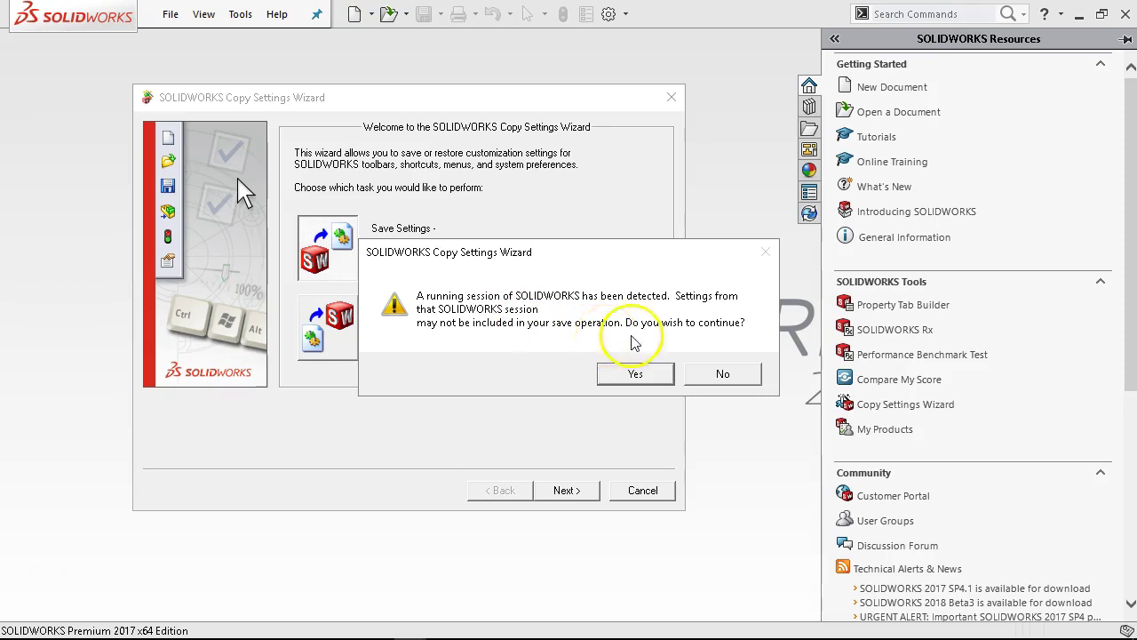
Close the running SOLIDWORKS session and advance the wizard to the Save Settings to File step.
click(720, 374)
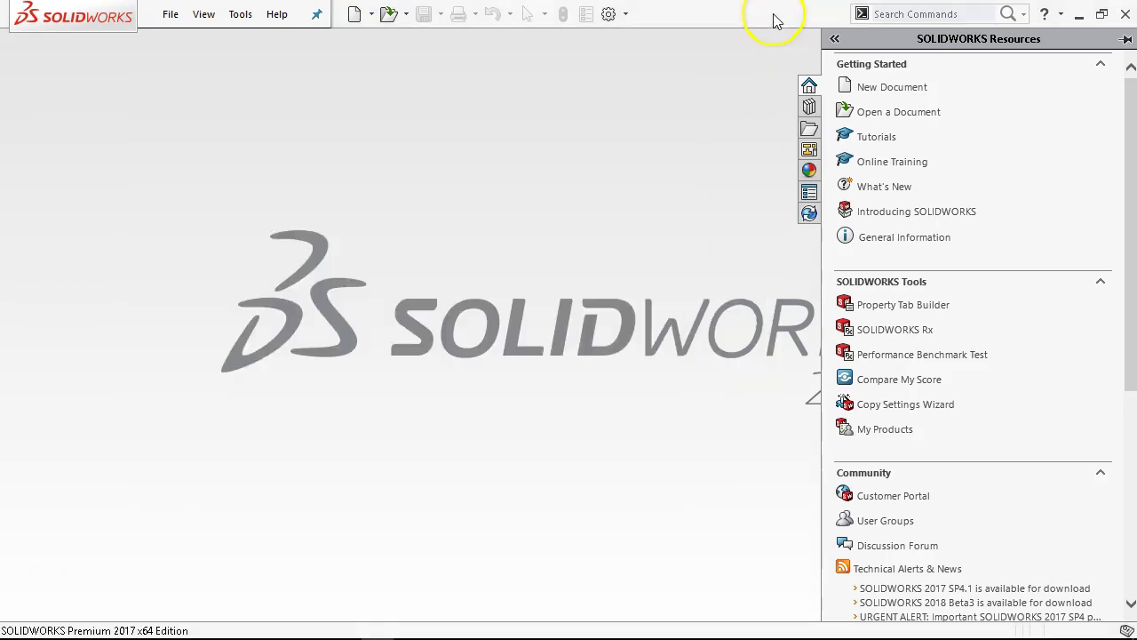
click(1125, 14)
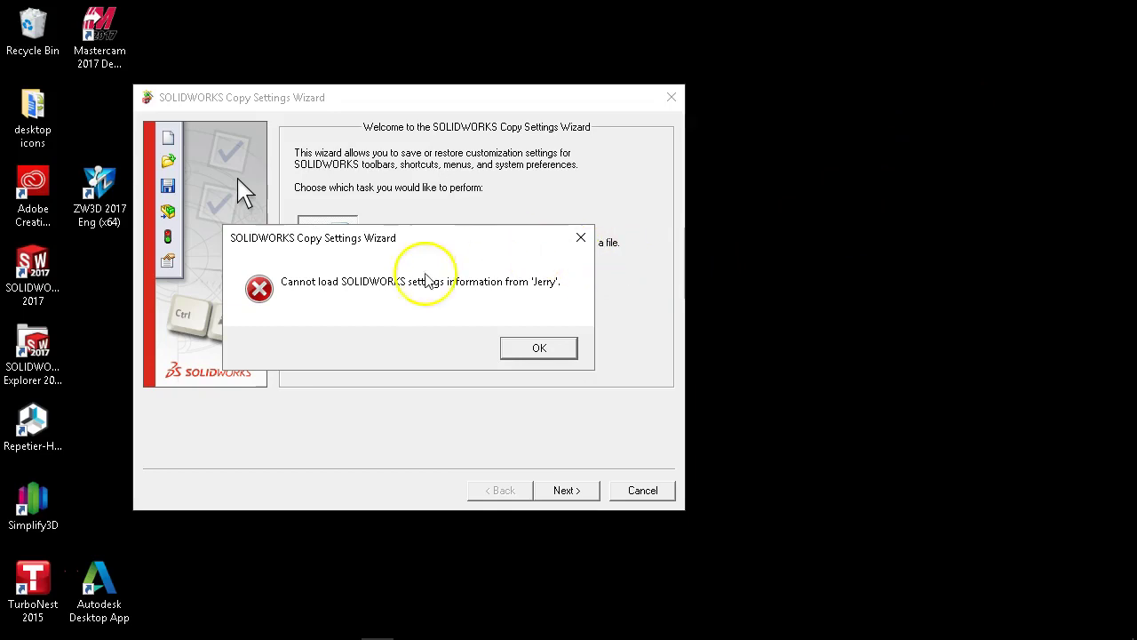
click(539, 346)
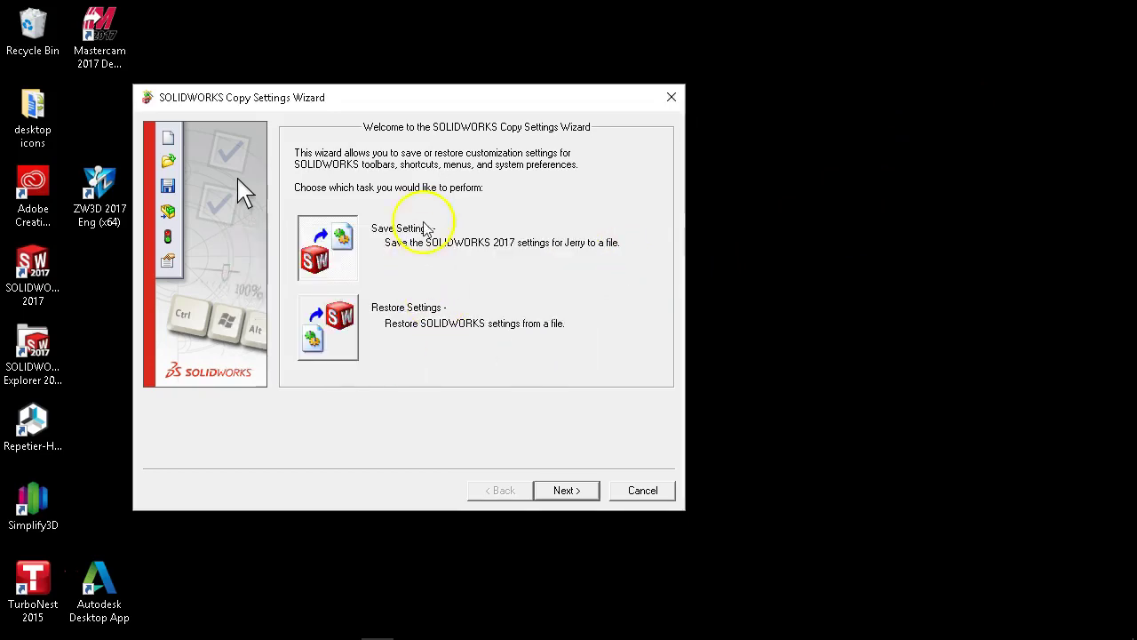
click(567, 489)
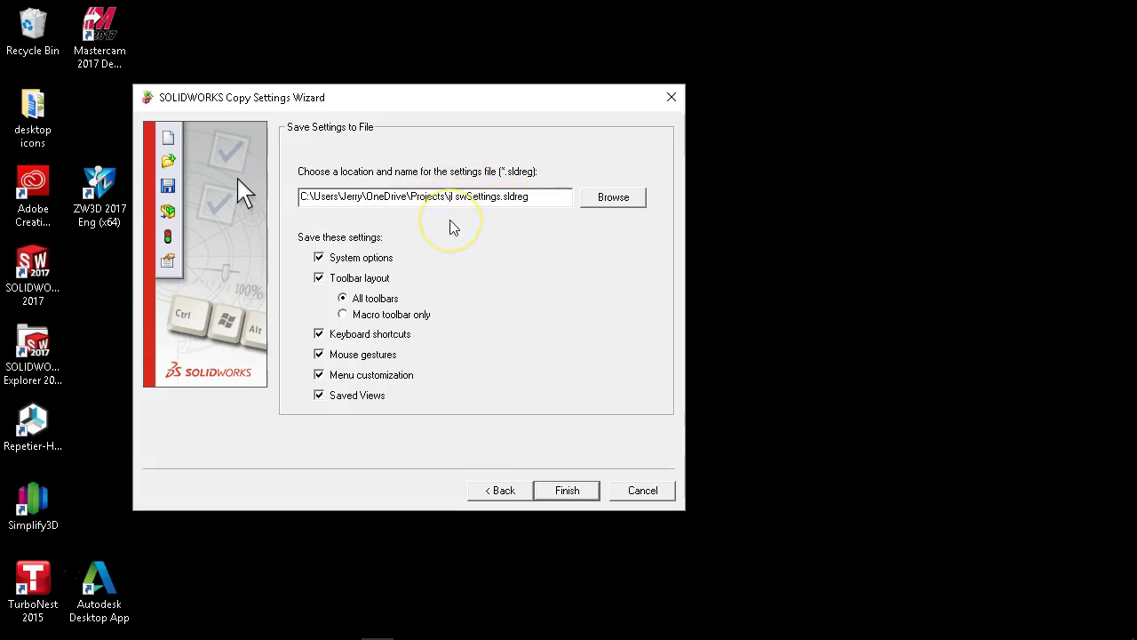
Save the settings to a 20170707-prefixed swSettings.sldreg file and close the wizard.
click(448, 195)
text(2017)
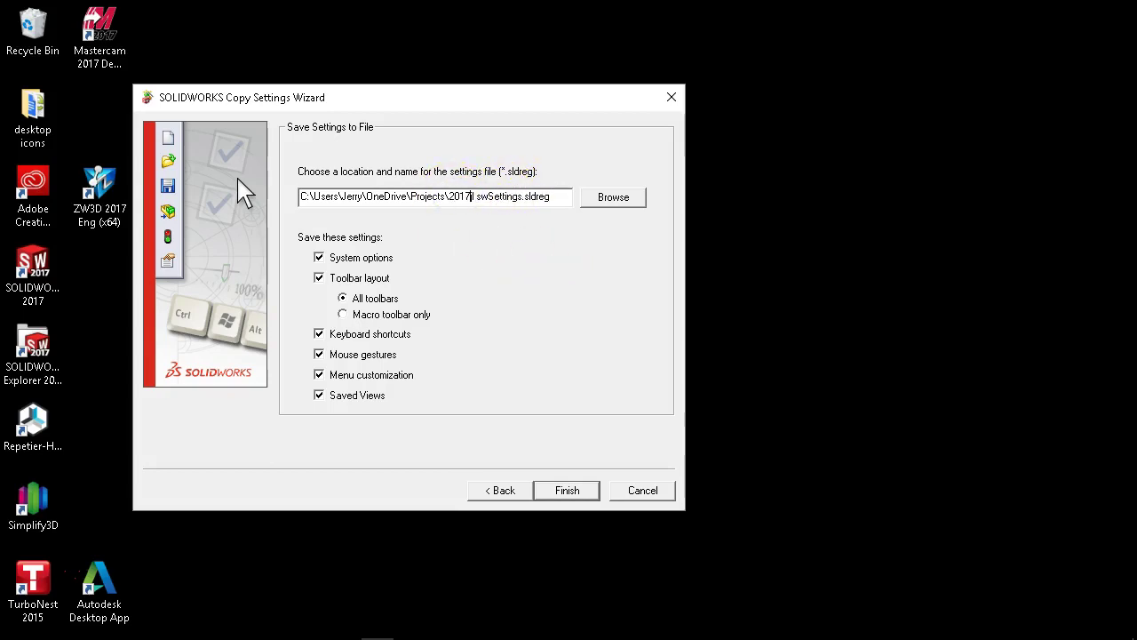
mouse_move(1115, 627)
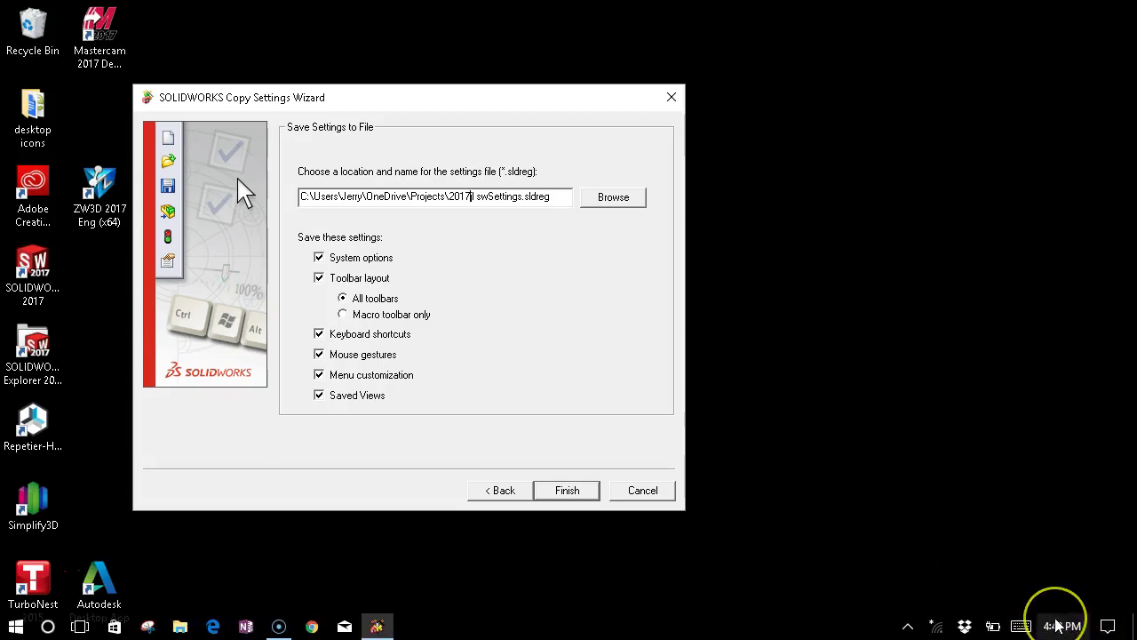
text(\2)
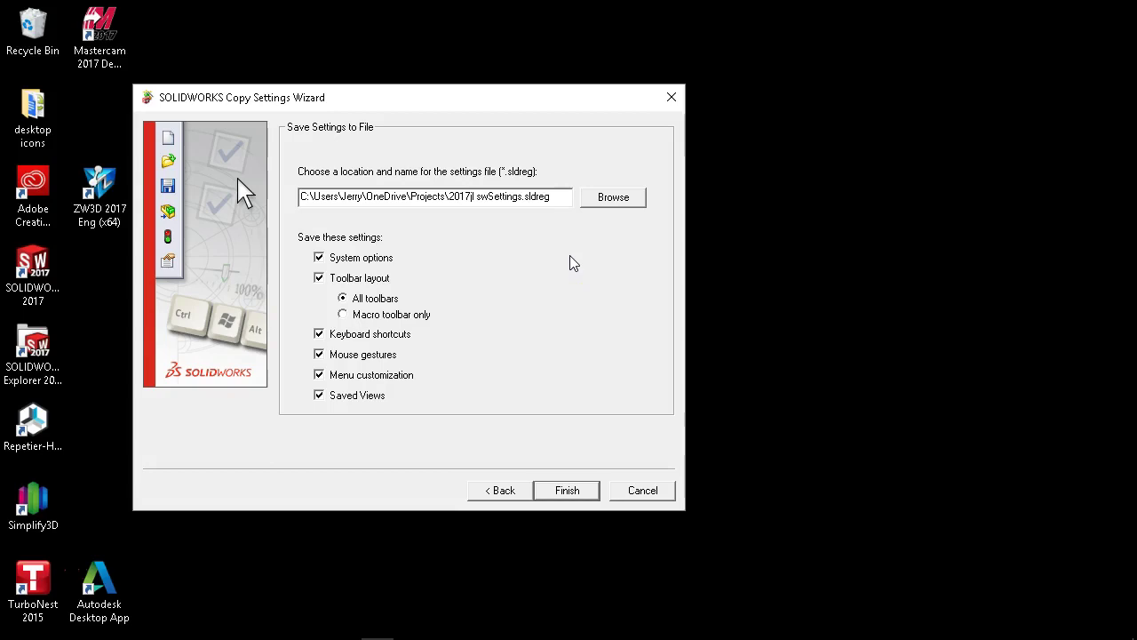
text(0170707 j)
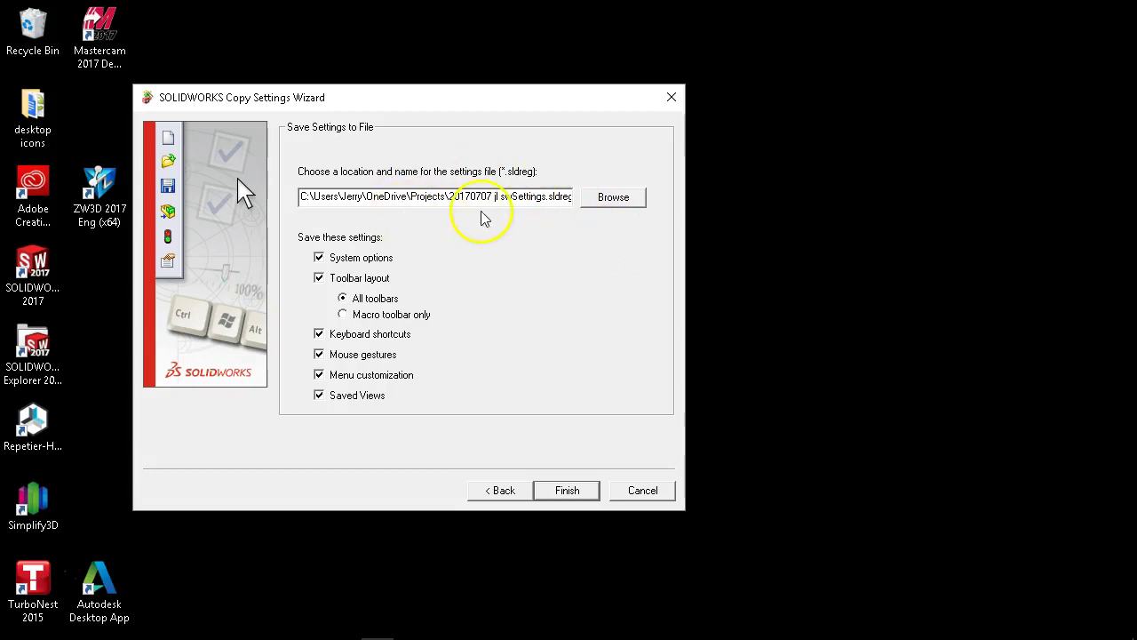
key(BackSpace)
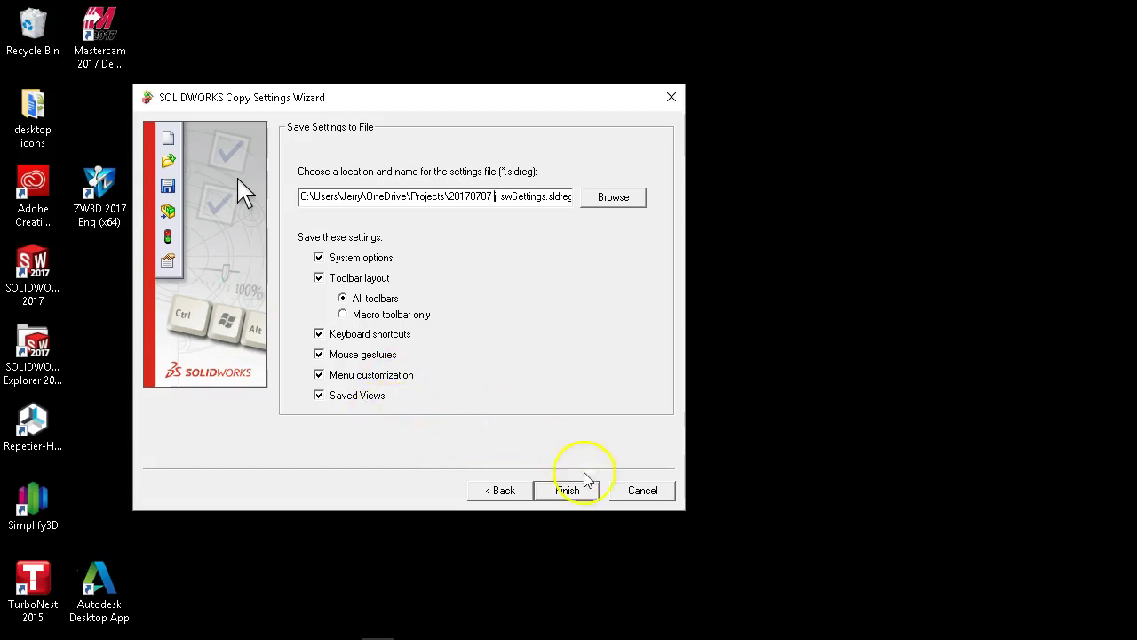
click(568, 494)
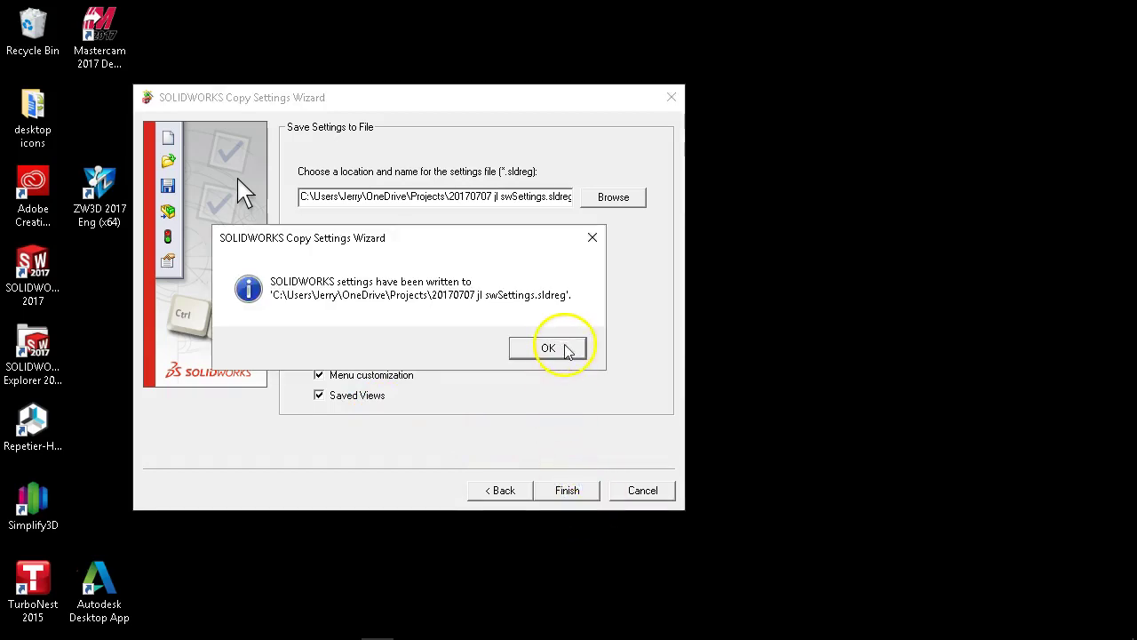
click(567, 348)
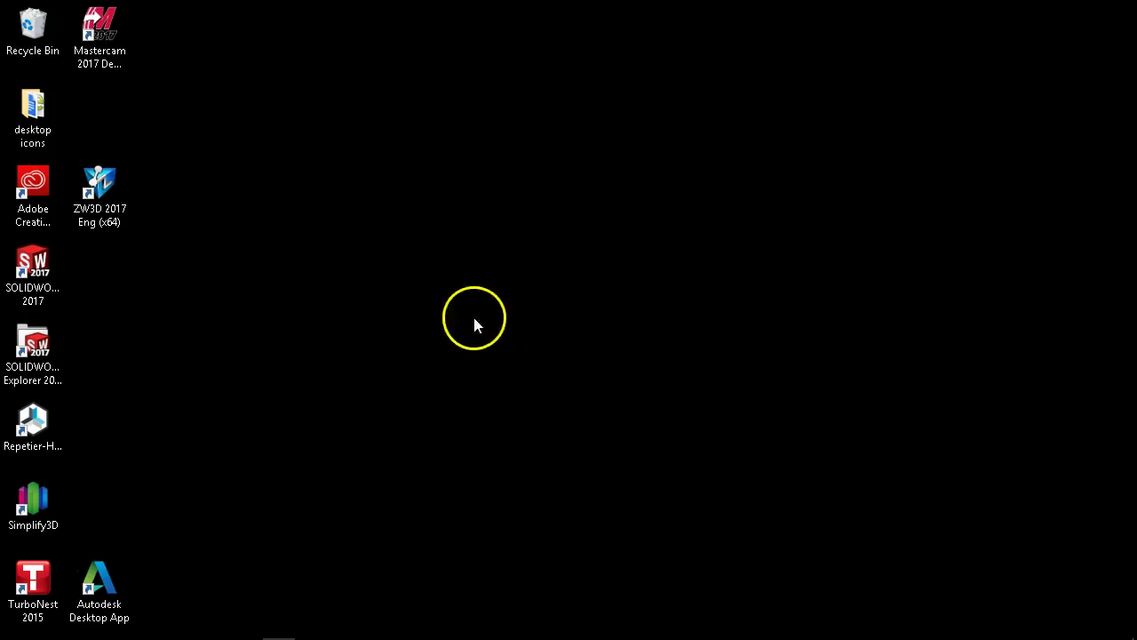
Relaunch SOLIDWORKS 2017, dismiss the add-in notice, and bring up System Options.
double_click(44, 289)
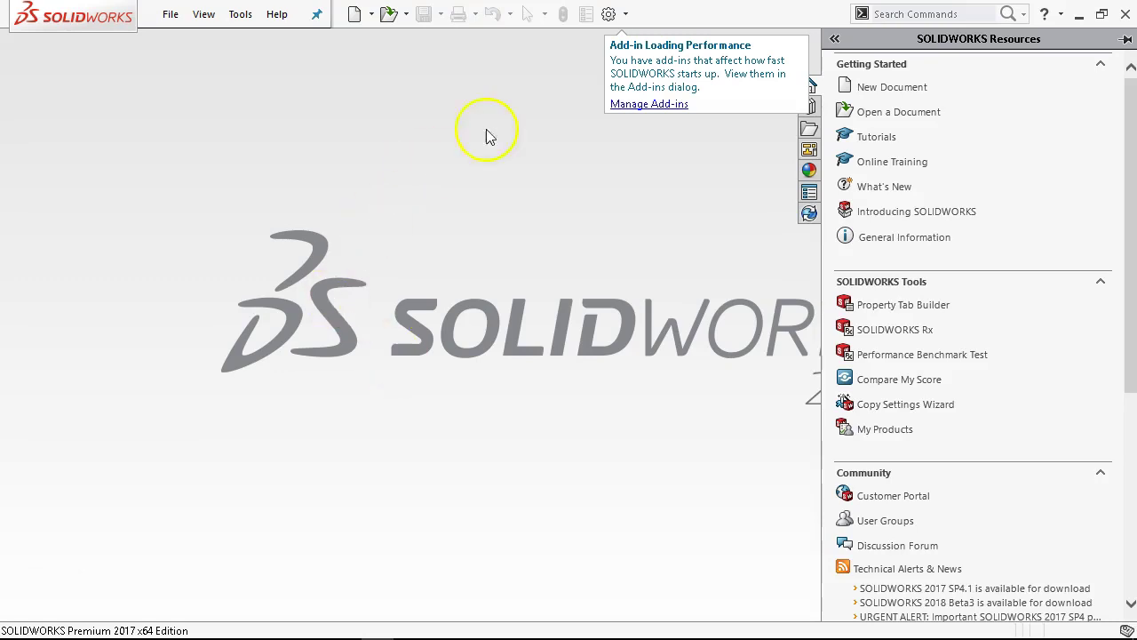
click(527, 107)
click(609, 13)
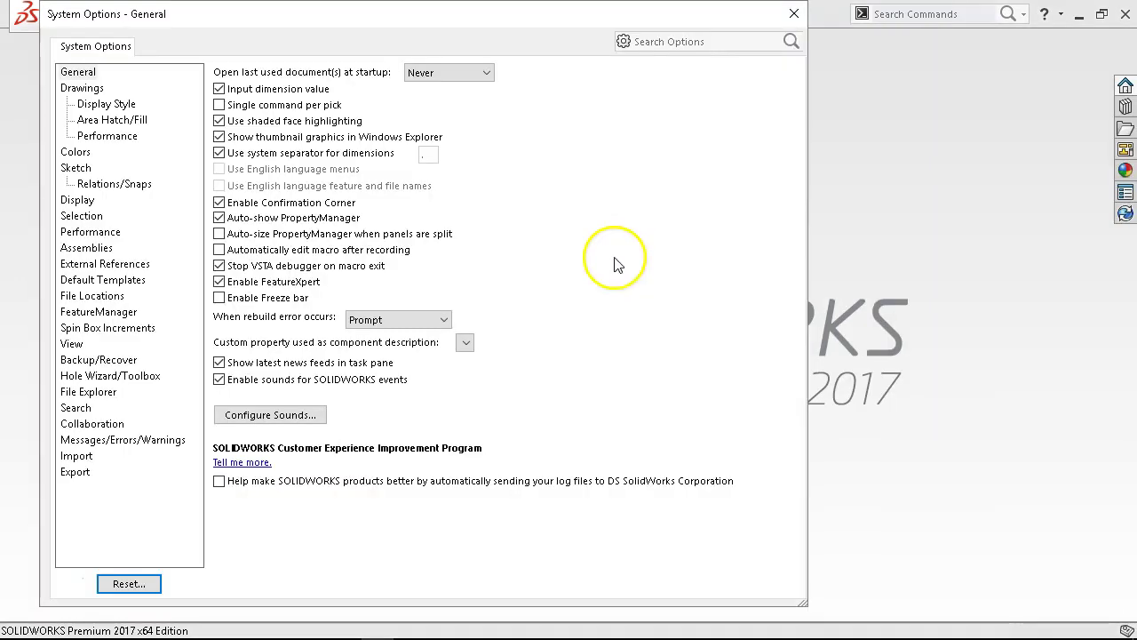
Reset every system option to its factory default with Reset all options.
click(129, 584)
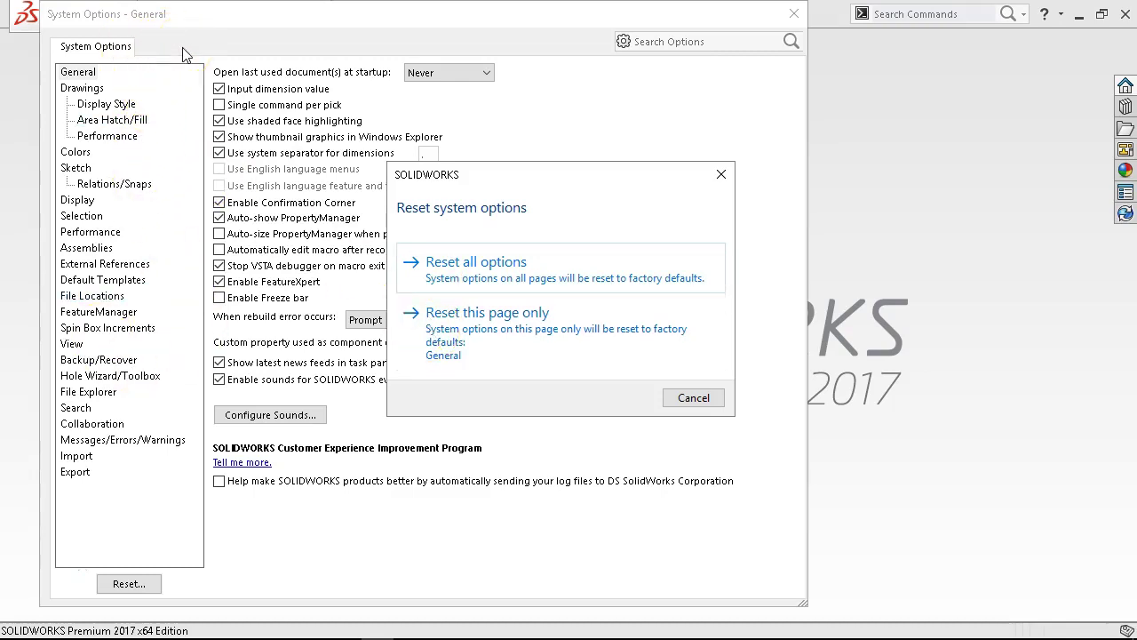
click(515, 267)
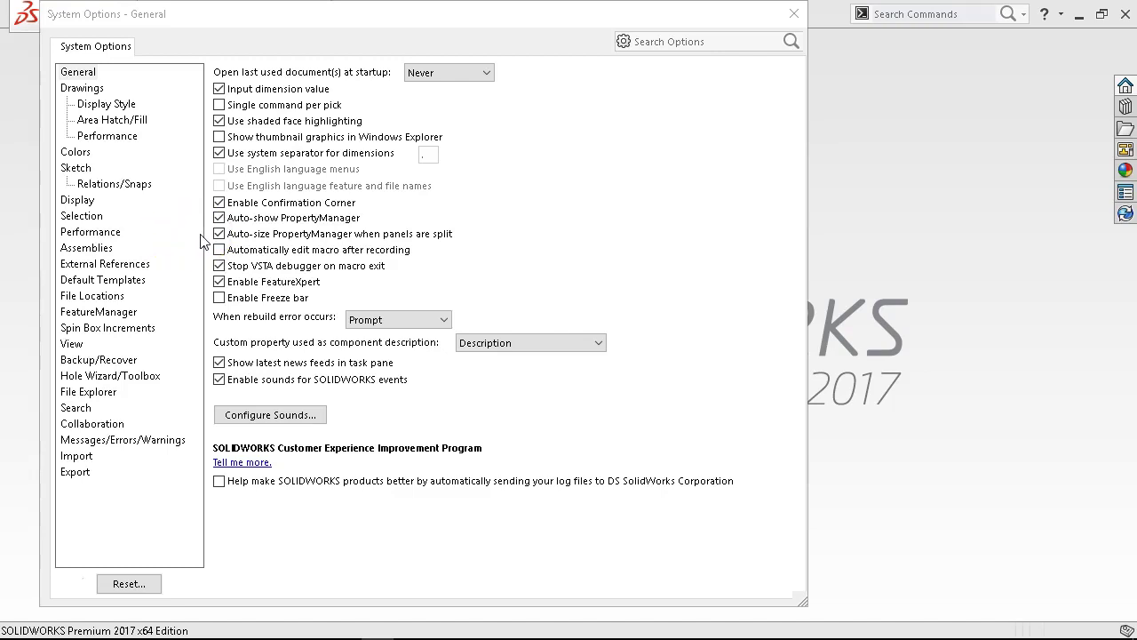
Turn off 'Auto-size PropertyManager when panels are split' and go to the Drawings page.
drag(267, 12, 369, 29)
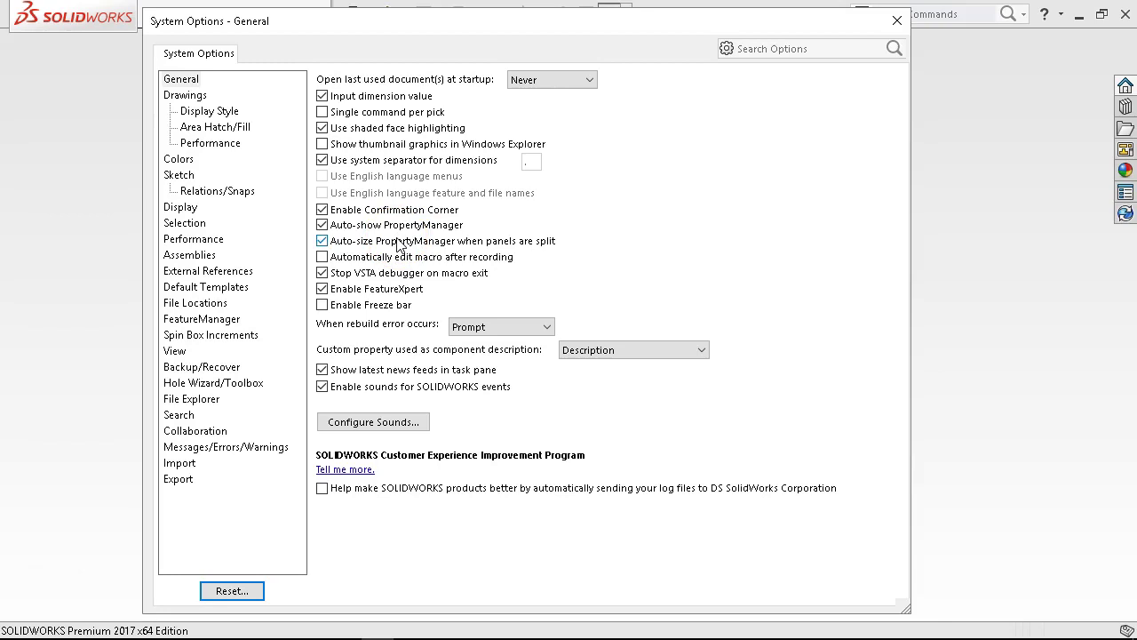
click(323, 241)
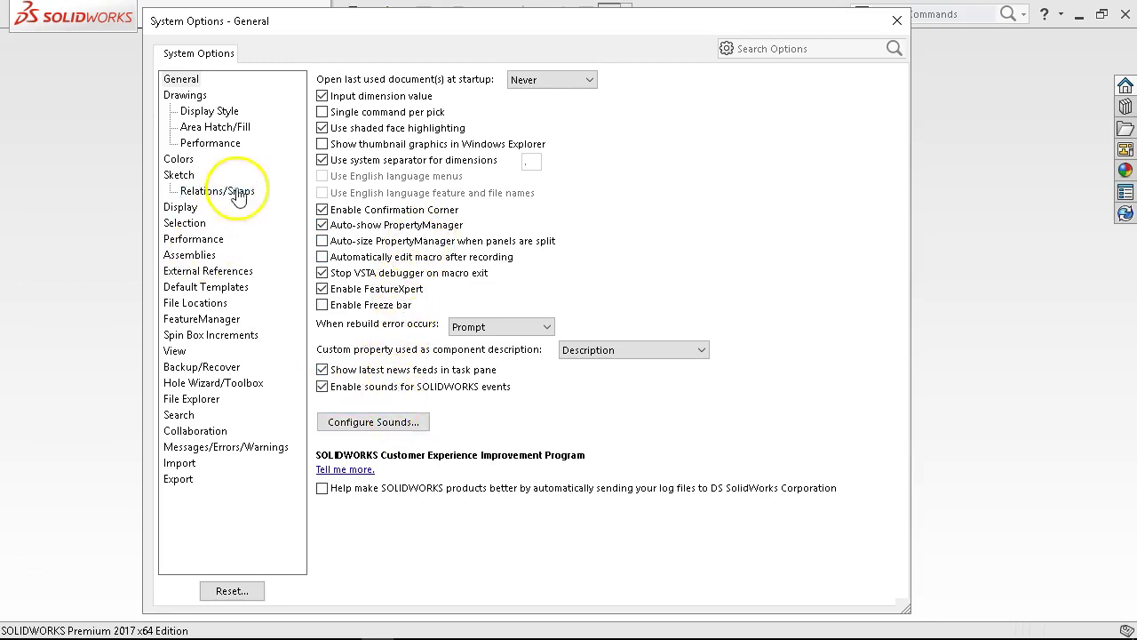
click(201, 97)
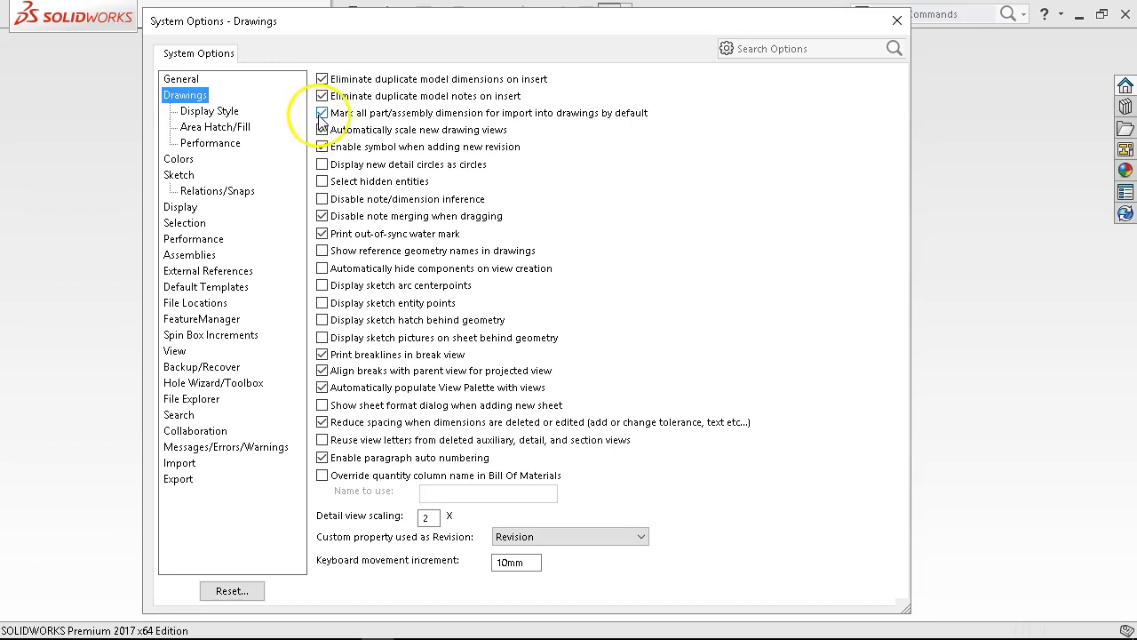
Uncheck 'Mark all part/assembly dimension for import into drawings by default'.
click(322, 113)
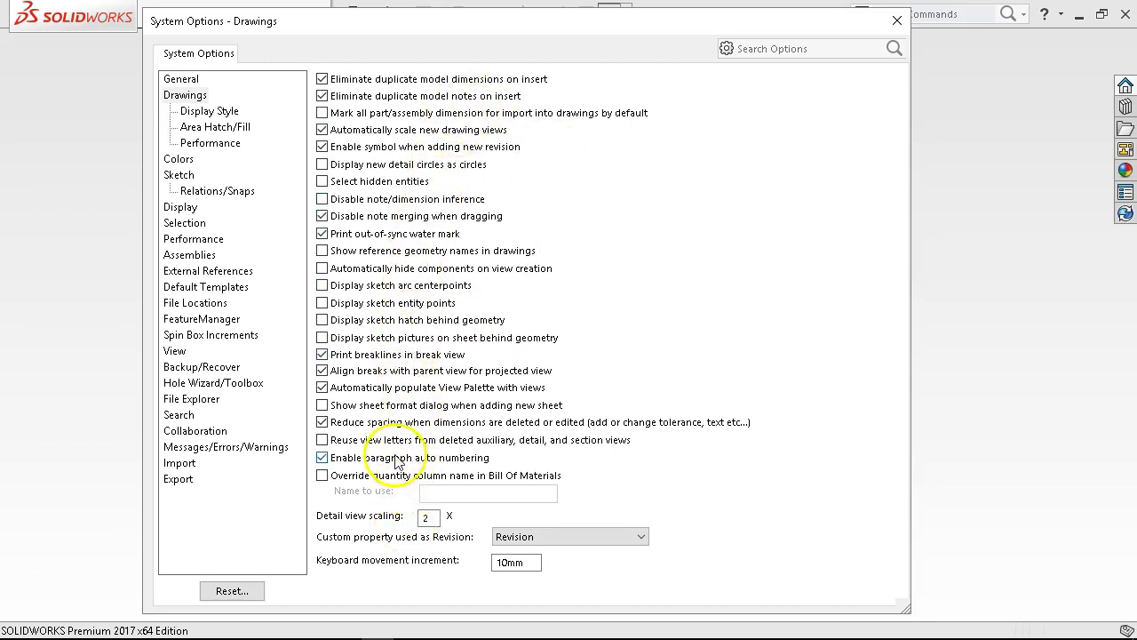
Review the Display Style, Area Hatch/Fill and Performance drawing pages, then show Colors.
click(197, 112)
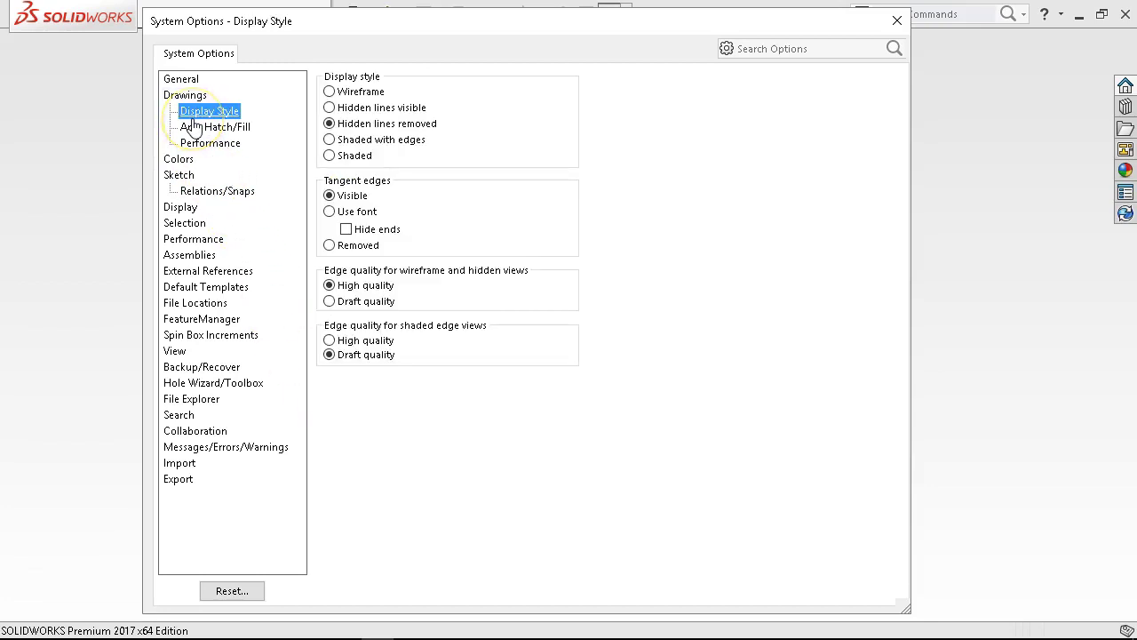
click(195, 127)
click(201, 143)
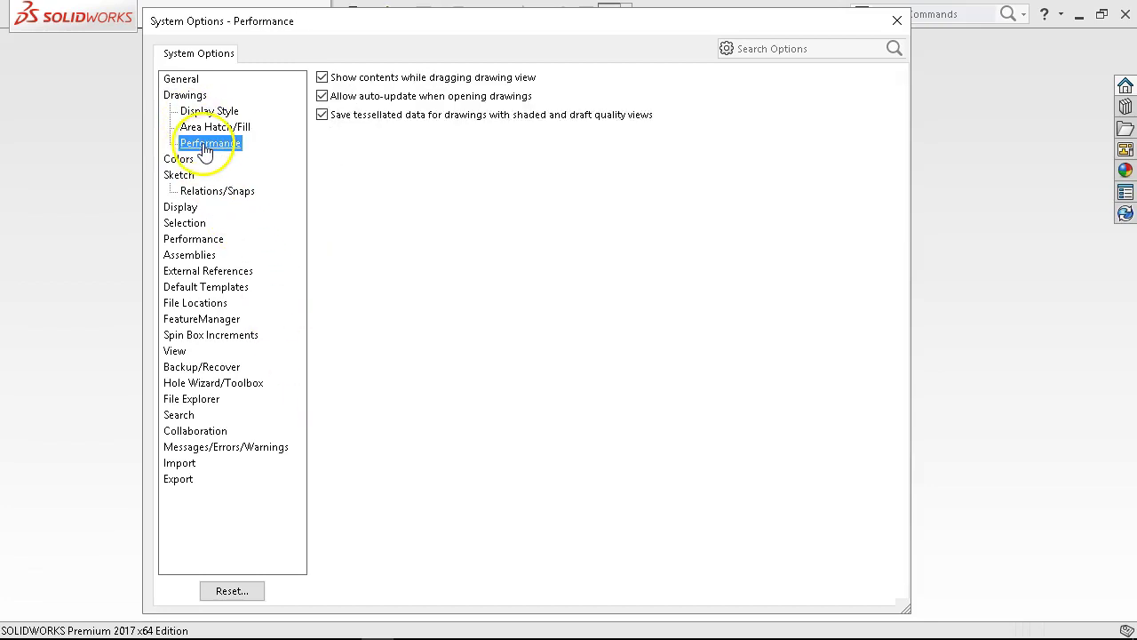
click(202, 129)
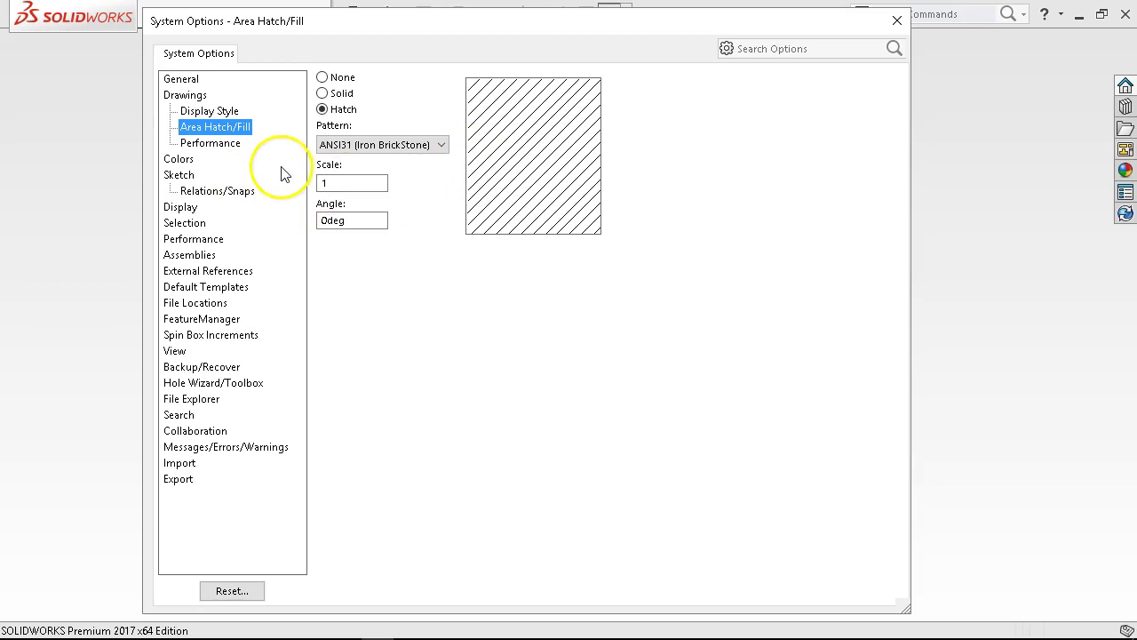
click(174, 160)
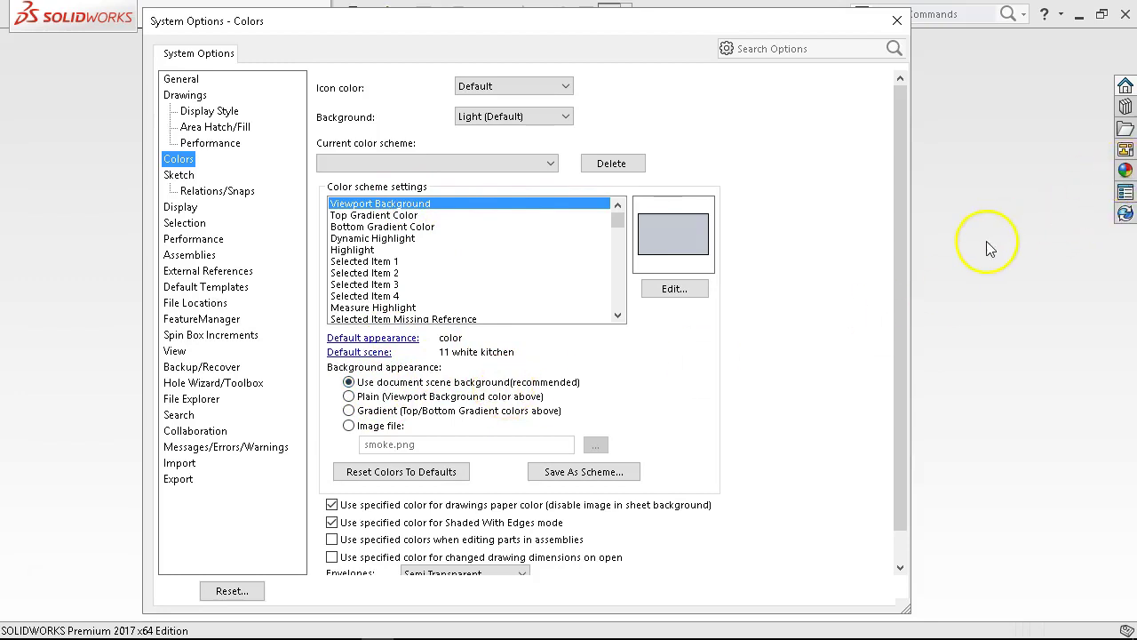
Preview the Selected Item 1 through 4 colours on the Colors page.
drag(757, 28, 769, 132)
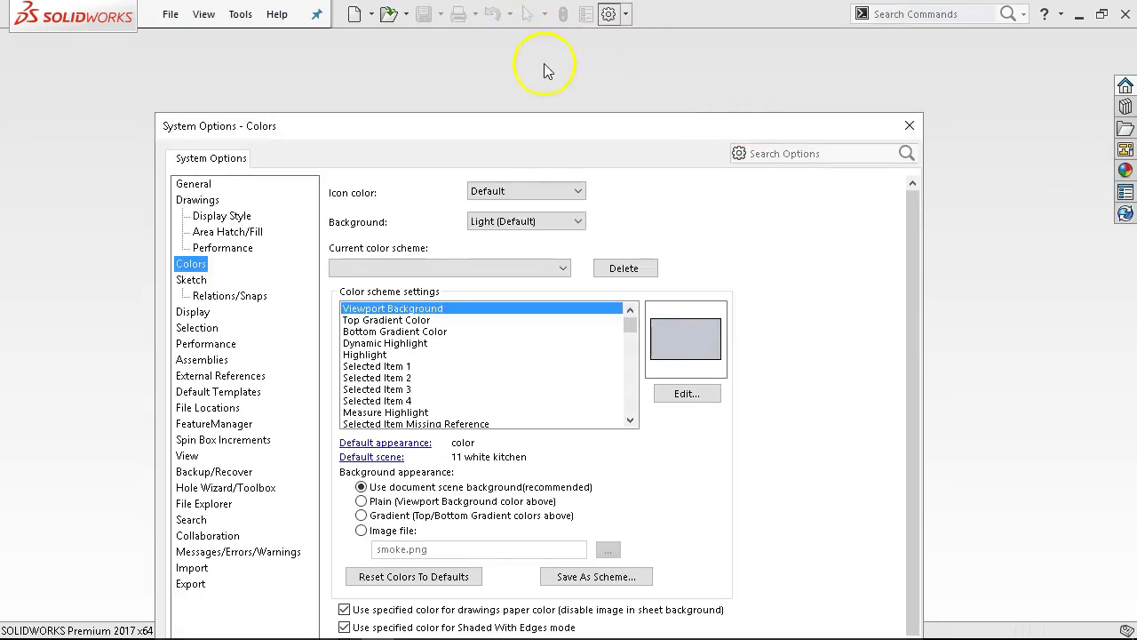
drag(612, 127, 586, 30)
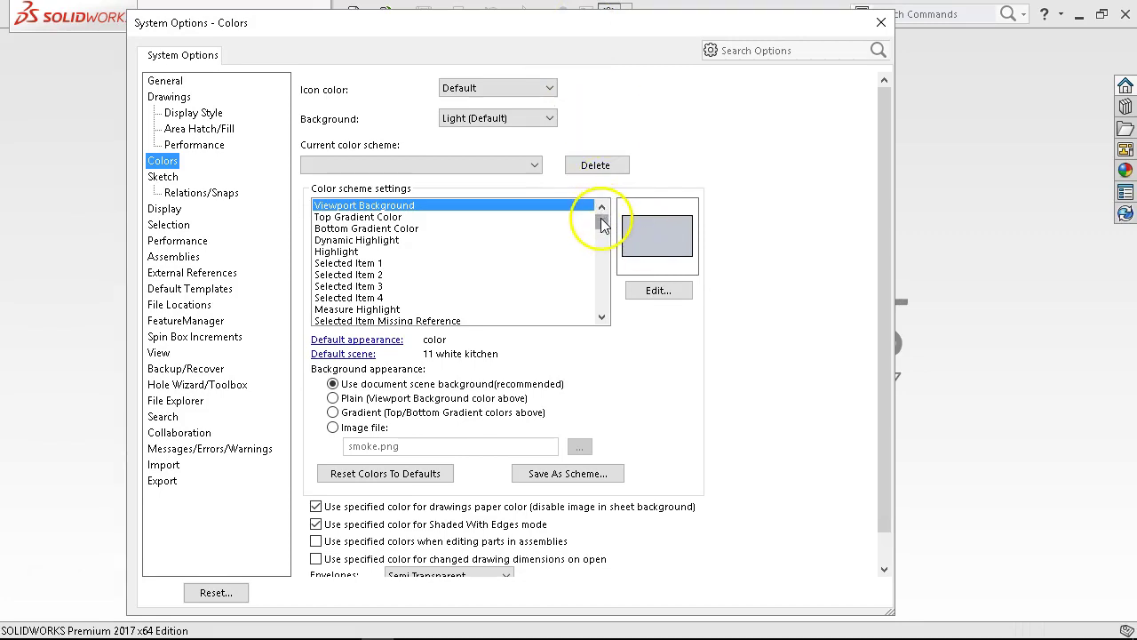
drag(602, 225, 602, 228)
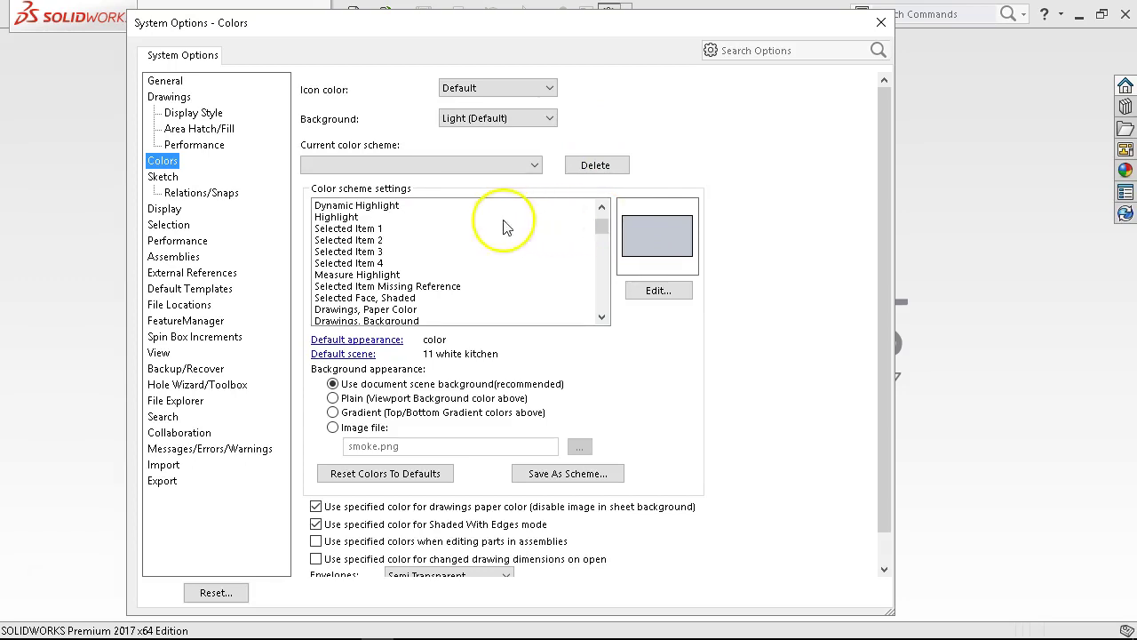
click(385, 229)
click(384, 240)
click(382, 252)
click(379, 264)
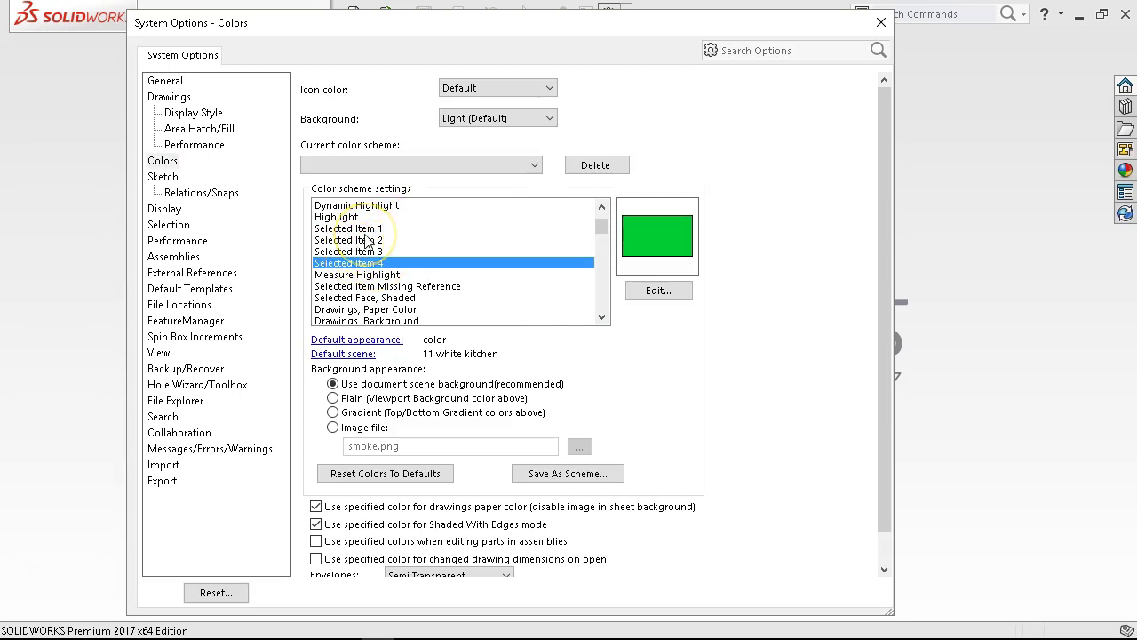
Preview the Top Gradient Color, then move on to the Sketch page.
scroll(397, 242, up, 1)
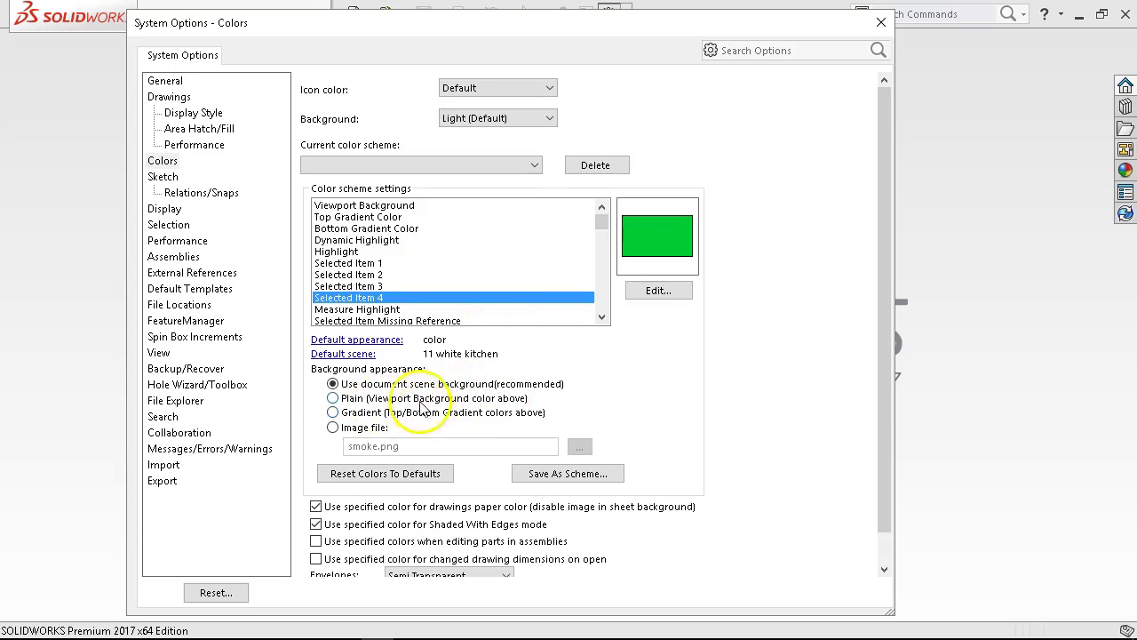
click(379, 217)
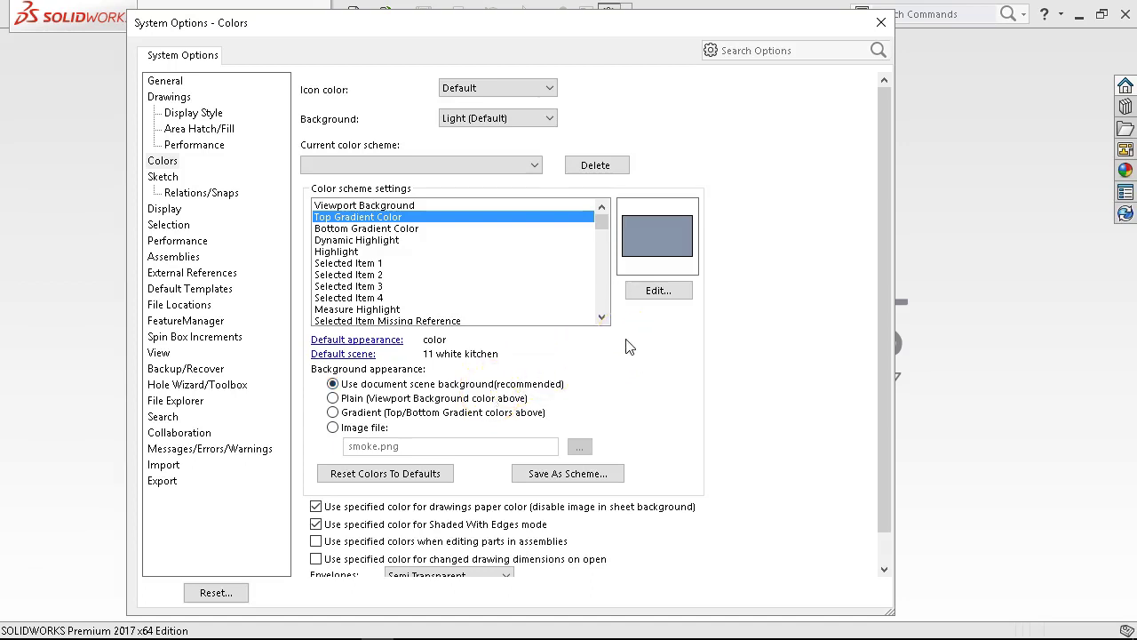
scroll(613, 321, down, 1)
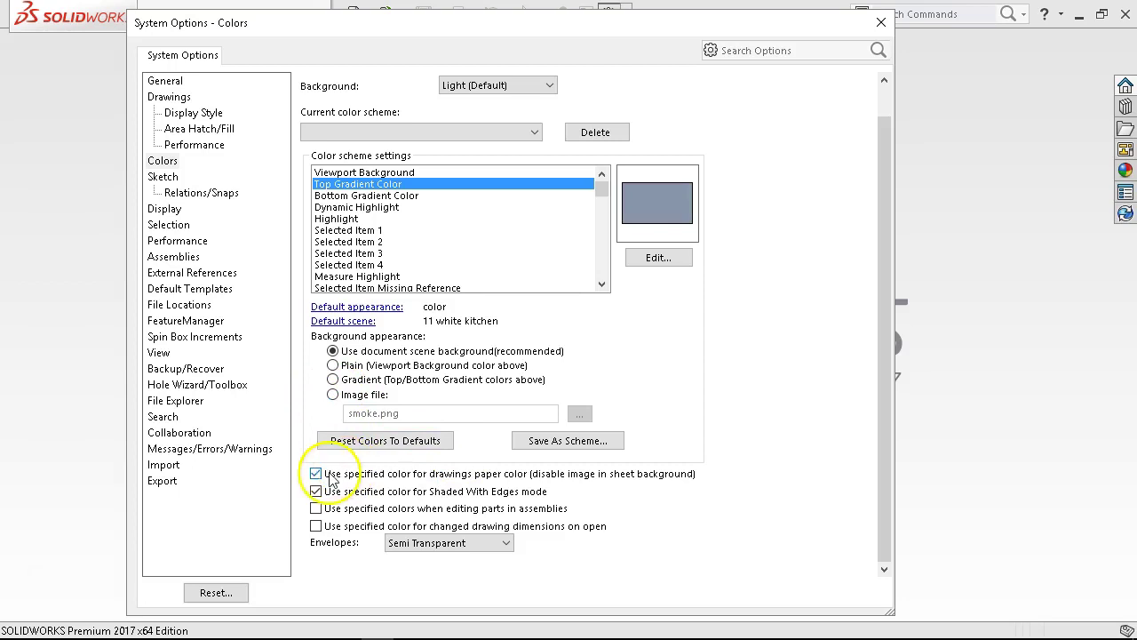
click(163, 177)
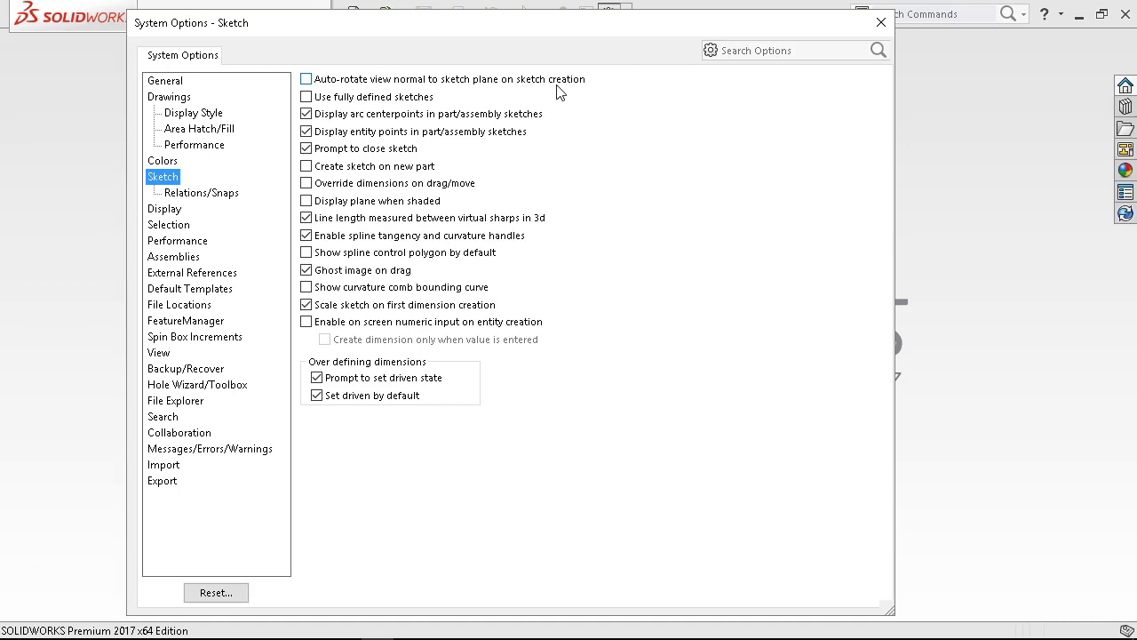
Enable 'Auto-rotate view normal to sketch plane on sketch creation' and show Relations/Snaps.
click(306, 80)
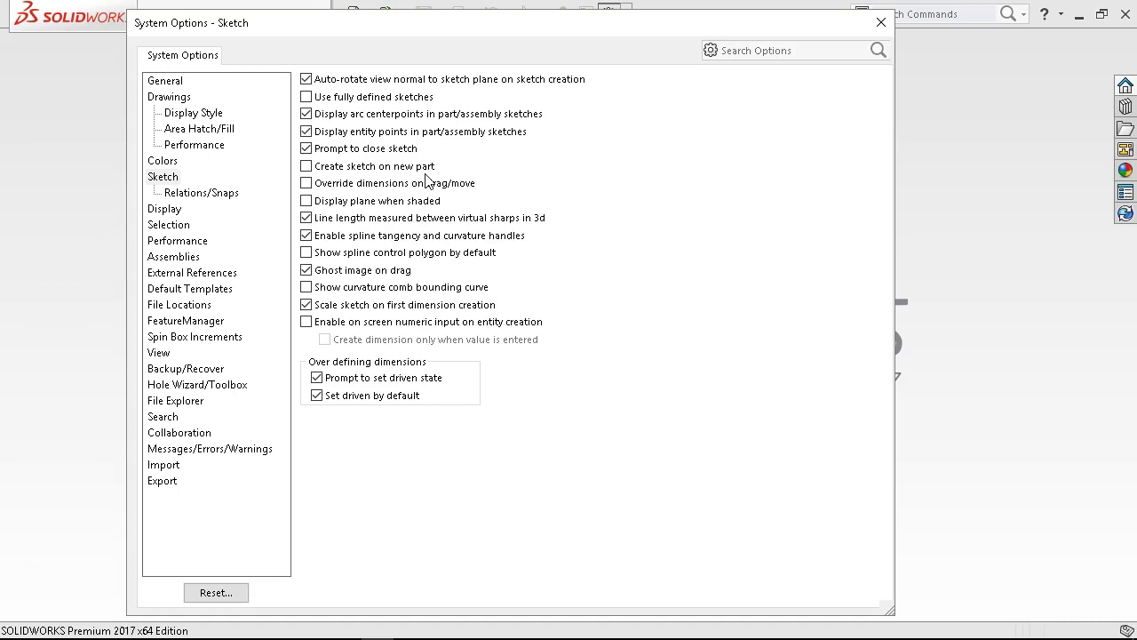
click(404, 79)
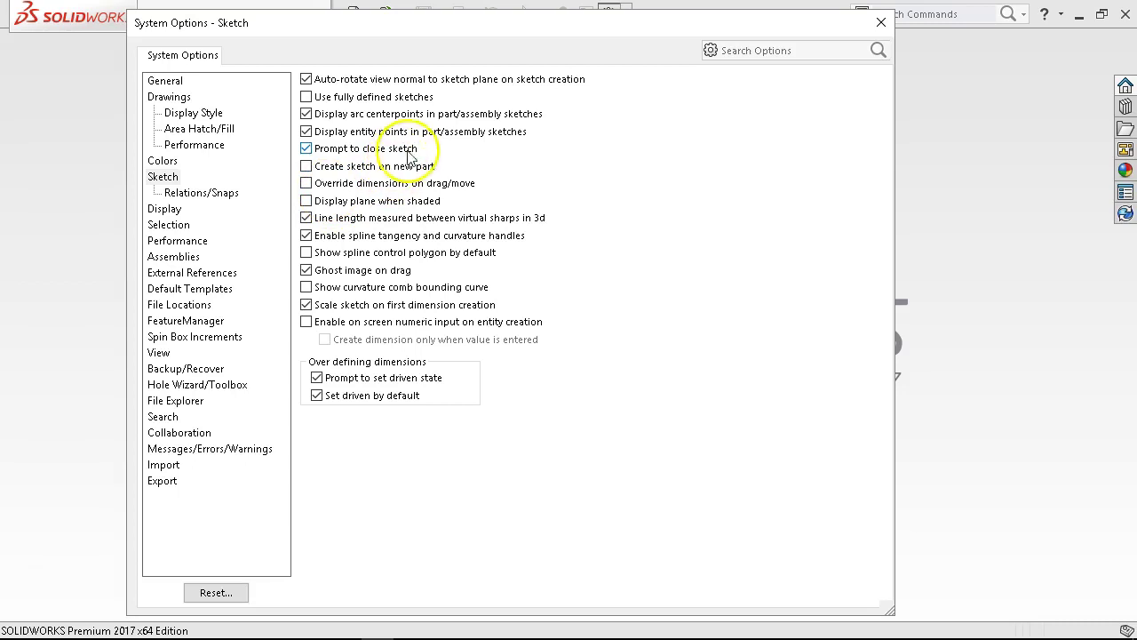
click(194, 192)
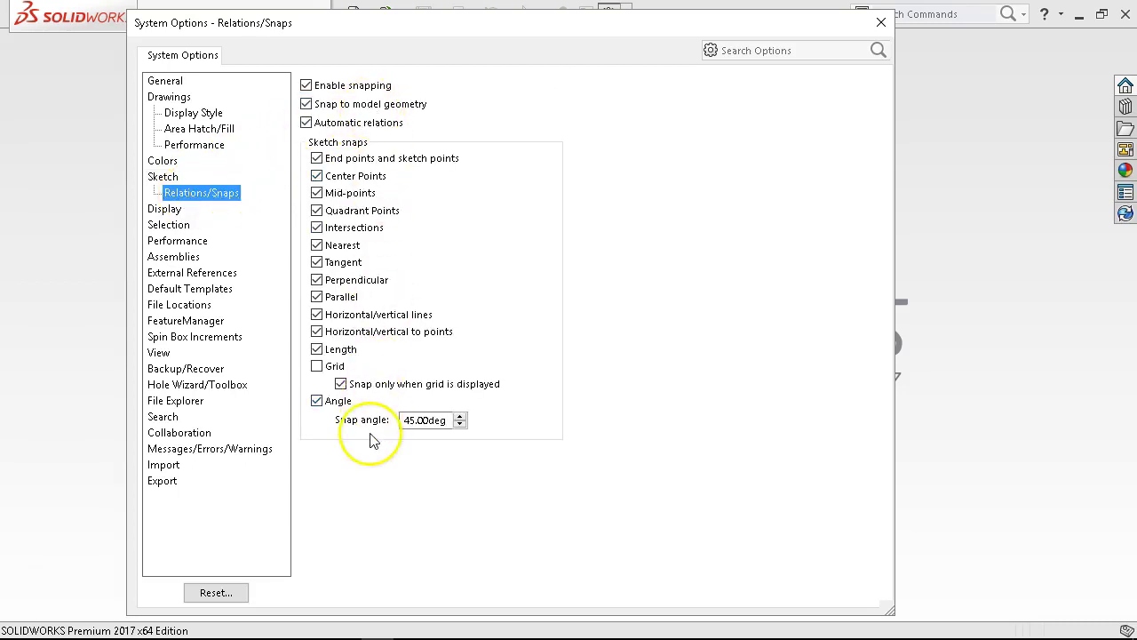
Step through Display, Selection, Performance, Assemblies, External References to Default Templates; select the Parts field.
click(176, 218)
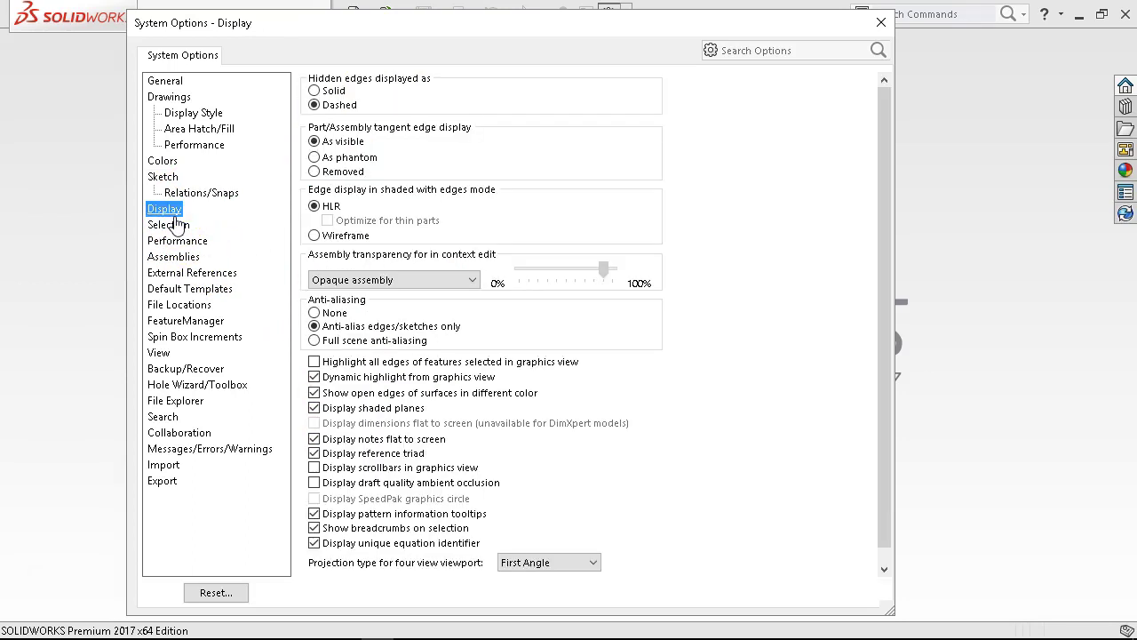
click(176, 224)
click(178, 242)
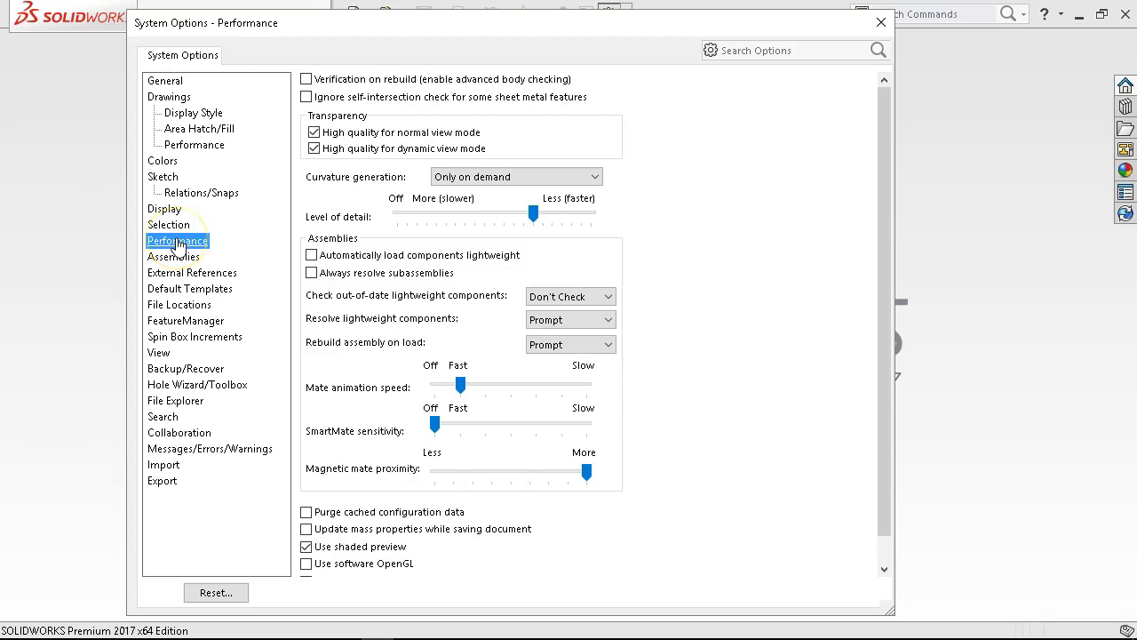
click(175, 258)
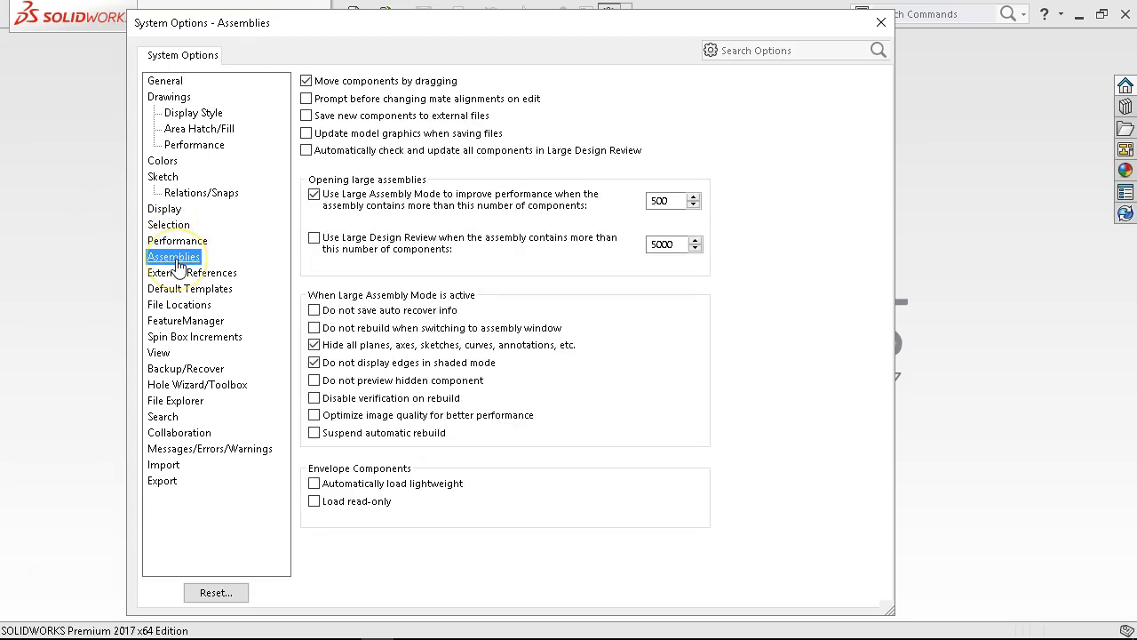
click(174, 288)
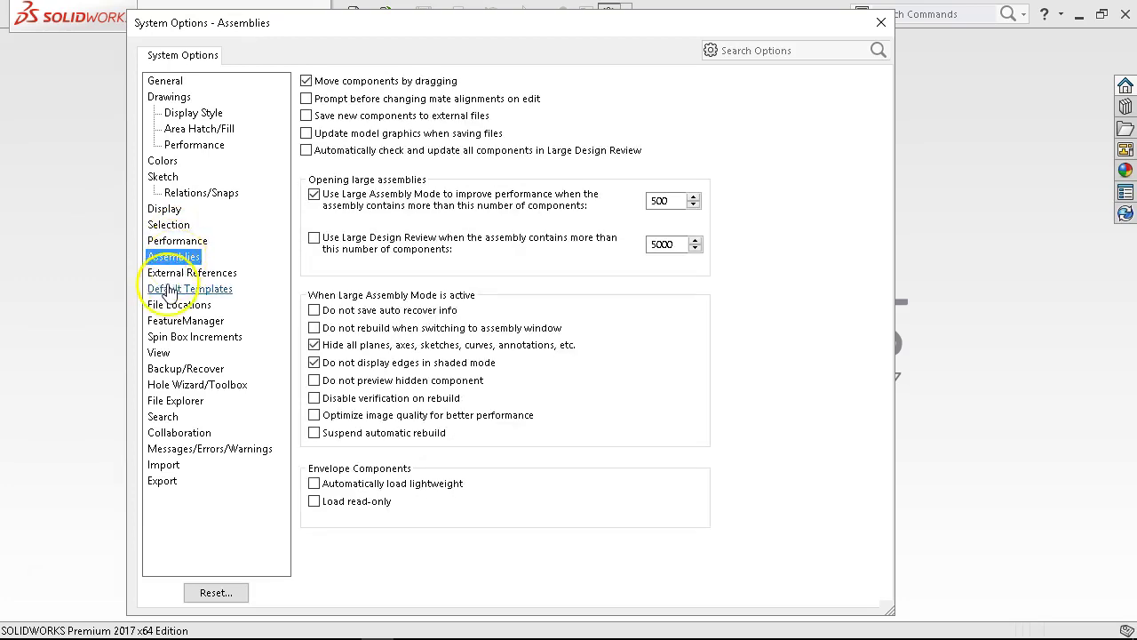
click(169, 275)
click(182, 290)
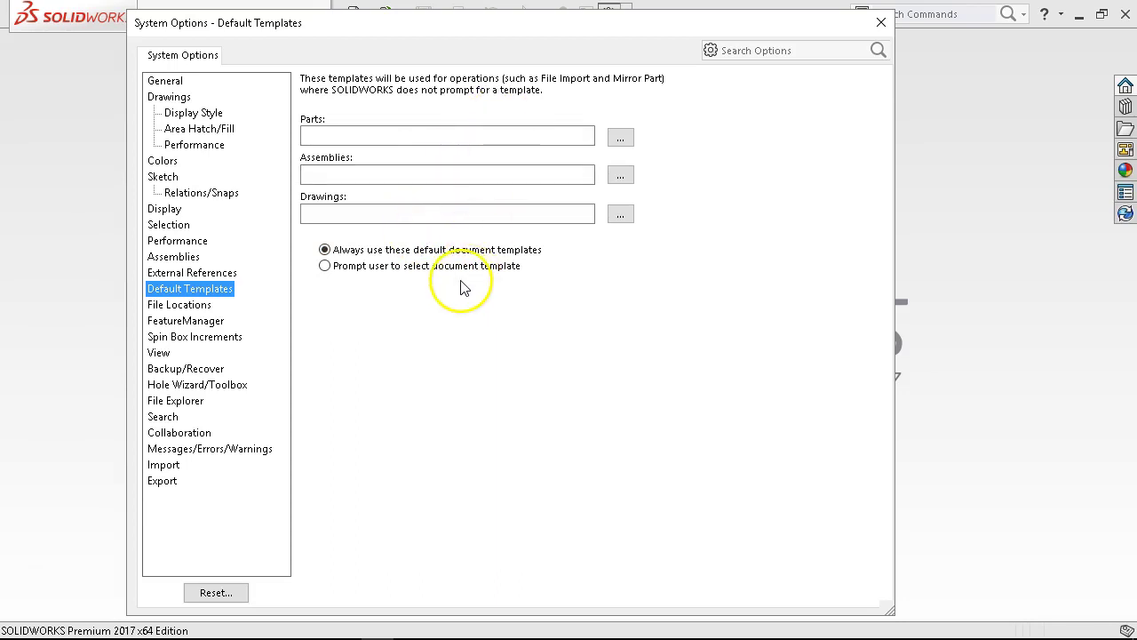
click(523, 136)
click(552, 139)
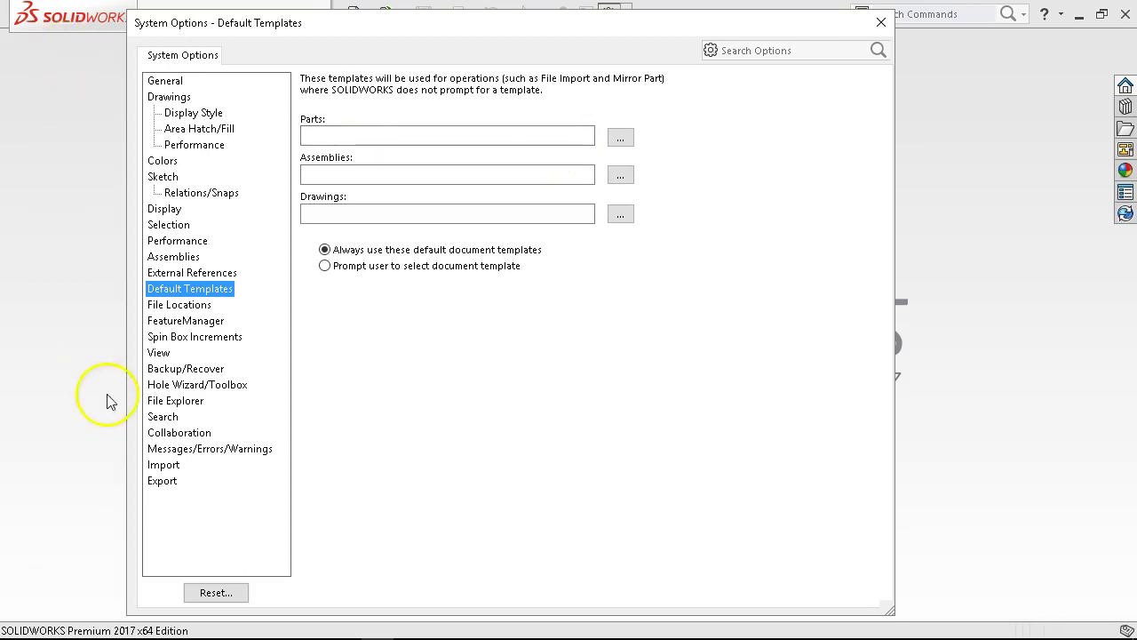
Go to the File Locations page to see the Document Templates folders.
click(178, 305)
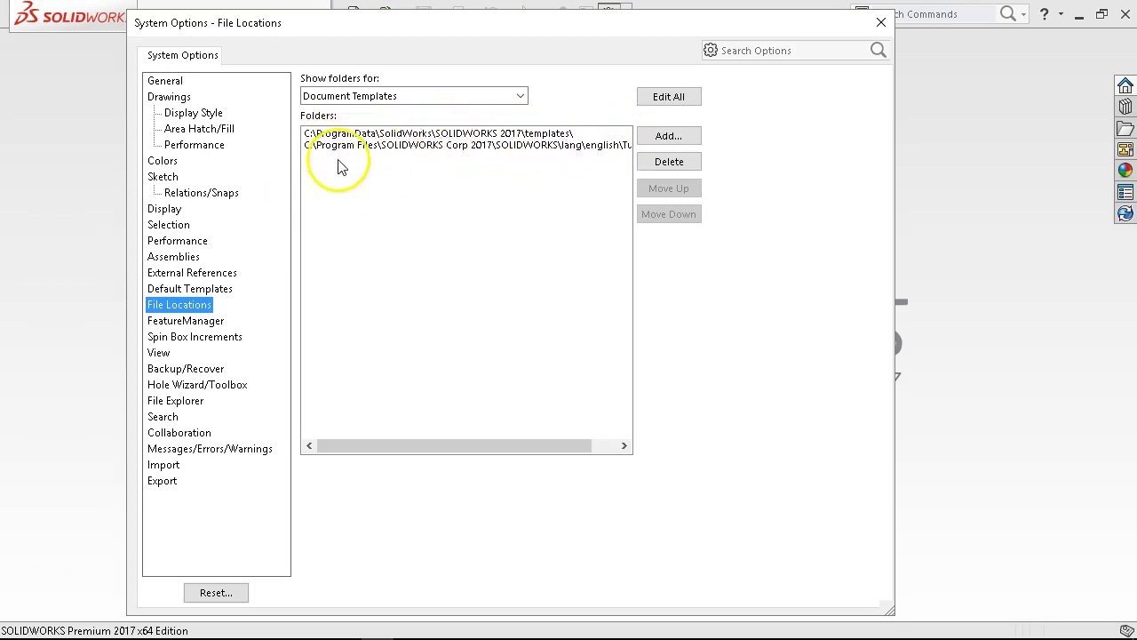
Expand the 'Show folders for' list of folder types, keeping Document Templates selected.
click(519, 96)
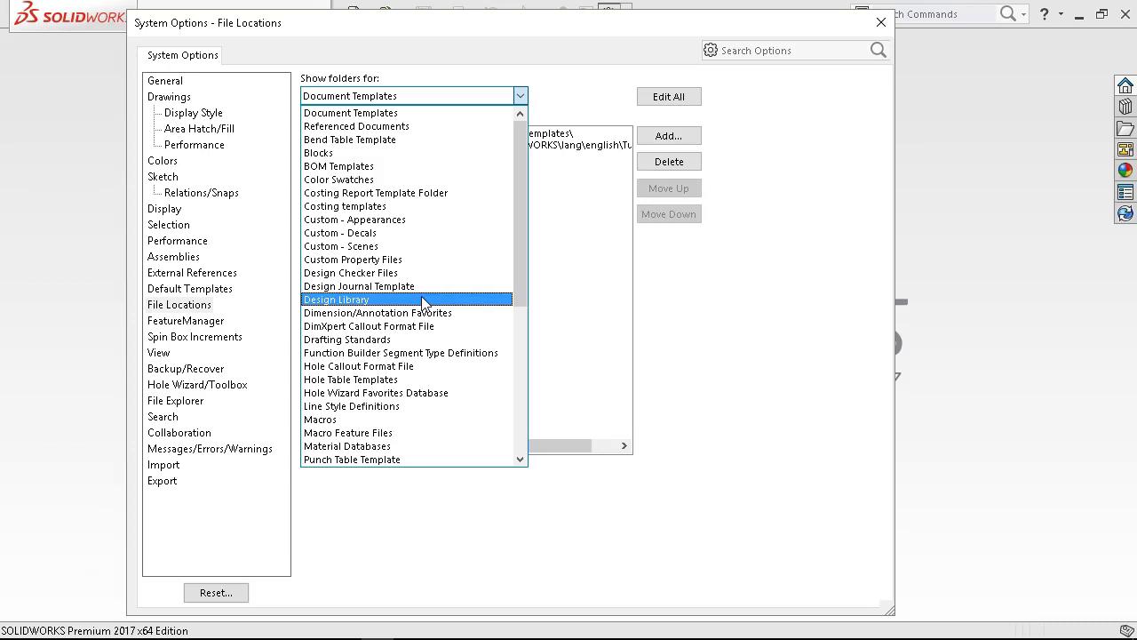
Browse the folder types, leave Document Templates selected, and move to the FeatureManager page.
mouse_move(423, 304)
mouse_down()
mouse_move(410, 309)
mouse_move(427, 330)
mouse_move(421, 381)
mouse_up()
scroll(422, 381, down, 2)
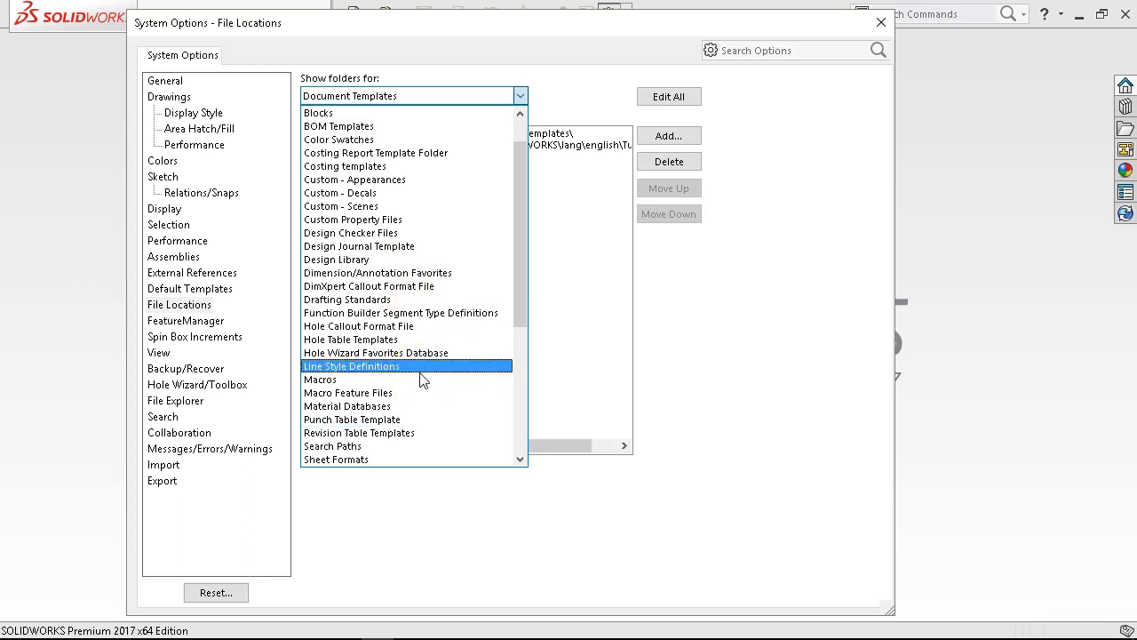
scroll(405, 352, down, 2)
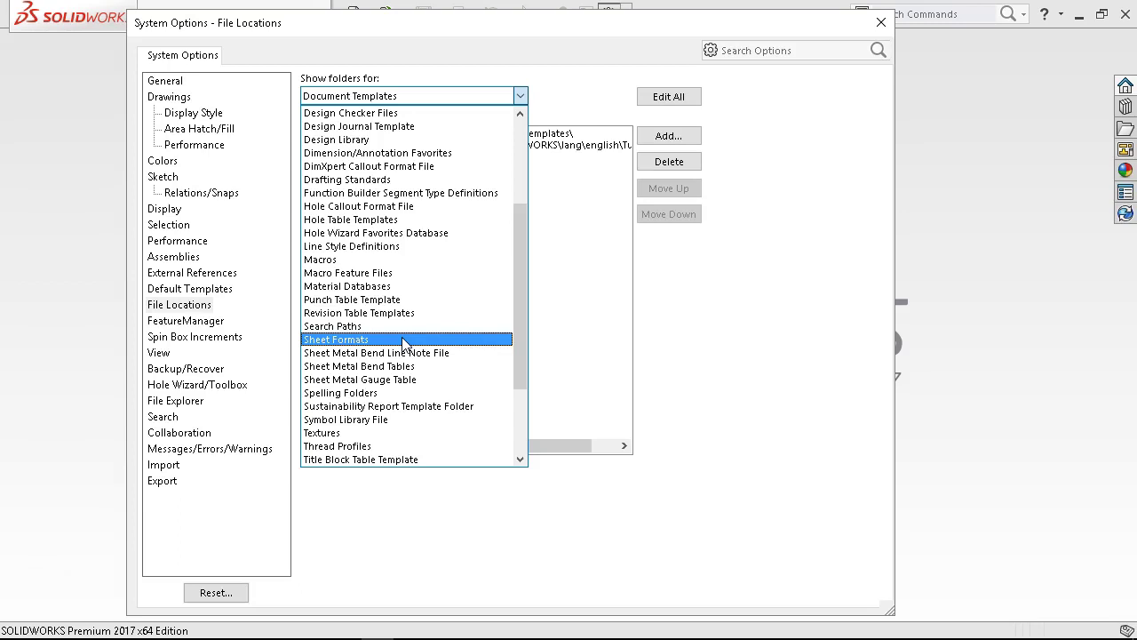
scroll(404, 343, down, 1)
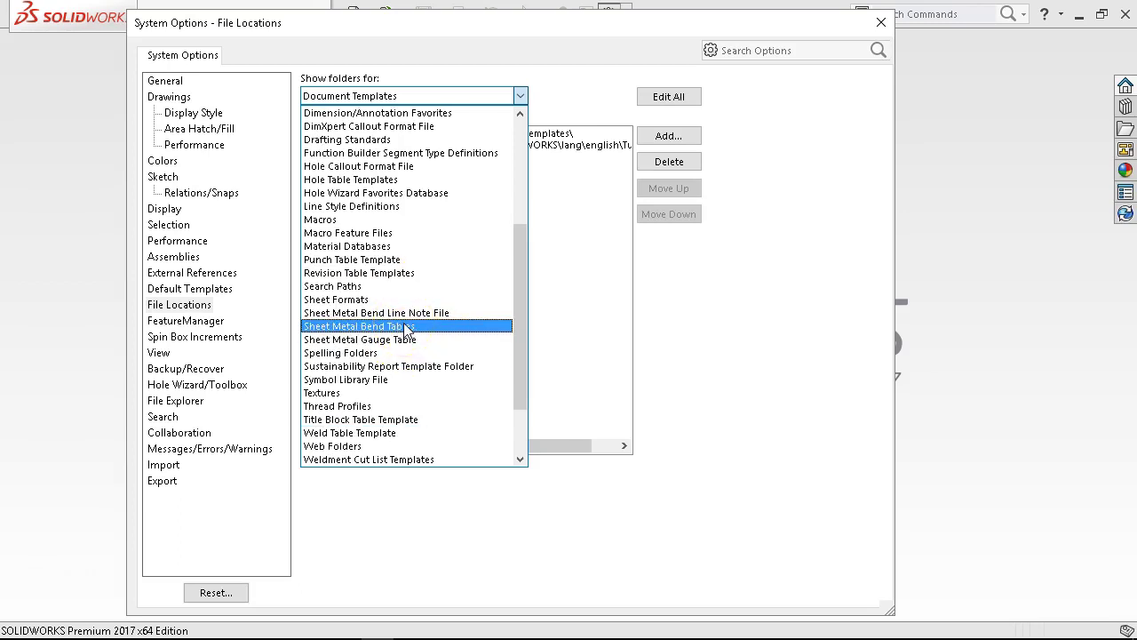
scroll(406, 329, down, 2)
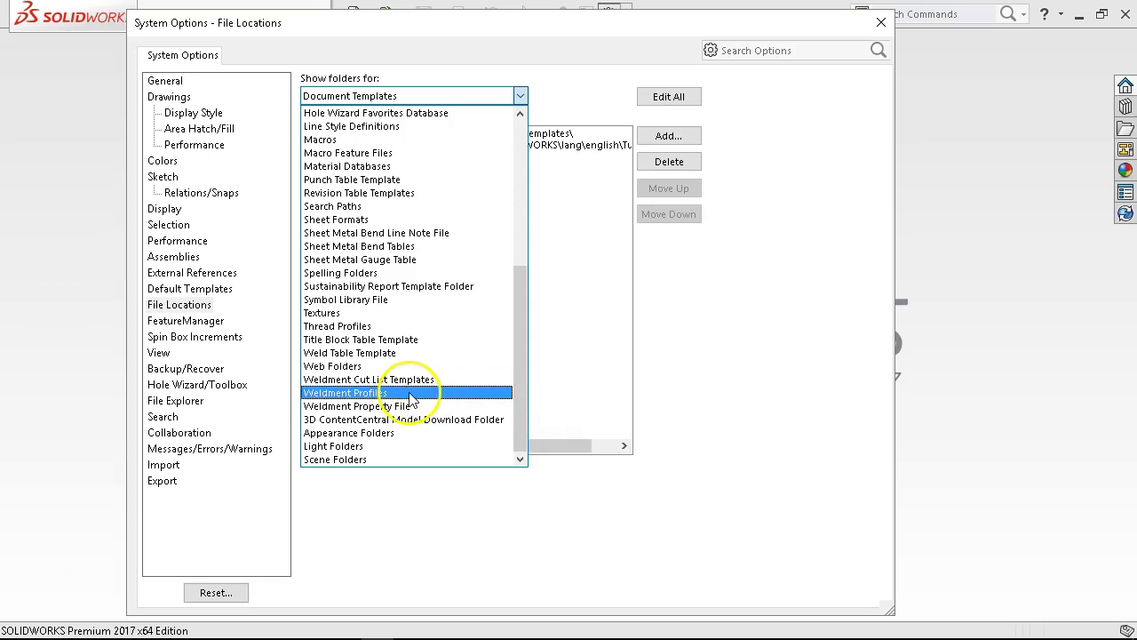
click(573, 345)
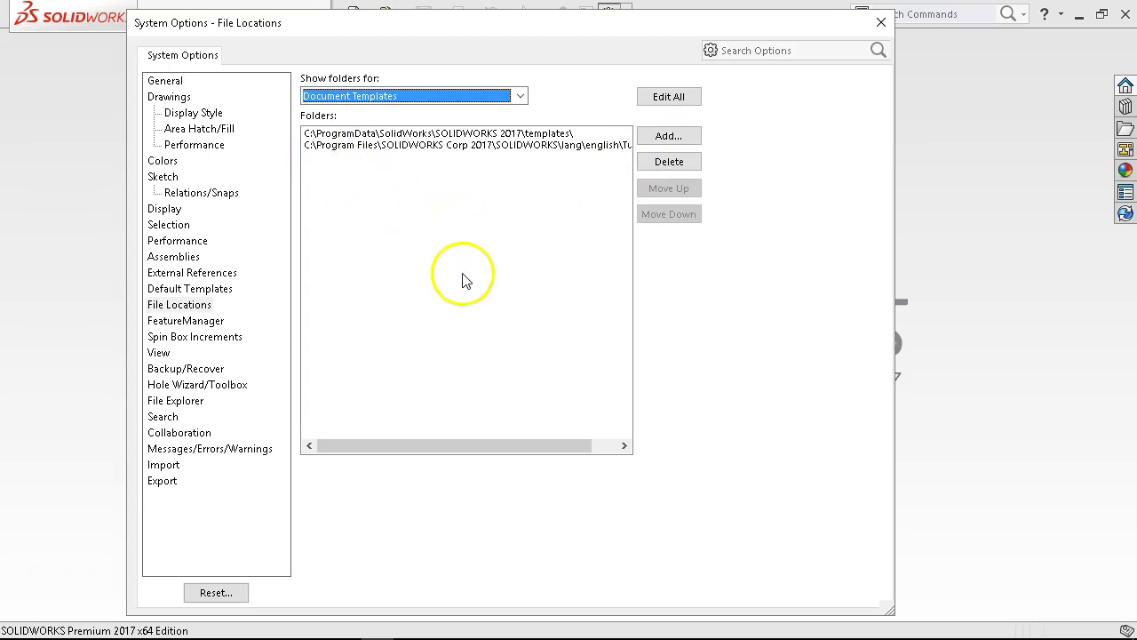
click(219, 321)
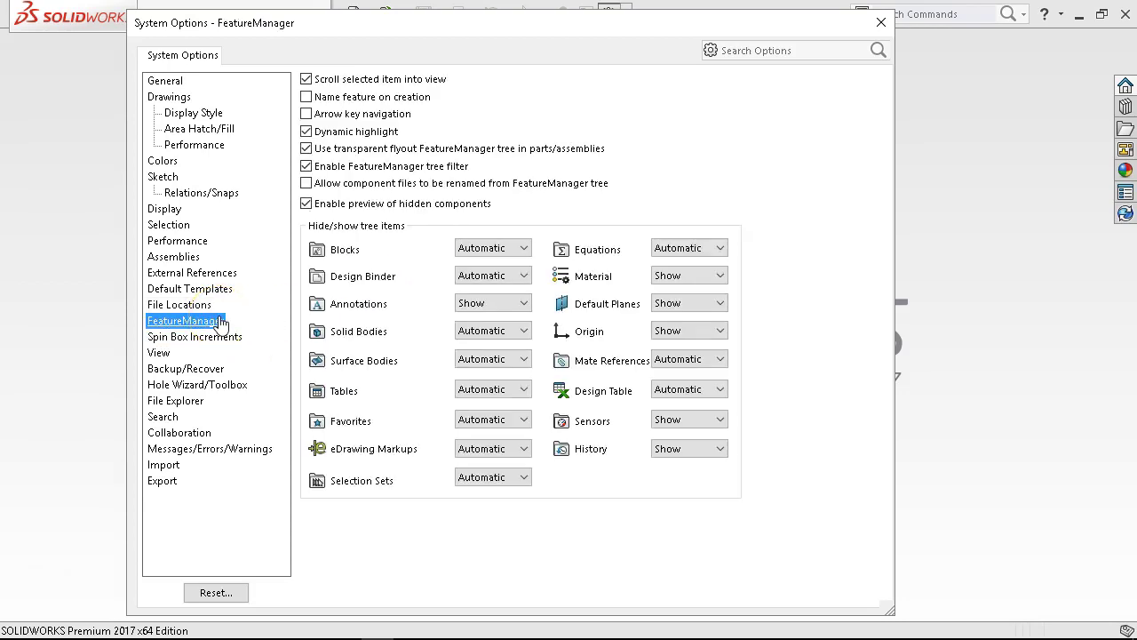
Set Solid Bodies to Show in the FeatureManager tree, then move to Spin Box Increments.
click(513, 337)
click(500, 362)
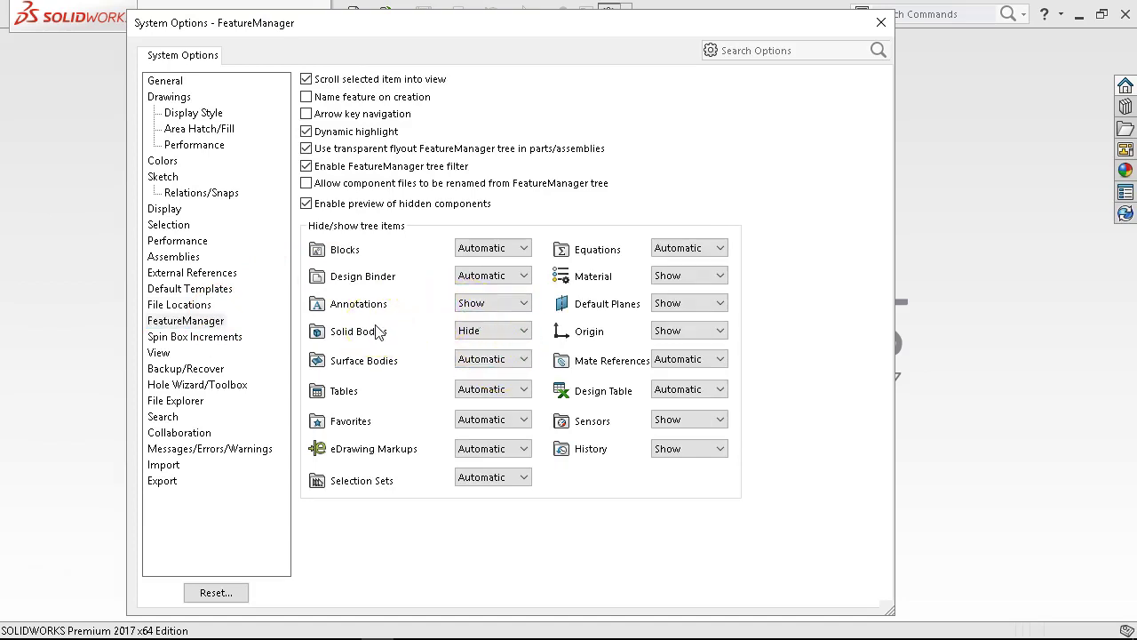
click(484, 330)
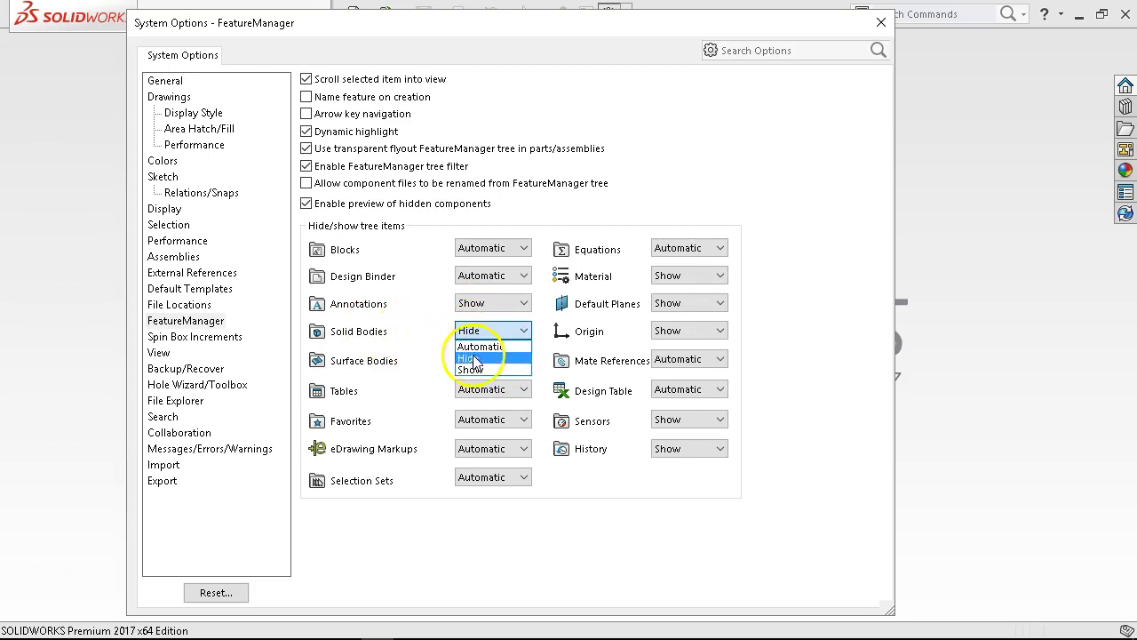
click(469, 370)
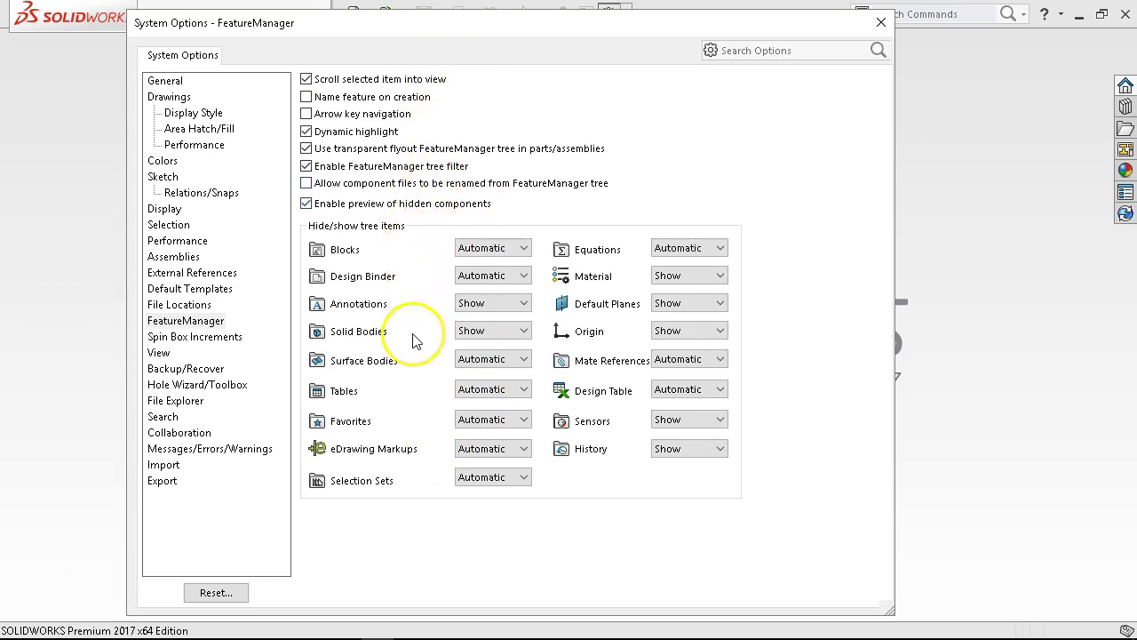
click(196, 337)
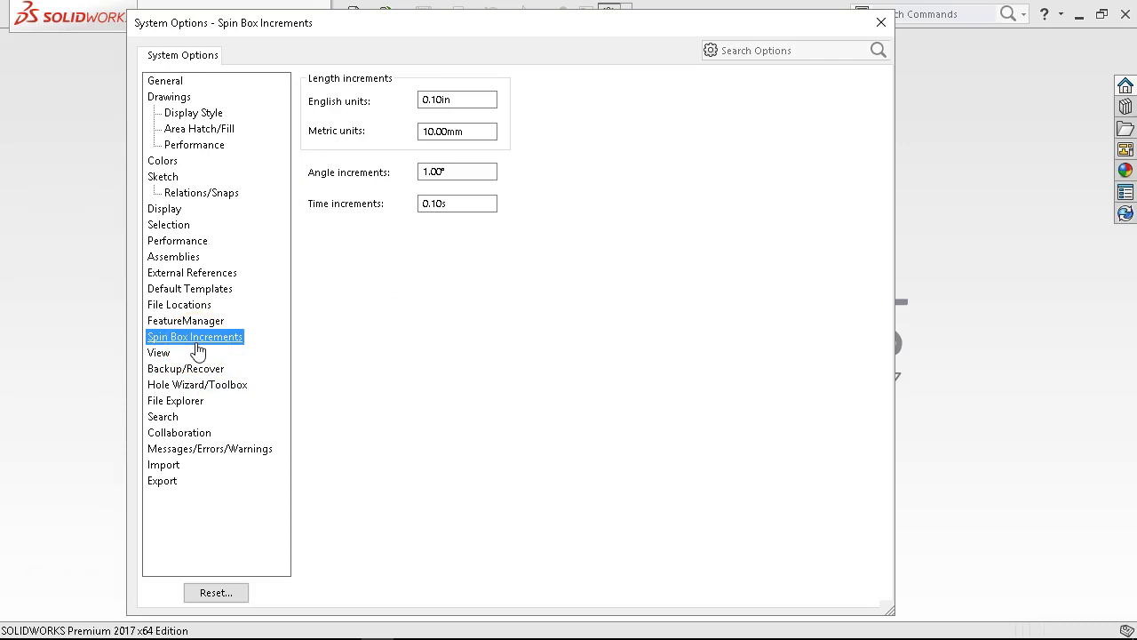
Review the View settings, then switch to the Backup/Recover page.
click(182, 352)
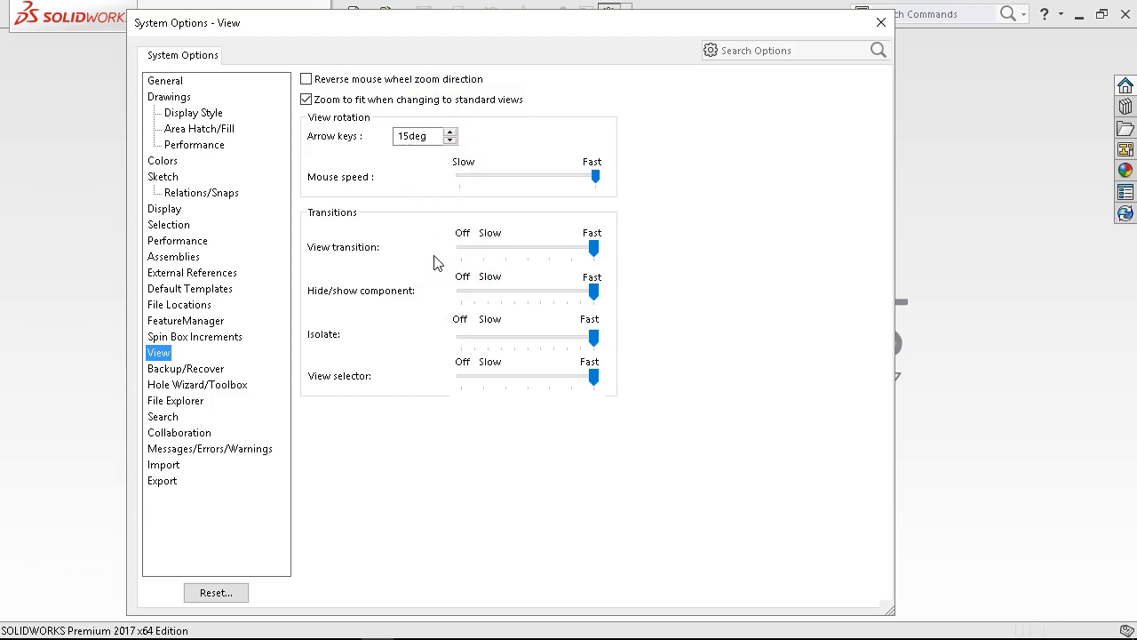
click(189, 369)
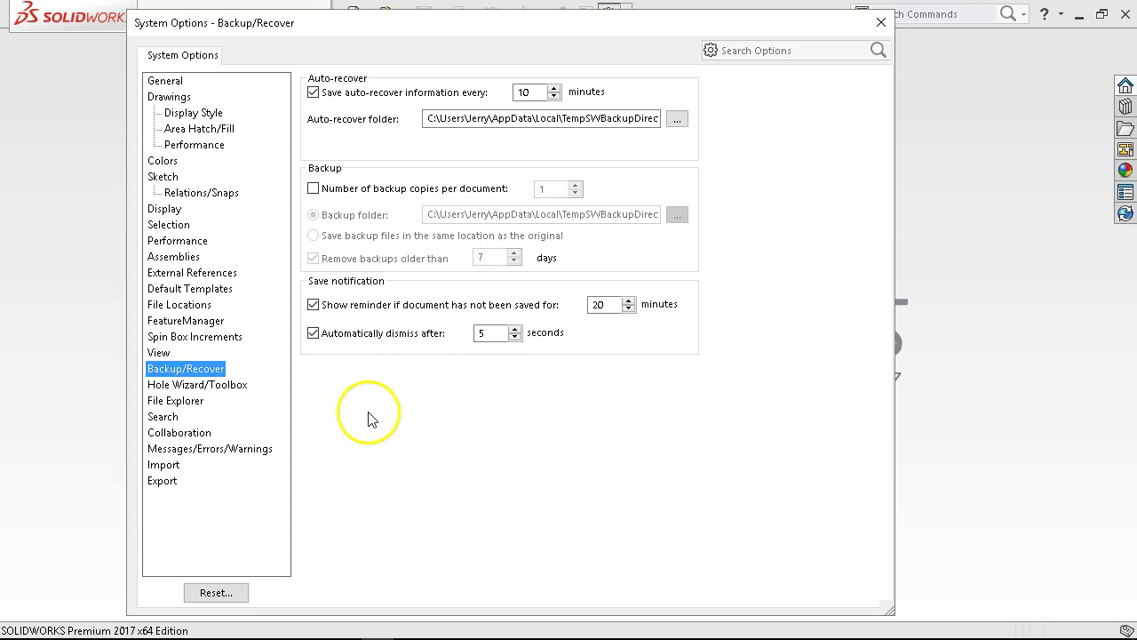
drag(426, 118, 673, 115)
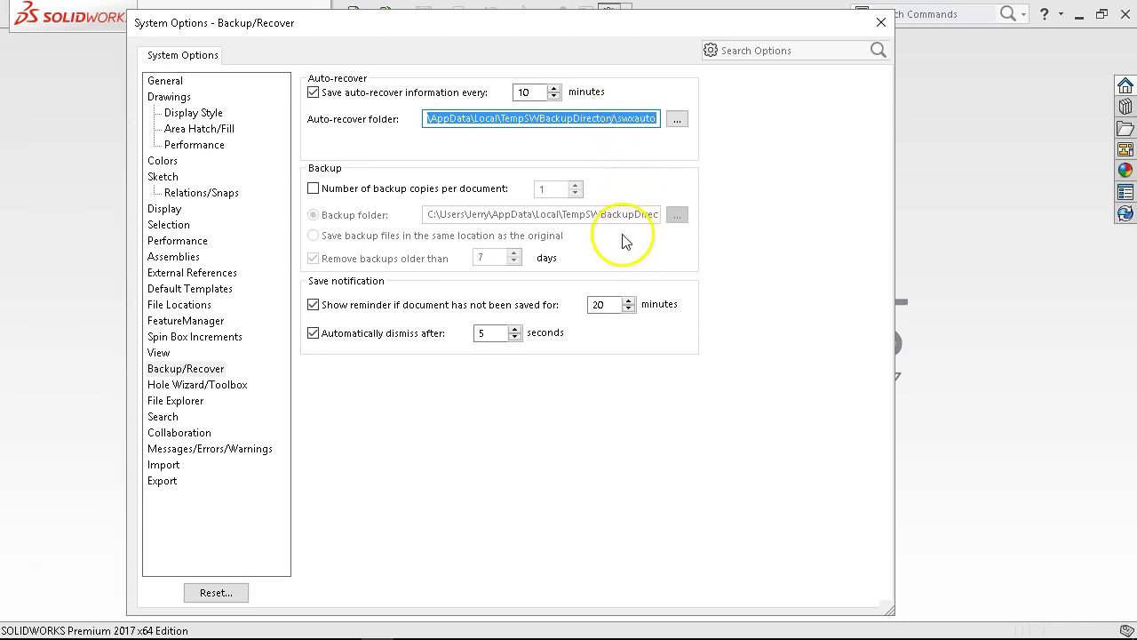
Turn off periodic auto-recover saving and view the Hole Wizard/Toolbox settings.
click(313, 93)
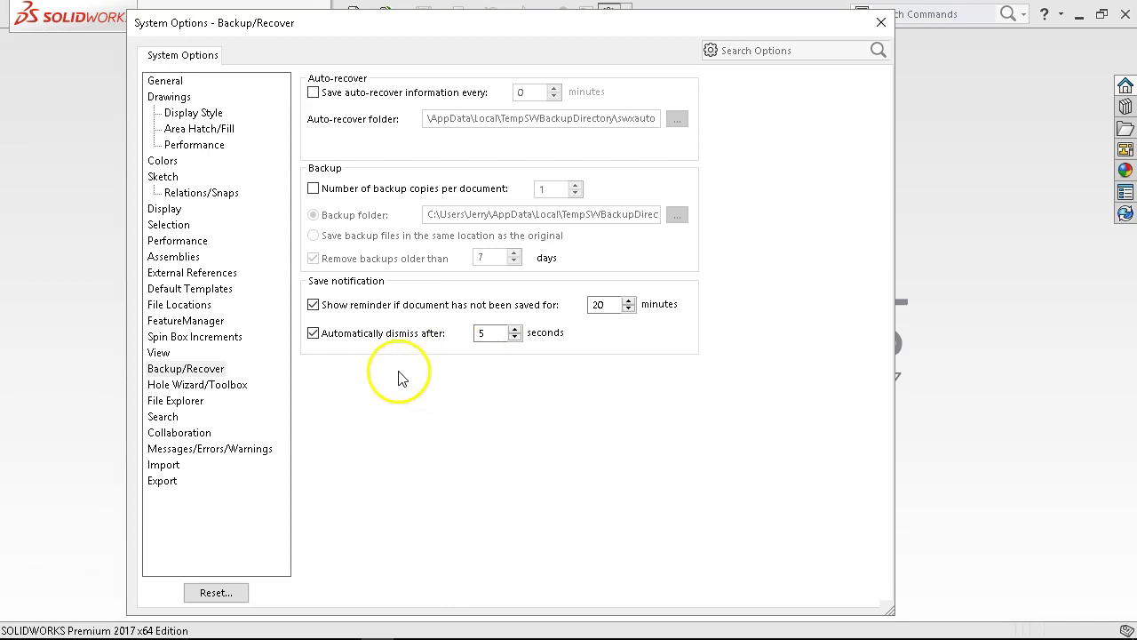
click(238, 386)
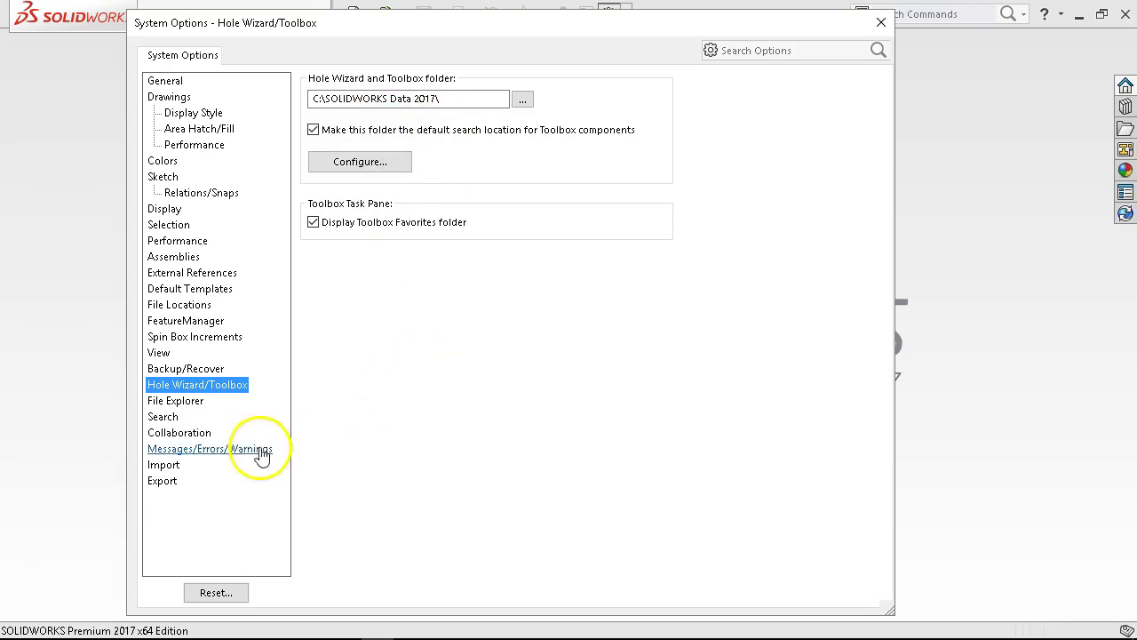
Display the File Explorer options with My Documents, My Computer and Hidden referenced documents.
click(182, 403)
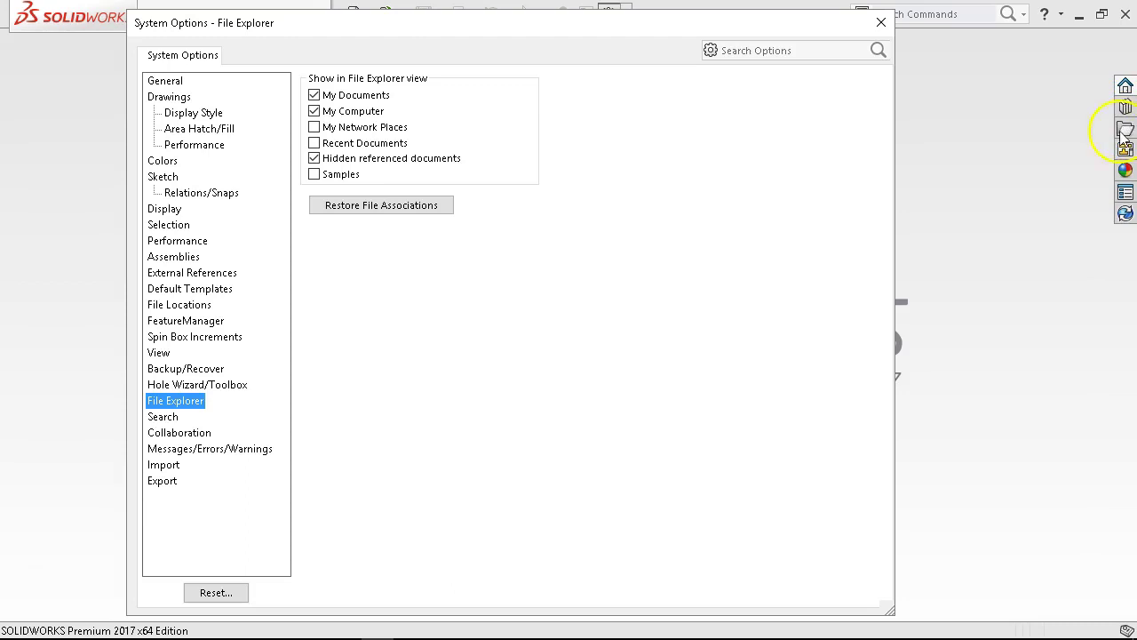
Review the Search settings, then show the Collaboration page.
click(163, 417)
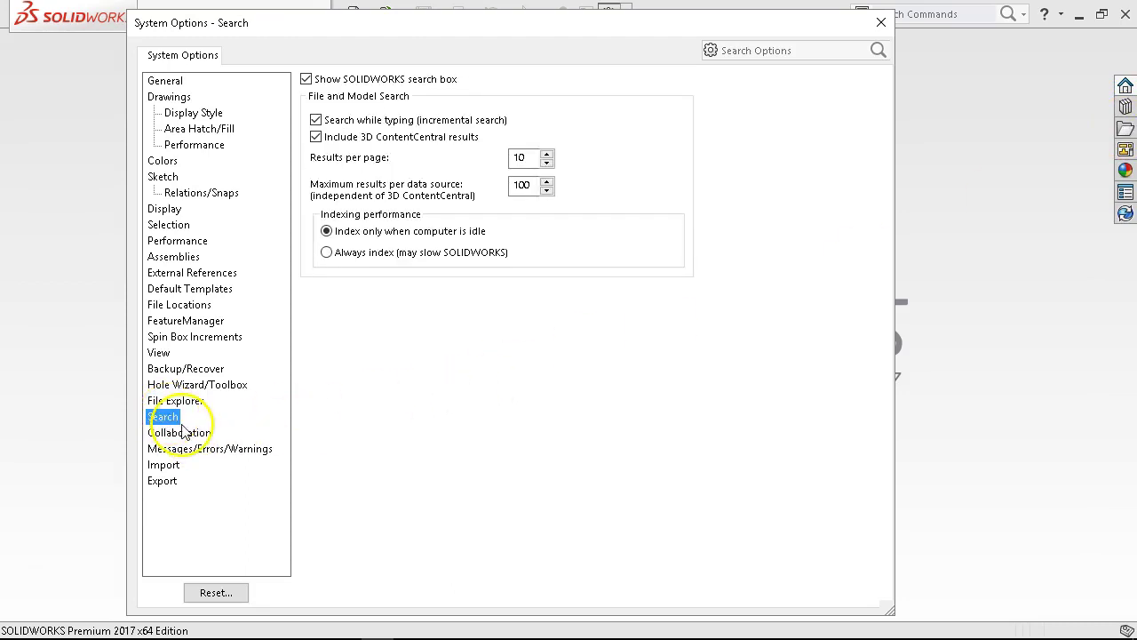
click(183, 433)
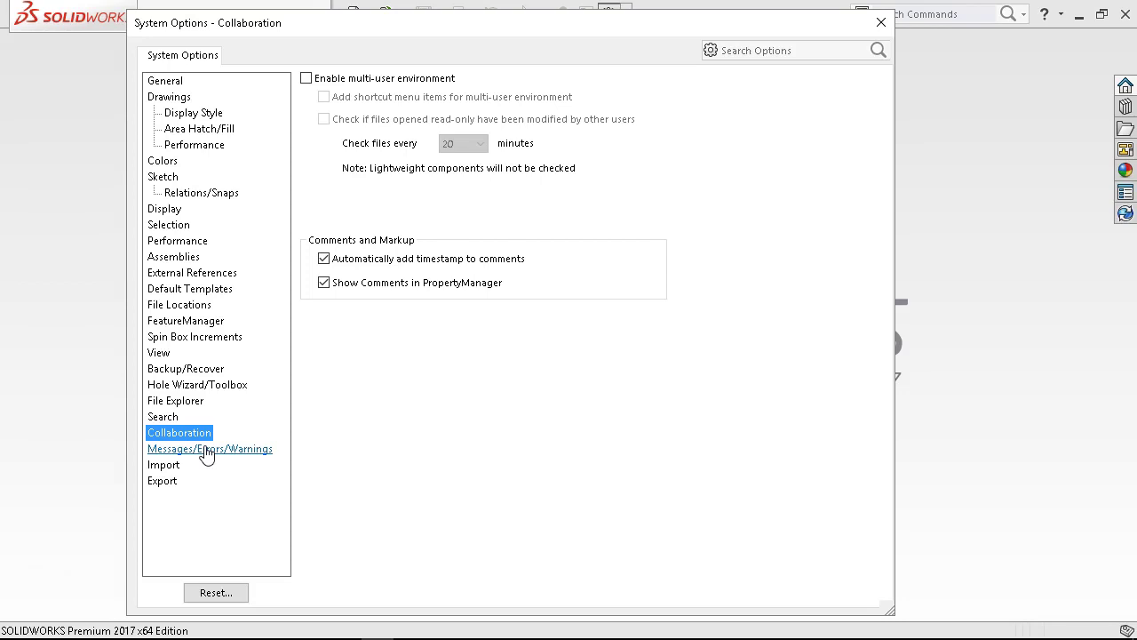
Review the Messages/Errors/Warnings settings, then show the Import settings.
click(207, 451)
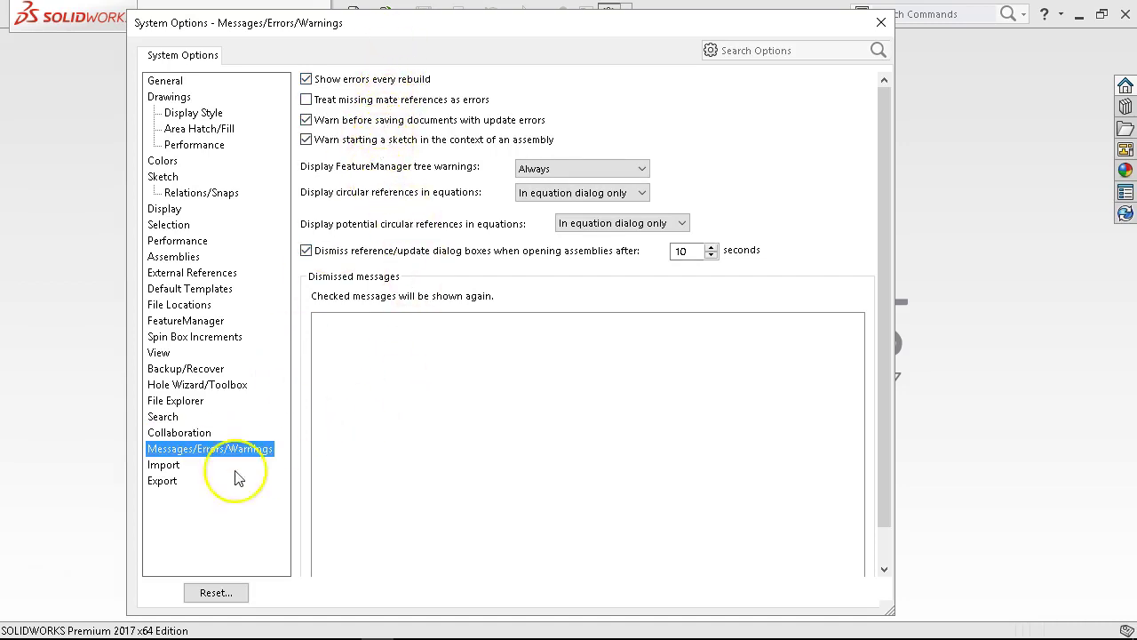
click(163, 465)
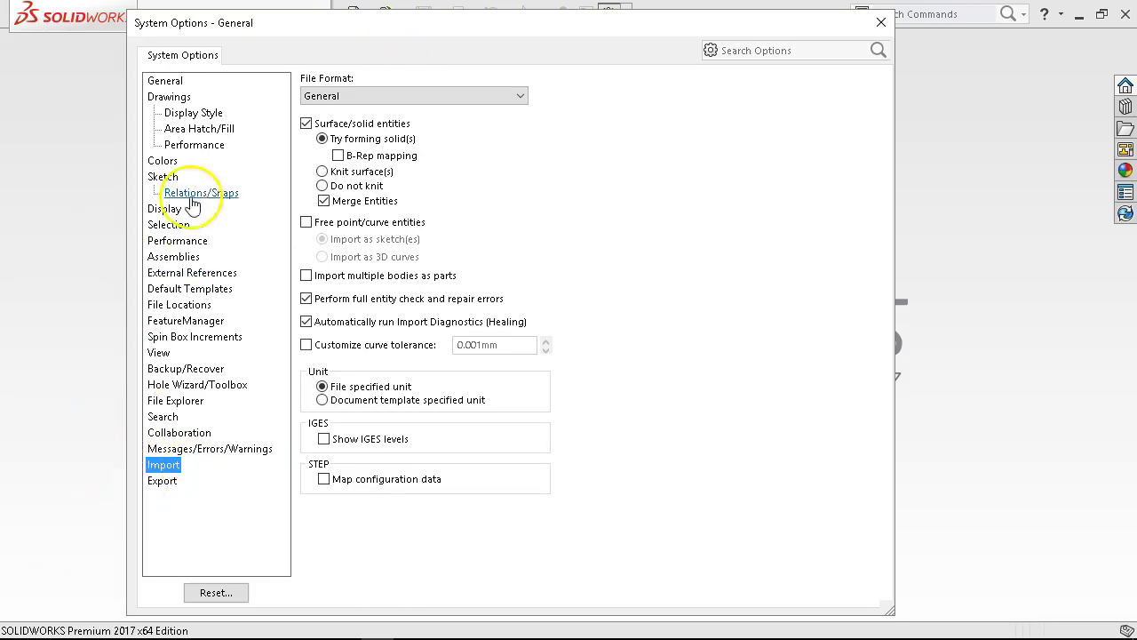
Check the Export output coordinate system choices, then close System Options.
click(161, 483)
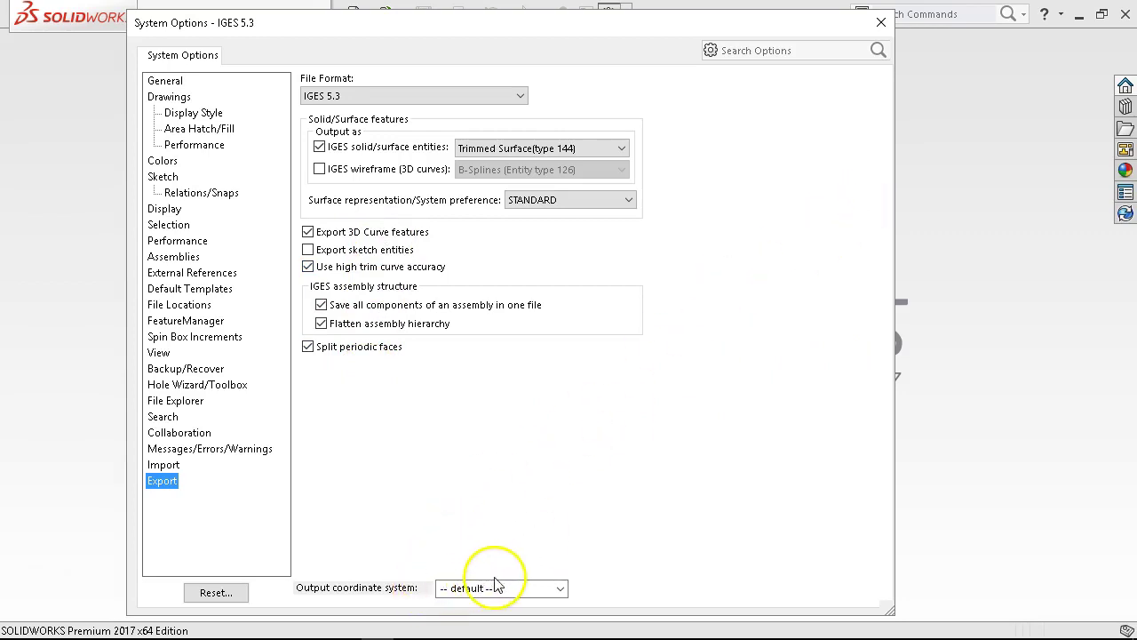
click(561, 588)
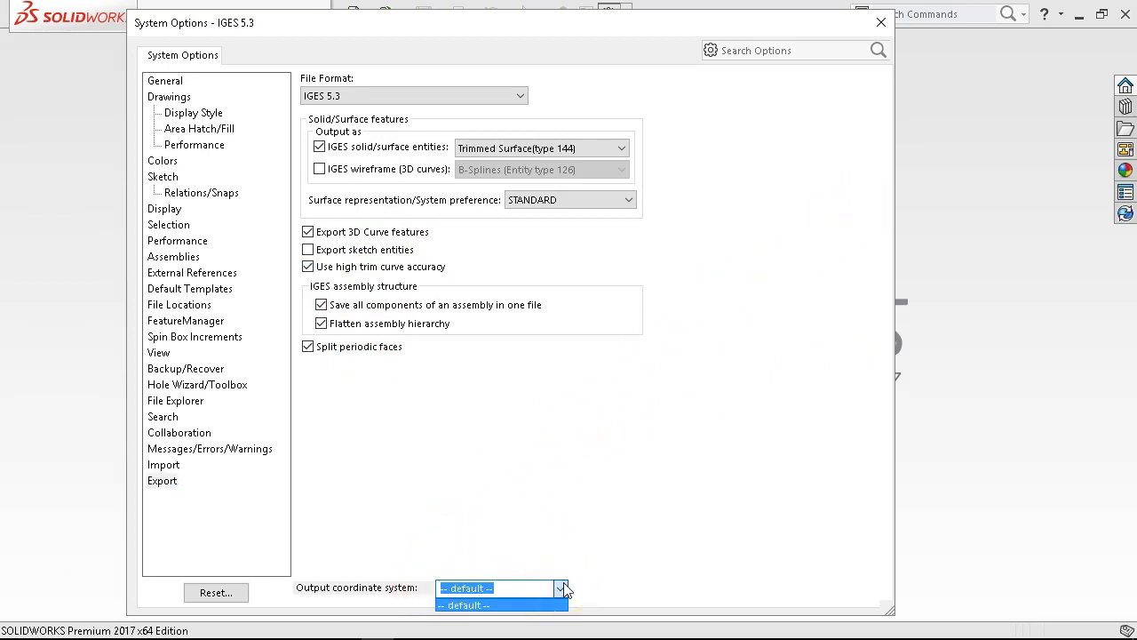
click(617, 402)
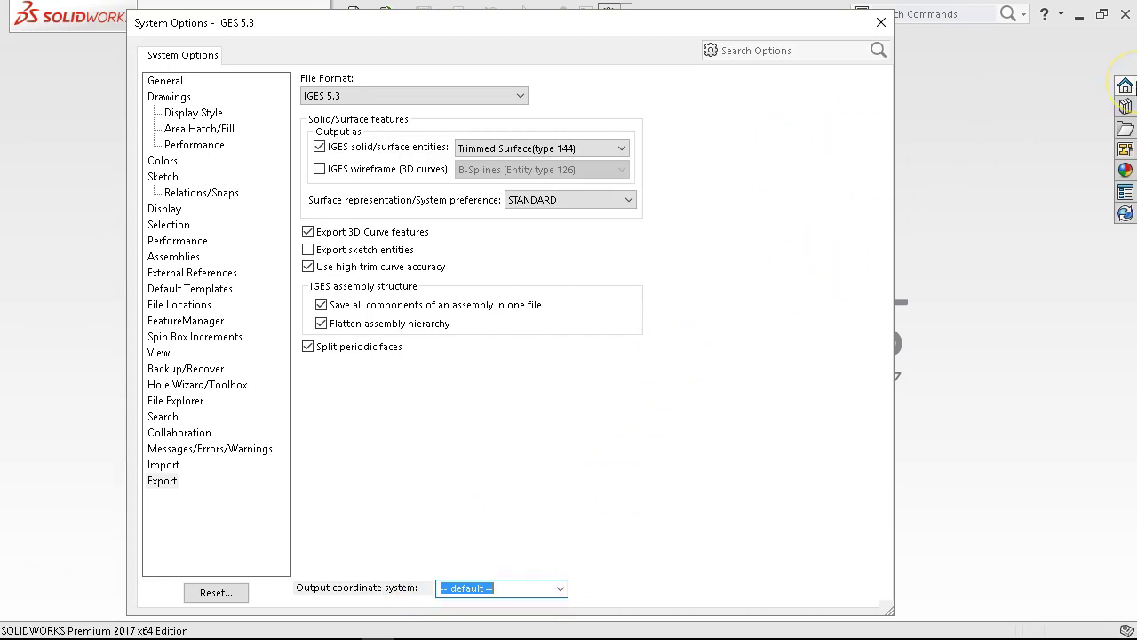
key(Escape)
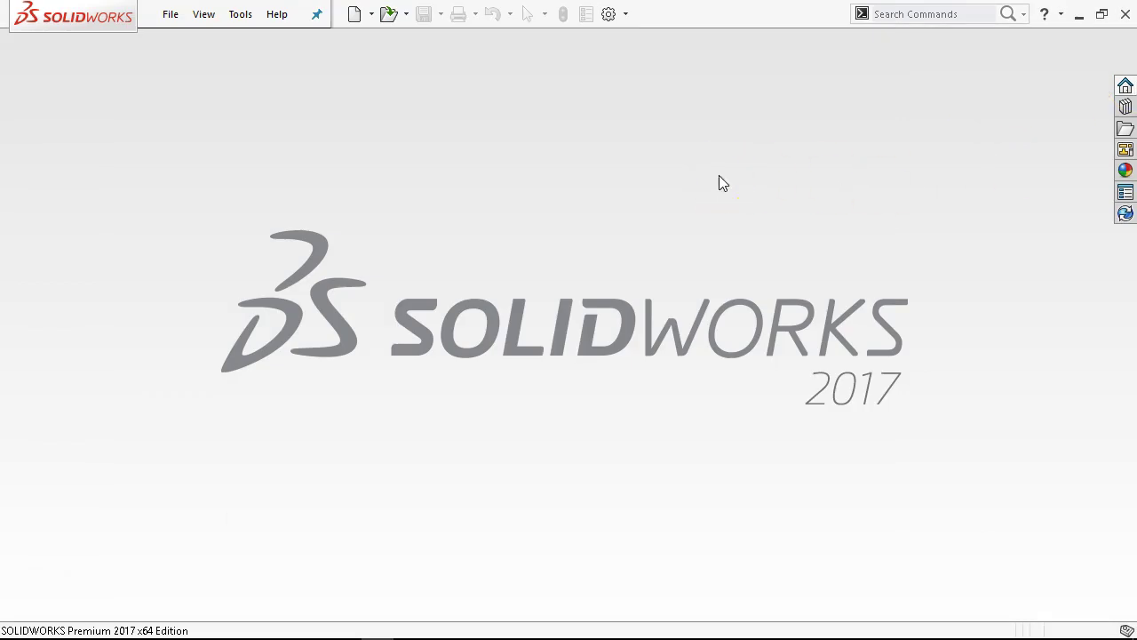
Create a new part, Part1, from the tutorial part template and show the Features commands.
click(167, 20)
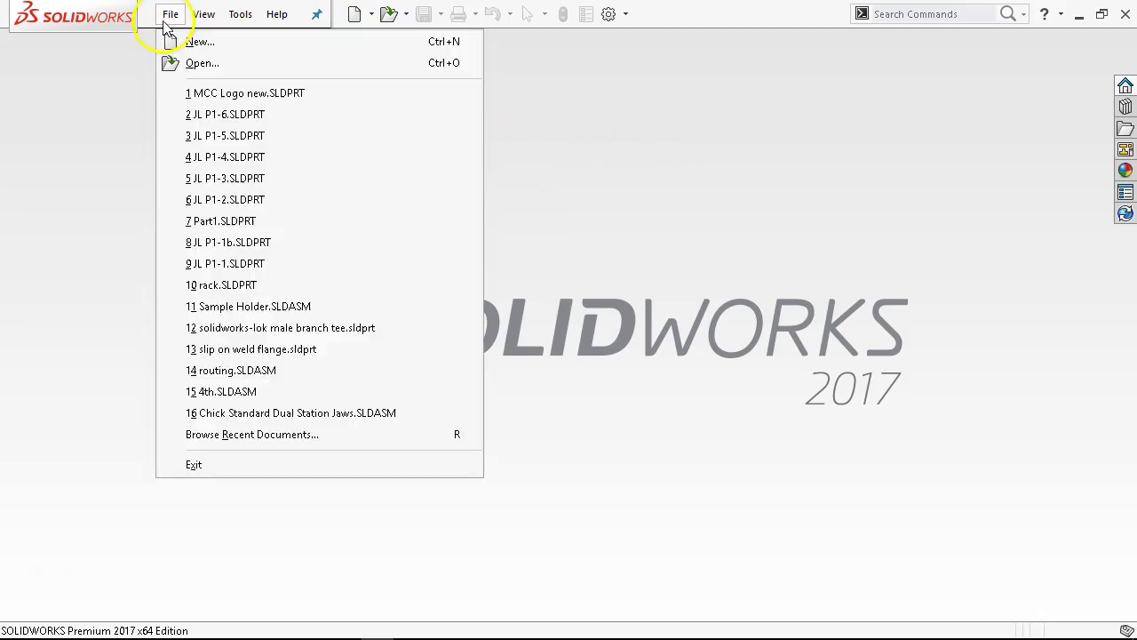
click(208, 47)
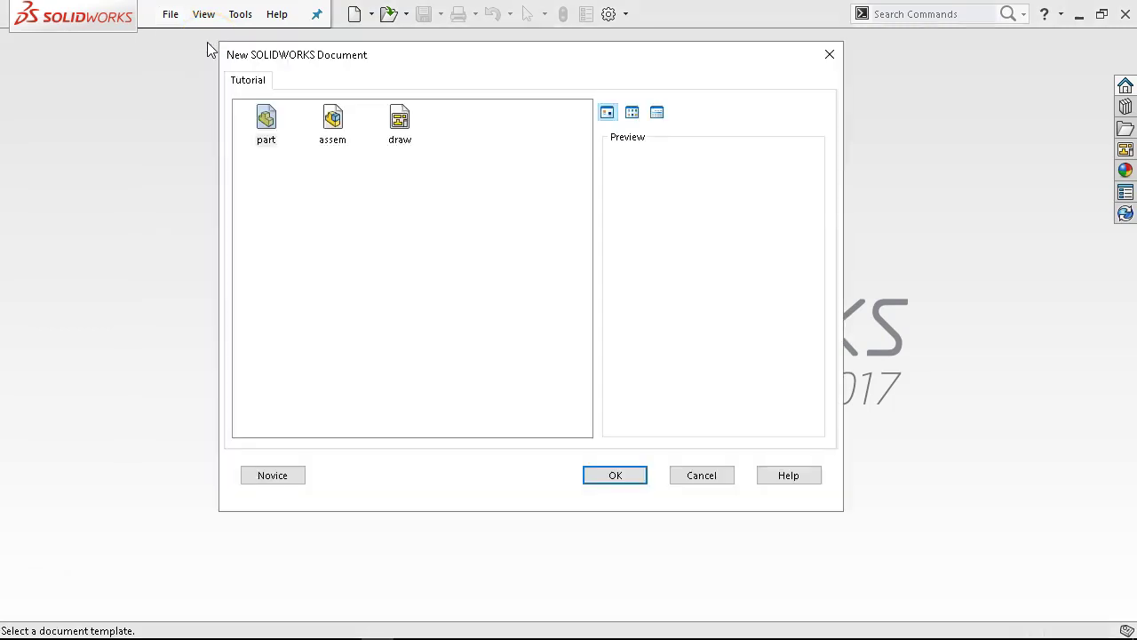
click(270, 144)
double_click(269, 139)
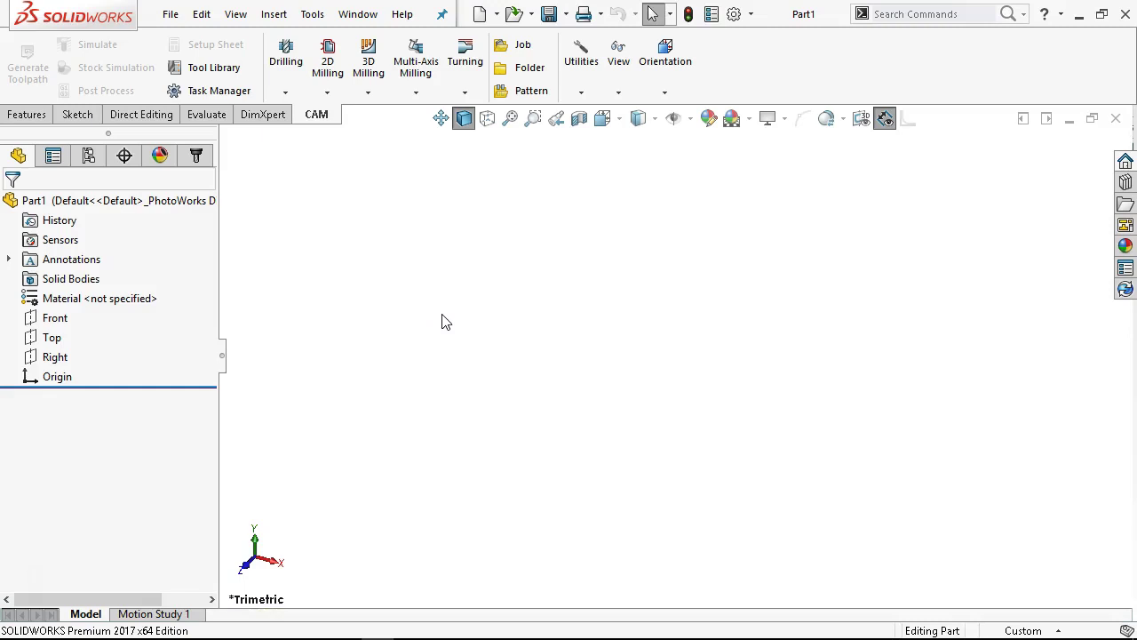
click(27, 114)
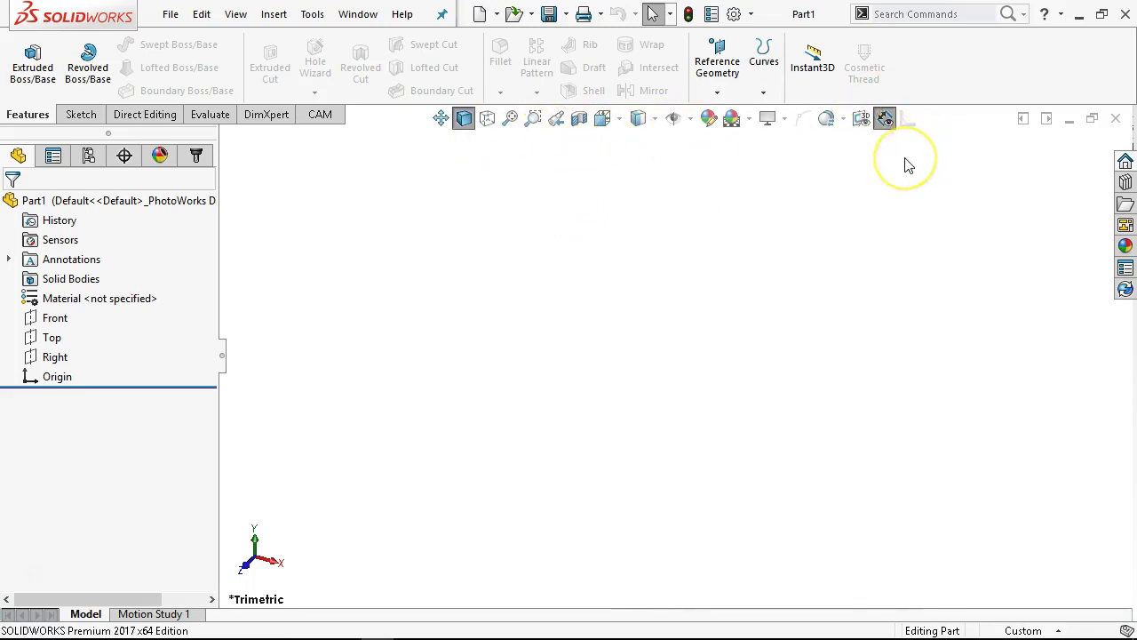
Reset keyboard shortcut and menu customizations to their defaults in the Customize dialog, then confirm.
right_click(927, 89)
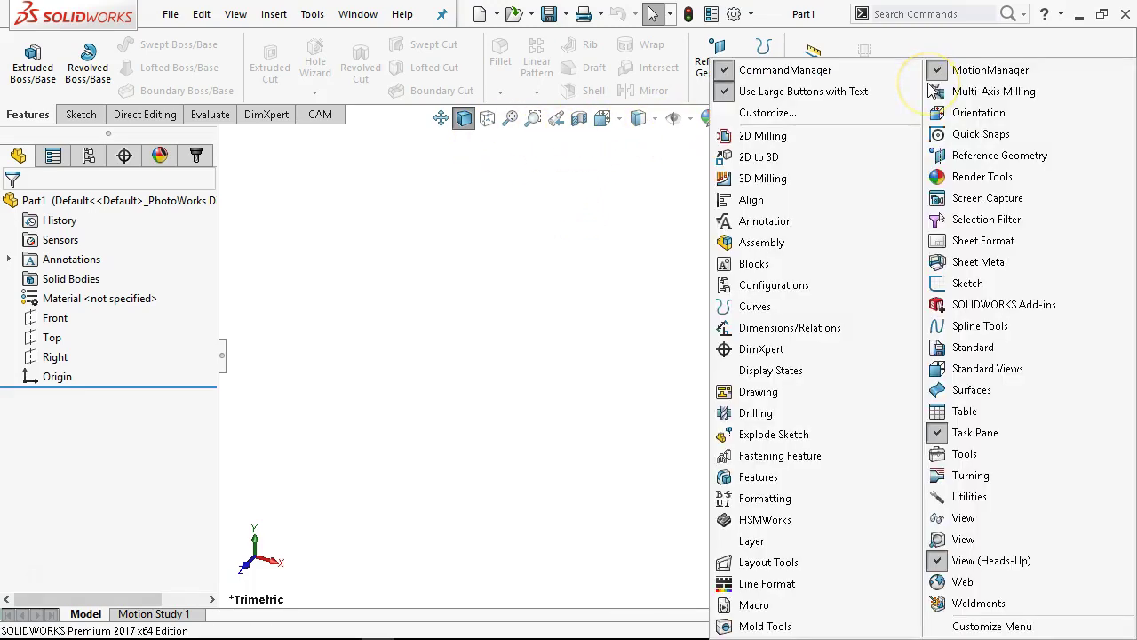
click(785, 113)
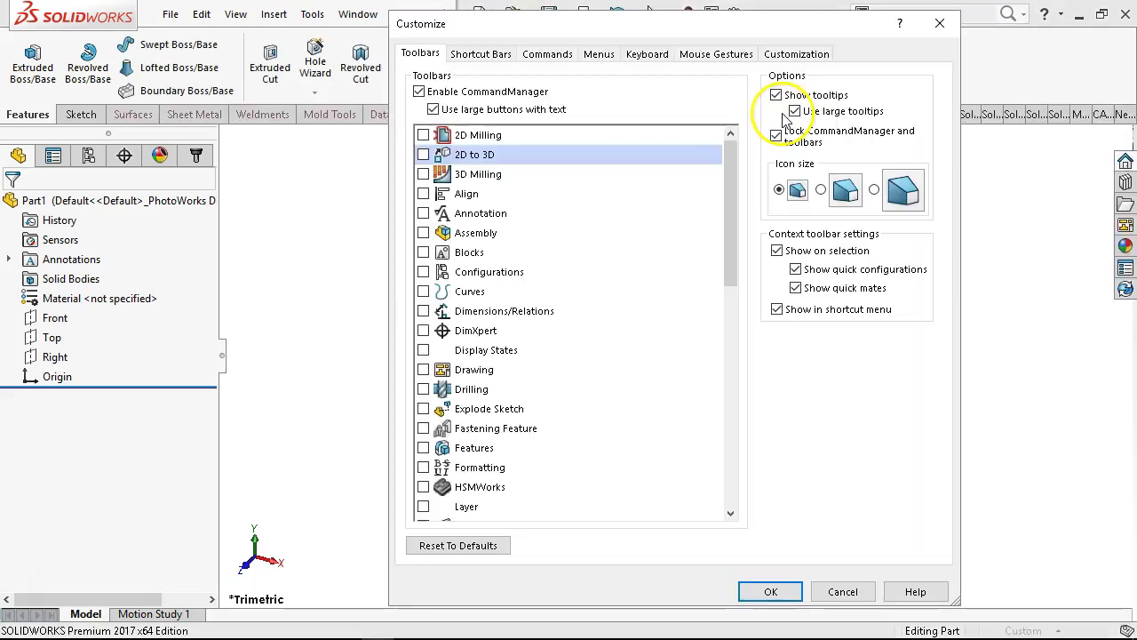
click(796, 54)
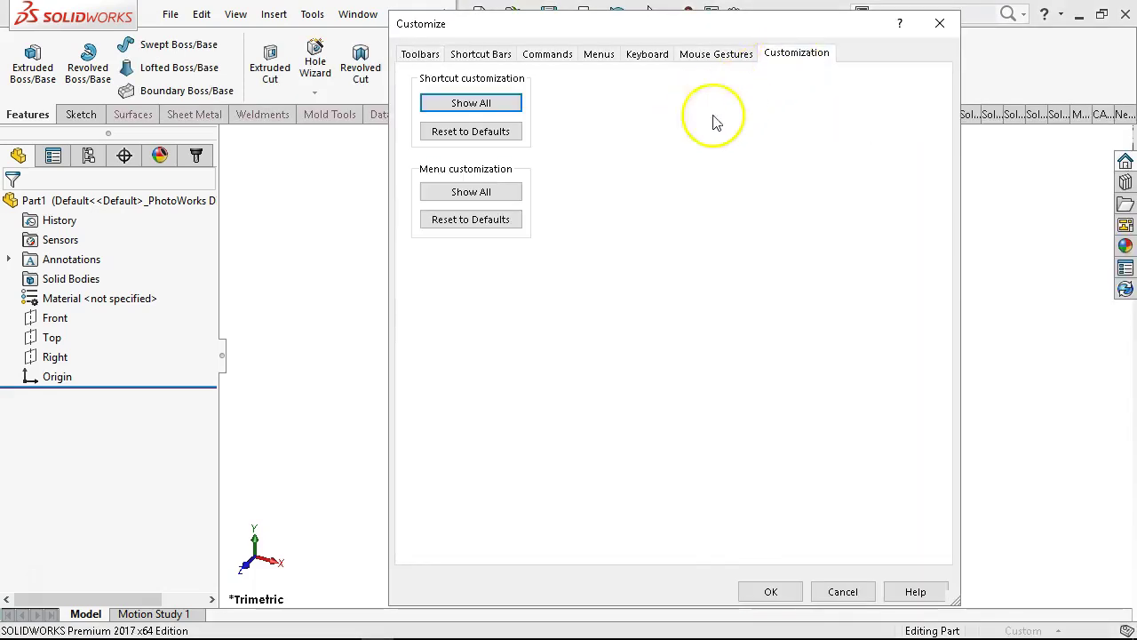
click(473, 133)
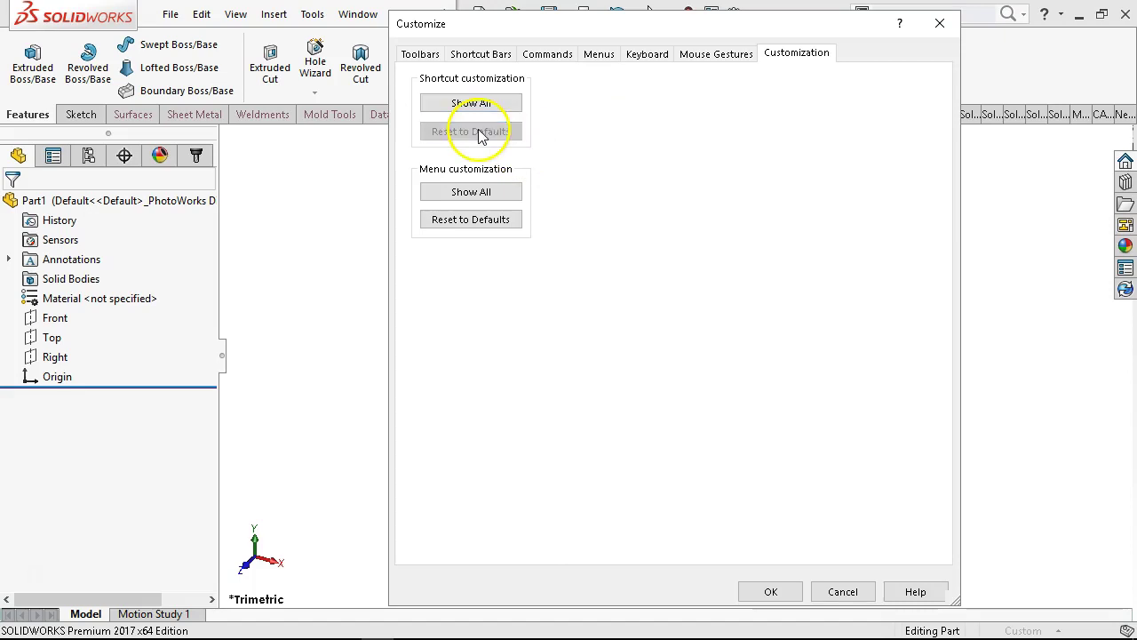
click(466, 219)
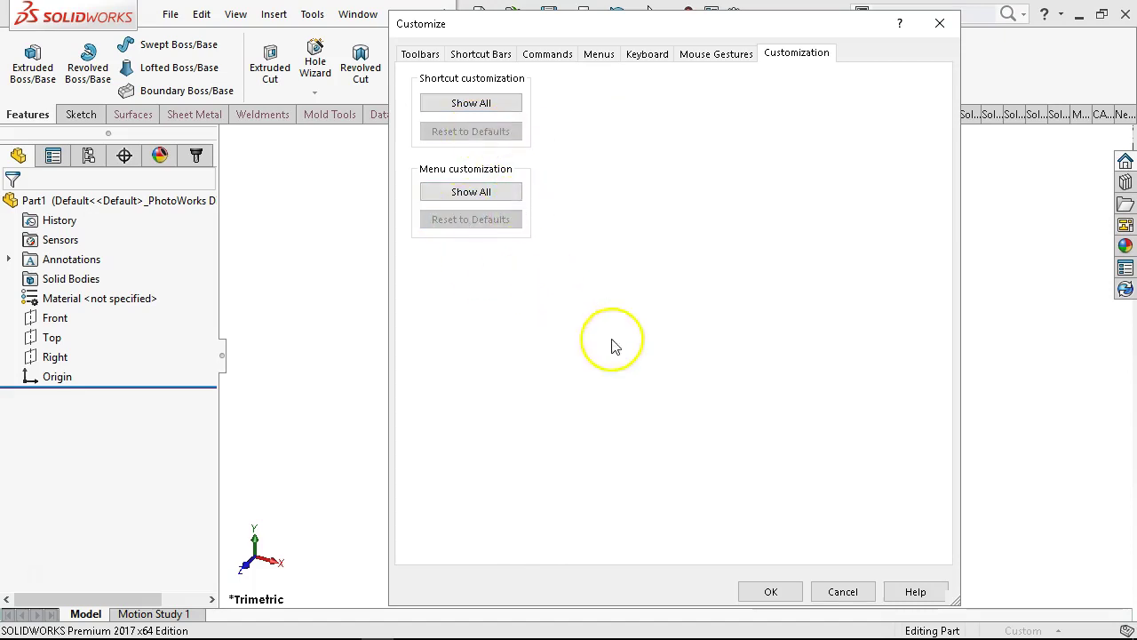
click(773, 593)
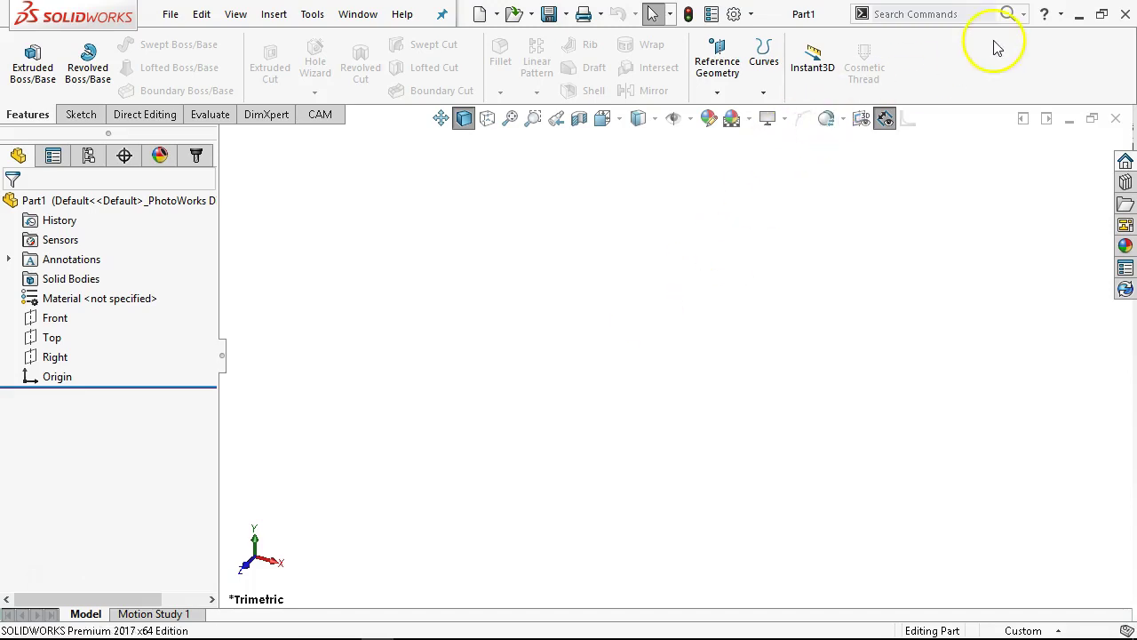
right_click(951, 50)
click(769, 101)
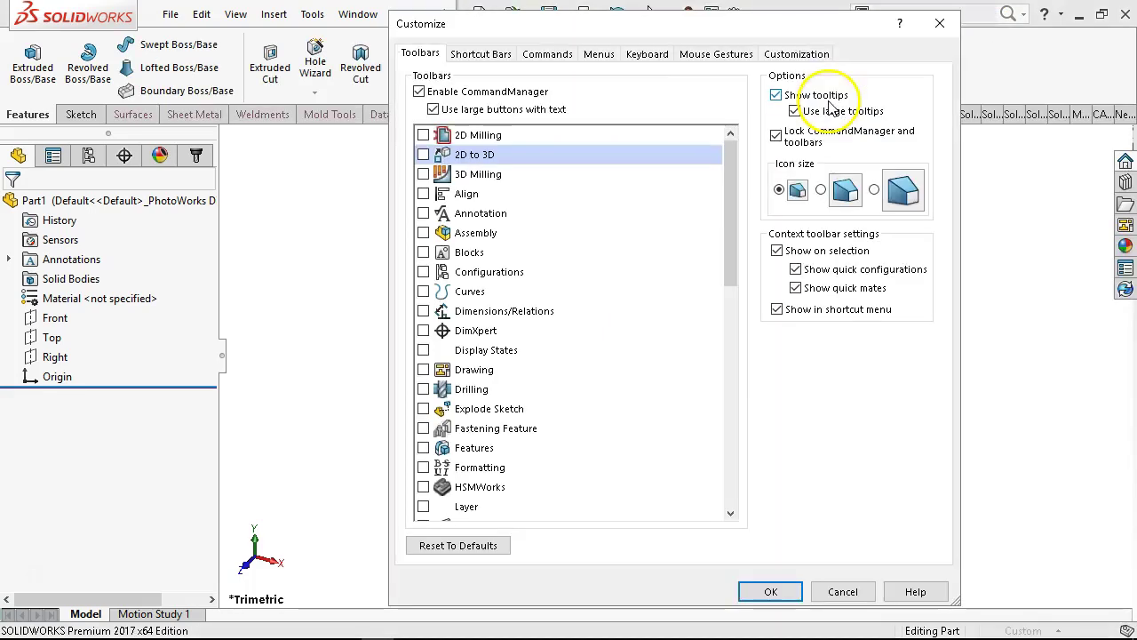
click(549, 55)
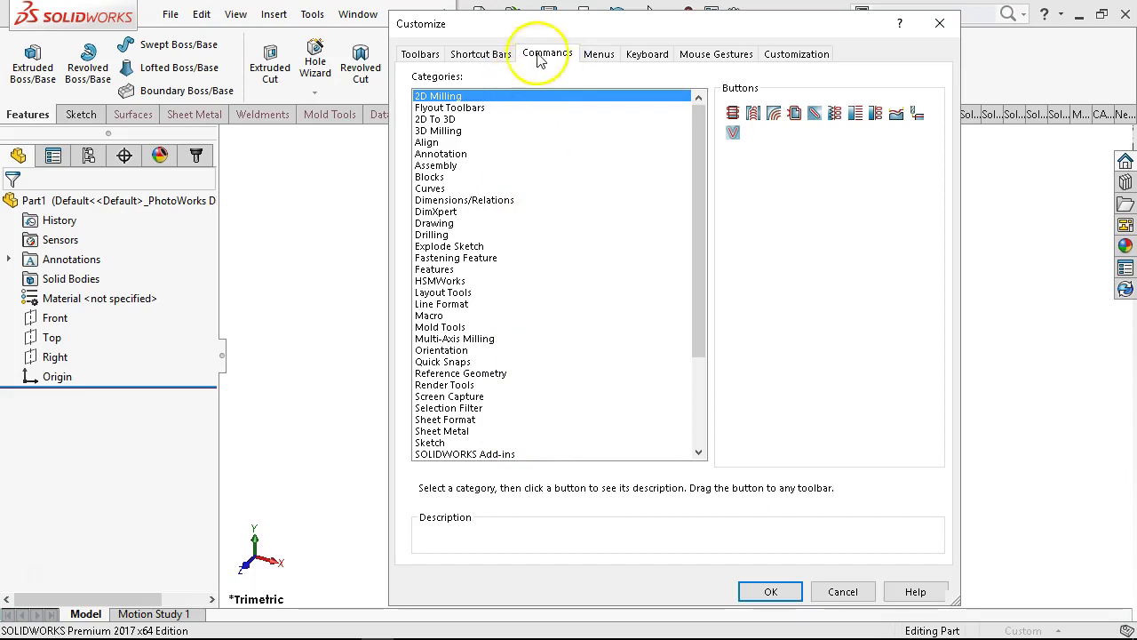
drag(539, 34, 153, 71)
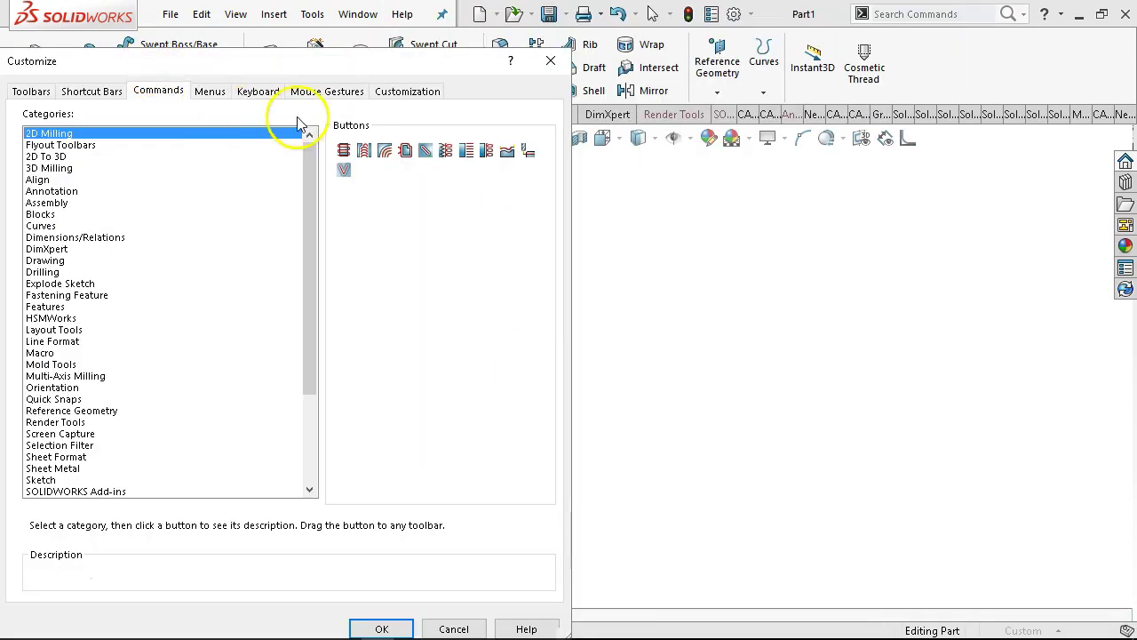
click(211, 93)
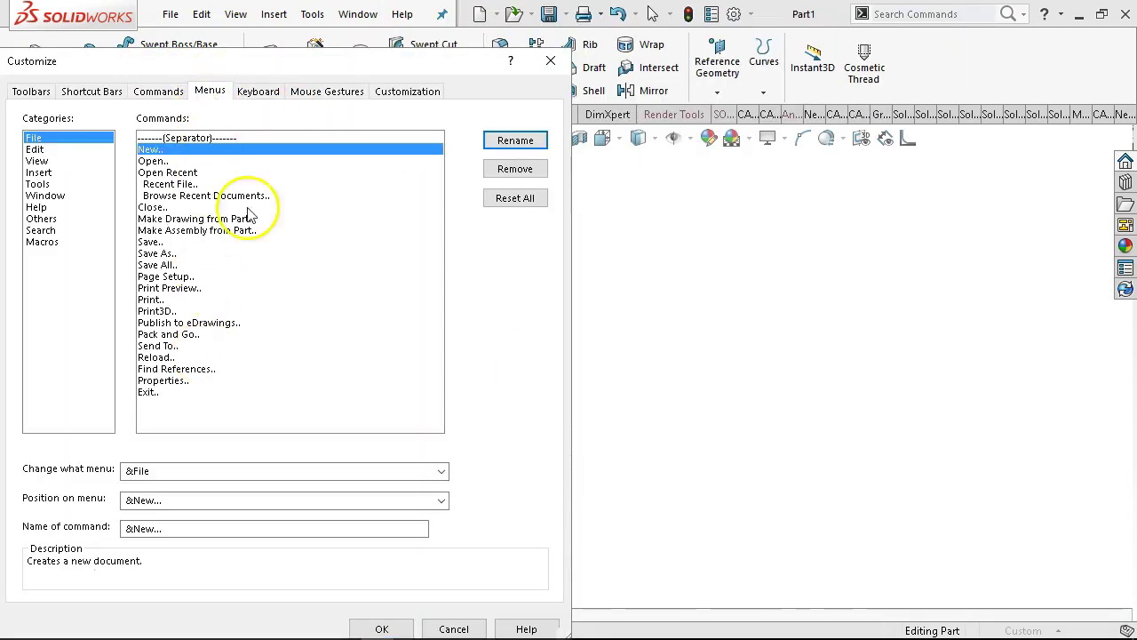
click(268, 97)
click(329, 91)
click(400, 91)
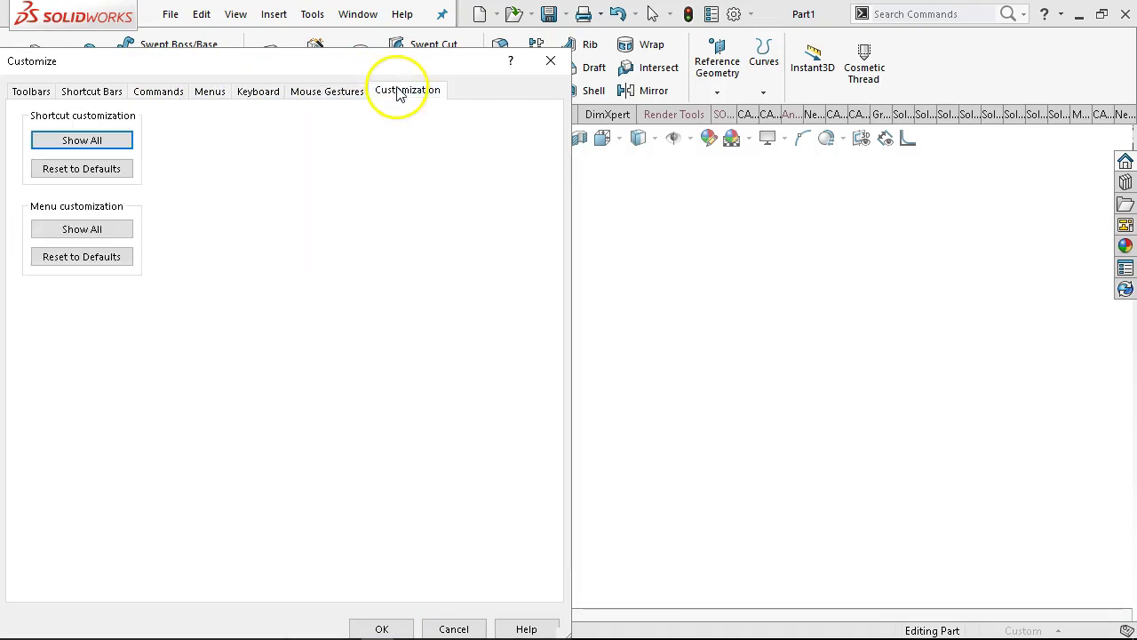
click(551, 60)
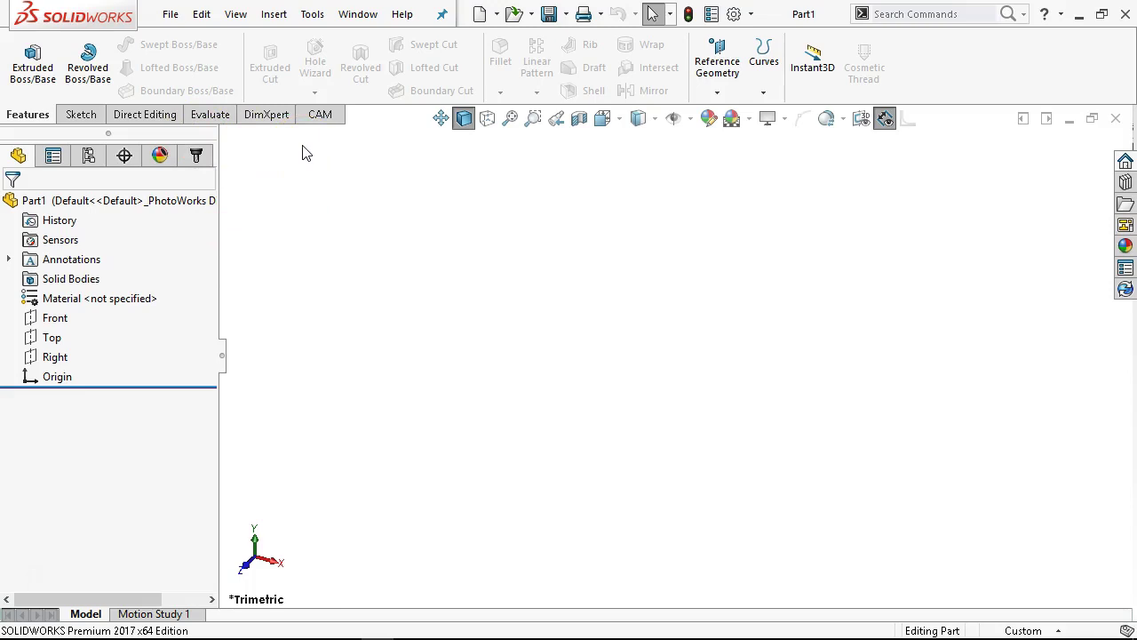
Open Options and show Part1's Document Properties, where the drafting standard is ISO.
click(735, 15)
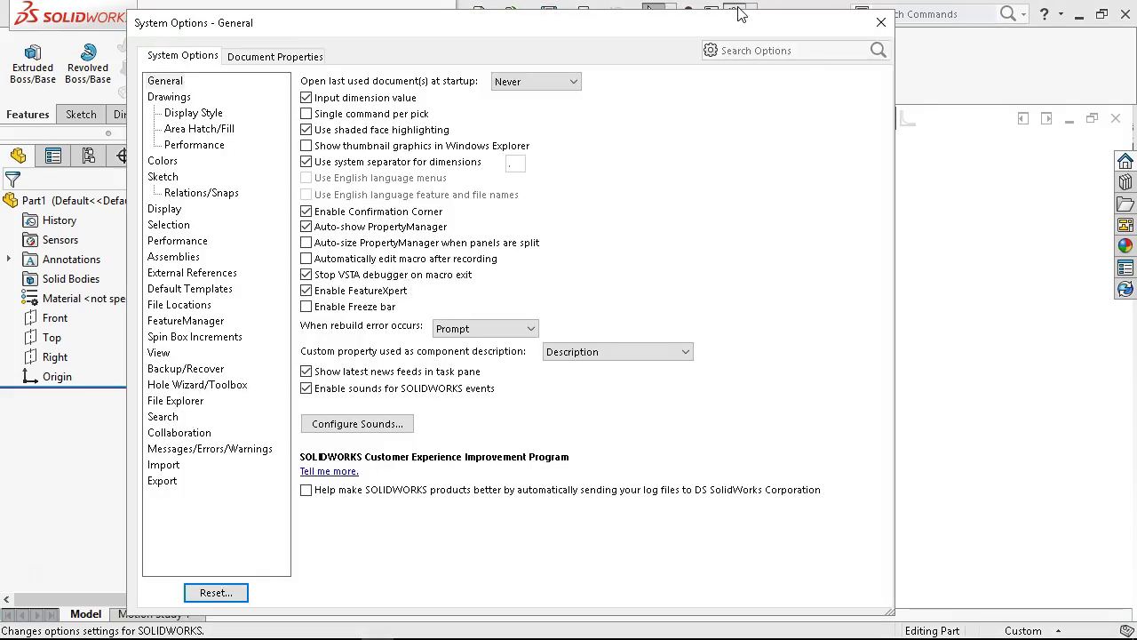
drag(376, 24, 384, 15)
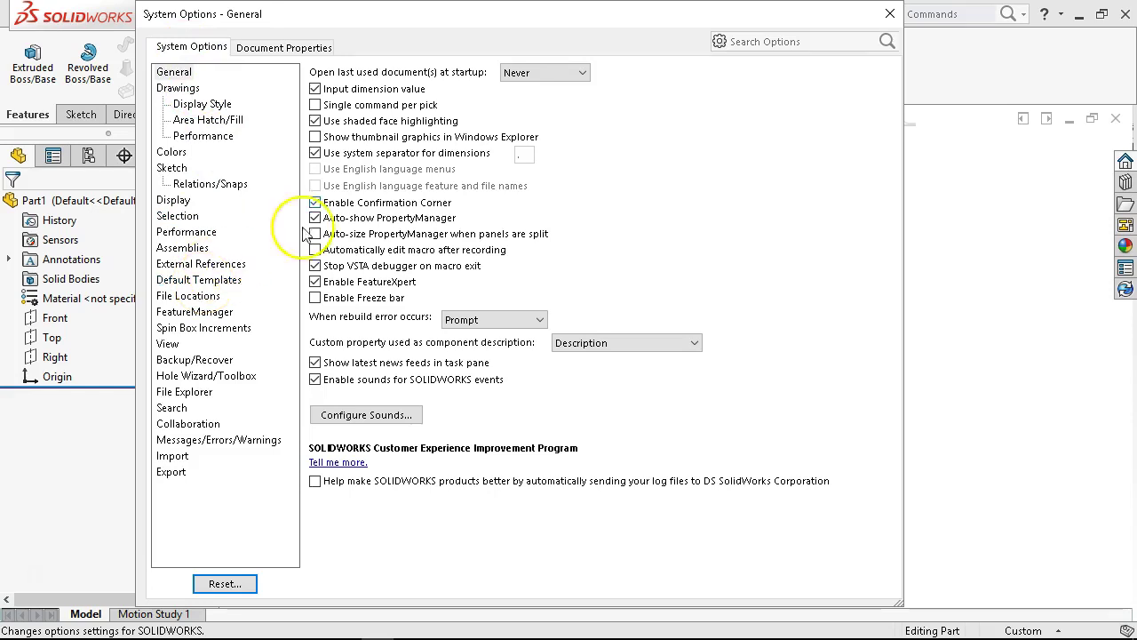
click(317, 47)
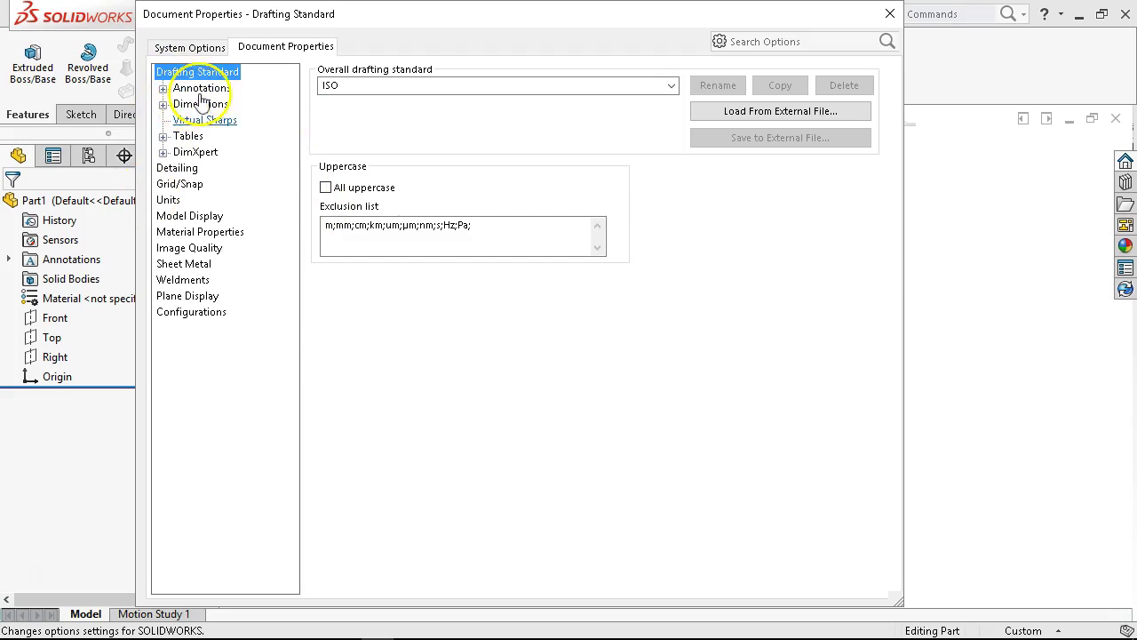
Change the overall drafting standard from ISO to ANSI.
click(672, 86)
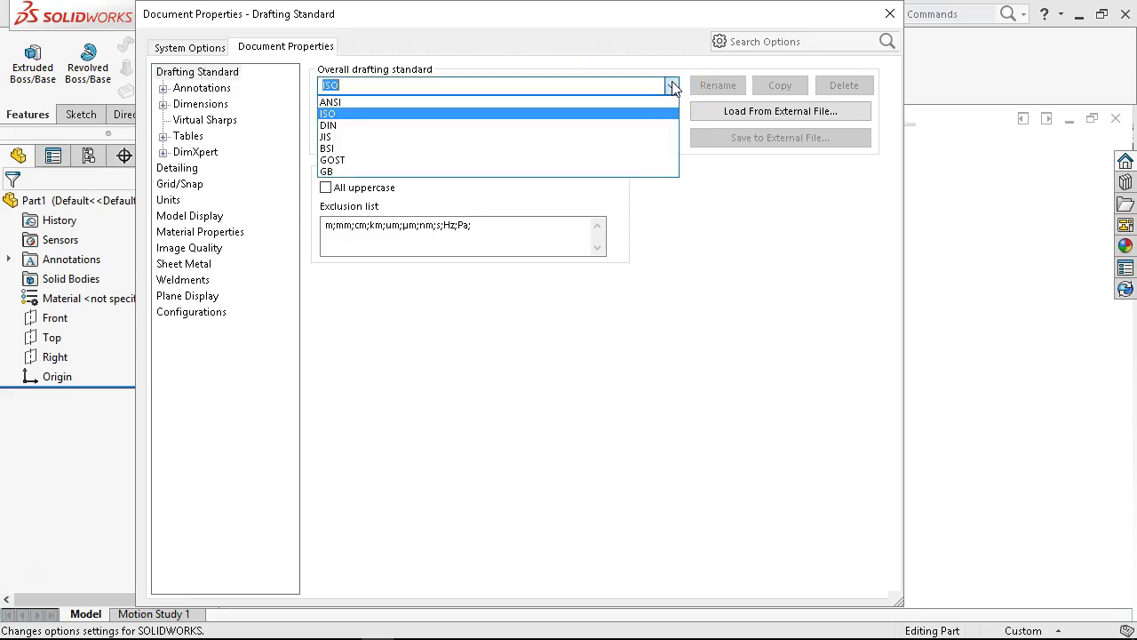
click(463, 103)
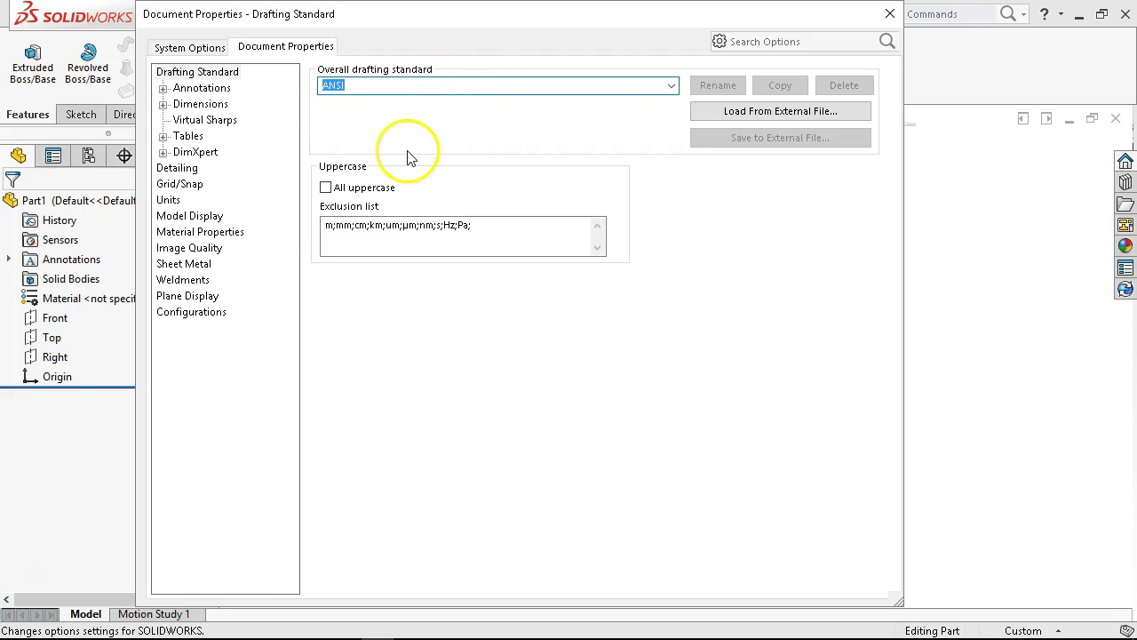
click(183, 90)
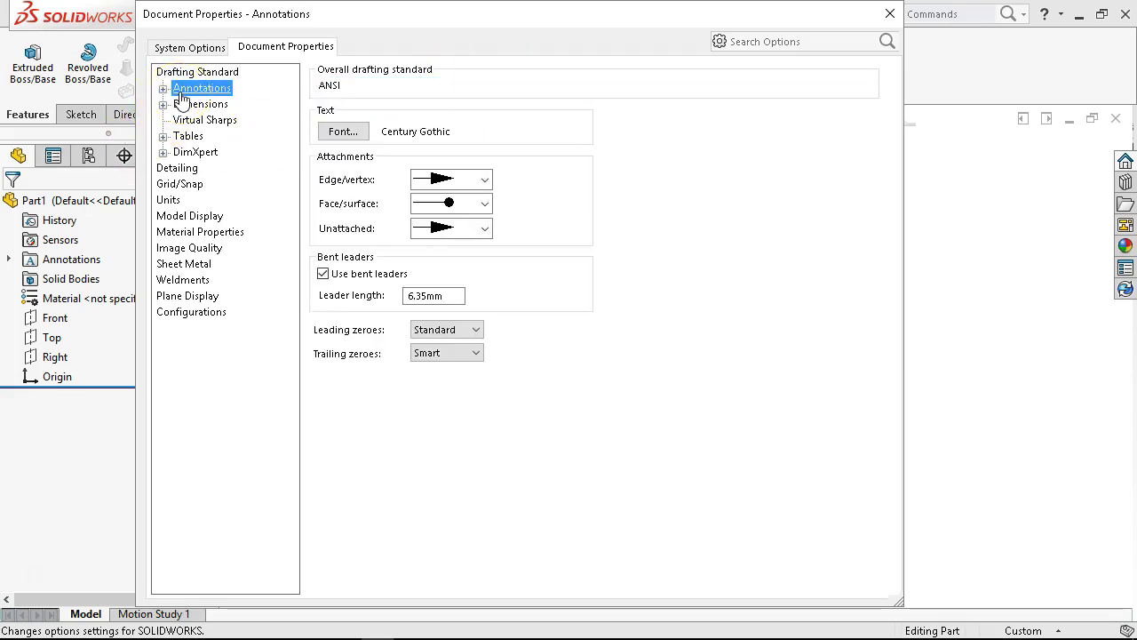
Review the Balloons, Datums, Geometric Tolerances, Notes, Revision Clouds and Surface Finishes pages, then expand Dimensions.
click(162, 89)
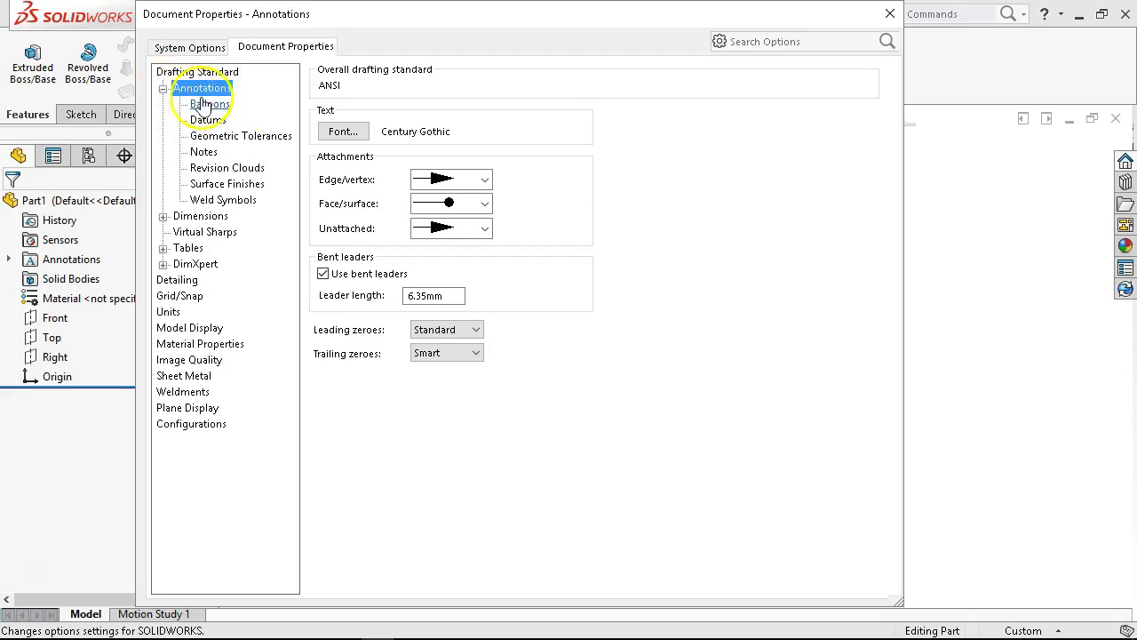
click(204, 104)
click(208, 120)
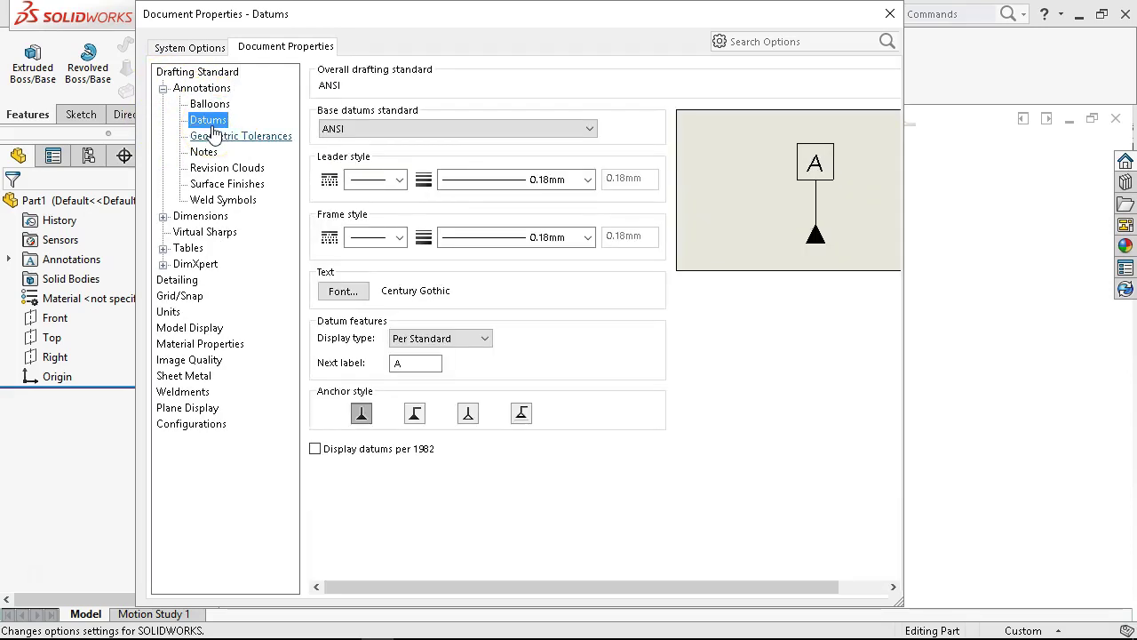
click(213, 135)
click(204, 153)
click(213, 169)
click(210, 184)
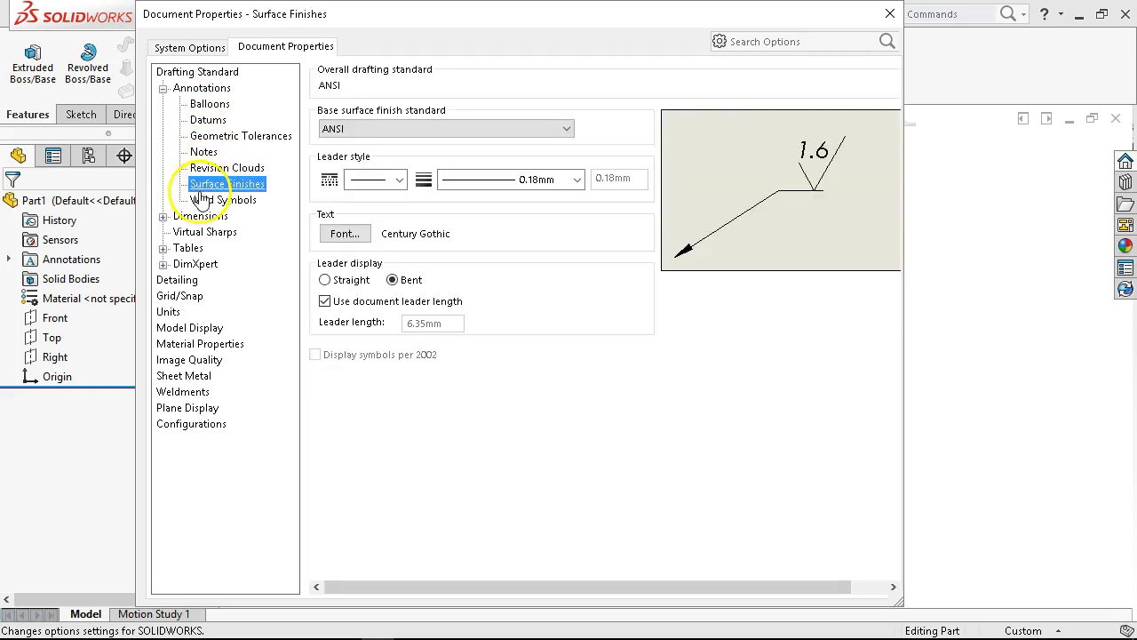
click(164, 90)
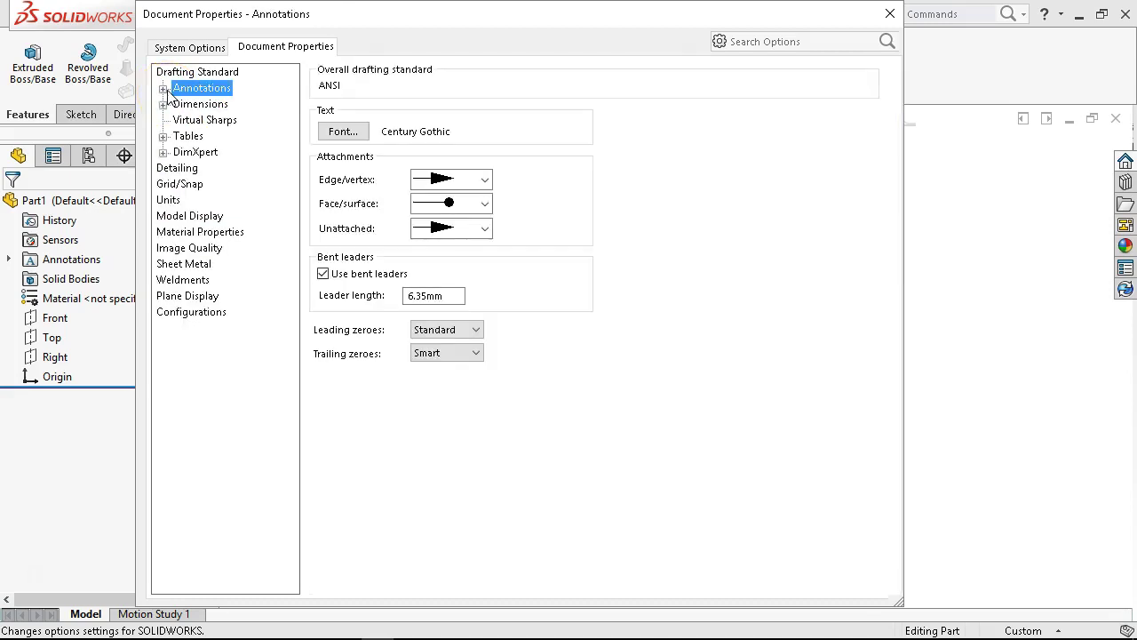
click(164, 104)
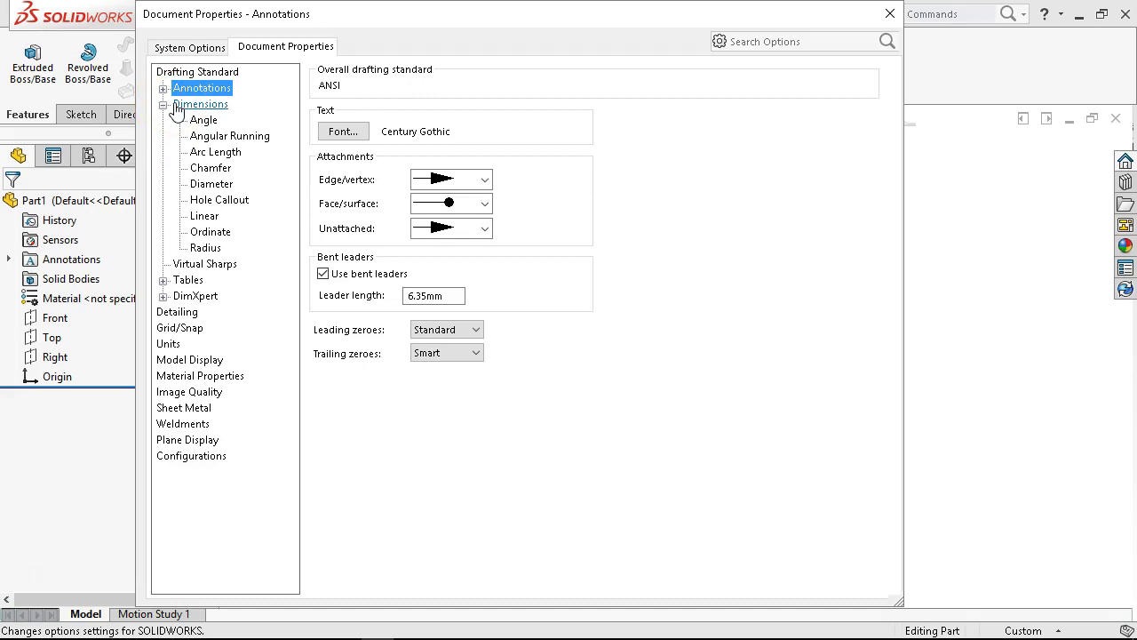
Review the Dimensions dual-dimension options and the Angle and Angular Running pages, leaving dual display off.
click(200, 105)
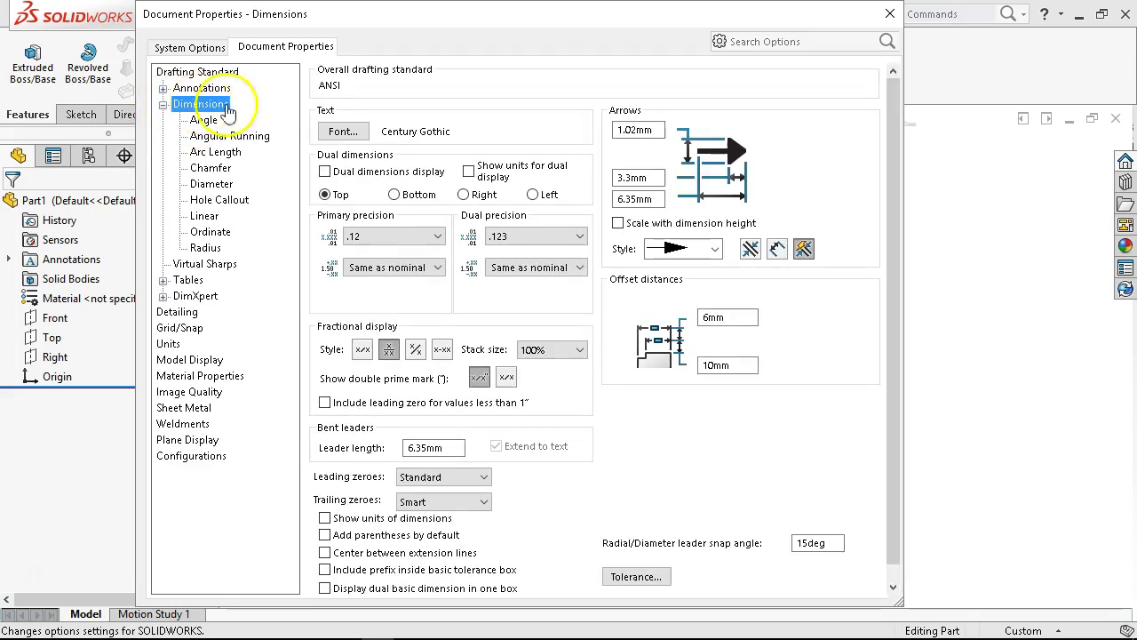
click(524, 239)
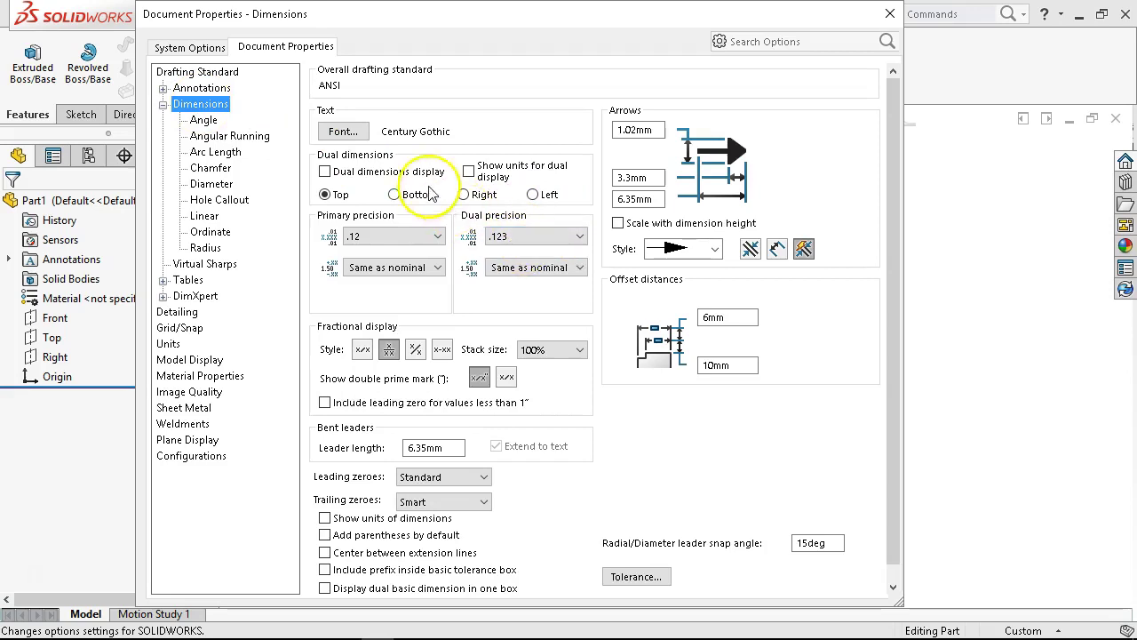
click(357, 190)
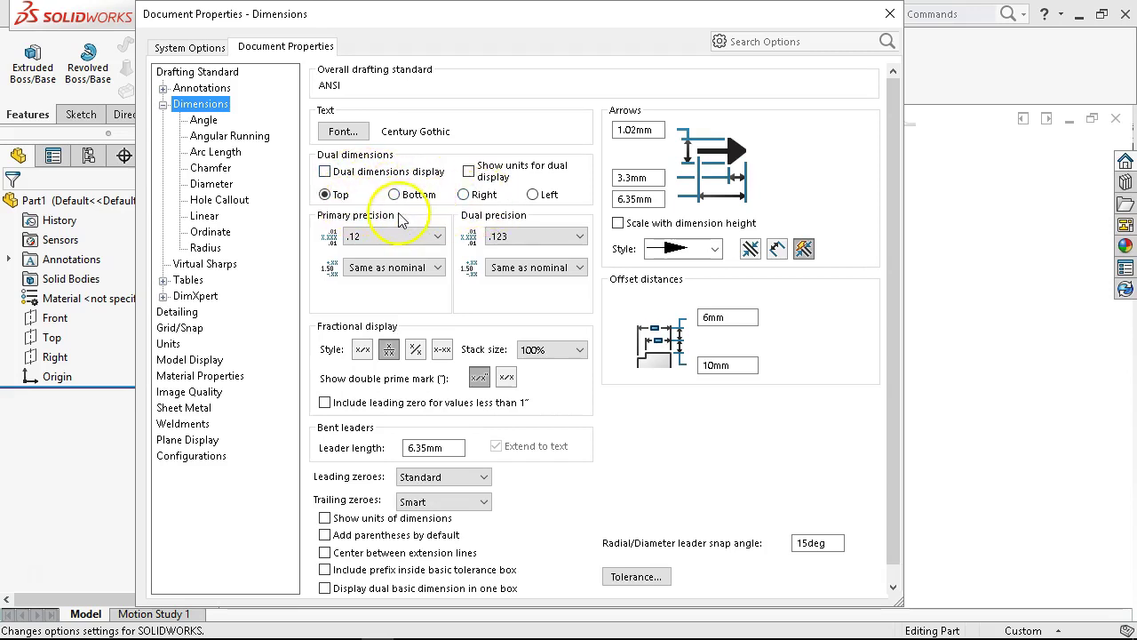
scroll(399, 204, down, 1)
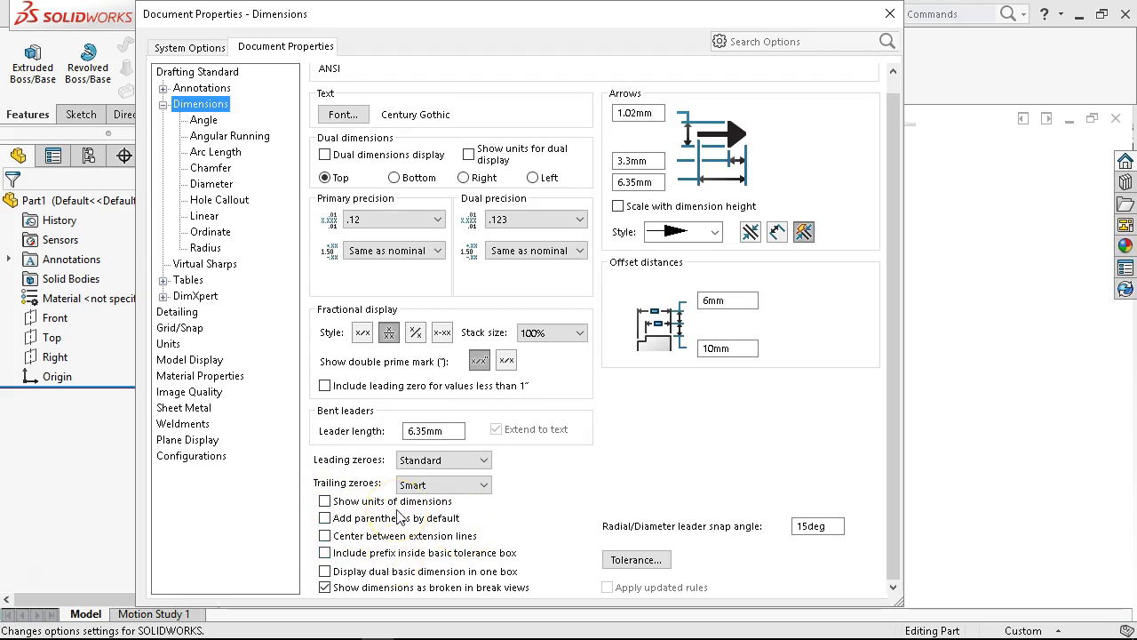
click(205, 122)
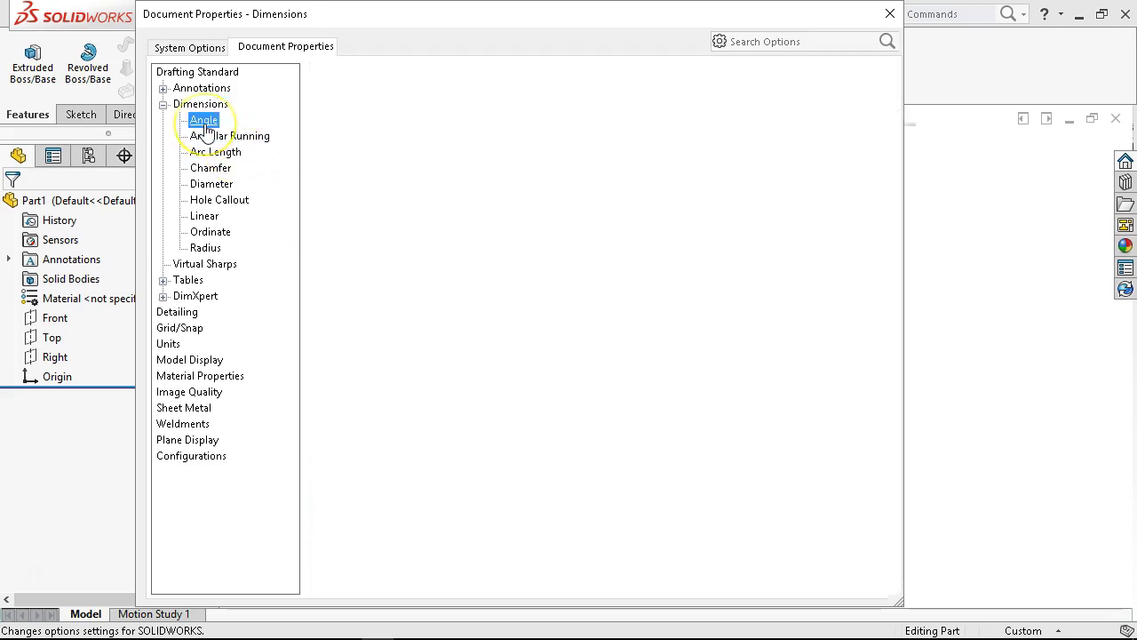
click(209, 136)
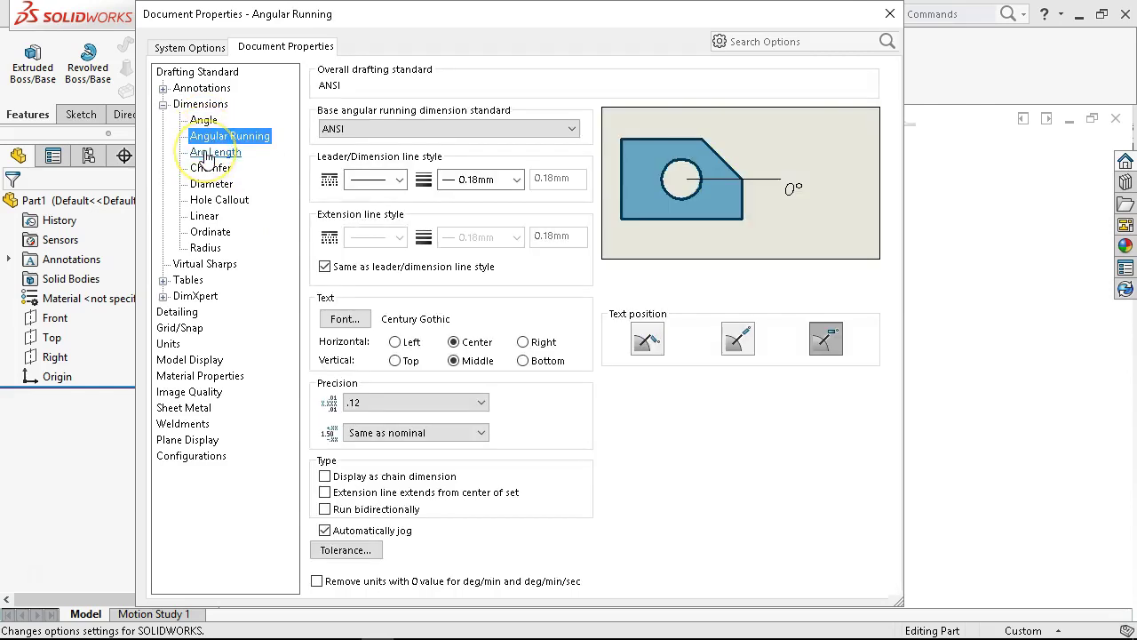
click(204, 106)
click(325, 177)
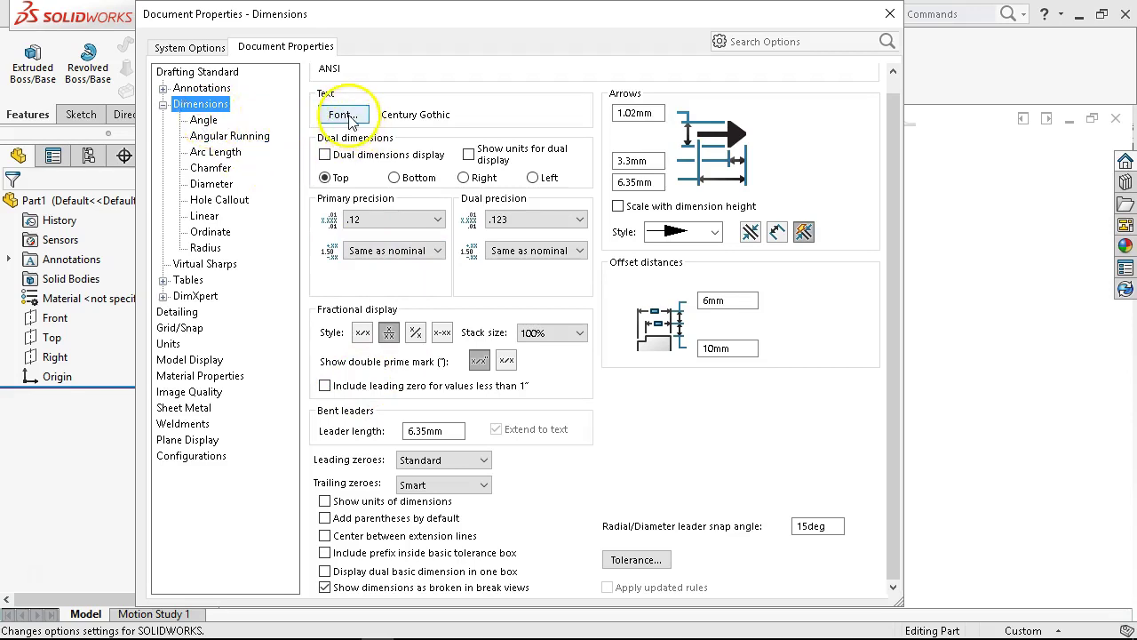
Re-check the Balloons, Geometric Tolerances and Notes pages, then return to the Annotations page.
click(209, 89)
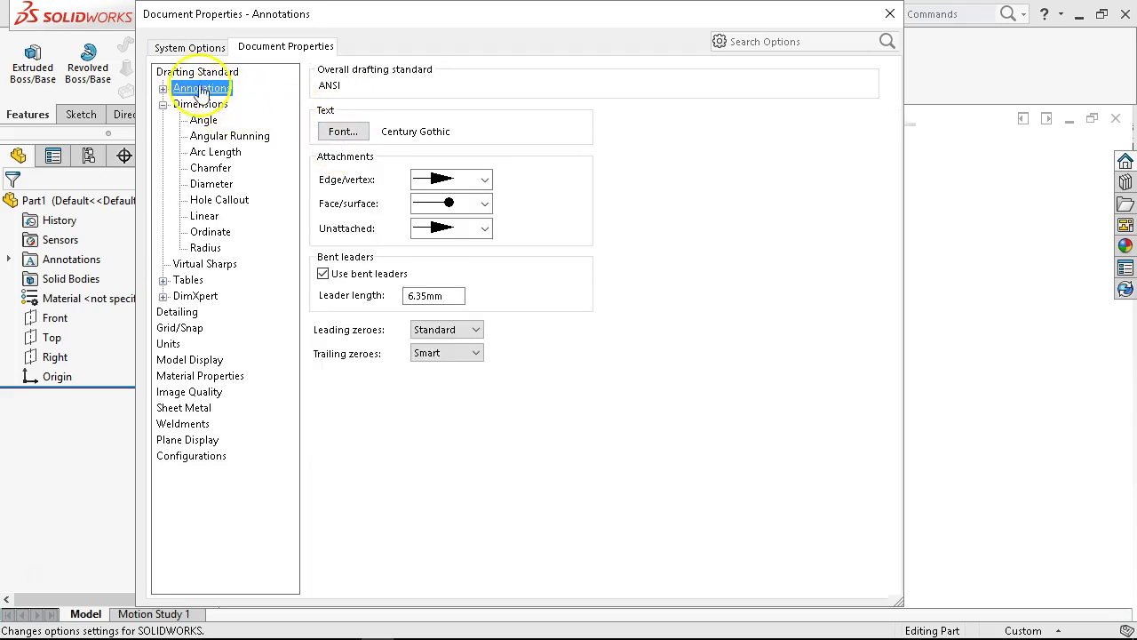
click(163, 89)
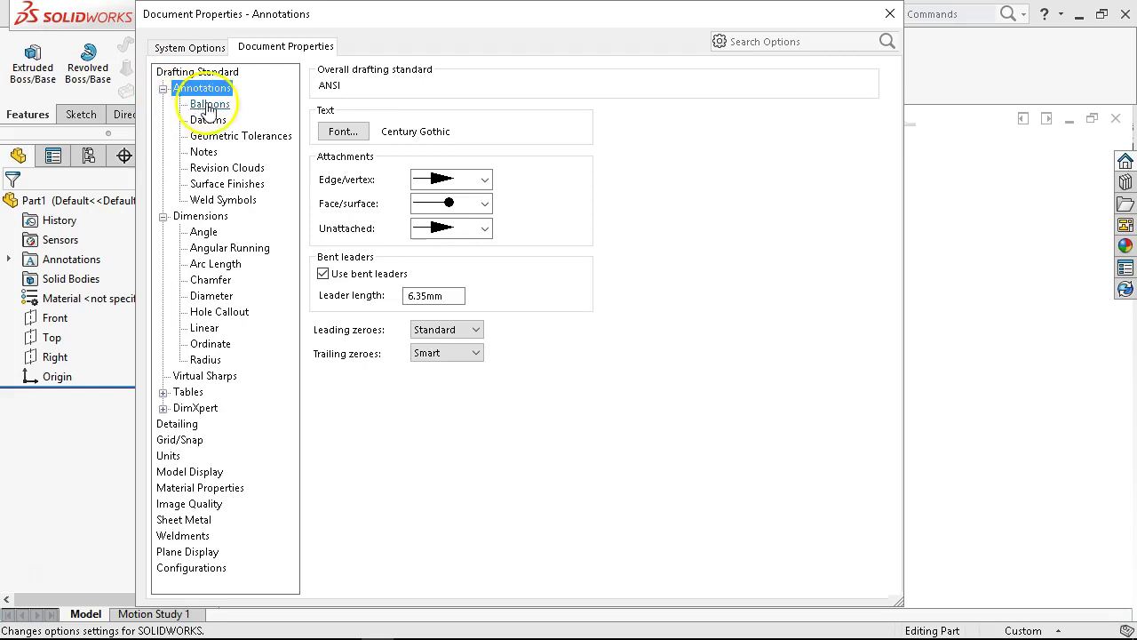
click(206, 104)
scroll(553, 292, down, 1)
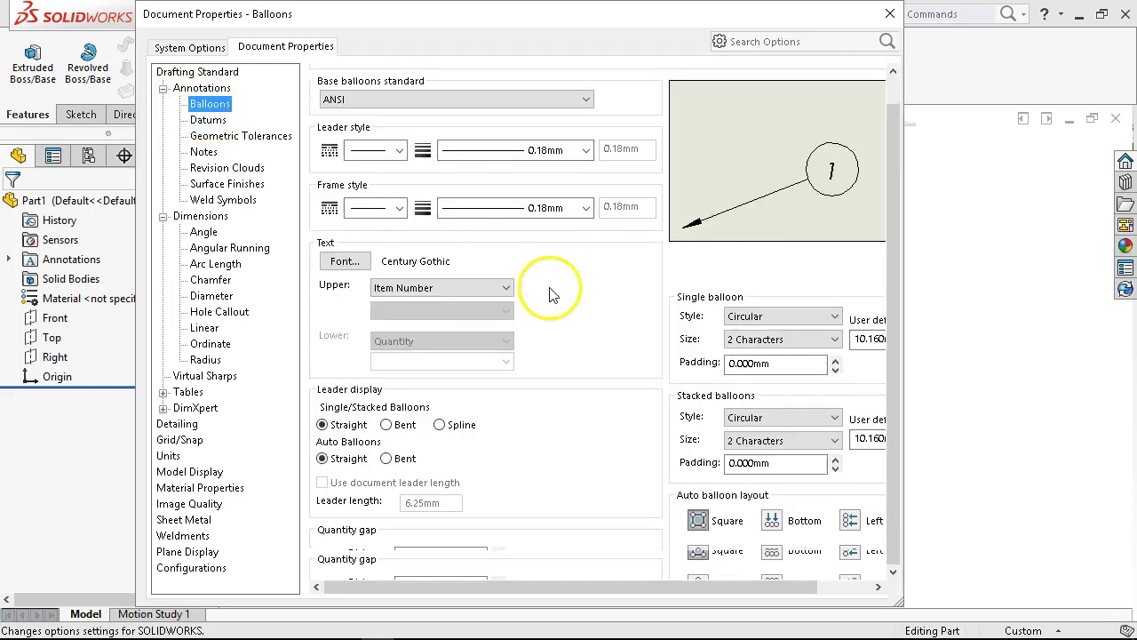
scroll(553, 293, up, 1)
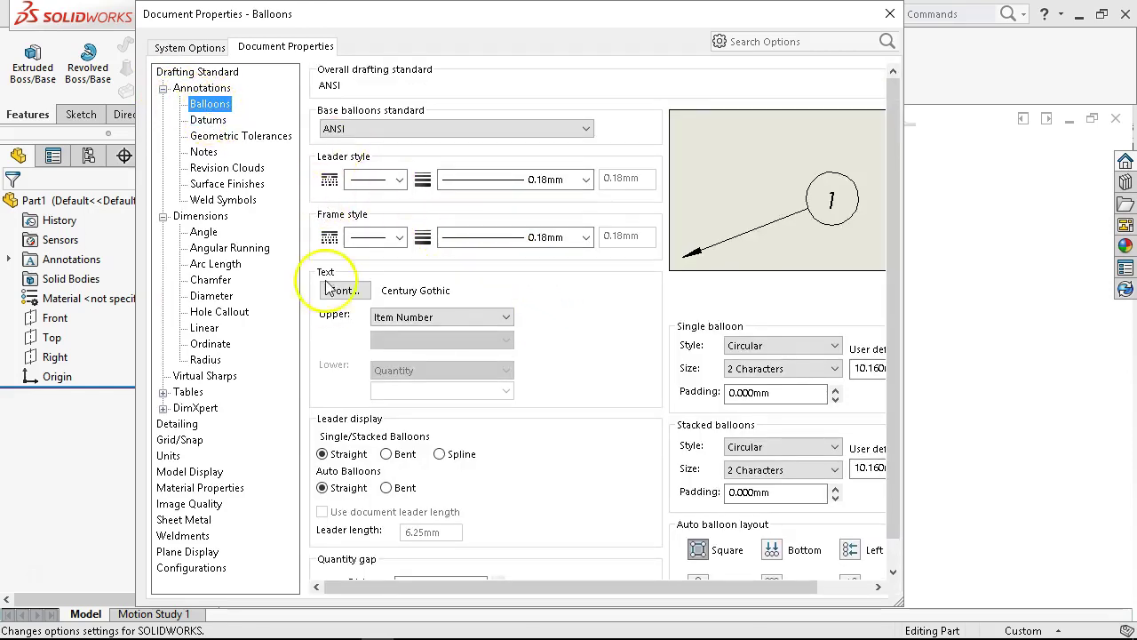
click(233, 135)
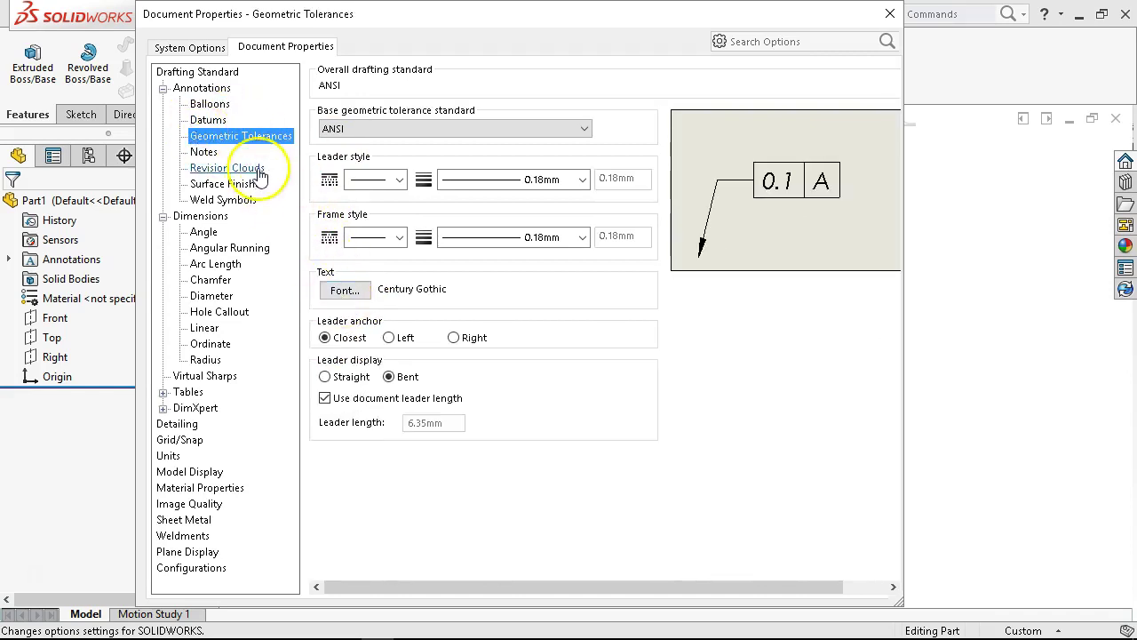
click(204, 152)
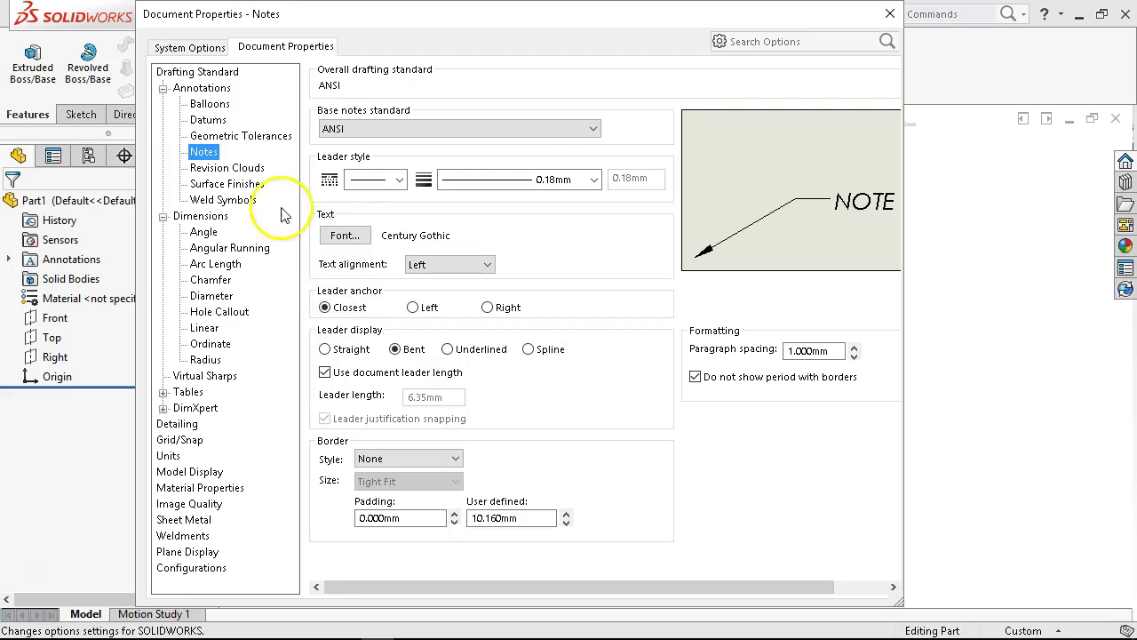
click(203, 89)
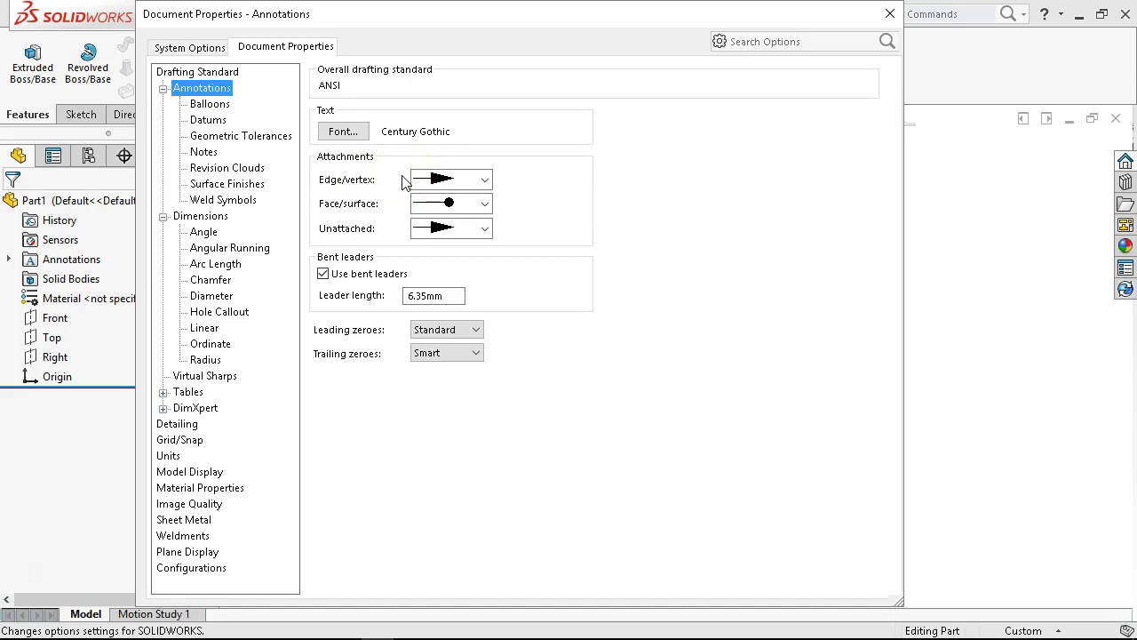
Check the Angle, Angular Running and Linear dimension pages, then return to Dimensions.
click(199, 216)
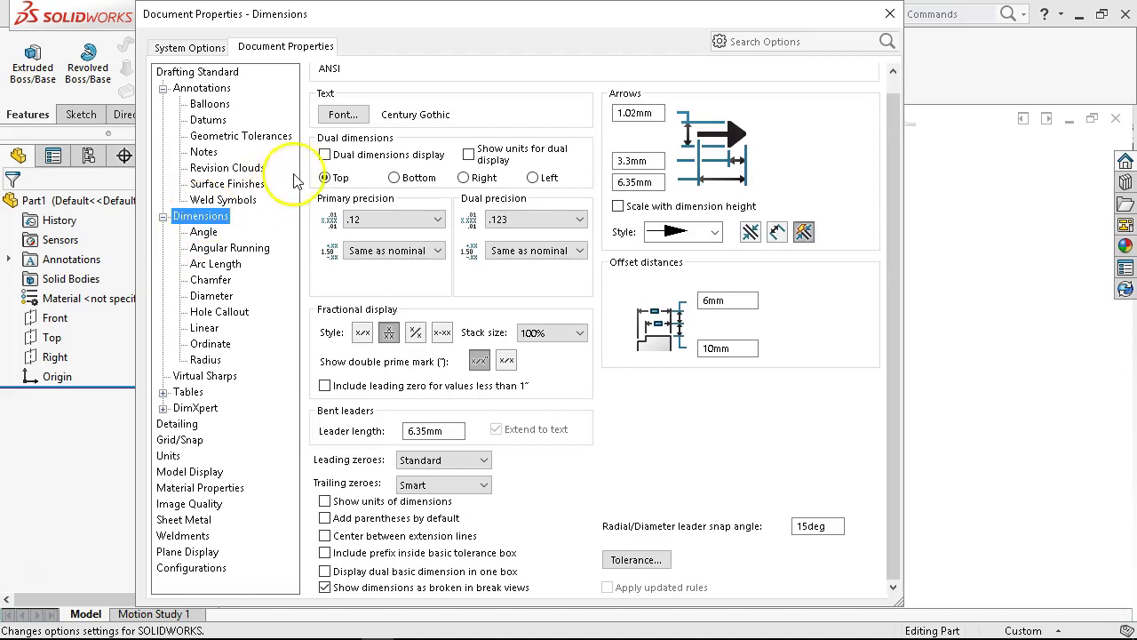
click(211, 236)
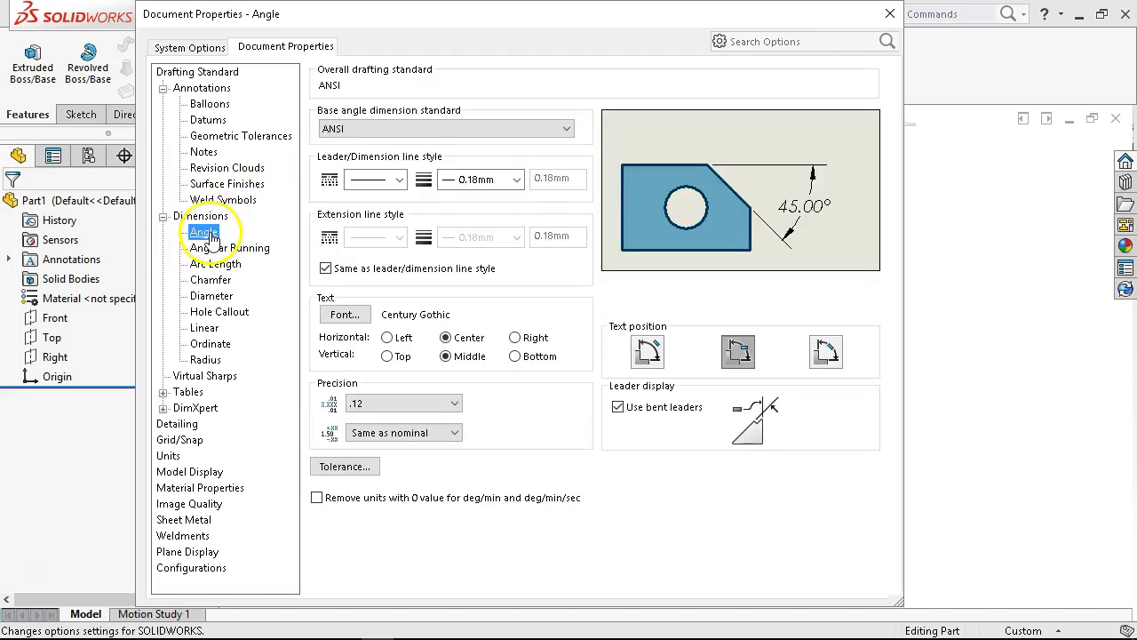
click(217, 249)
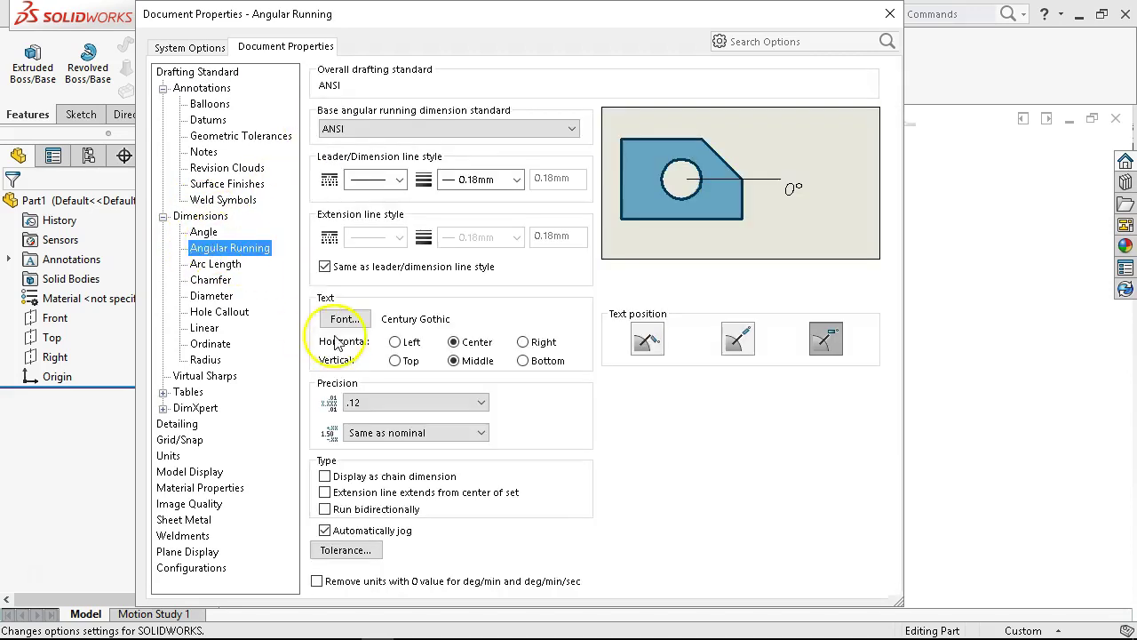
click(206, 328)
click(196, 217)
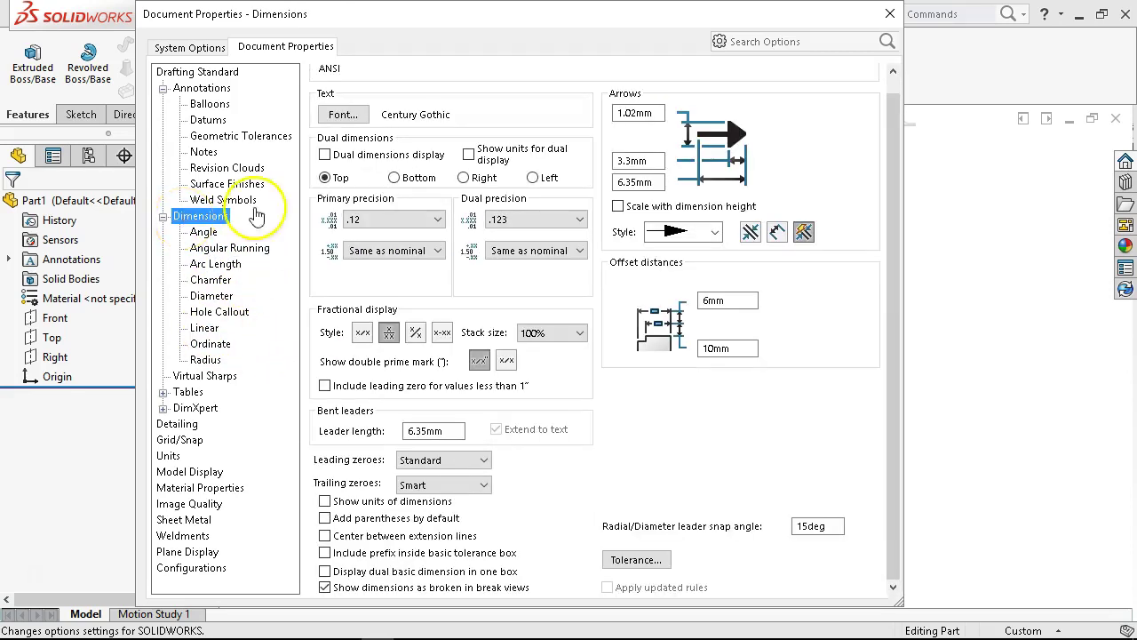
Change the dimension text font from Century Gothic Bold to Kristen ITC Regular.
click(343, 114)
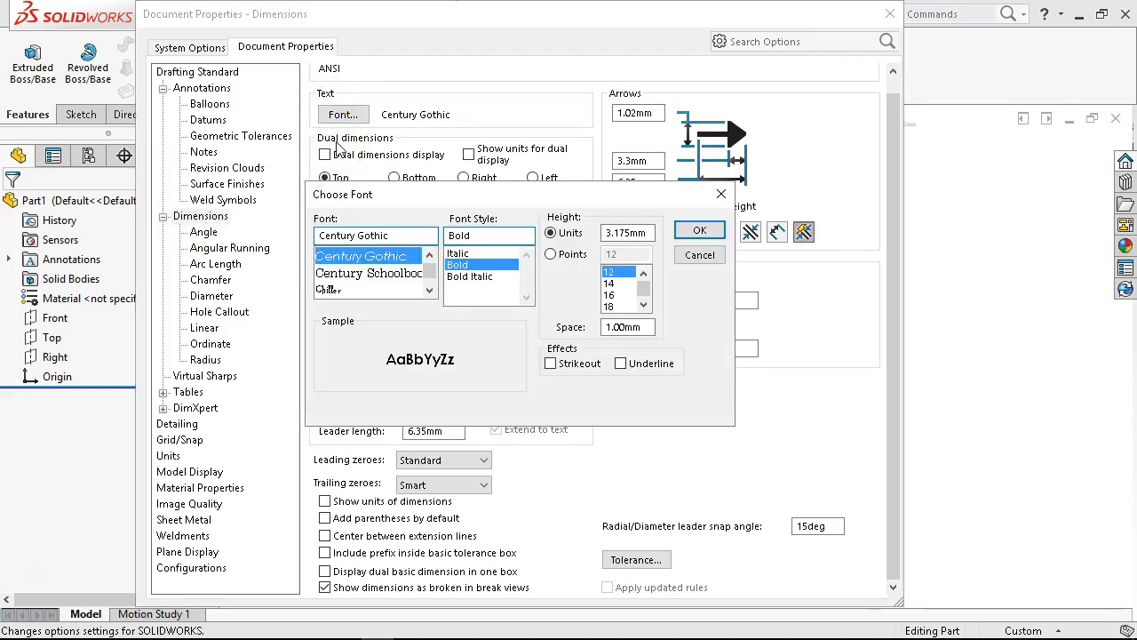
click(444, 267)
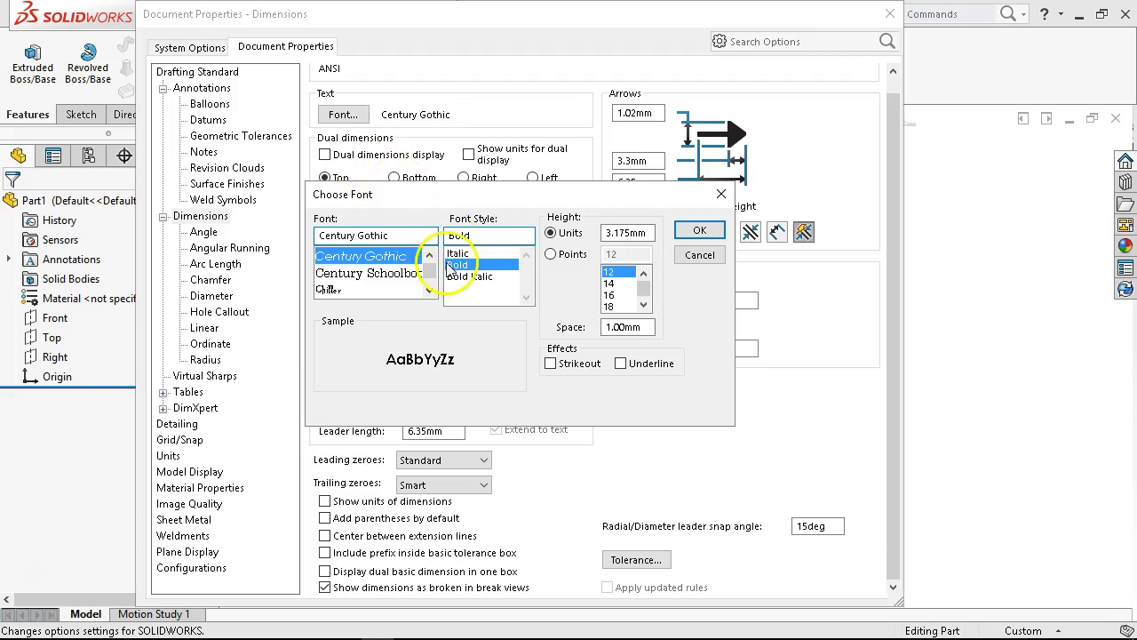
click(429, 291)
click(430, 291)
click(429, 291)
click(429, 291)
click(429, 292)
click(429, 291)
click(429, 292)
click(429, 291)
click(429, 291)
click(429, 292)
click(429, 291)
click(429, 292)
click(429, 291)
click(429, 291)
click(429, 291)
click(430, 292)
click(429, 291)
click(430, 292)
click(429, 291)
click(430, 292)
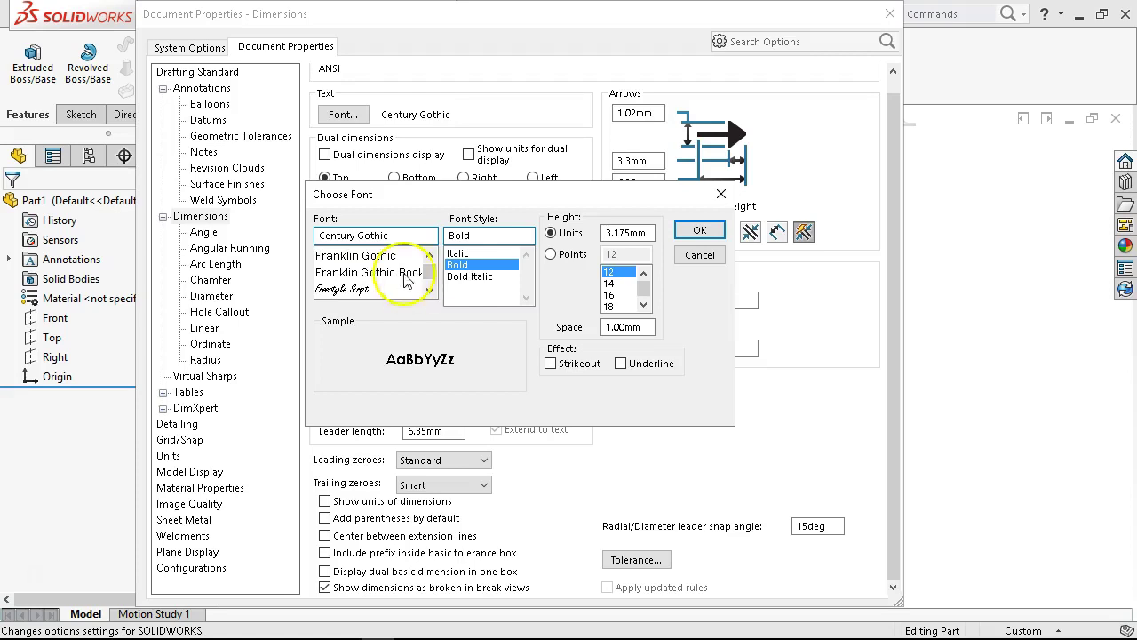
scroll(406, 269, down, 4)
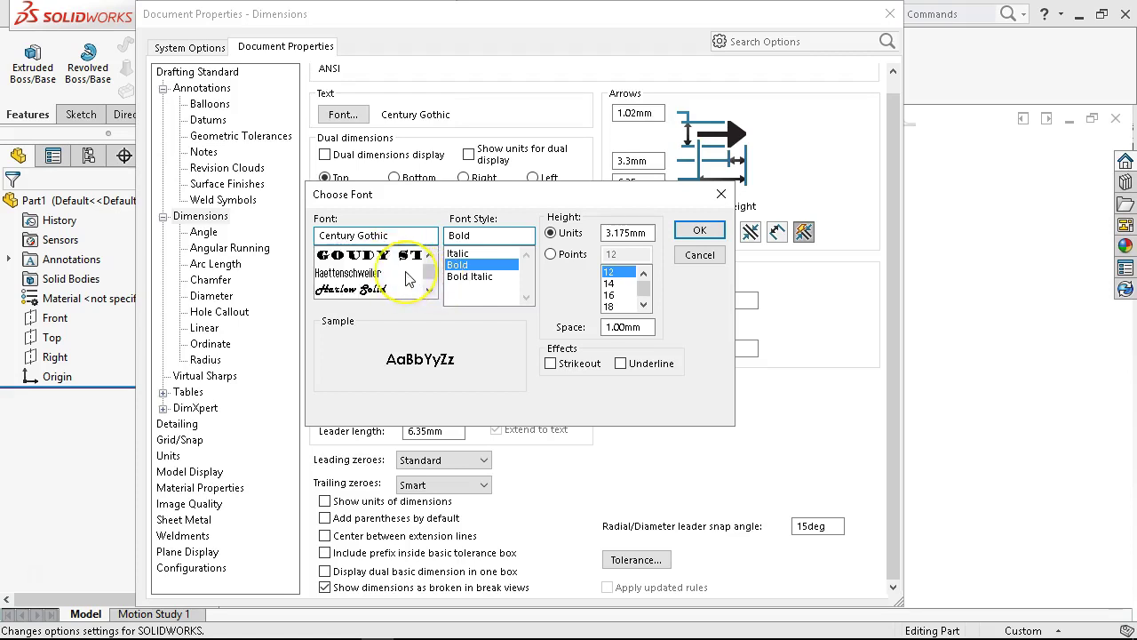
scroll(409, 278, down, 2)
scroll(408, 279, down, 1)
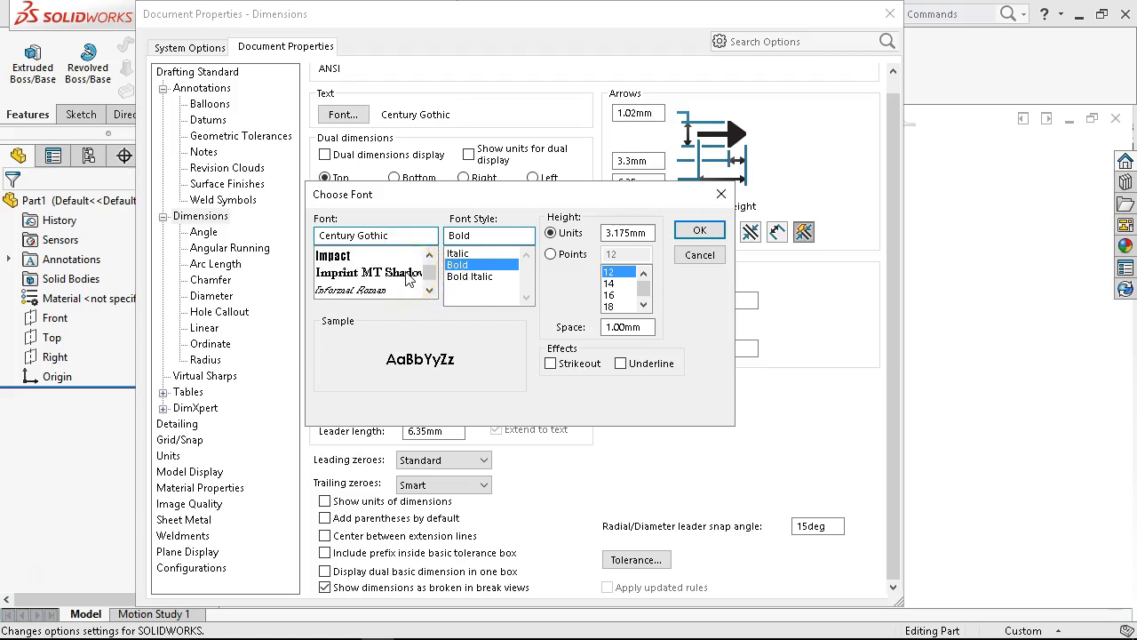
scroll(409, 278, down, 3)
scroll(409, 278, down, 1)
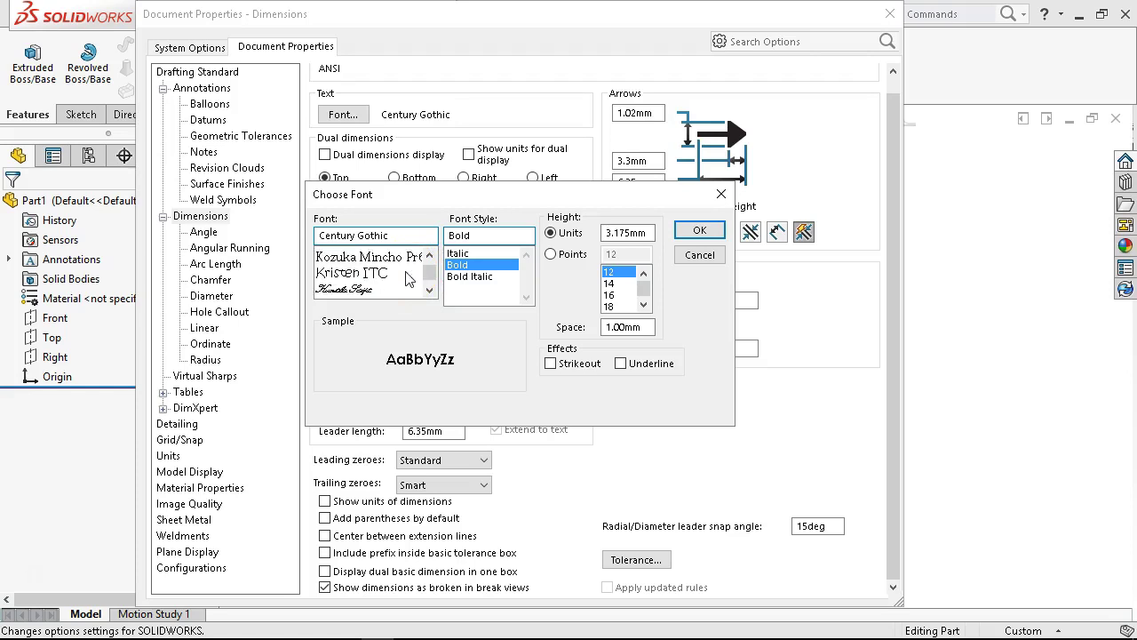
click(366, 273)
click(699, 232)
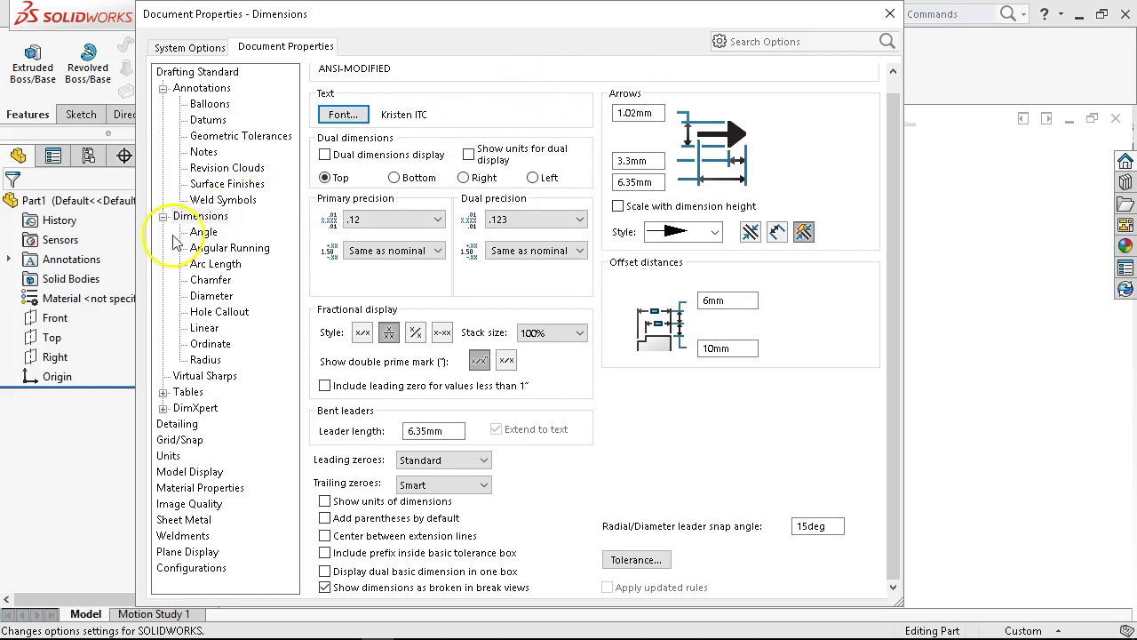
Confirm Angle, Arc Length, Diameter, Linear and Radius dimensions all use Kristen ITC, then collapse Dimensions.
click(205, 233)
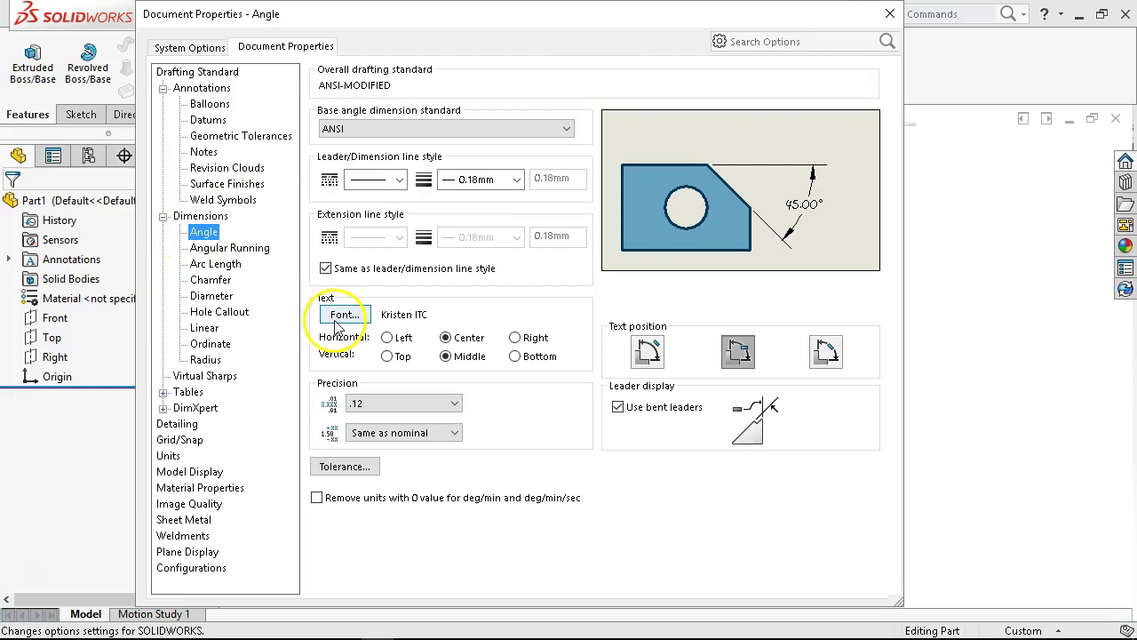
click(230, 264)
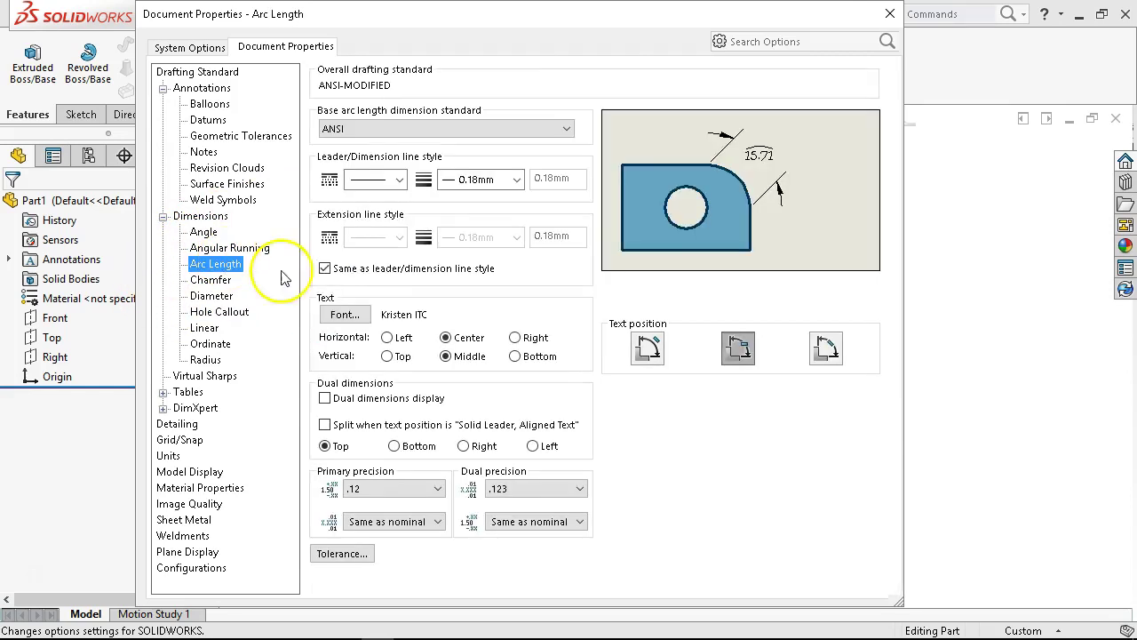
click(217, 296)
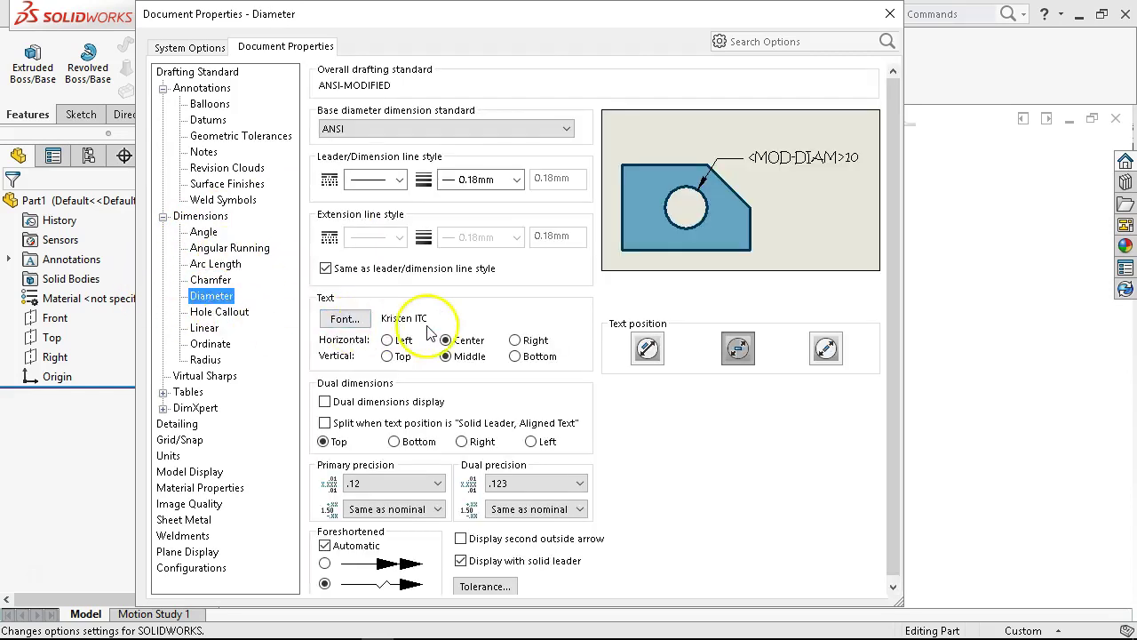
click(204, 328)
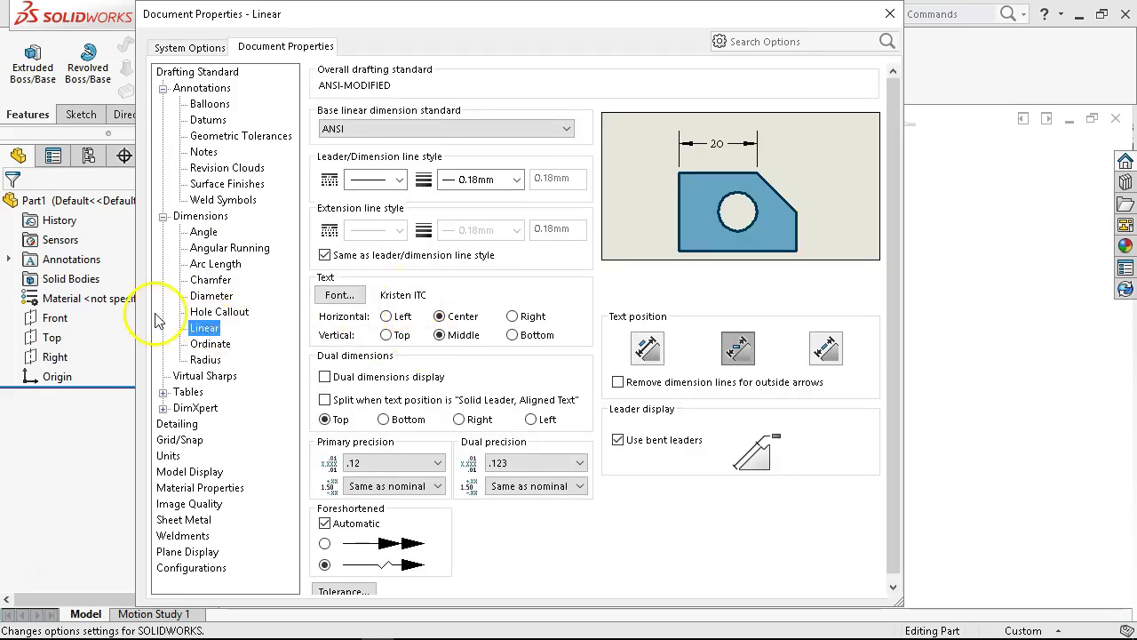
click(202, 359)
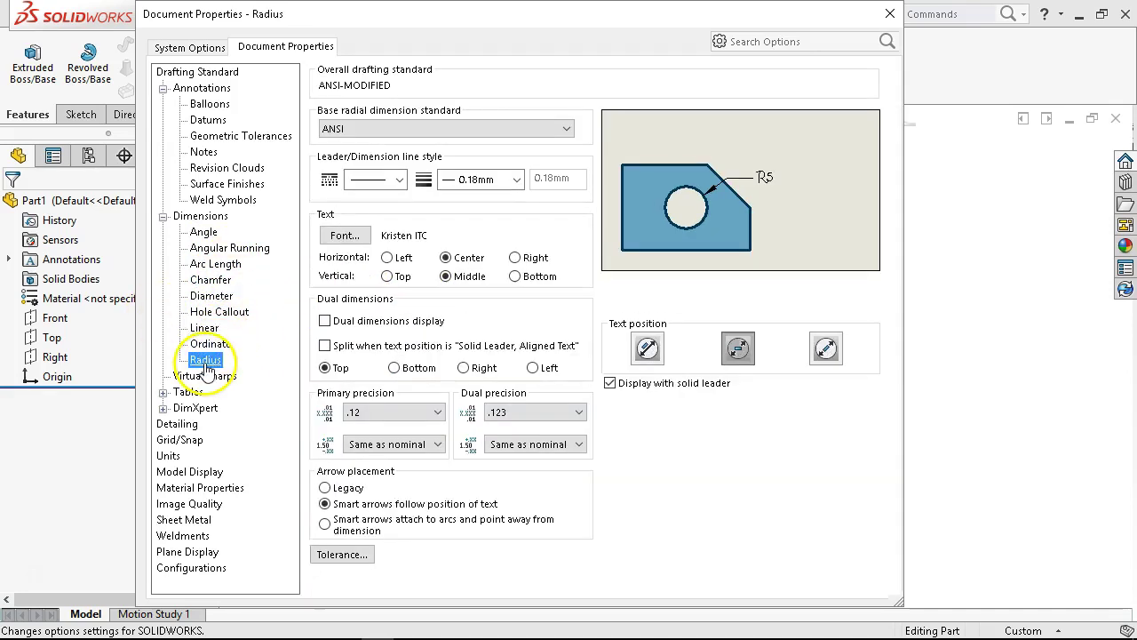
click(165, 218)
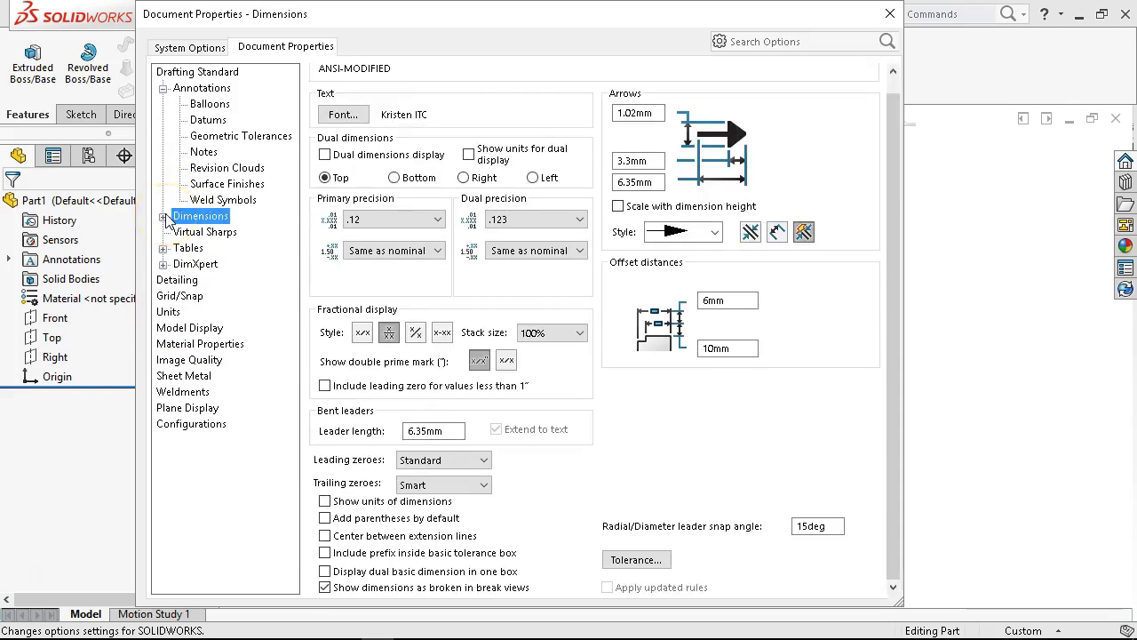
Show the Virtual Sharps page, where the Witness style is in use.
click(201, 232)
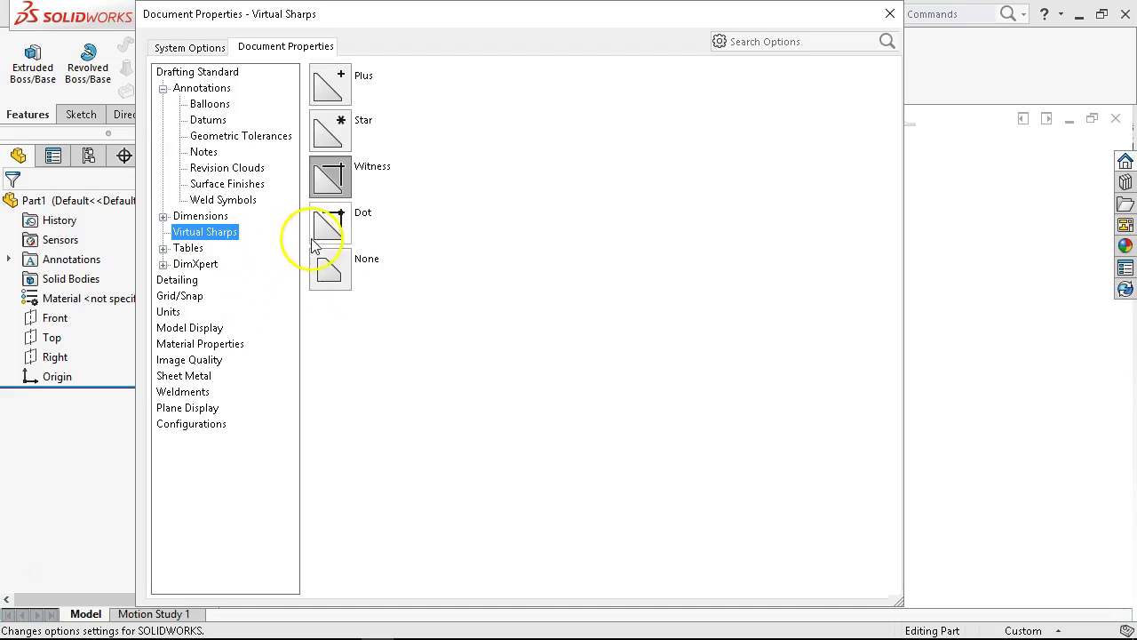
Review the Tables page with its Bill of Materials, General and Title Block Table sub-pages.
click(163, 249)
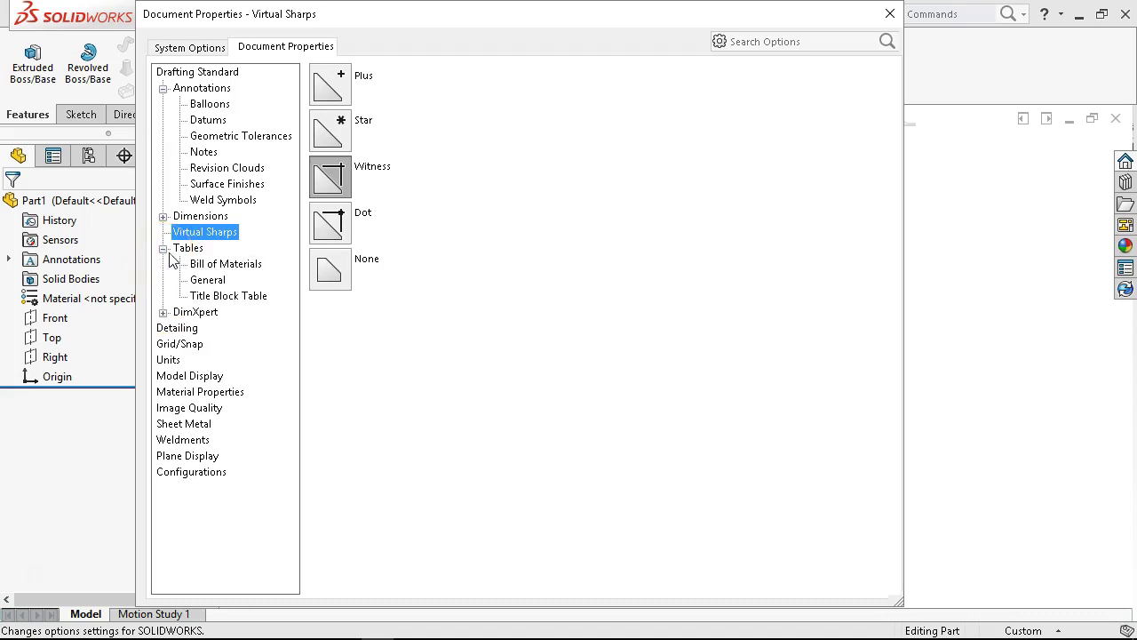
click(188, 249)
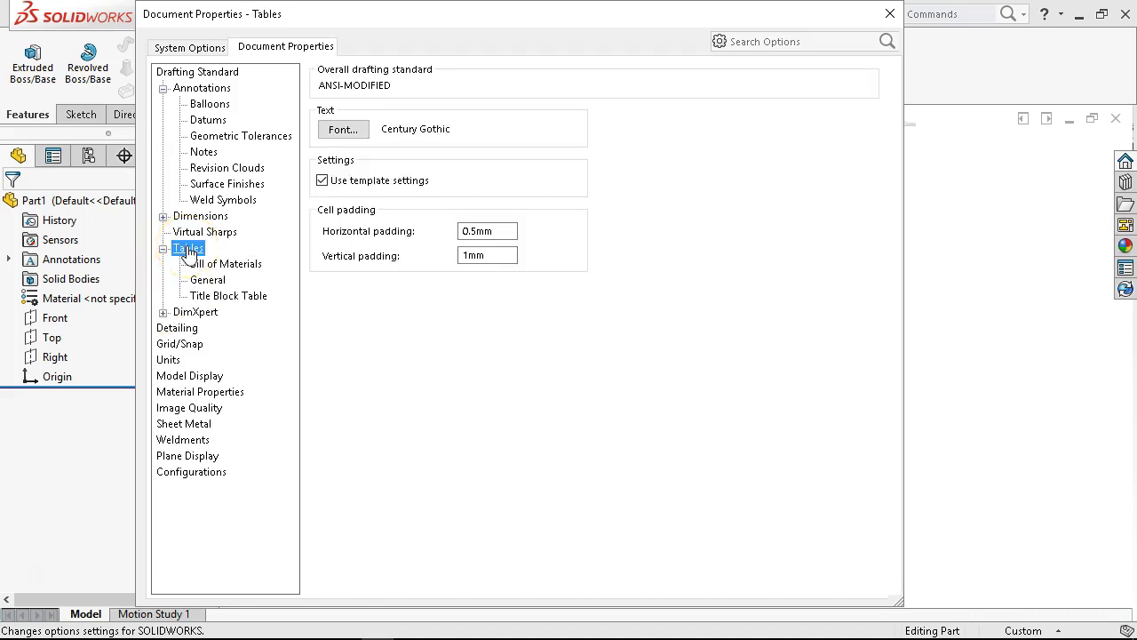
click(240, 266)
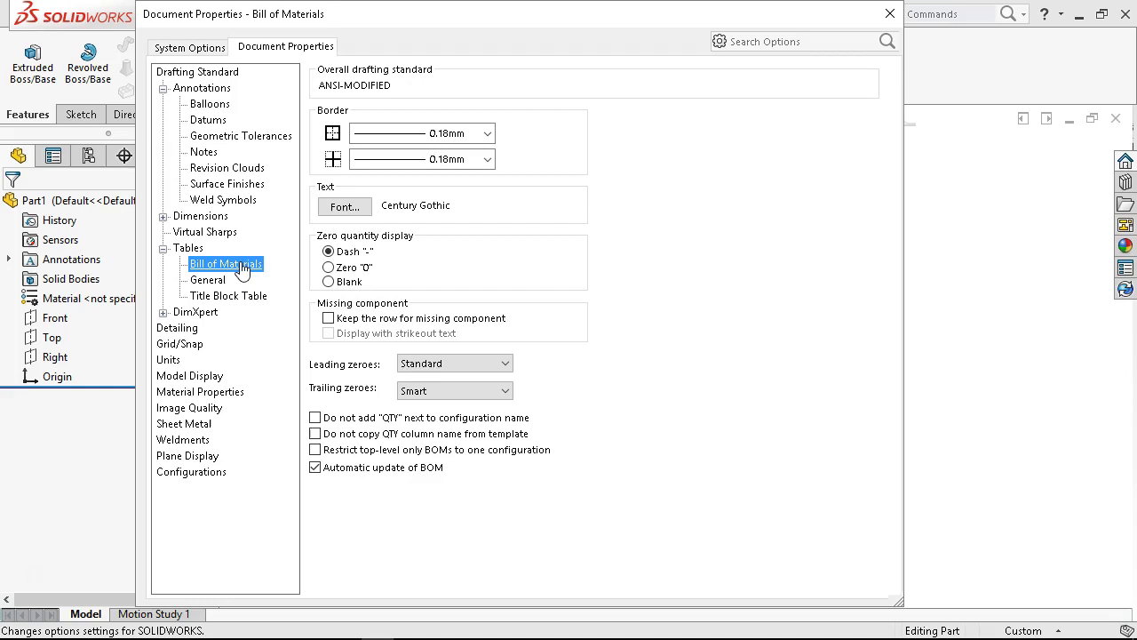
click(191, 248)
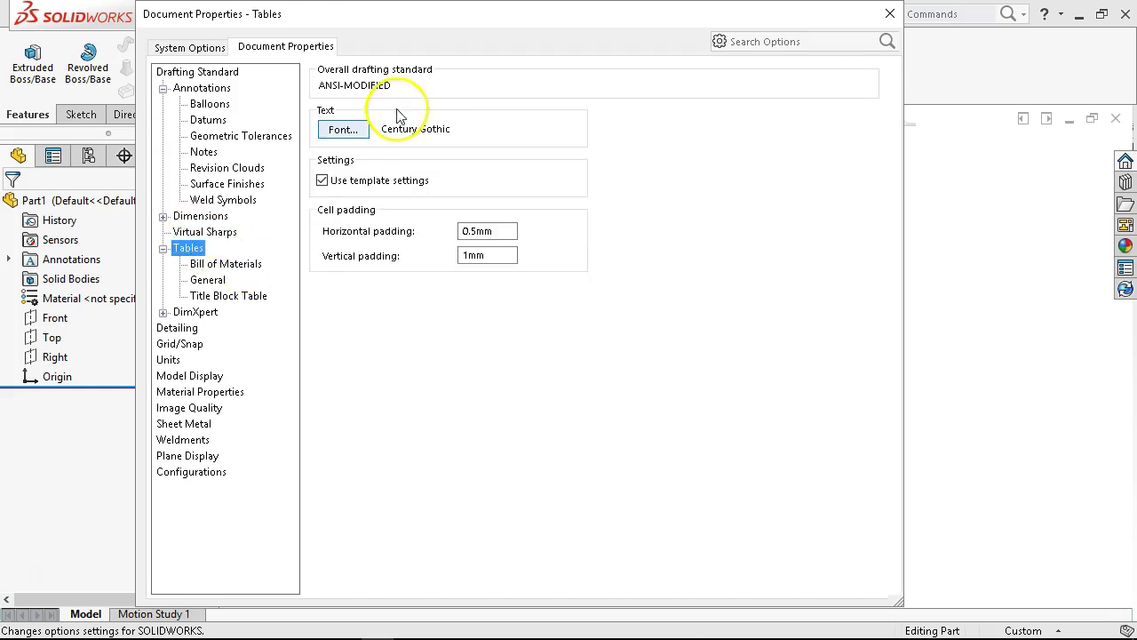
click(227, 265)
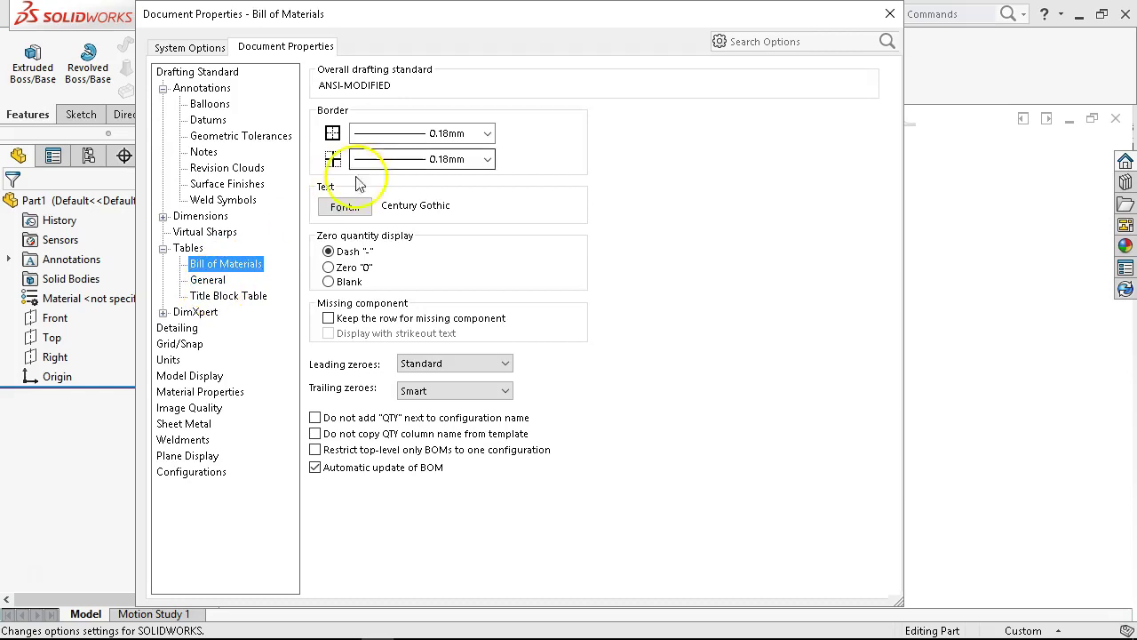
click(201, 282)
click(218, 296)
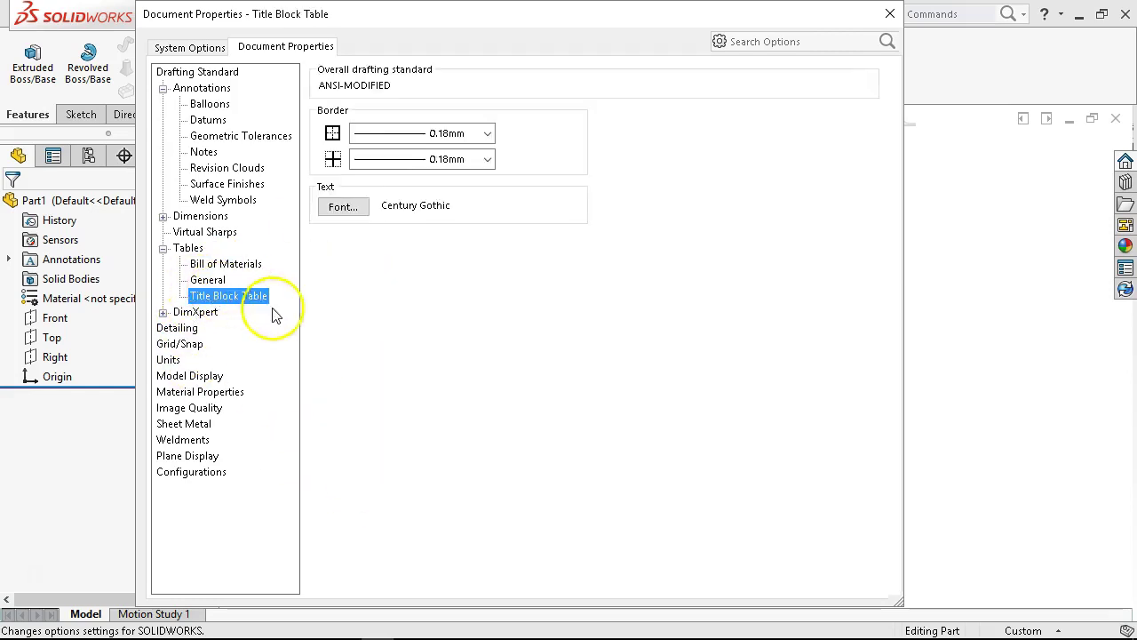
click(163, 249)
Review DimXpert's Size, Location, Chain, Geometric Tolerance, Chamfer and Display pages, returning to ANSI/General Tolerance.
click(164, 264)
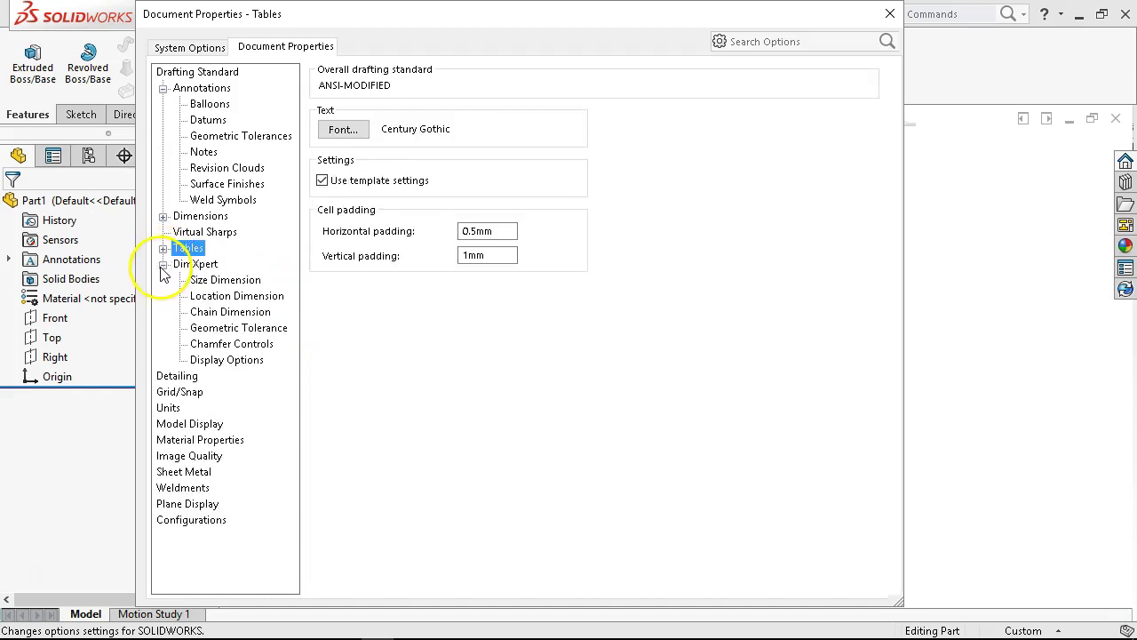
click(223, 279)
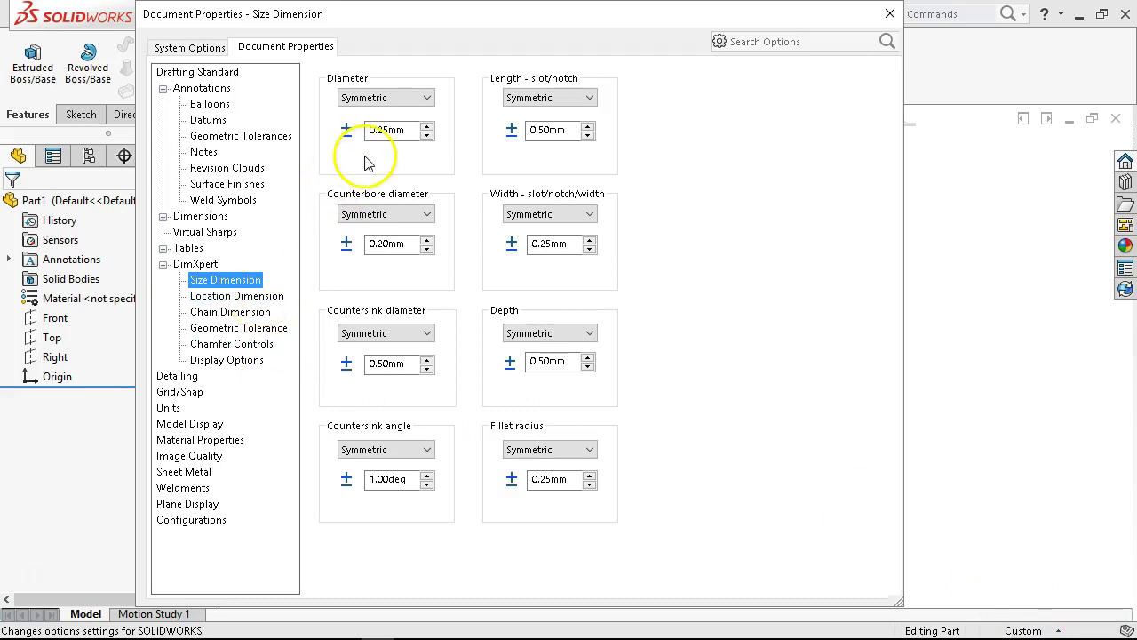
click(378, 131)
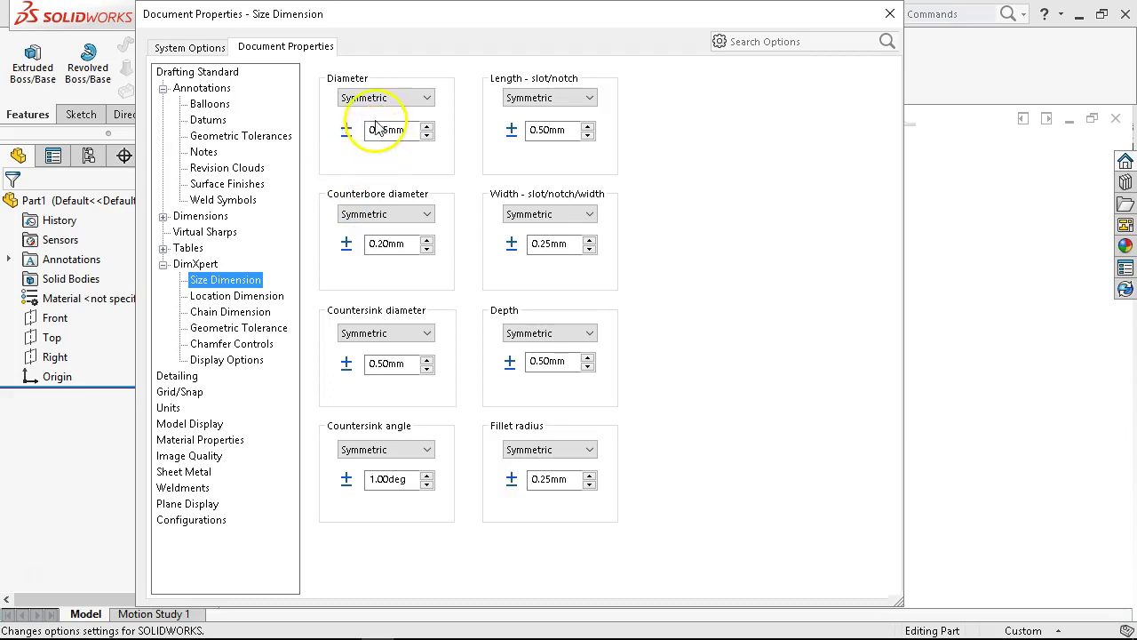
click(220, 299)
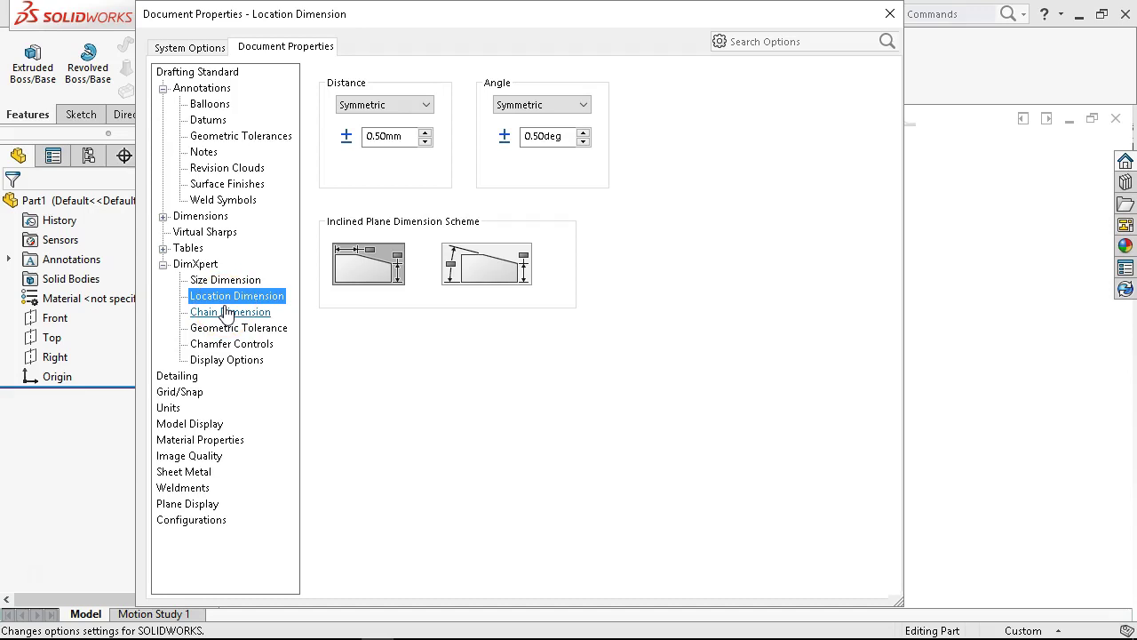
click(229, 312)
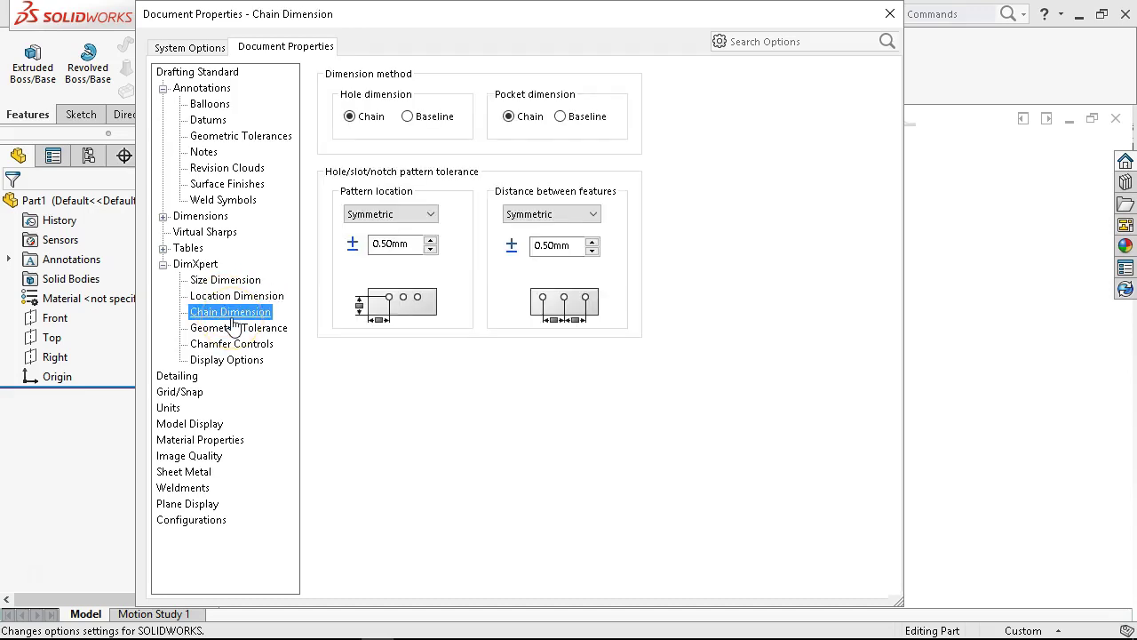
click(271, 327)
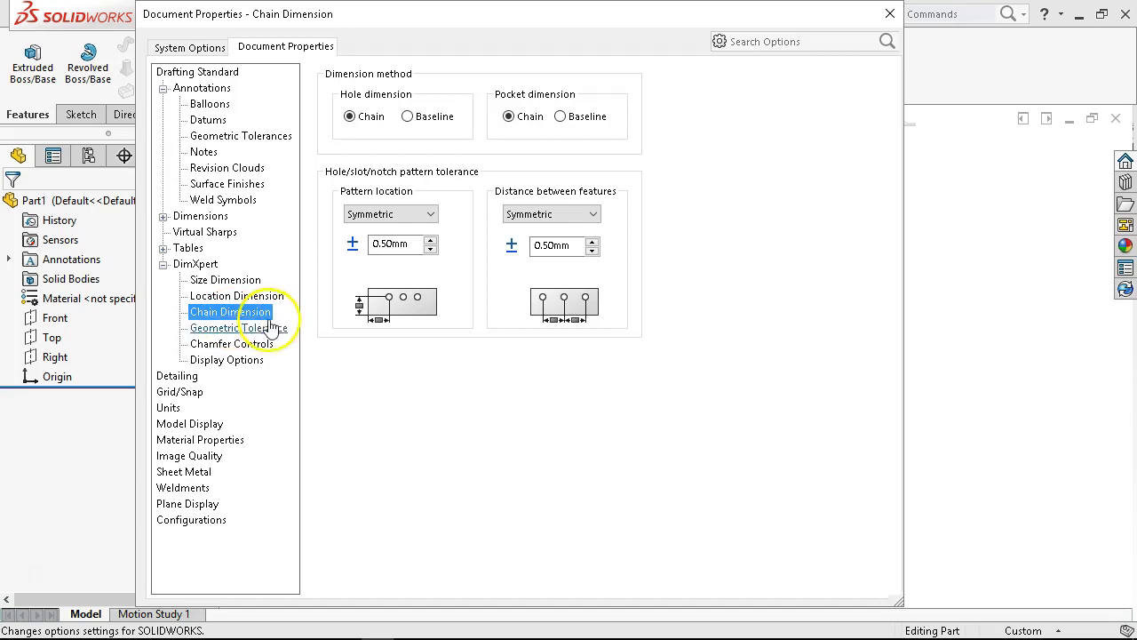
click(230, 345)
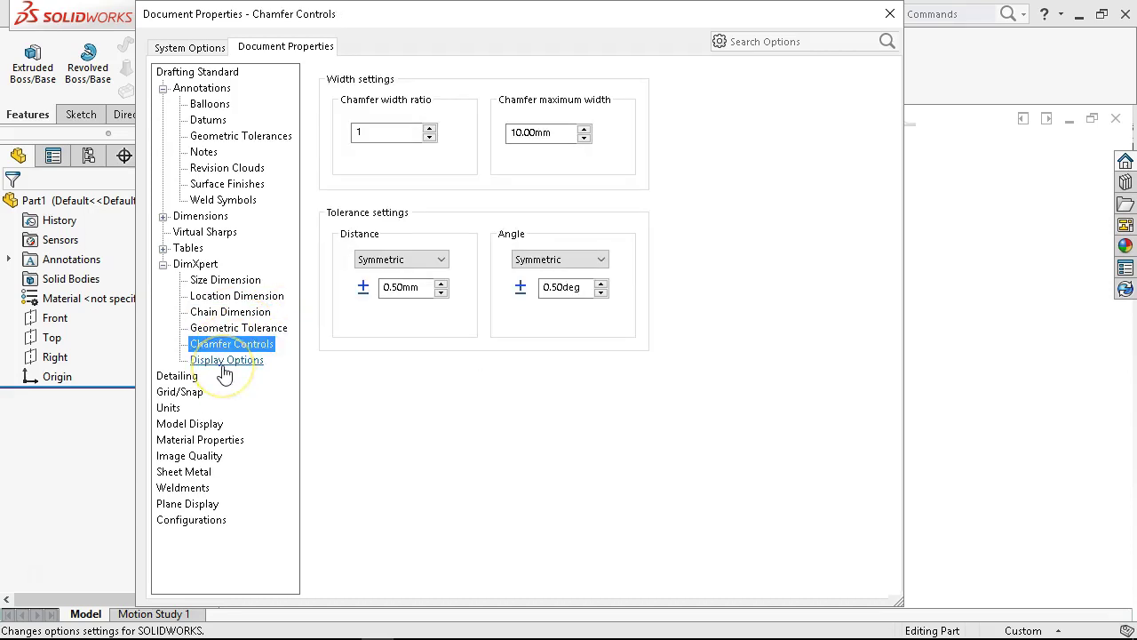
click(227, 361)
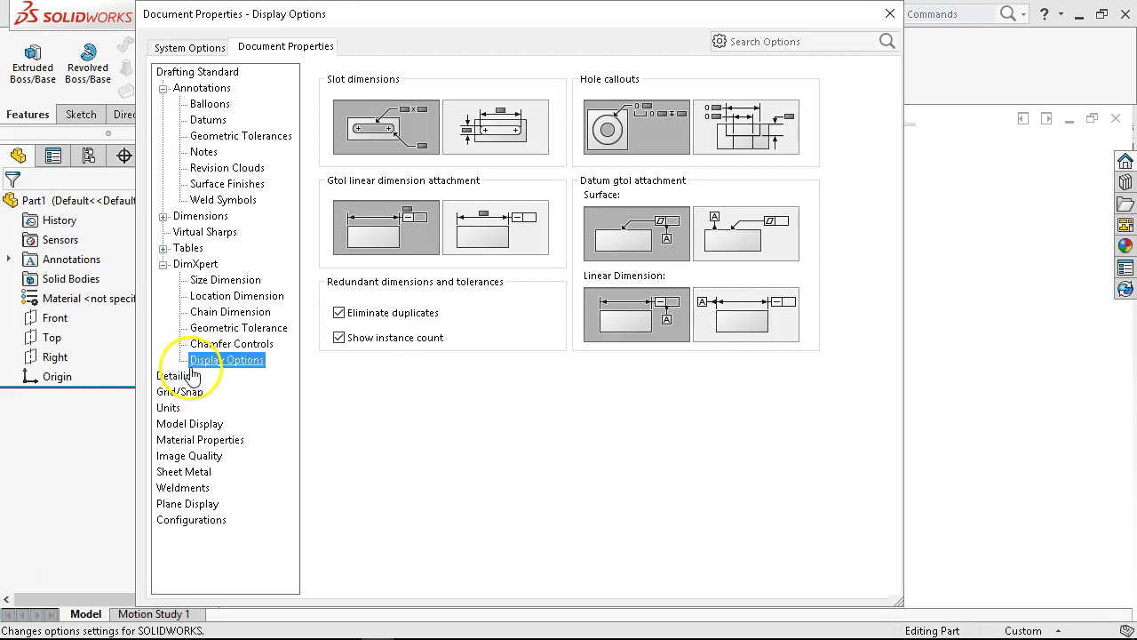
click(163, 265)
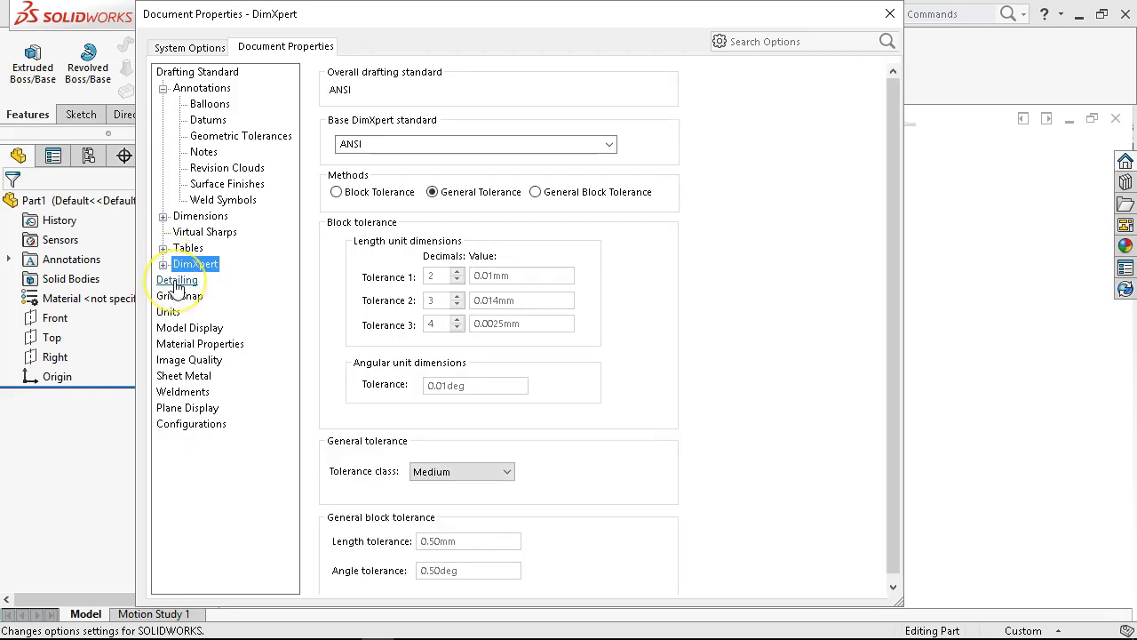
Turn off Shaded cosmetic threads on the Detailing page, then view Grid/Snap settings.
click(177, 280)
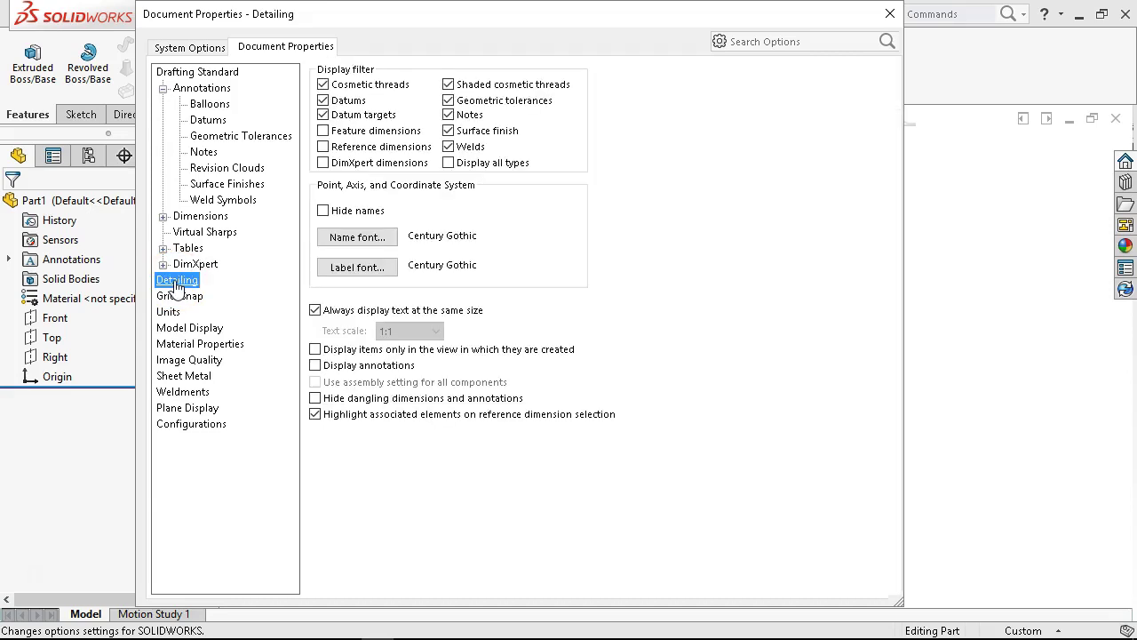
click(467, 87)
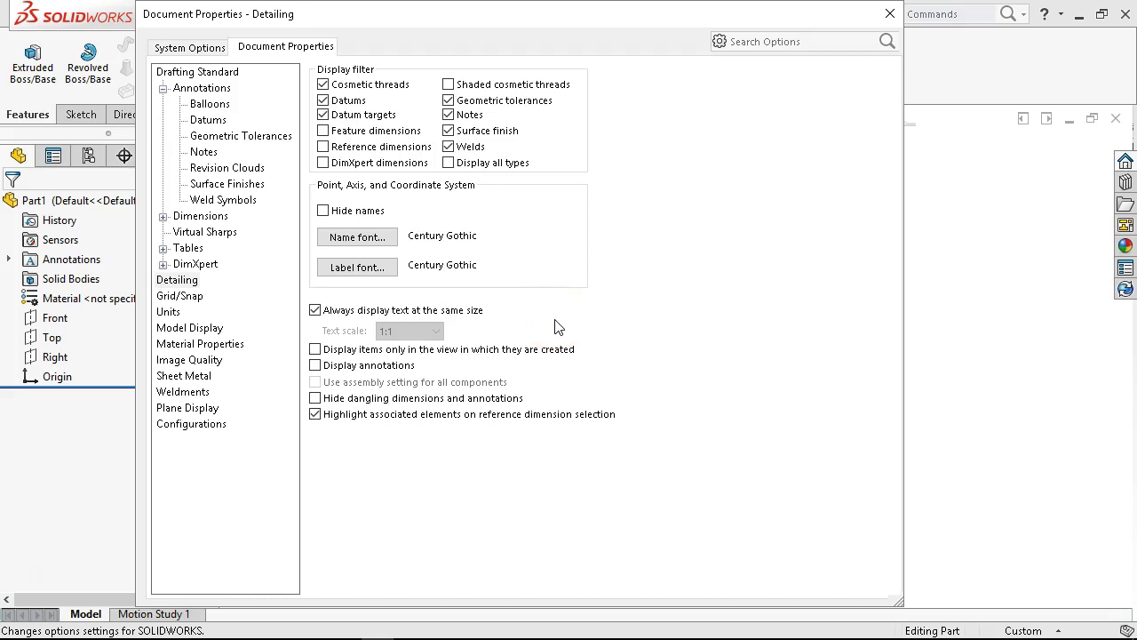
click(183, 298)
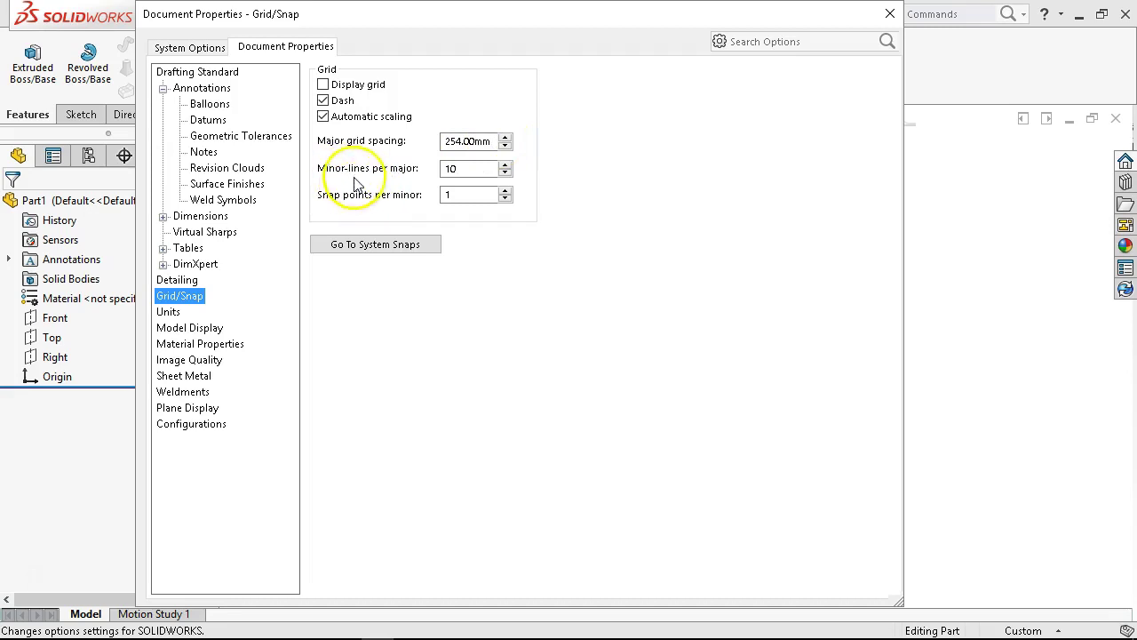
Try editing Minor-lines per major on Grid/Snap, leaving it at 10, then go to Units.
double_click(459, 168)
text(20)
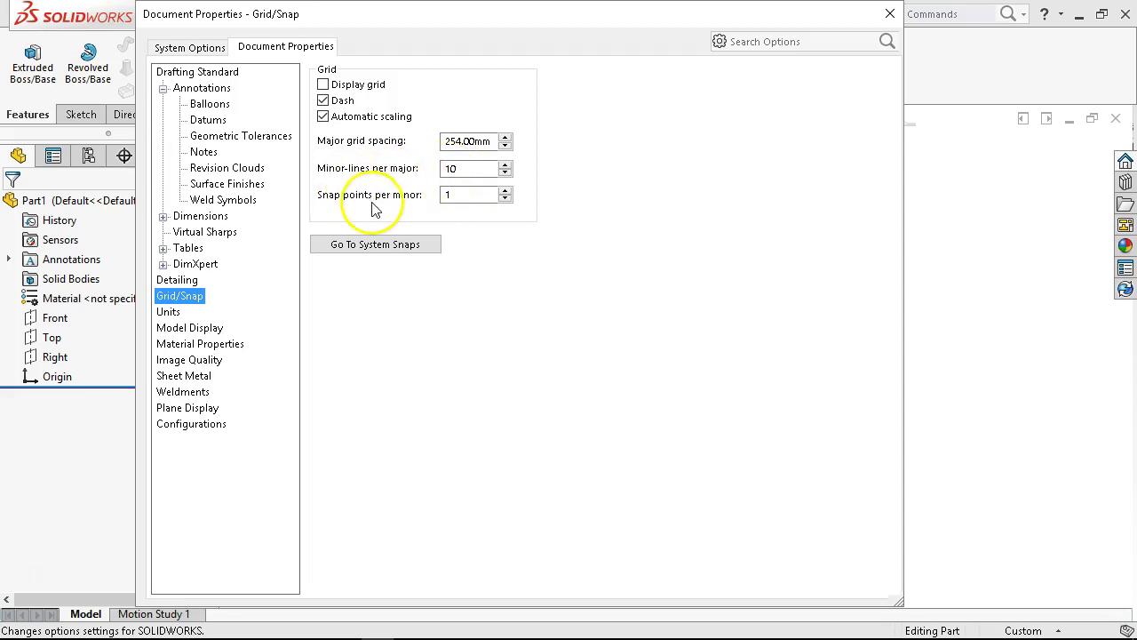
text(1)
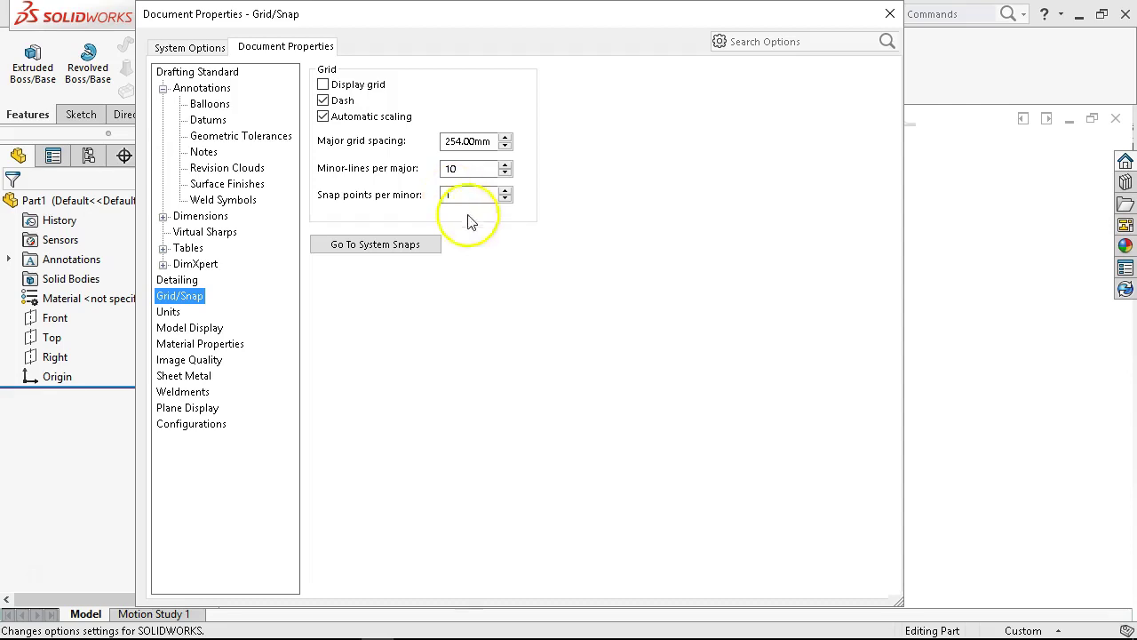
click(168, 313)
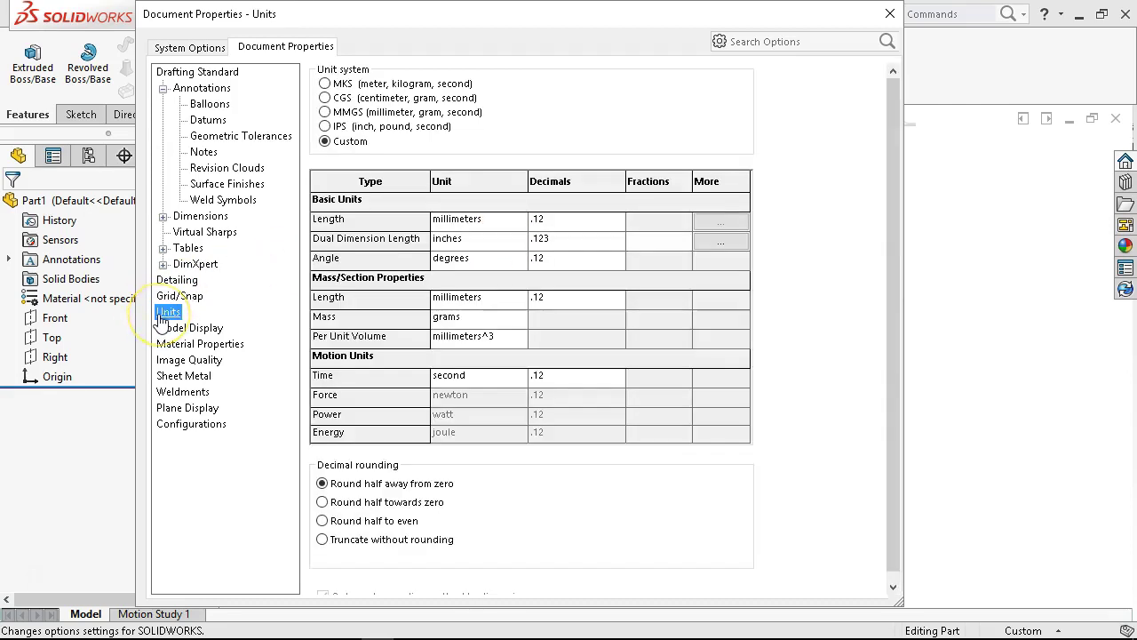
Switch the part to the IPS unit system and set dual dimension length to millimeters.
click(325, 129)
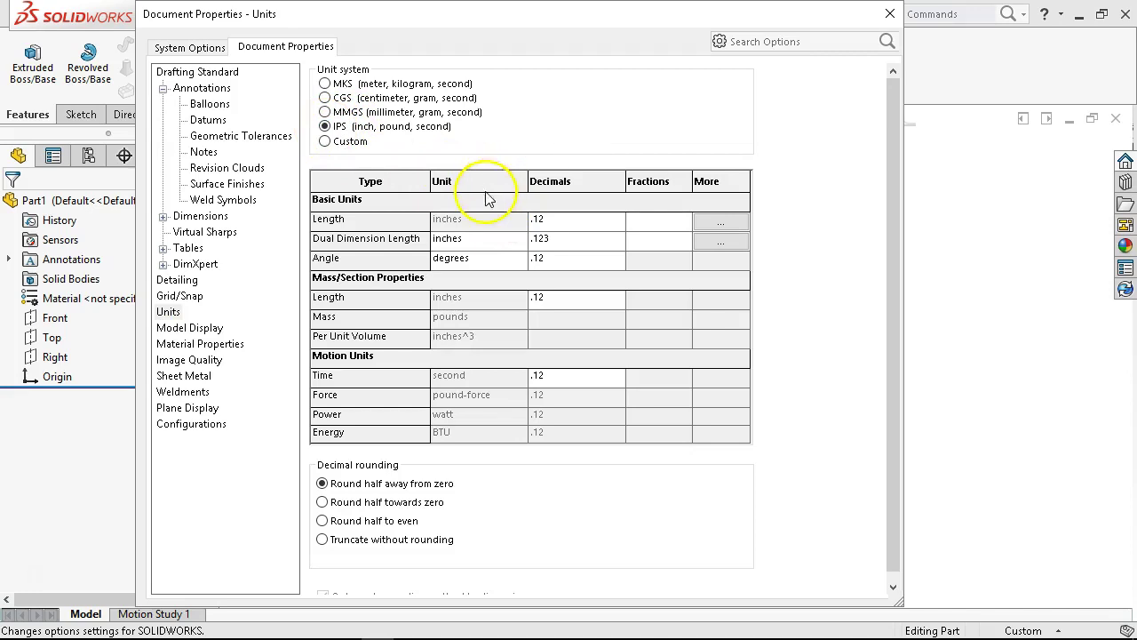
click(499, 241)
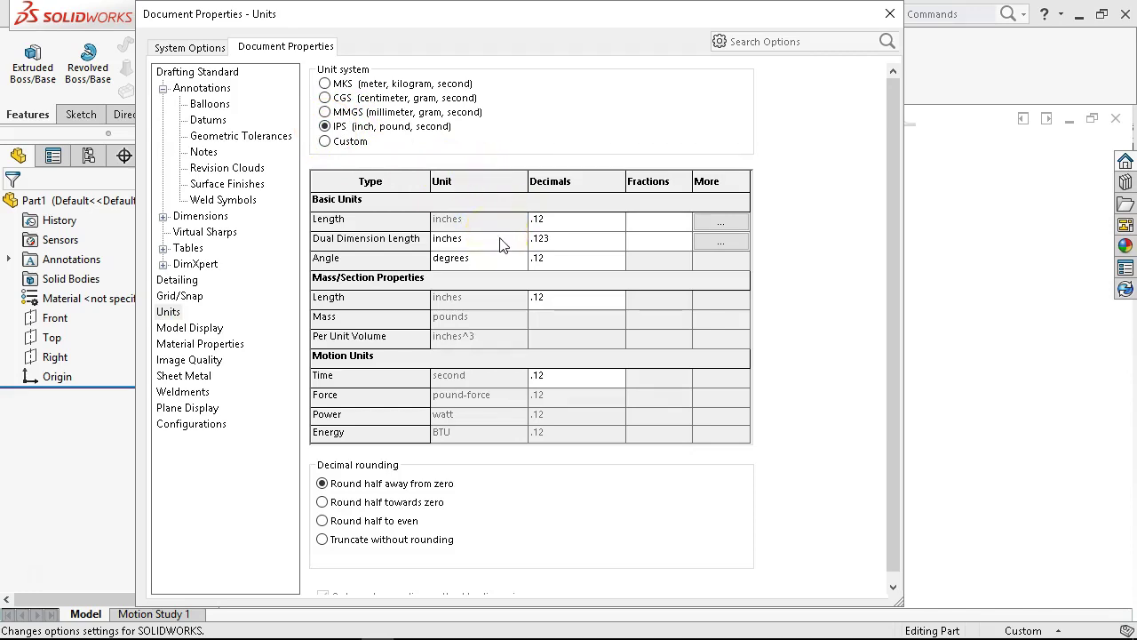
click(517, 240)
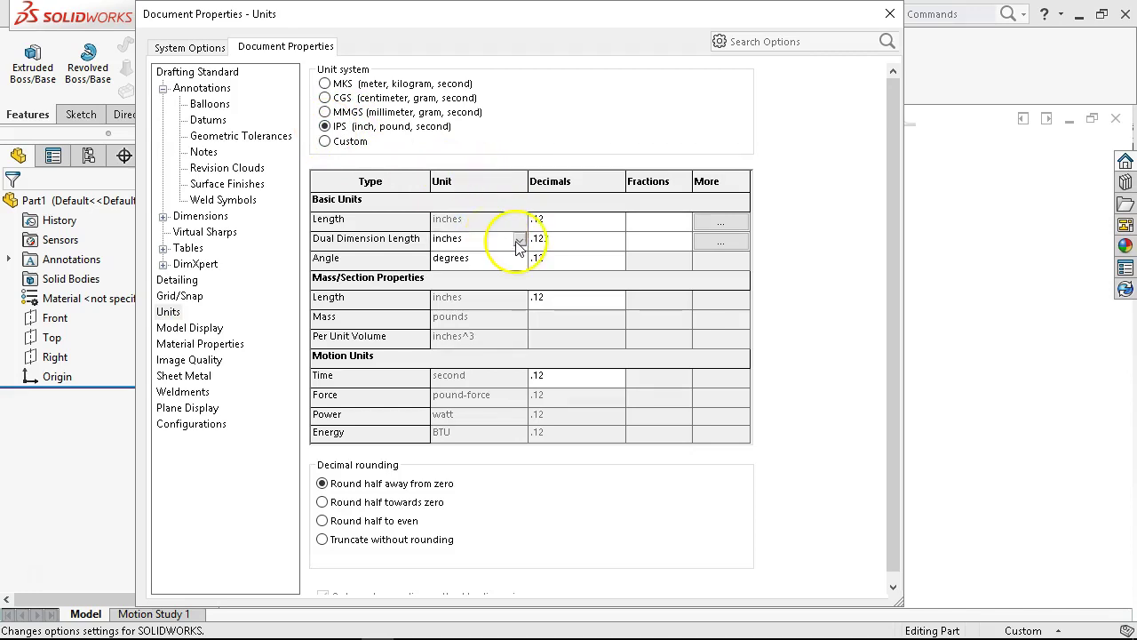
click(519, 240)
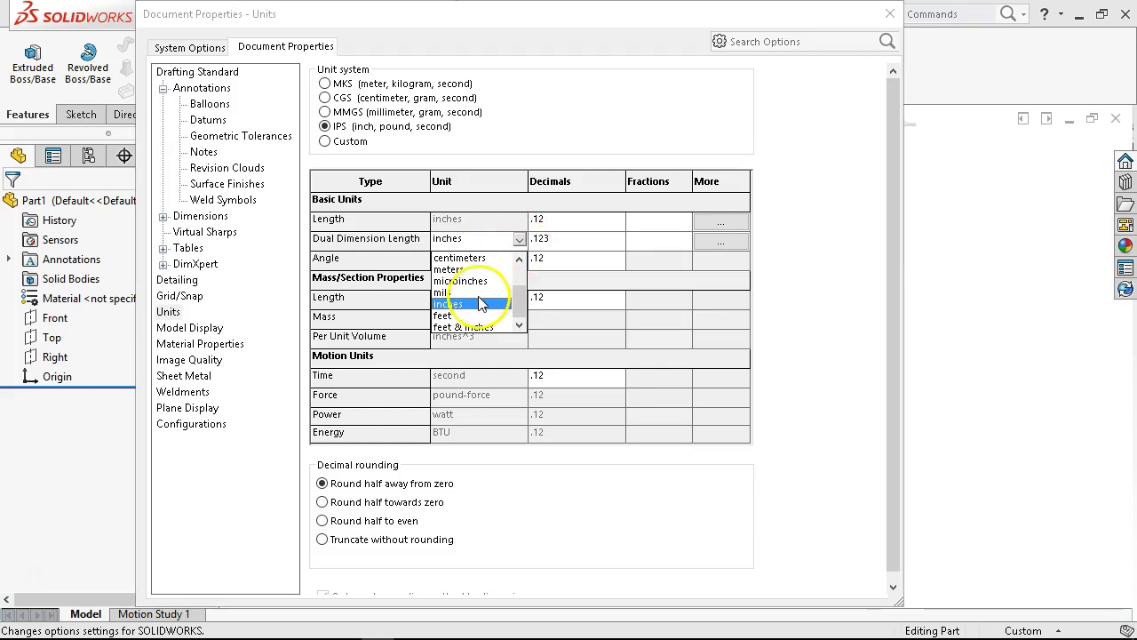
scroll(466, 288, up, 2)
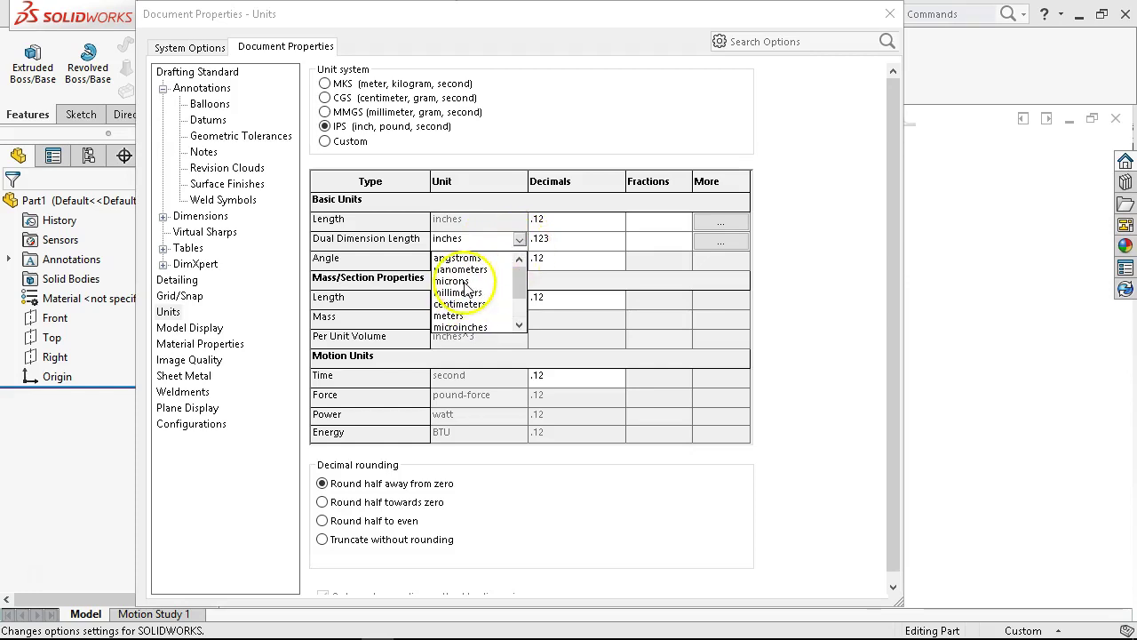
click(460, 293)
Set dual dimension decimals to .12 and length decimals to .123.
click(595, 240)
click(617, 239)
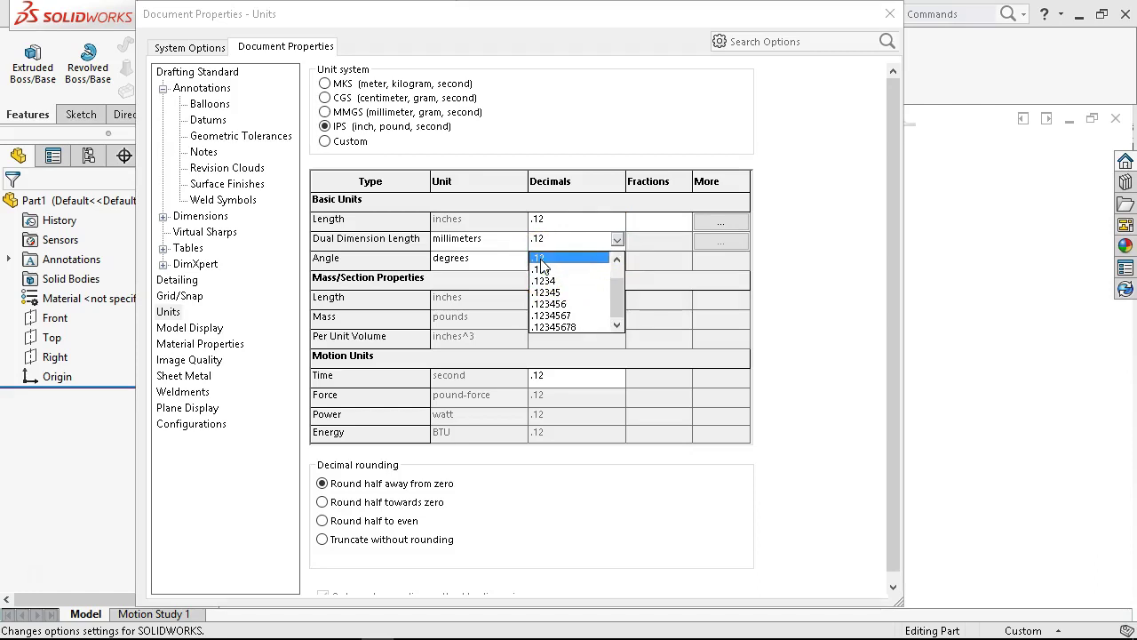
click(540, 258)
click(573, 223)
click(573, 250)
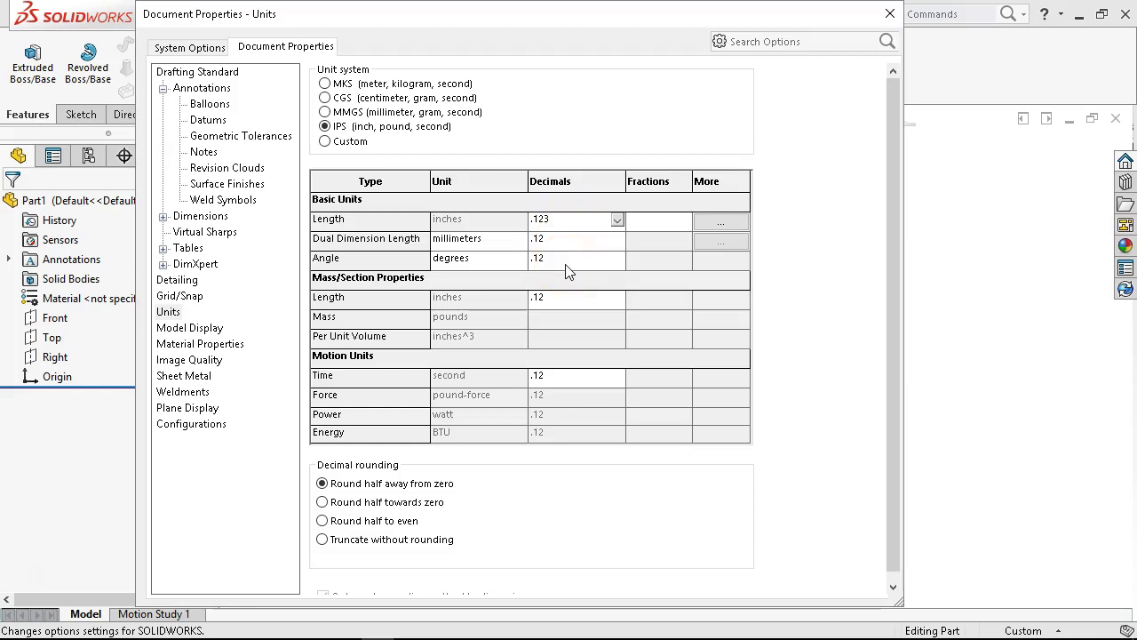
click(579, 259)
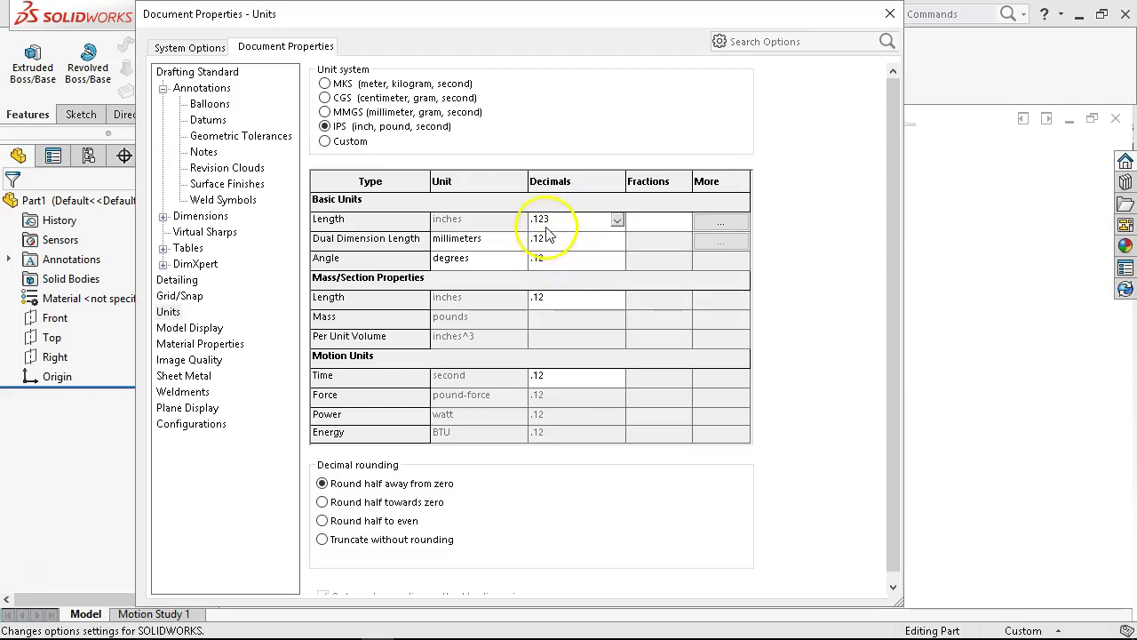
Change the dual dimension length unit back to inches.
click(519, 241)
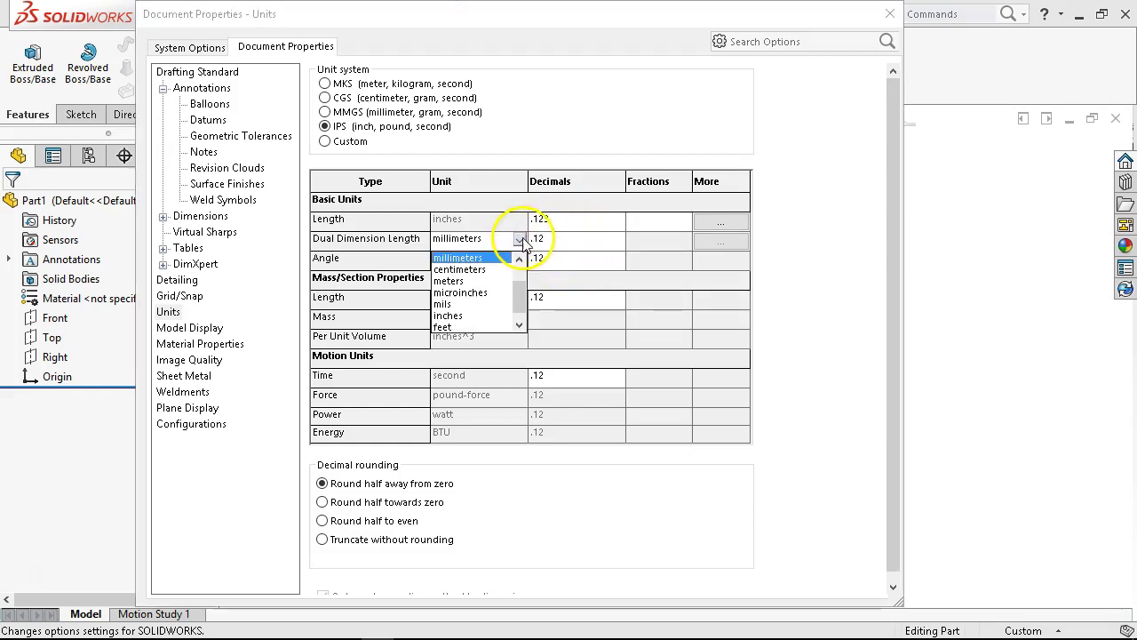
click(471, 318)
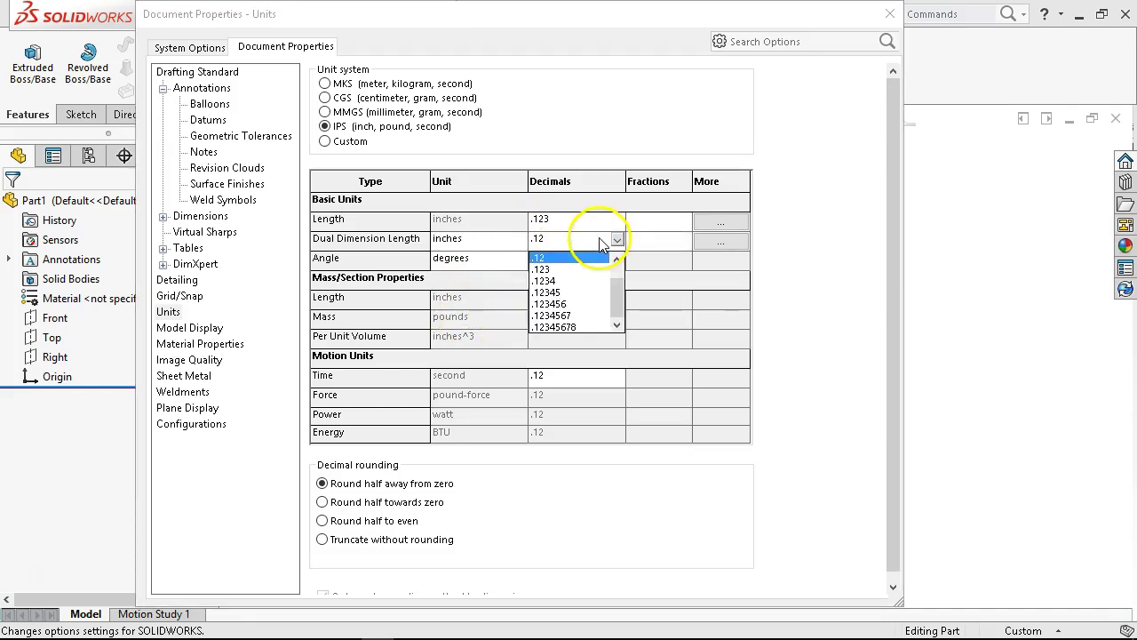
click(663, 240)
Set the dual dimension fraction denominator to 8.
text(2)
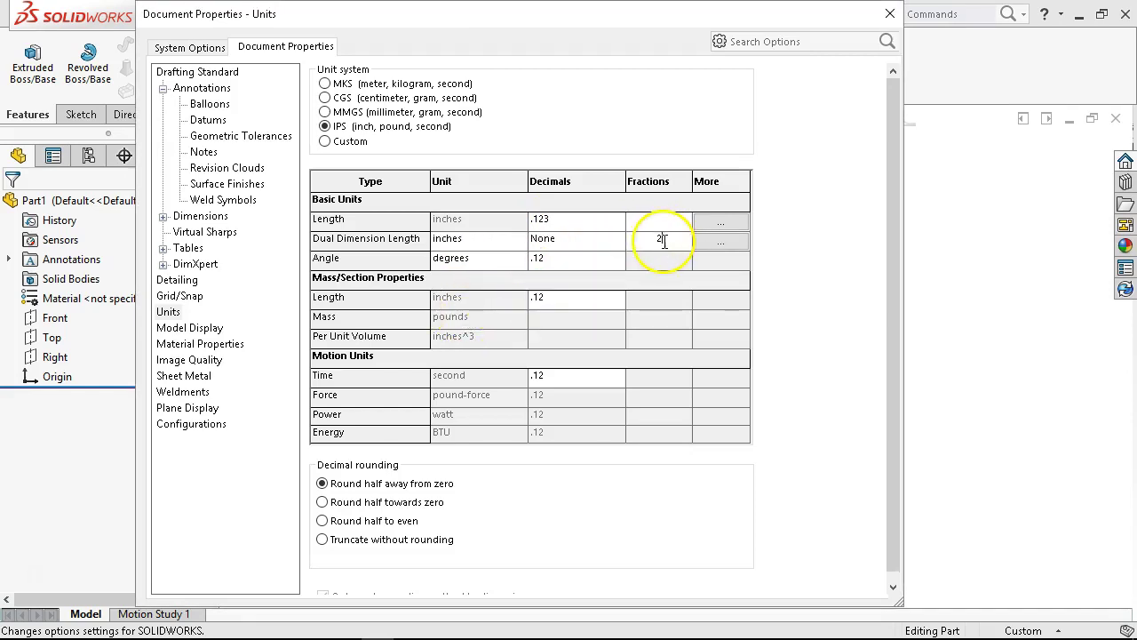
double_click(662, 239)
text(8)
Enable Round to Nearest Fraction for dual dimensions, then view Model Display settings.
click(721, 243)
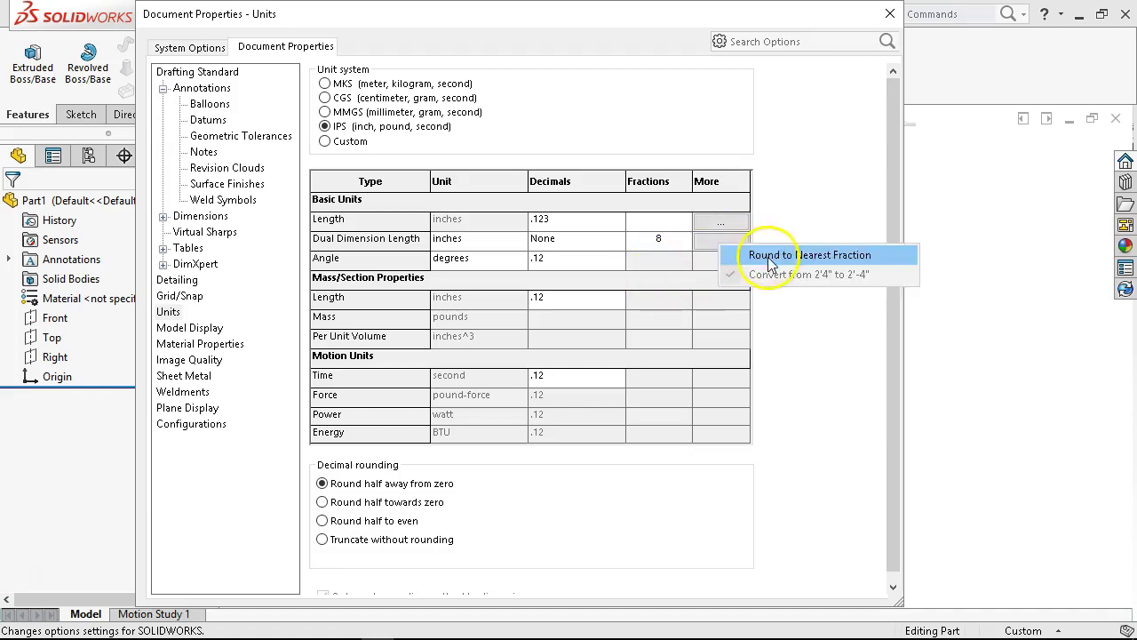
click(736, 254)
click(724, 244)
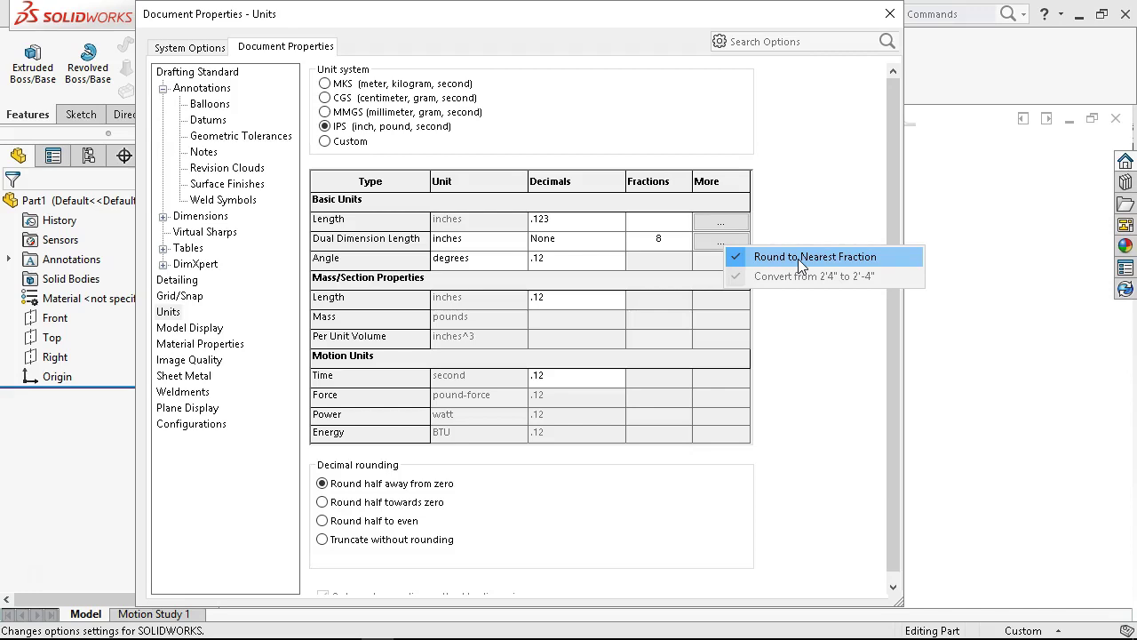
click(738, 191)
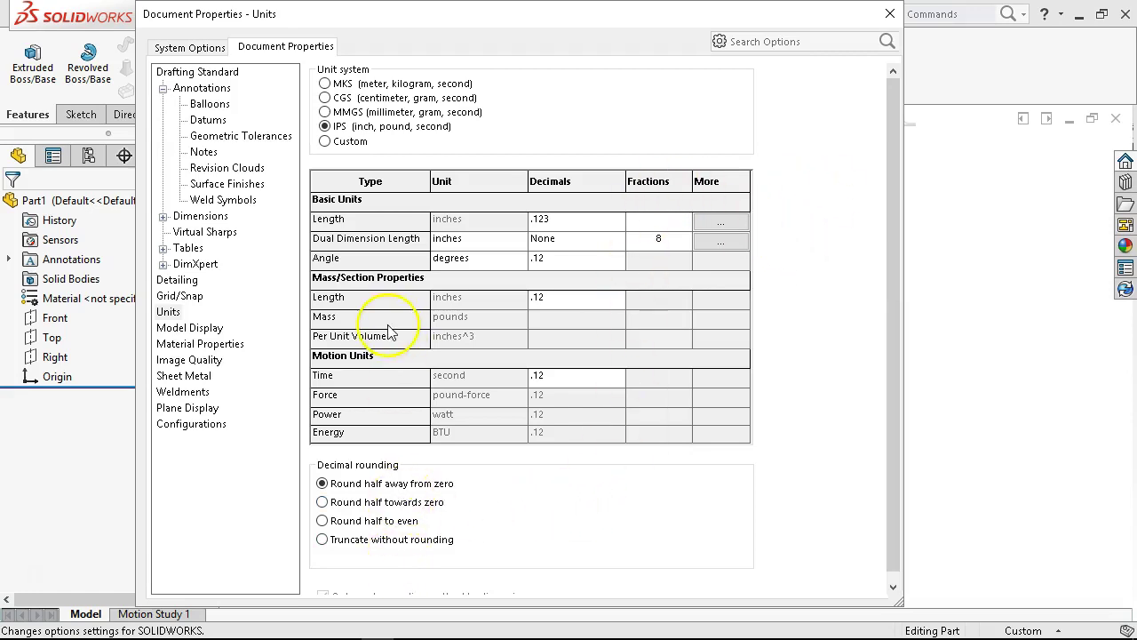
click(210, 331)
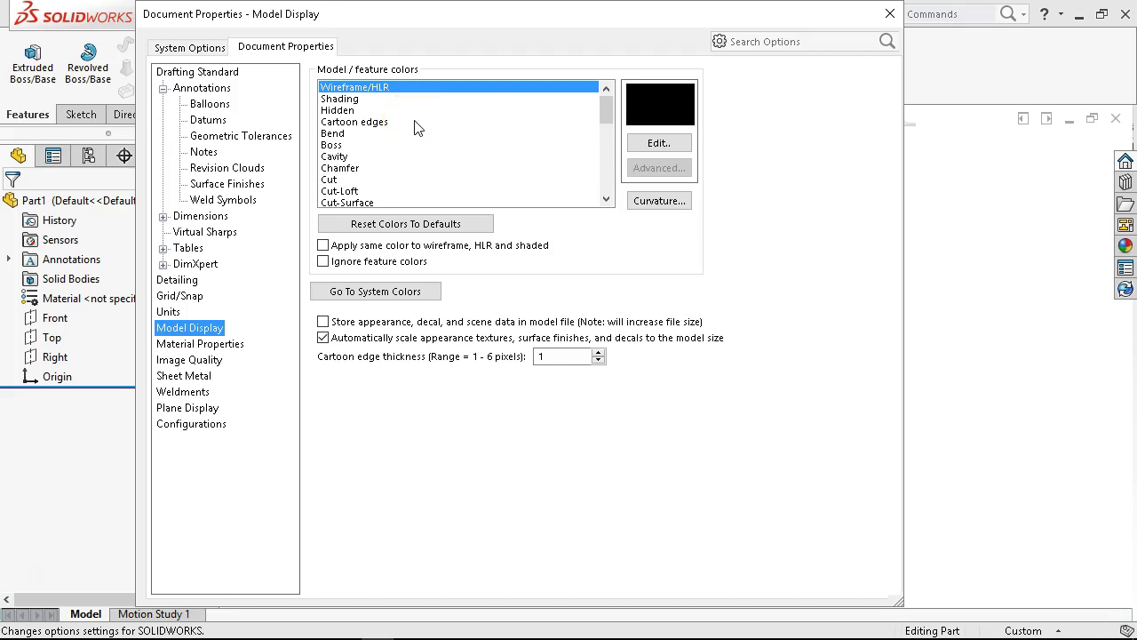
Review the Material Properties page, then the Image Quality page.
click(229, 347)
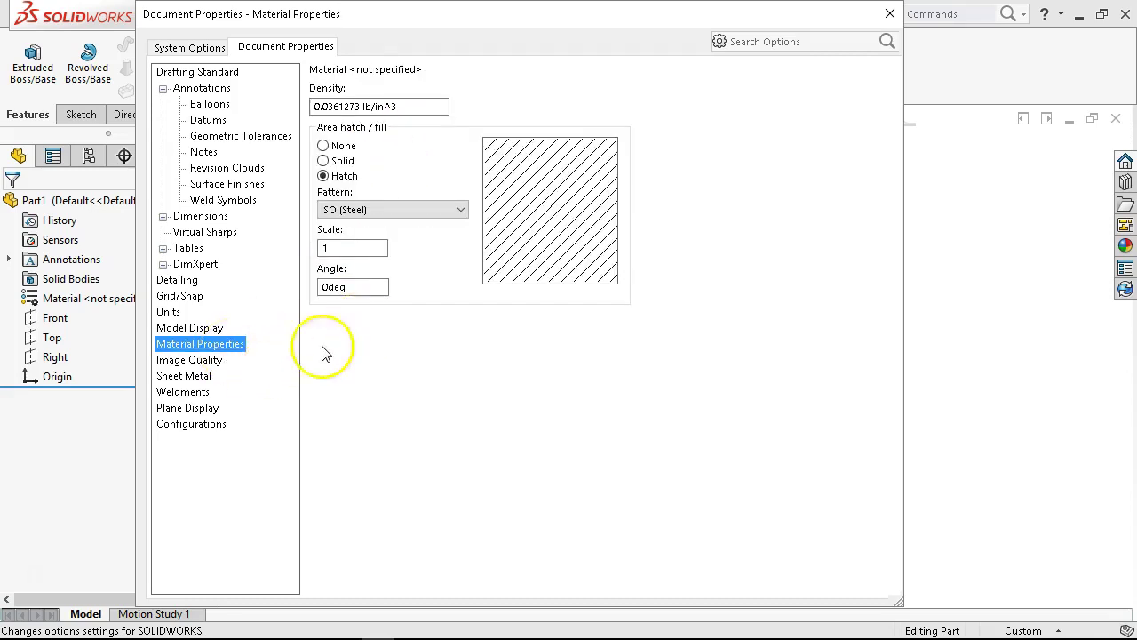
click(201, 368)
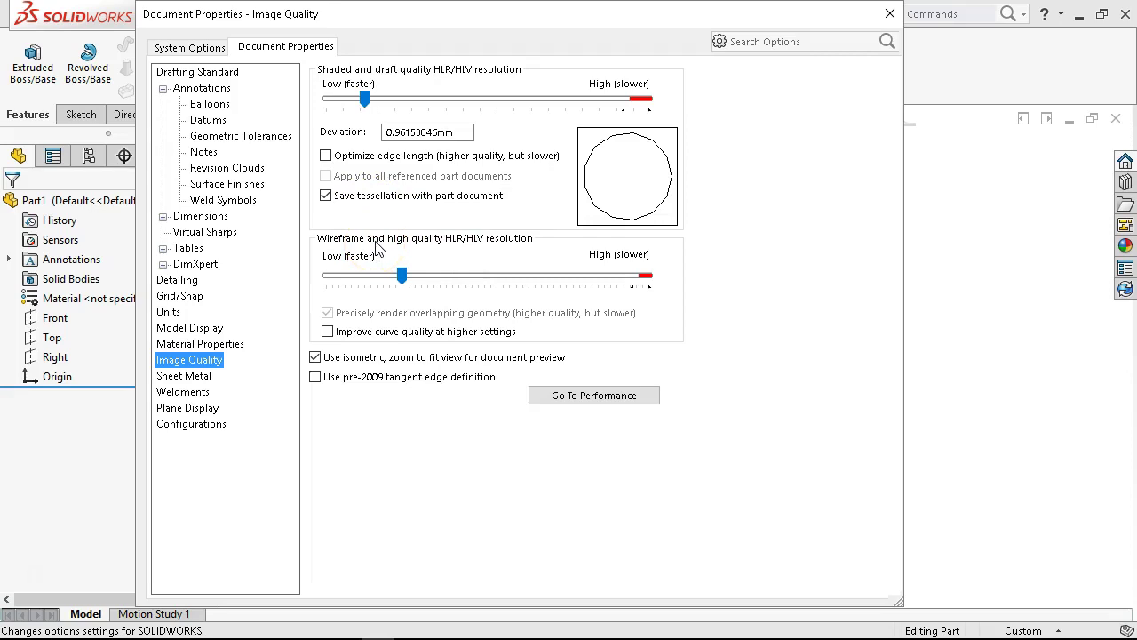
Review the Sheet Metal, Weldments, Plane Display and Configurations settings, then close Document Properties.
click(187, 376)
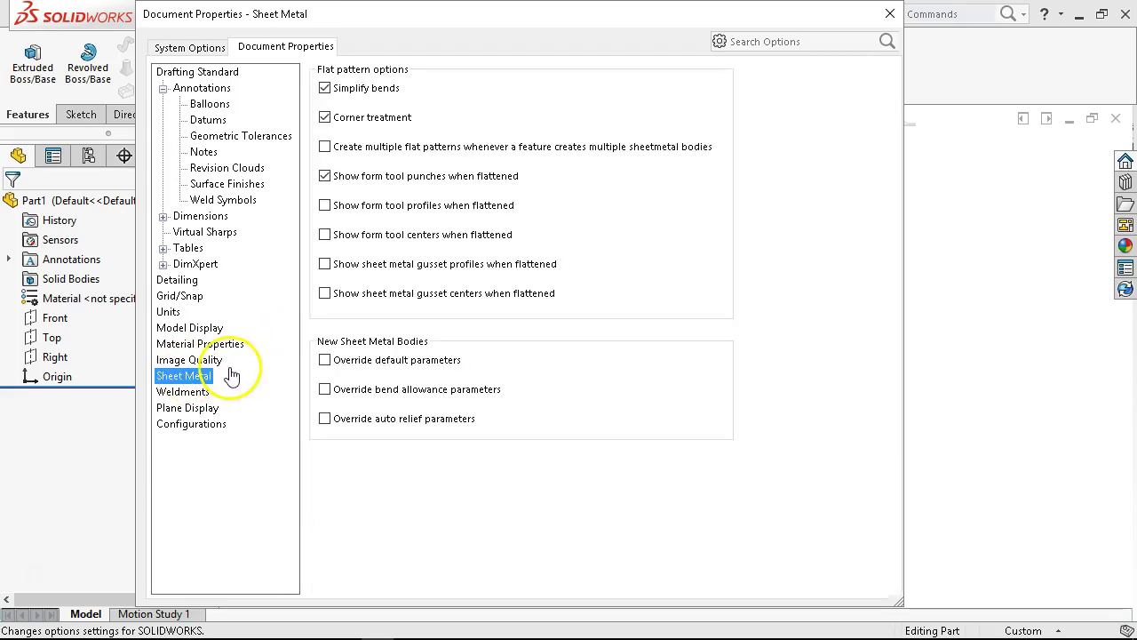
click(189, 392)
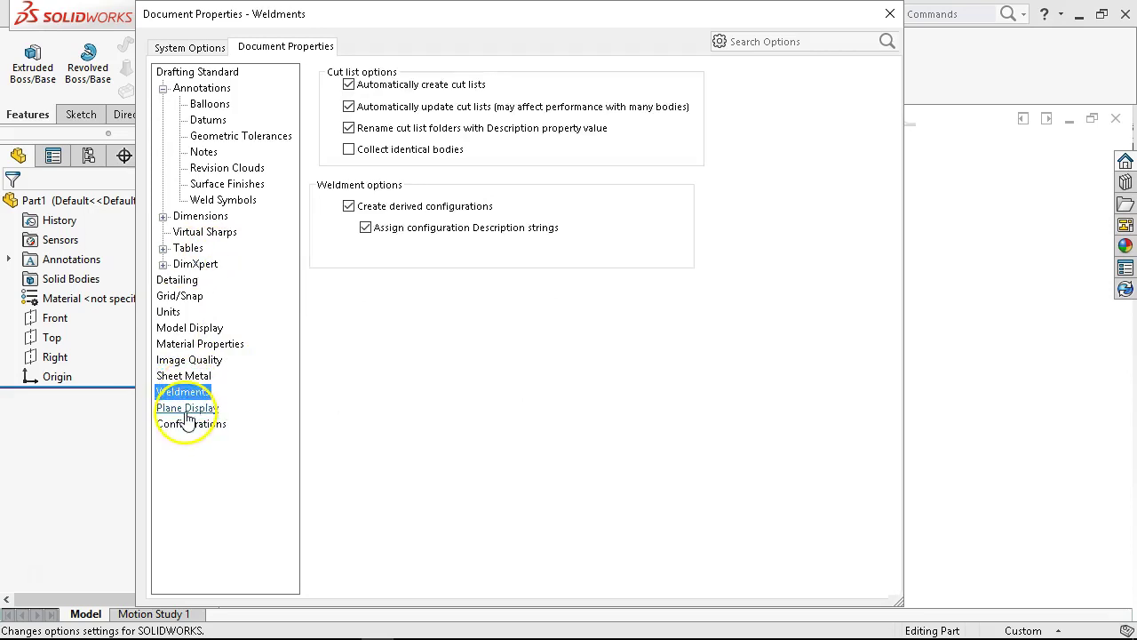
click(187, 413)
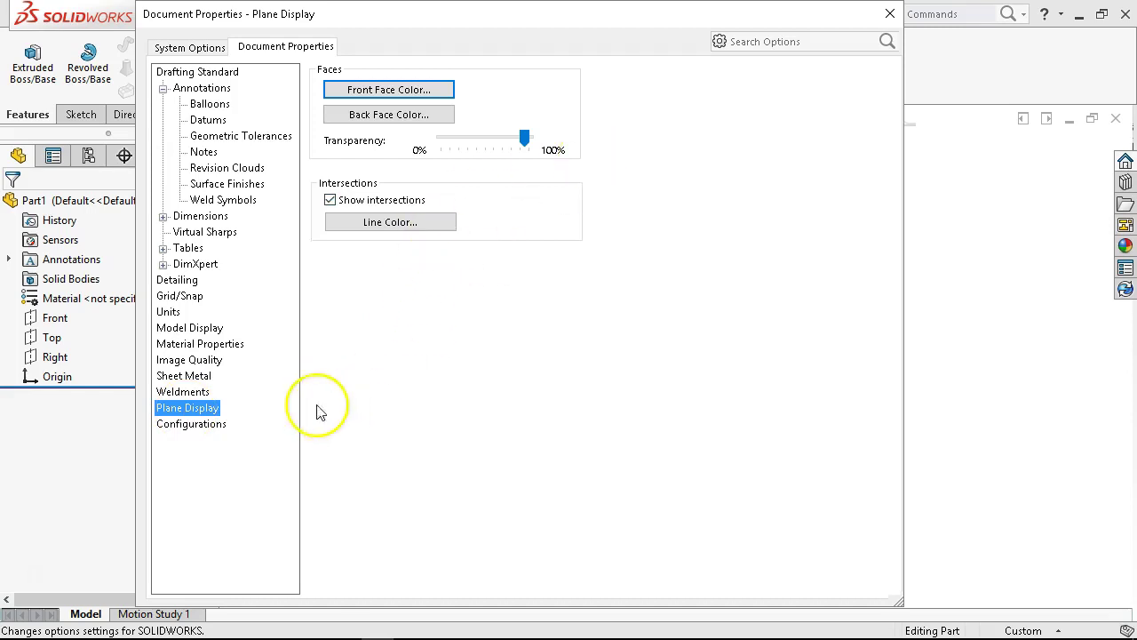
click(195, 424)
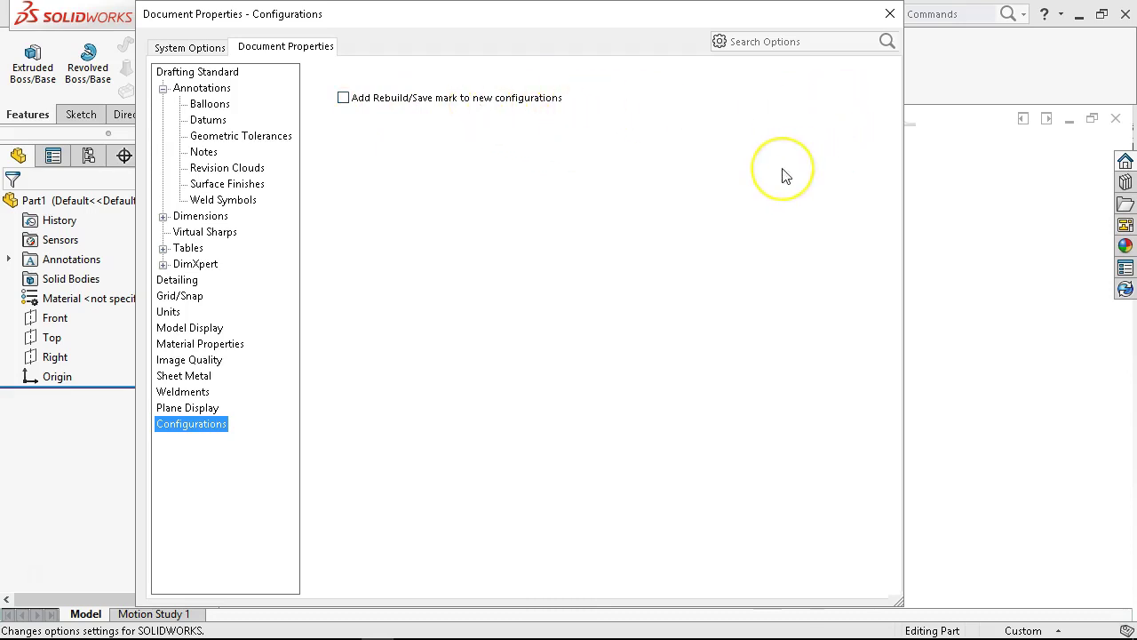
key(Escape)
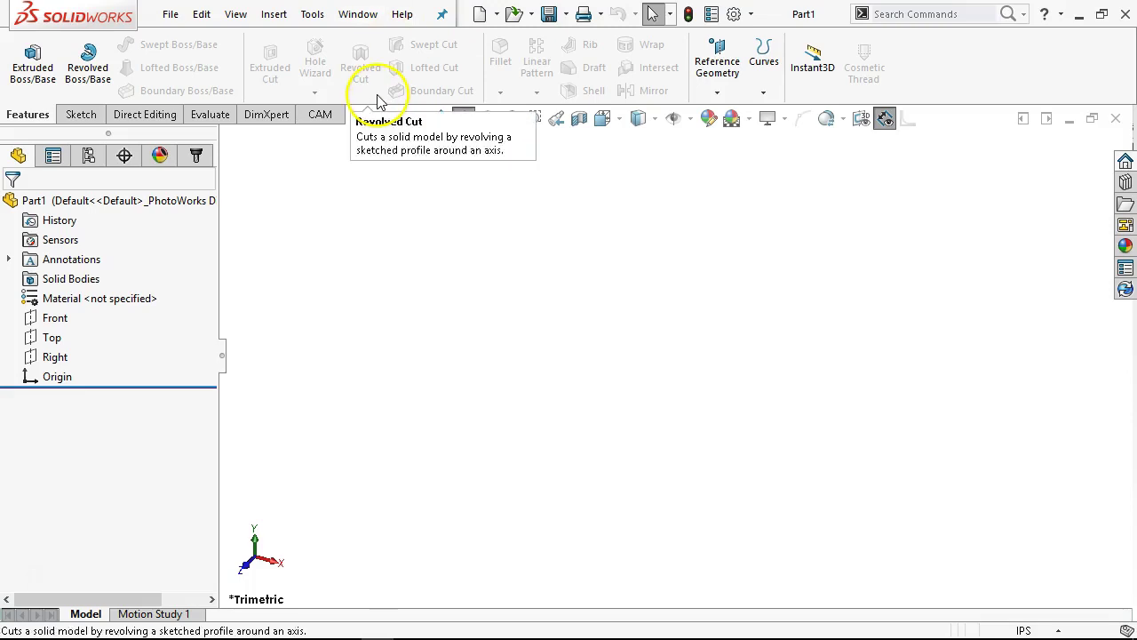
Set the document units to Custom with inches^3 as the volume unit, and apply.
click(1059, 631)
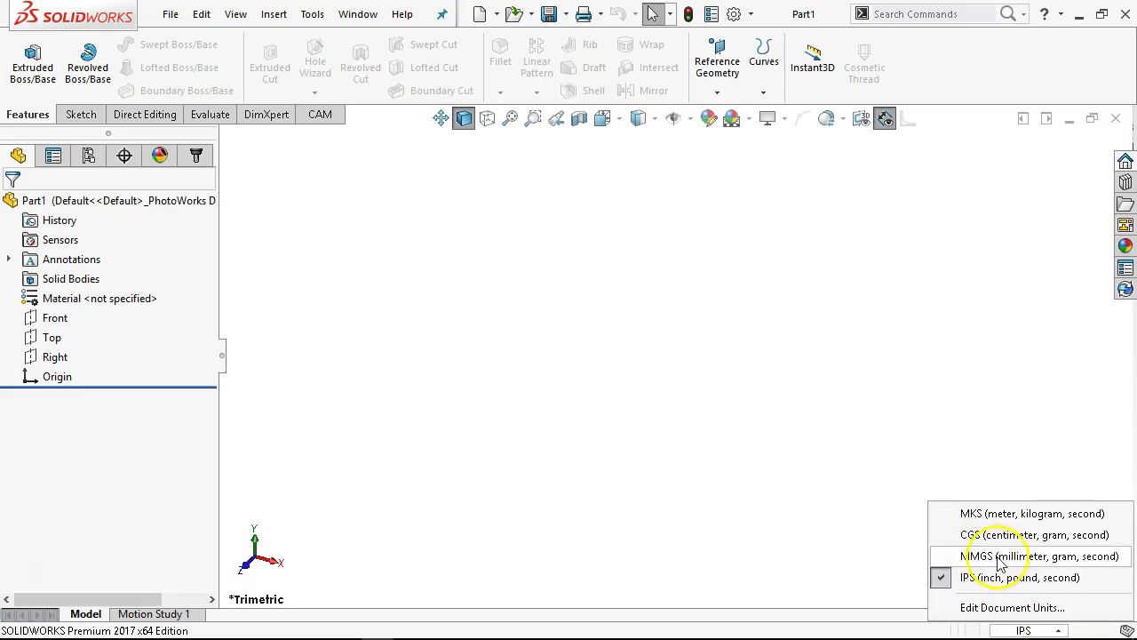
click(1002, 607)
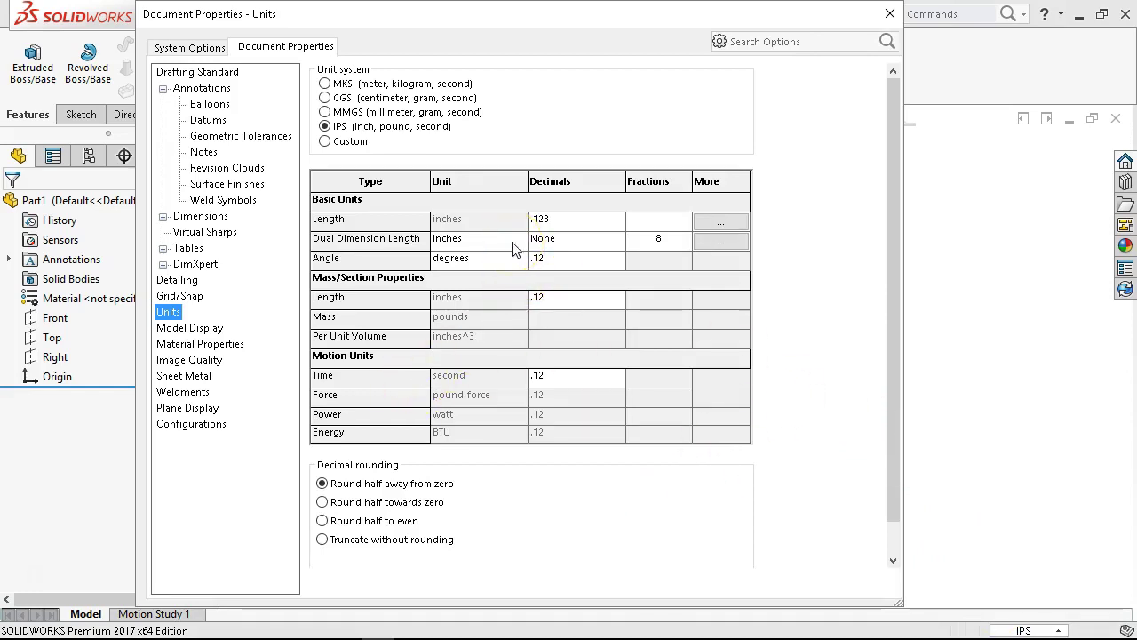
click(329, 142)
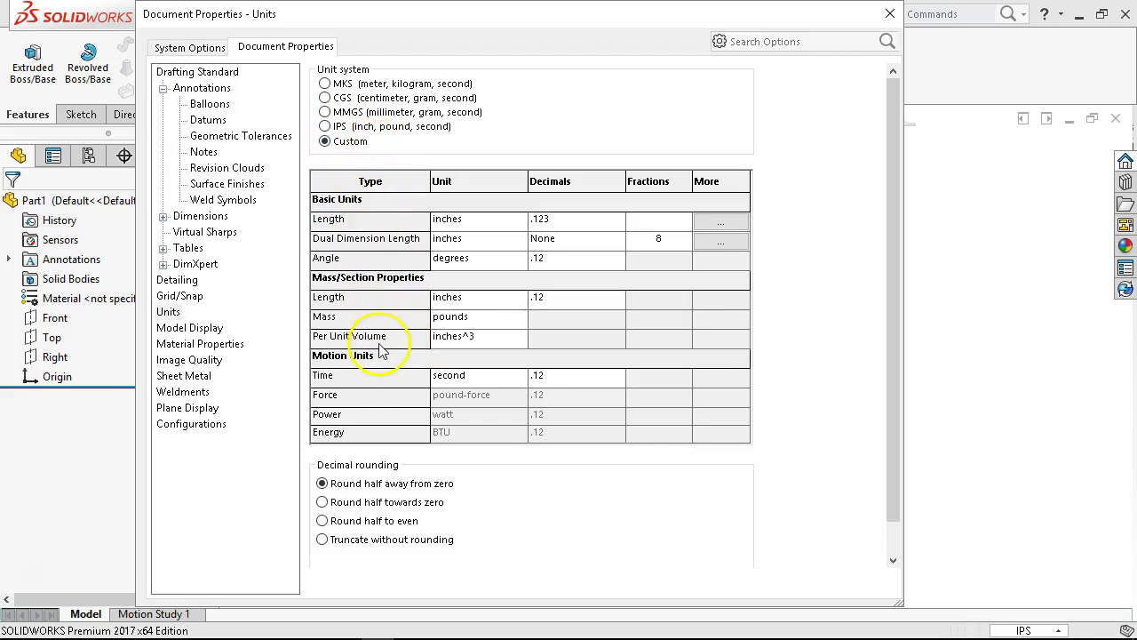
click(519, 342)
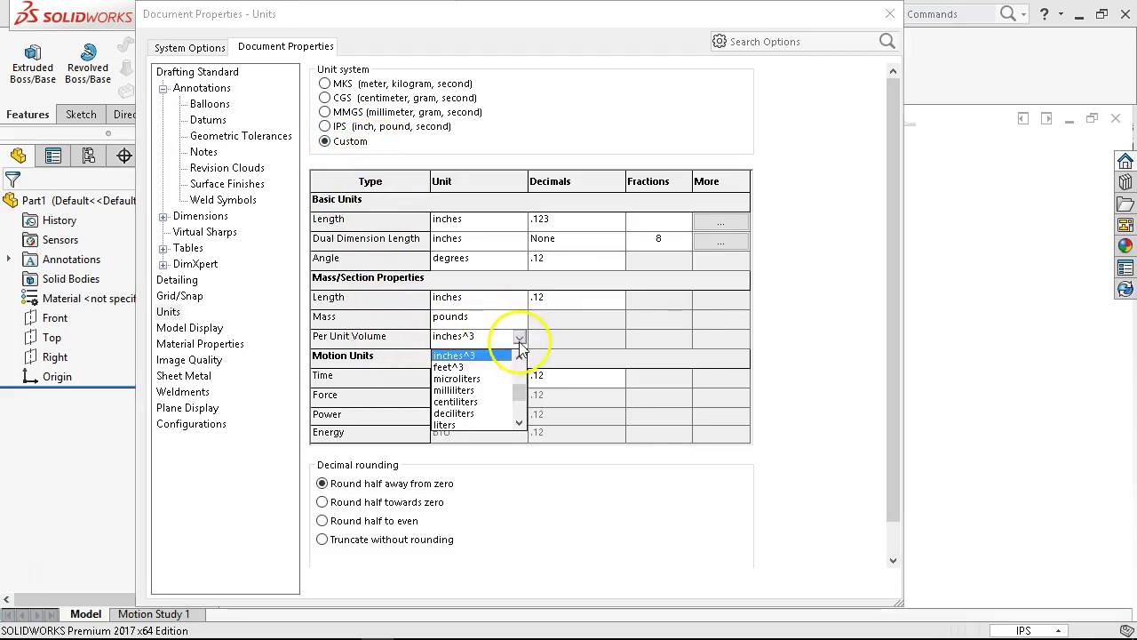
scroll(471, 391, down, 3)
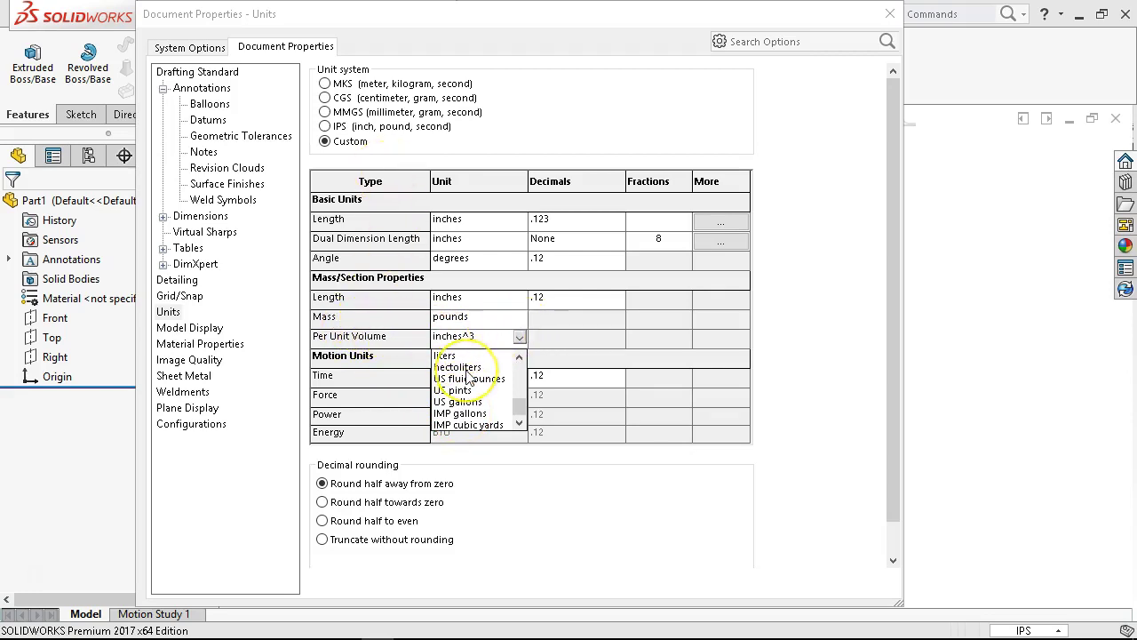
scroll(468, 378, up, 3)
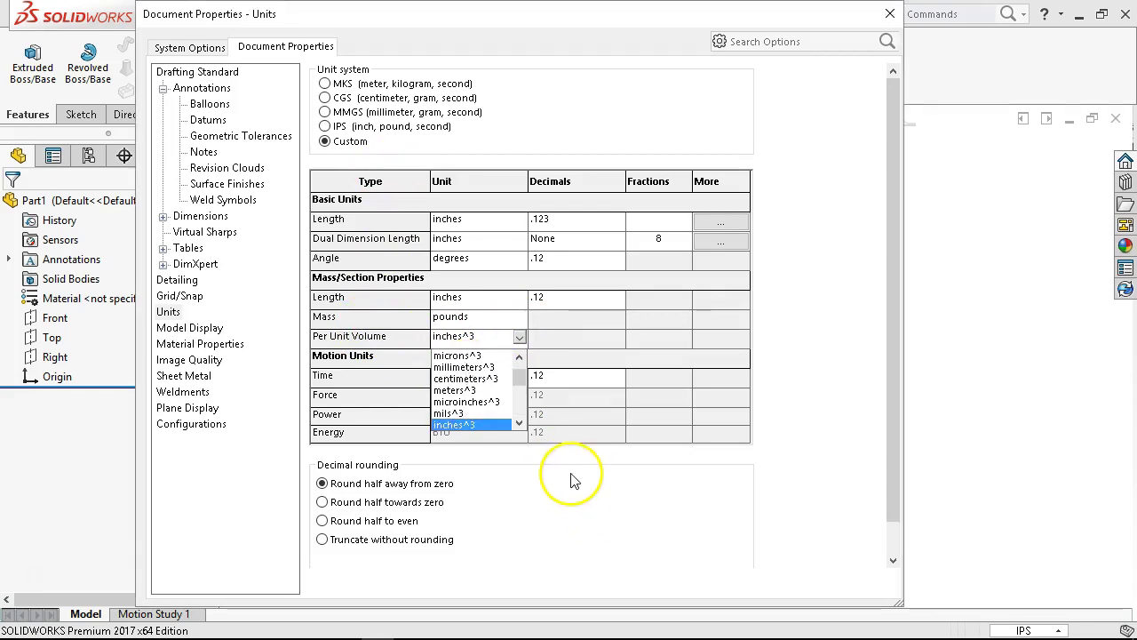
click(464, 427)
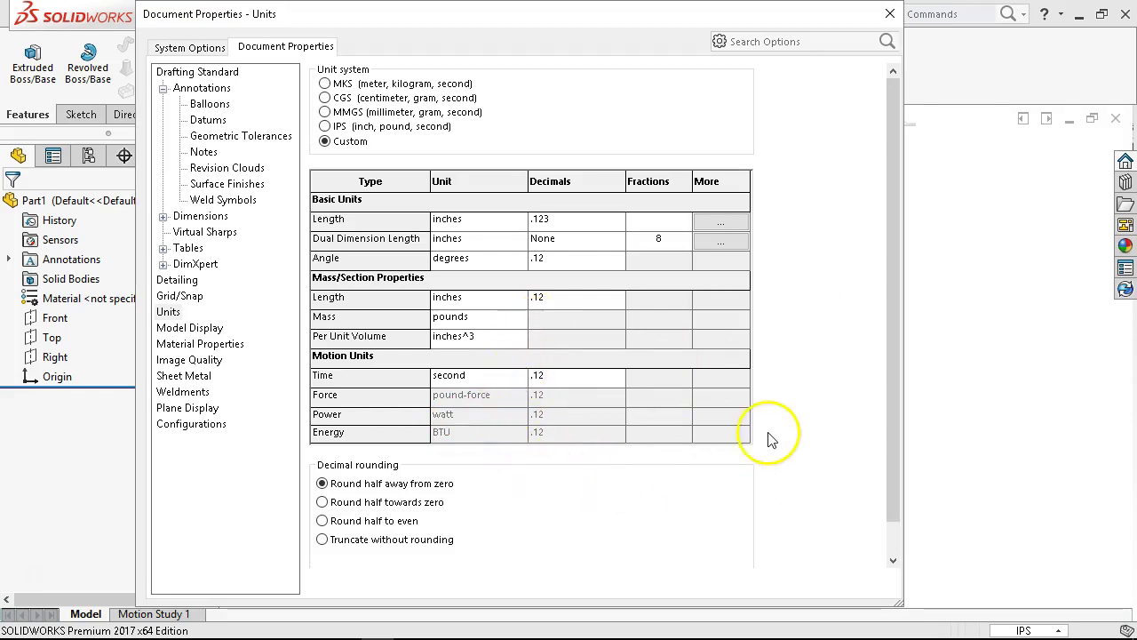
key(Return)
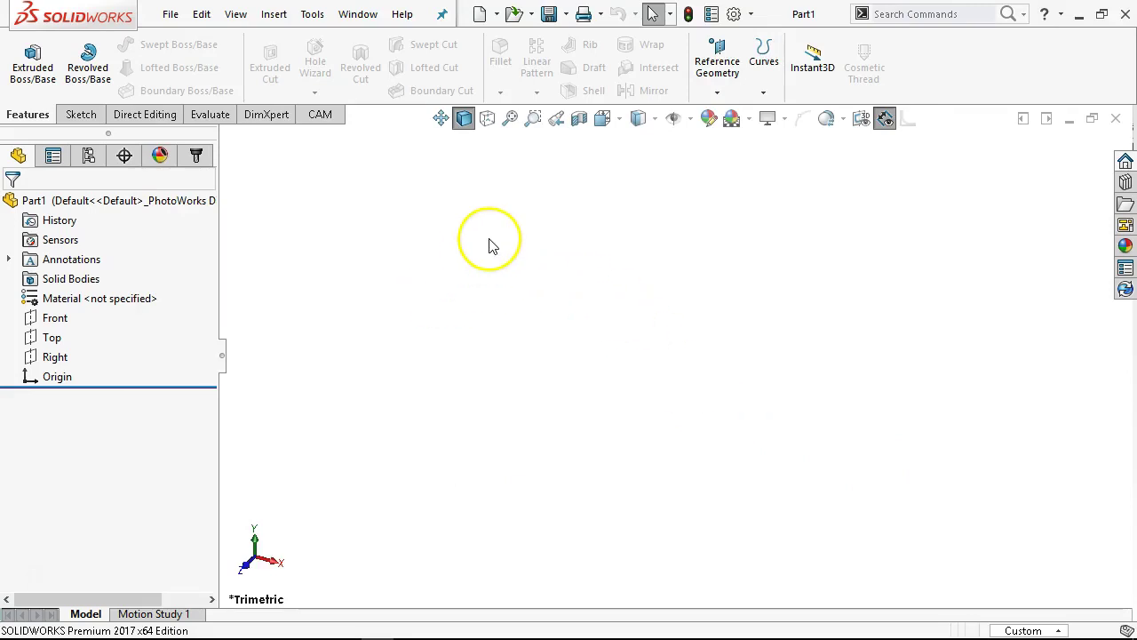
Turn on View Origins and switch to the Front view.
click(690, 119)
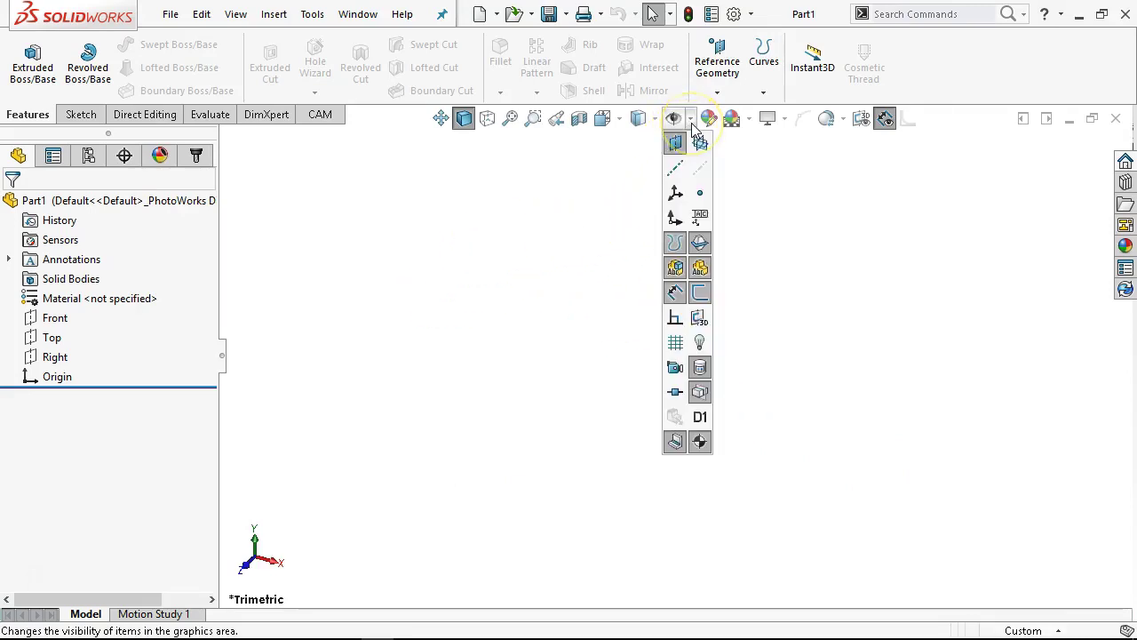
click(676, 216)
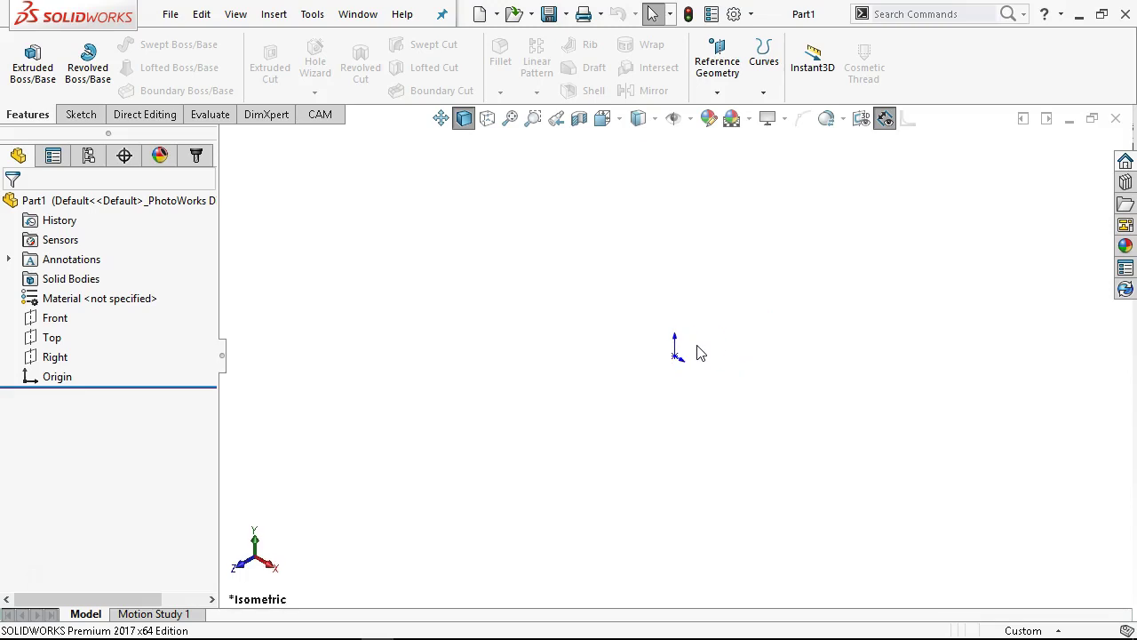
key(ctrl+1)
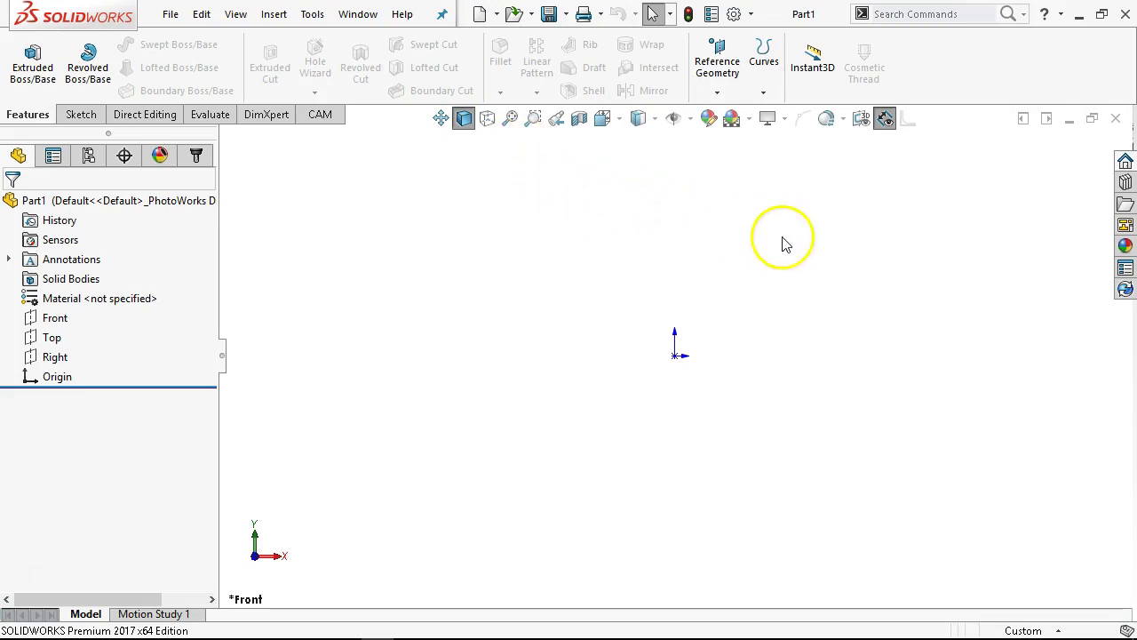
Open the Customize dialog on its Commands tab.
right_click(921, 78)
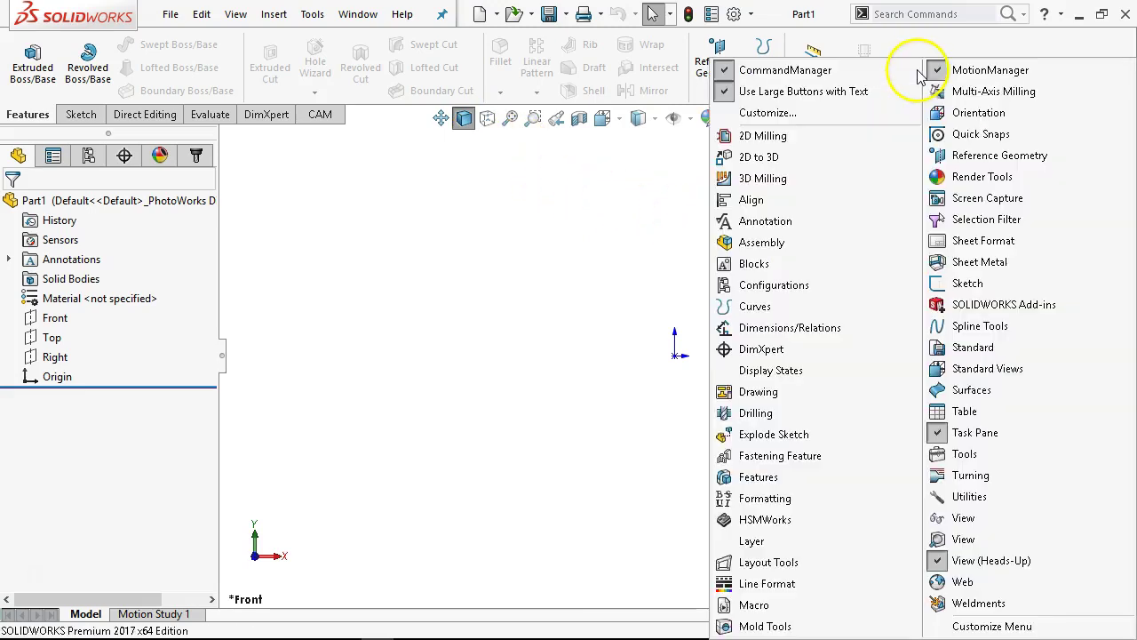
click(793, 114)
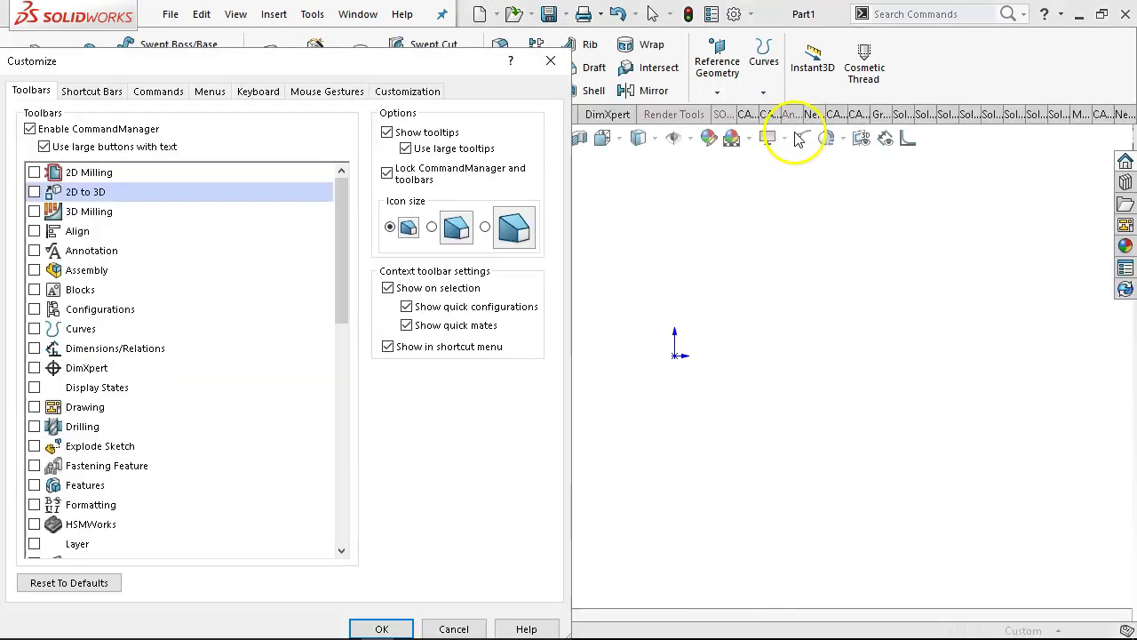
drag(424, 71, 428, 36)
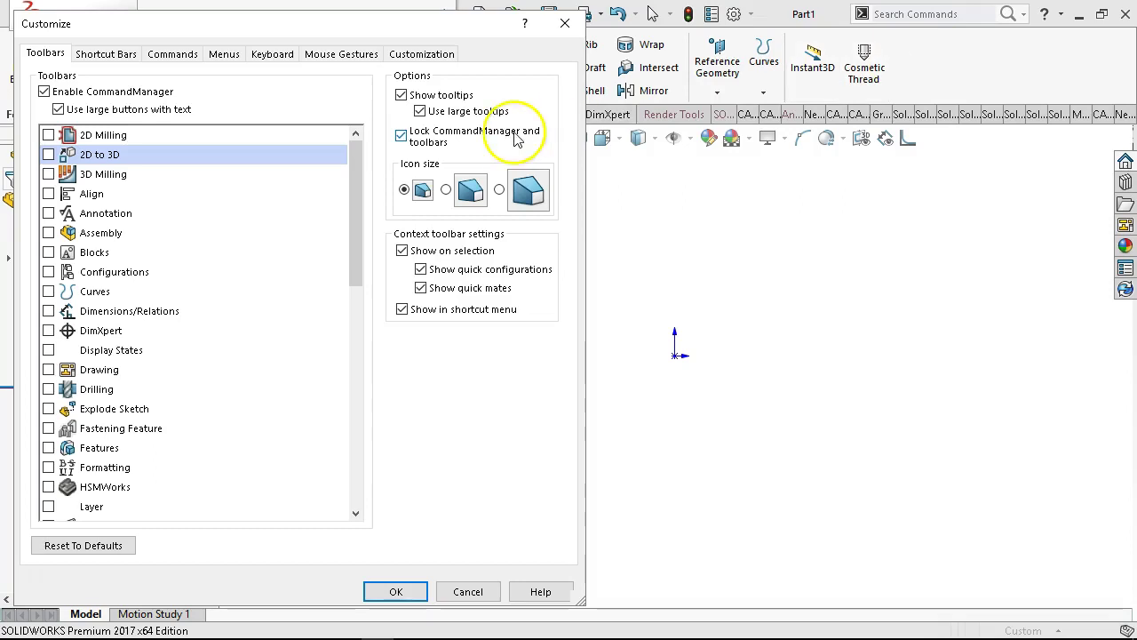
click(176, 54)
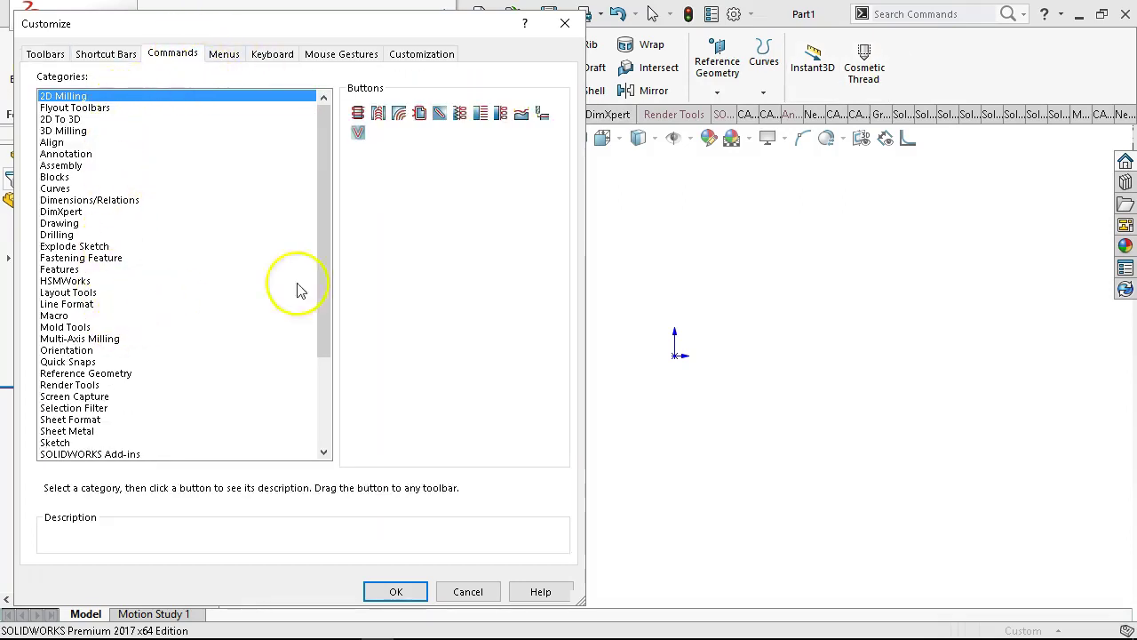
Drag several buttons, including Shaded With Edges, off the heads-up view toolbar.
drag(910, 147, 777, 234)
mouse_move(876, 140)
mouse_down()
mouse_move(756, 190)
mouse_move(541, 223)
mouse_move(871, 168)
mouse_move(886, 145)
mouse_move(511, 226)
mouse_up()
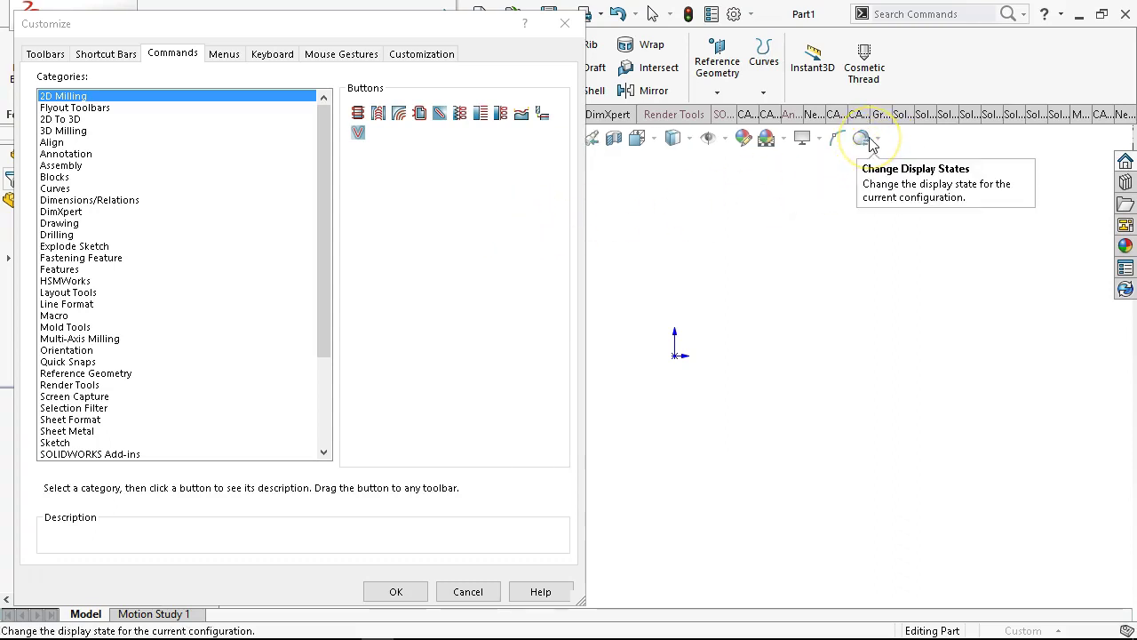
drag(833, 150, 832, 149)
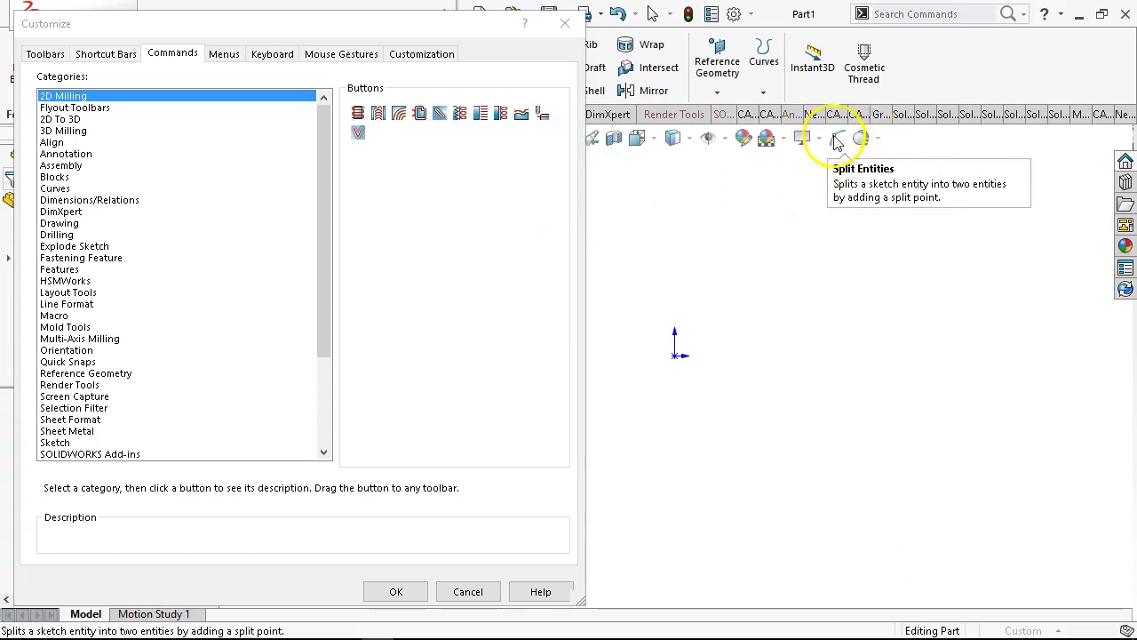
drag(494, 25, 777, 185)
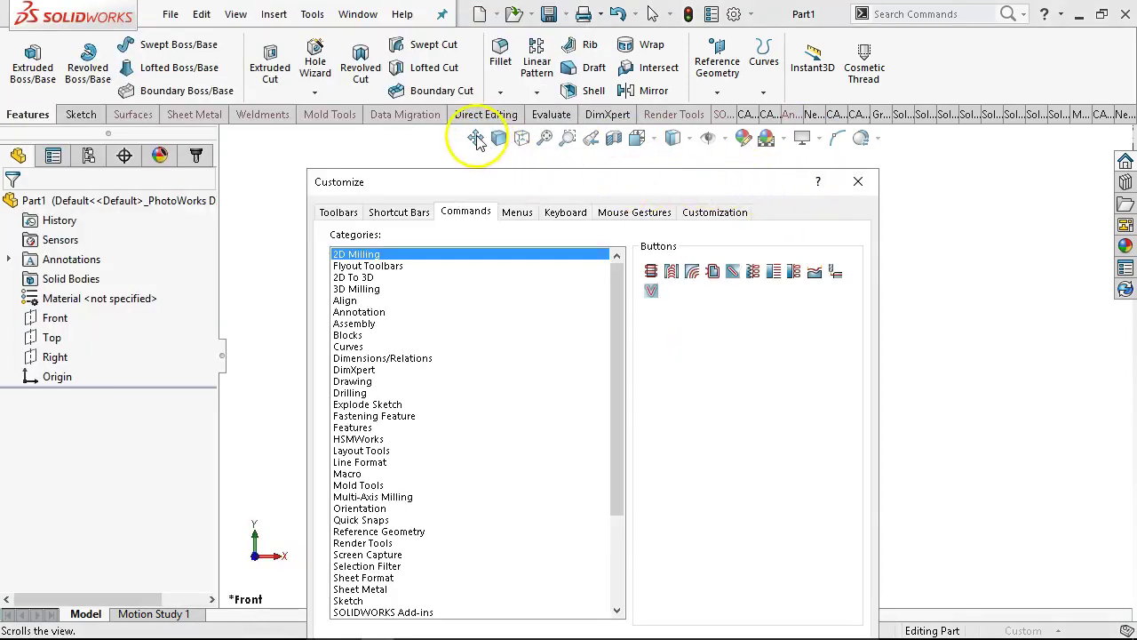
drag(475, 136, 681, 335)
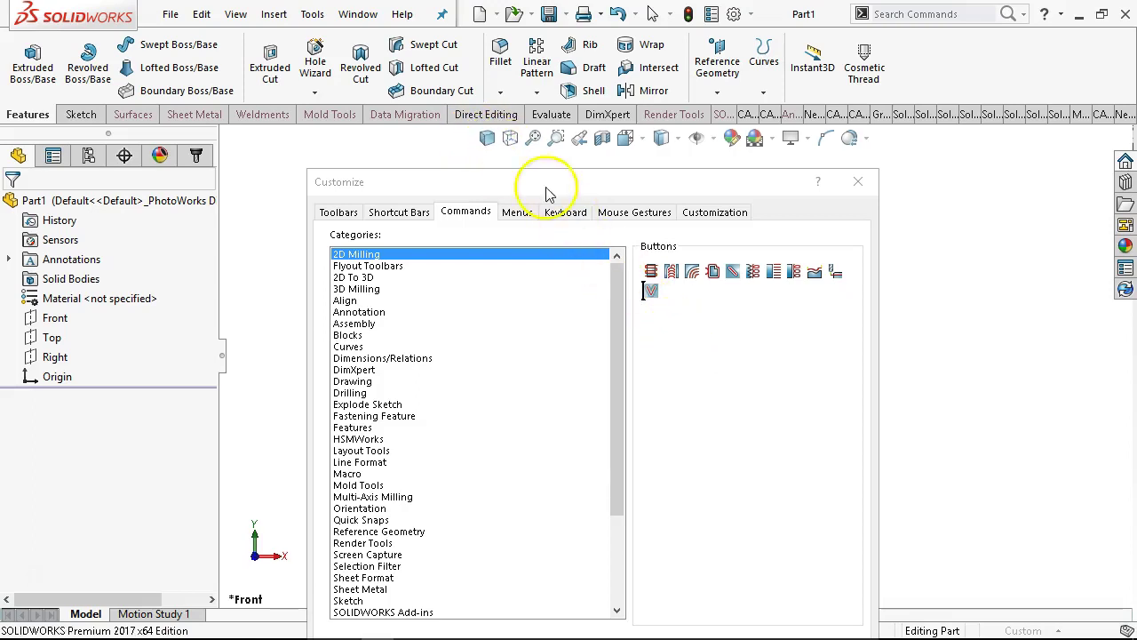
mouse_move(488, 140)
mouse_down()
mouse_move(716, 354)
mouse_move(698, 341)
mouse_up()
mouse_move(503, 140)
mouse_down()
mouse_move(672, 358)
mouse_move(668, 346)
mouse_up()
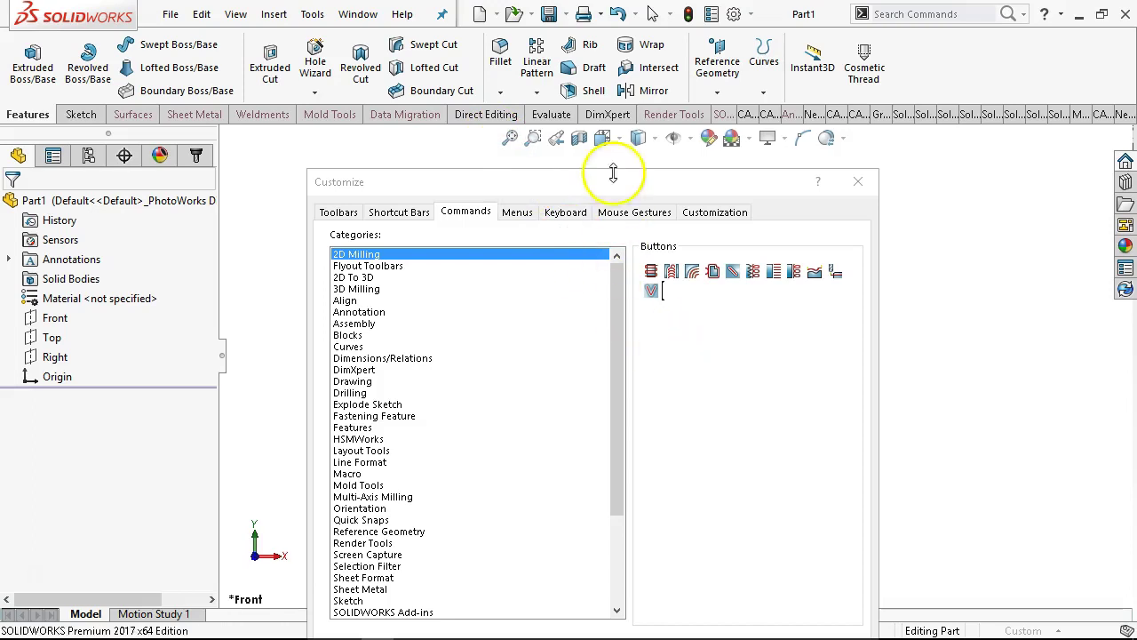
drag(597, 183, 372, 25)
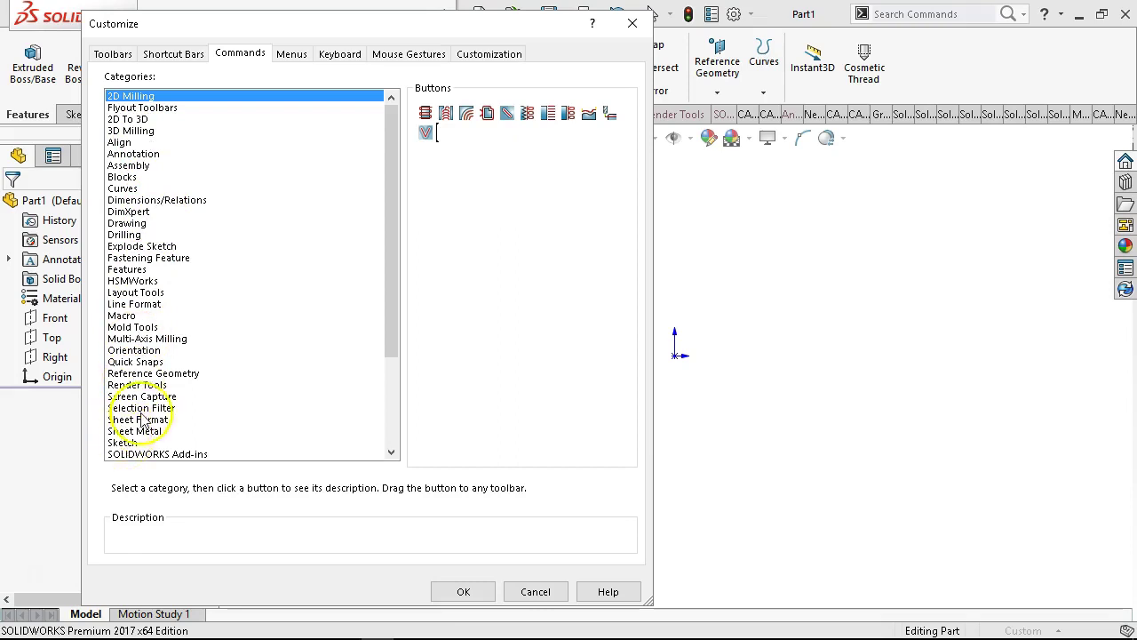
Add a Standard Views command button to the heads-up view toolbar.
scroll(146, 396, down, 2)
scroll(147, 395, down, 1)
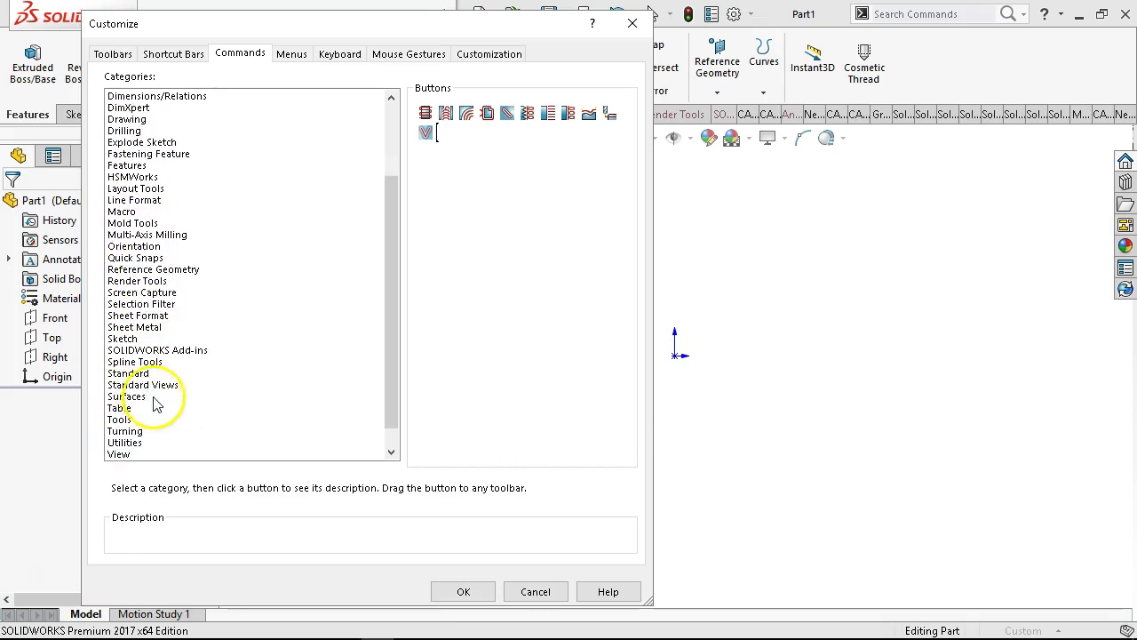
click(121, 458)
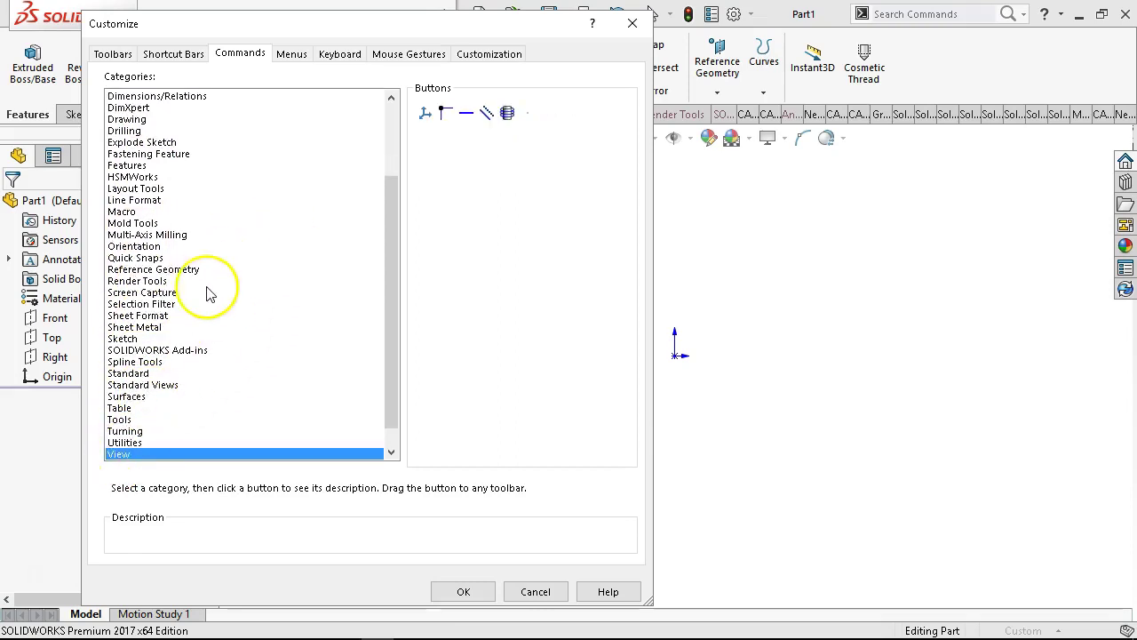
scroll(200, 351, down, 1)
click(179, 364)
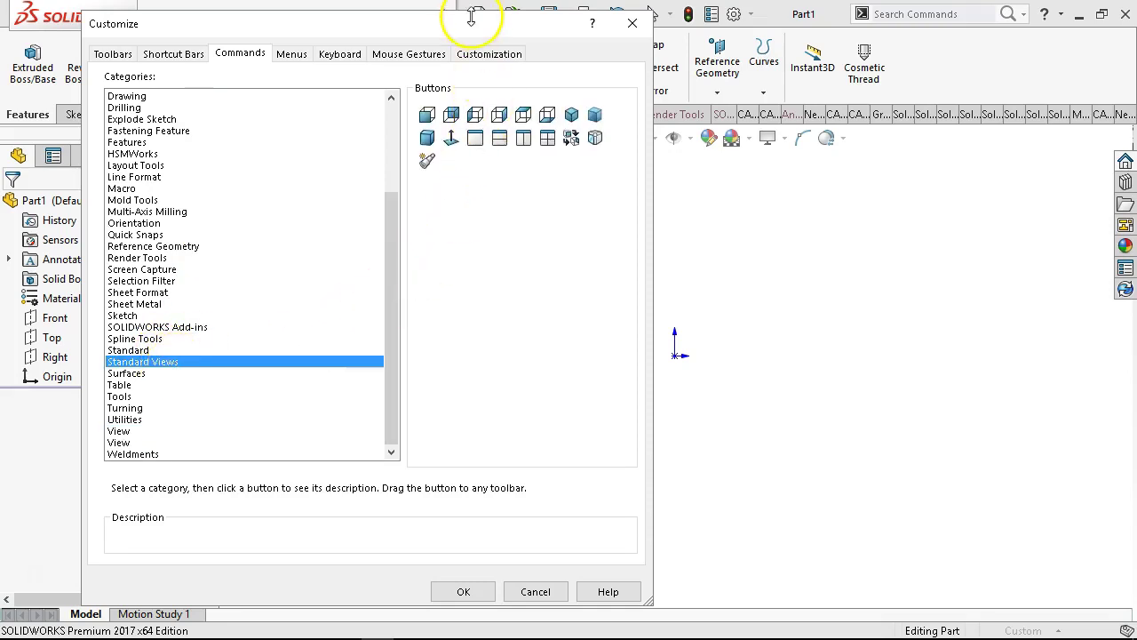
drag(471, 18, 546, 197)
drag(523, 277, 589, 139)
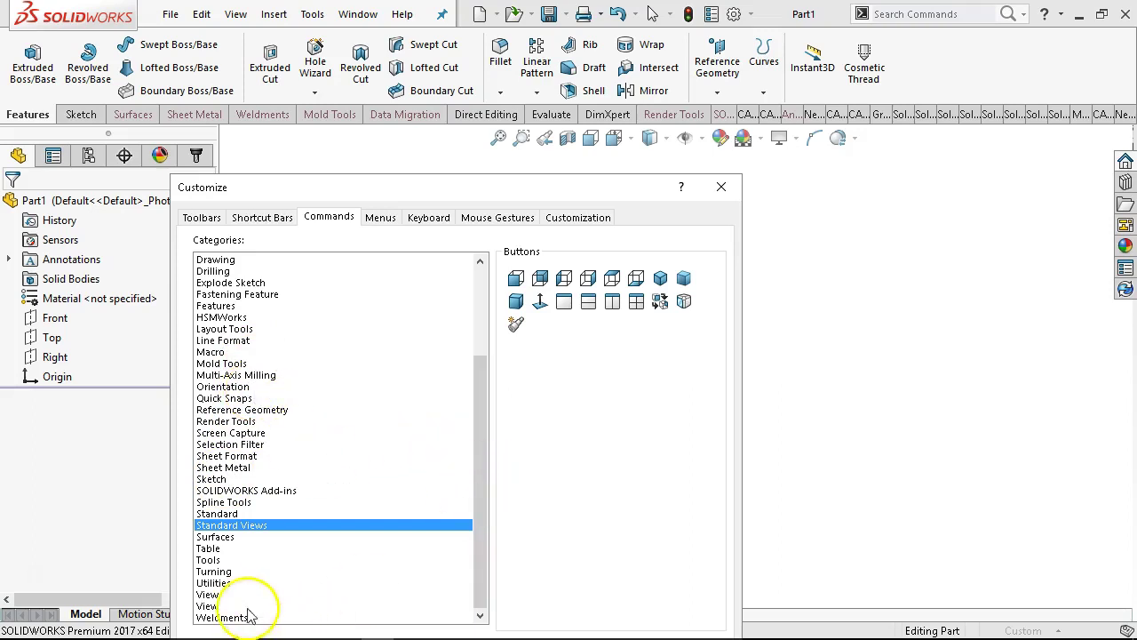
Browse the View and sketch view command categories in Customize.
click(217, 596)
click(223, 606)
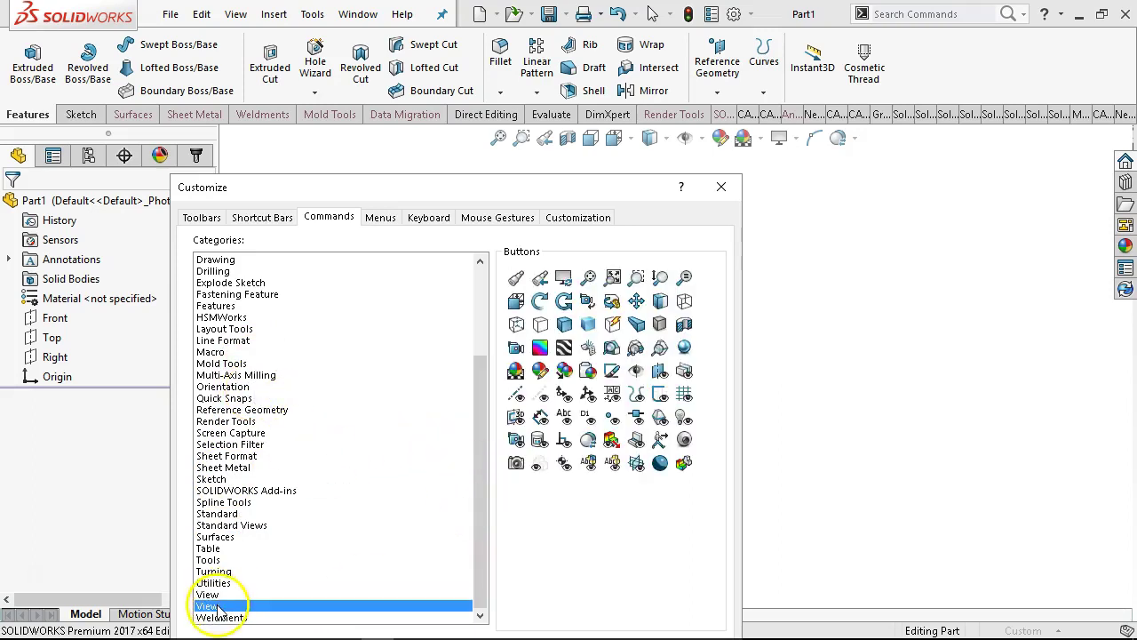
mouse_move(279, 187)
mouse_down()
mouse_move(173, 106)
mouse_move(167, 80)
mouse_up()
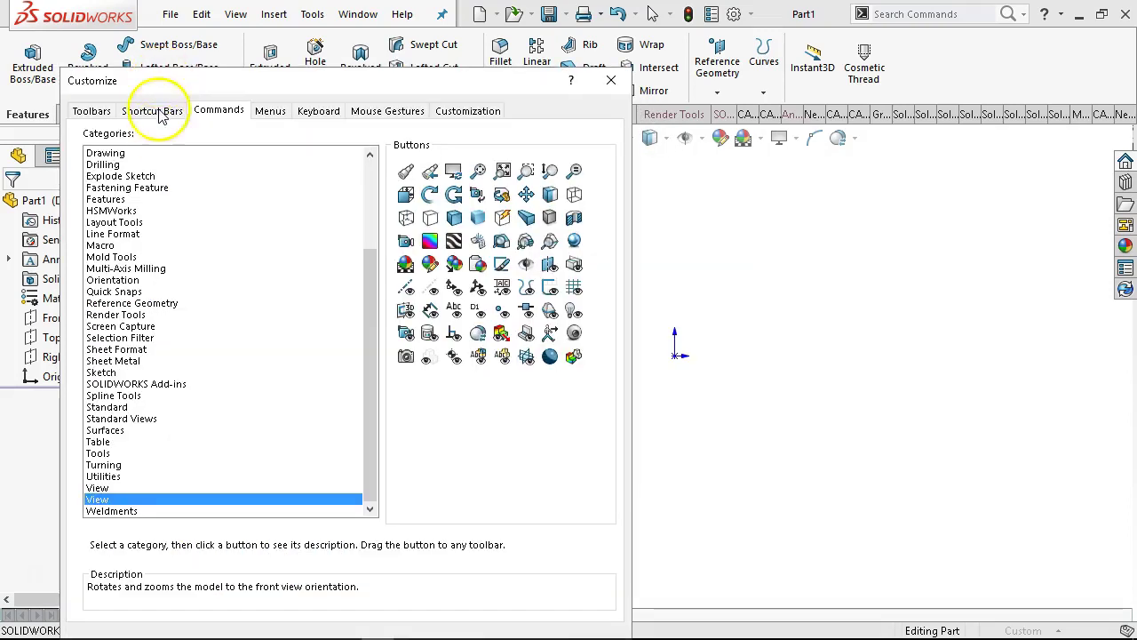
click(124, 488)
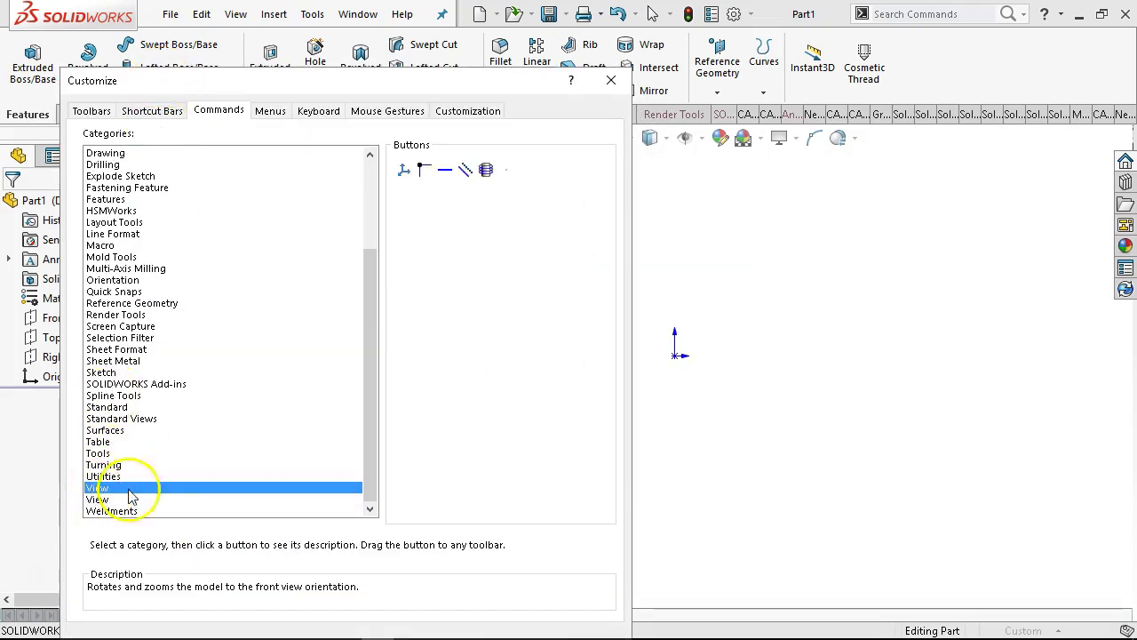
click(454, 177)
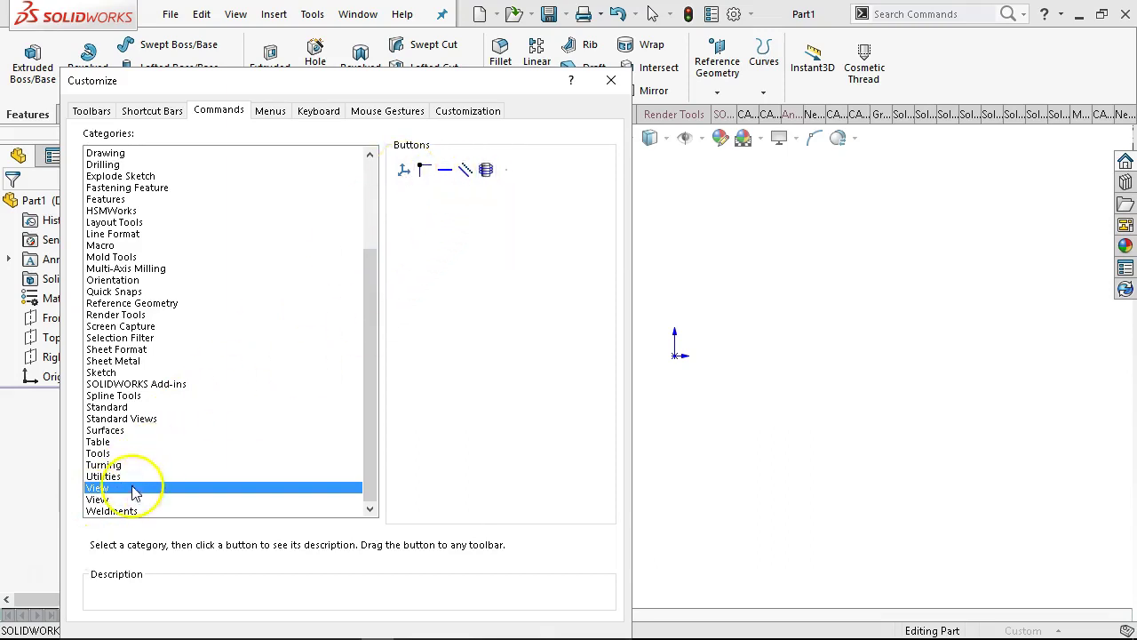
click(97, 500)
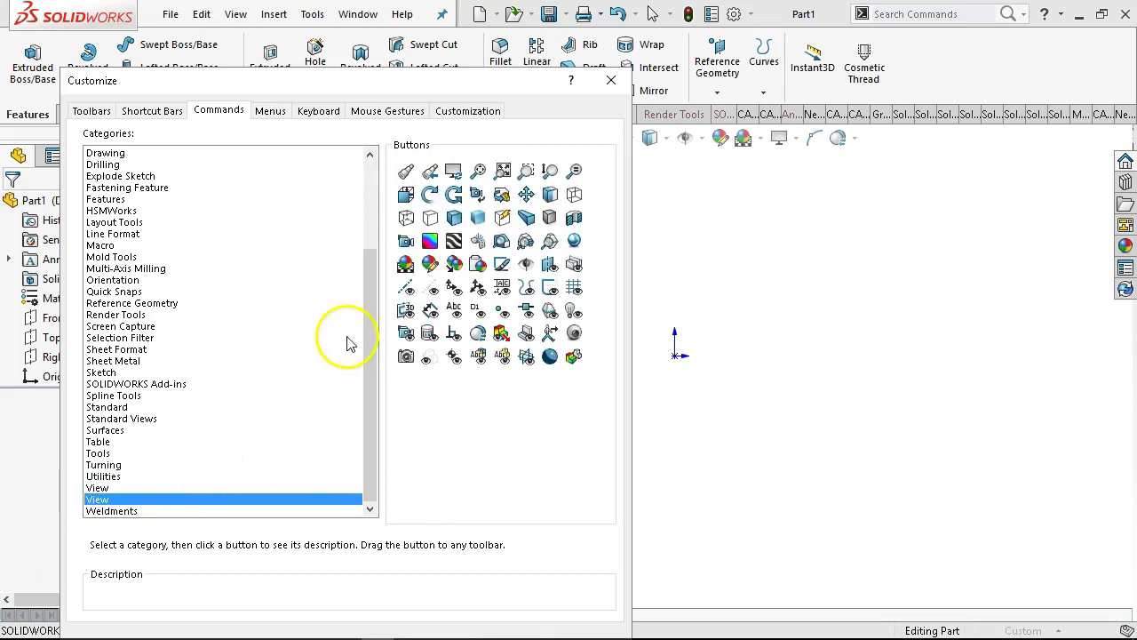
Add two more view commands to the heads-up view toolbar, then show the Sketch commands.
drag(349, 45, 486, 224)
drag(484, 311, 487, 138)
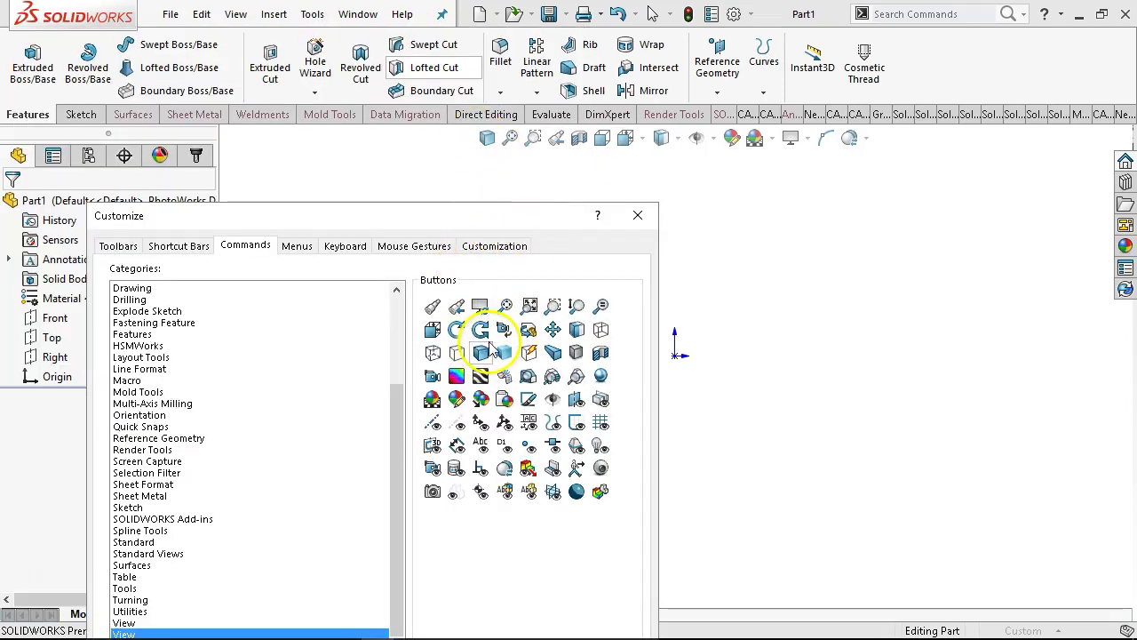
drag(433, 353, 495, 146)
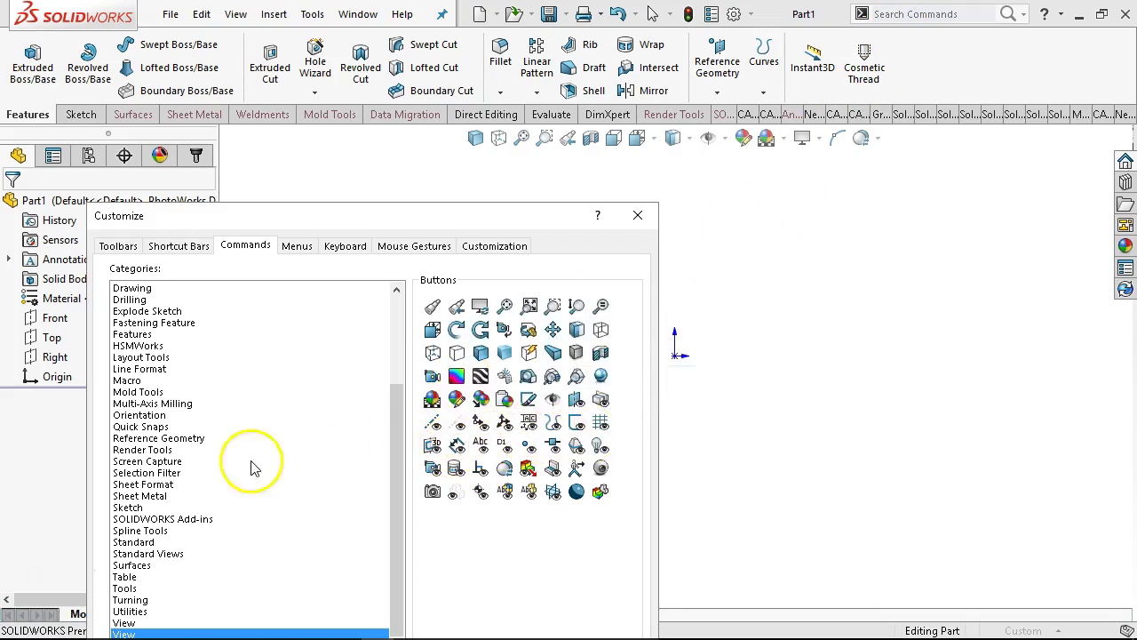
click(139, 509)
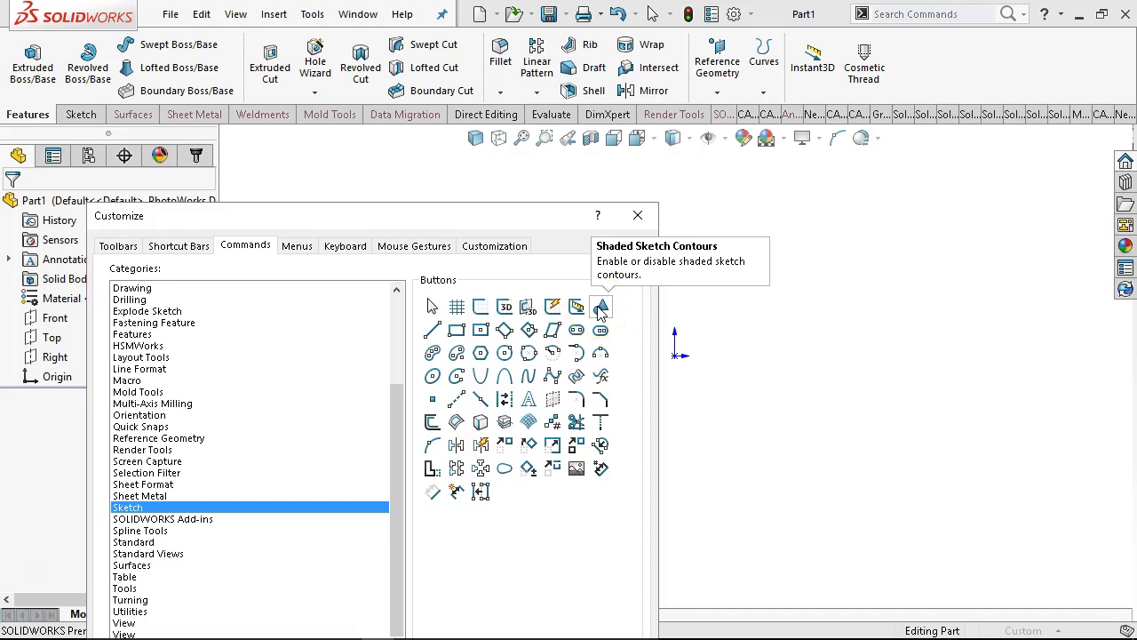
click(81, 114)
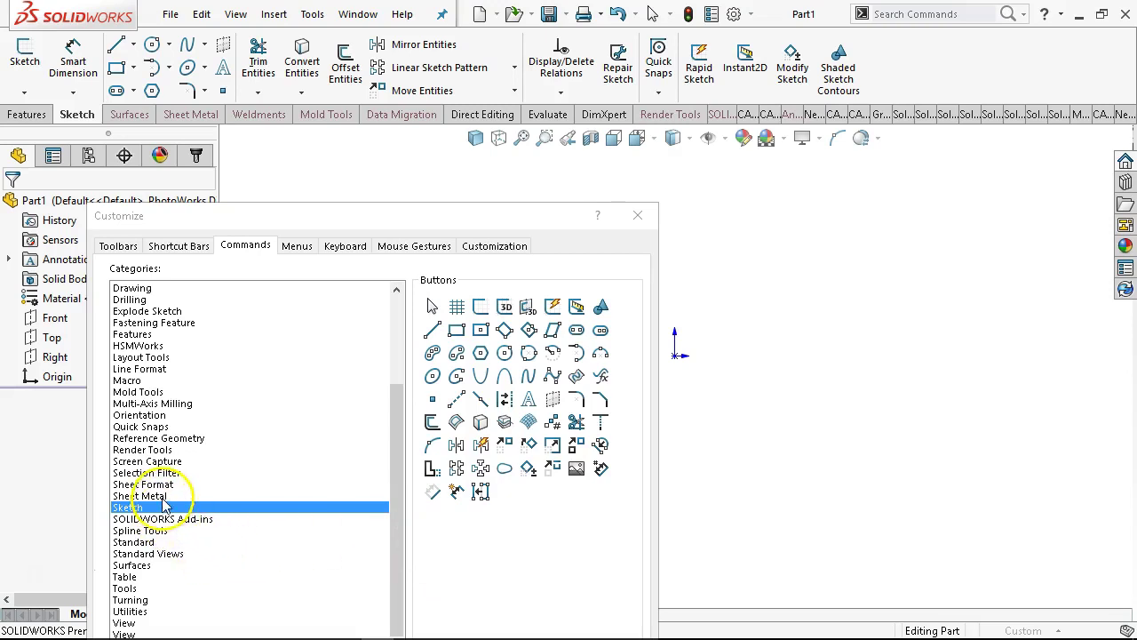
Add Line Thickness and Line Color from Line Format to the Sketch tab, then close Customize.
click(142, 370)
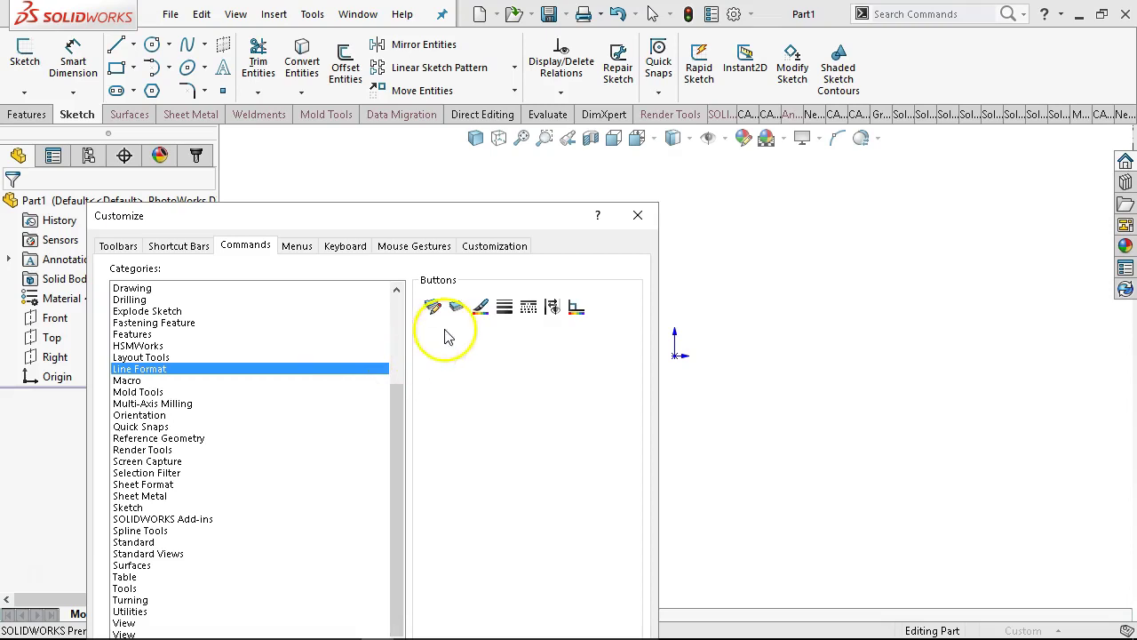
drag(504, 313, 880, 67)
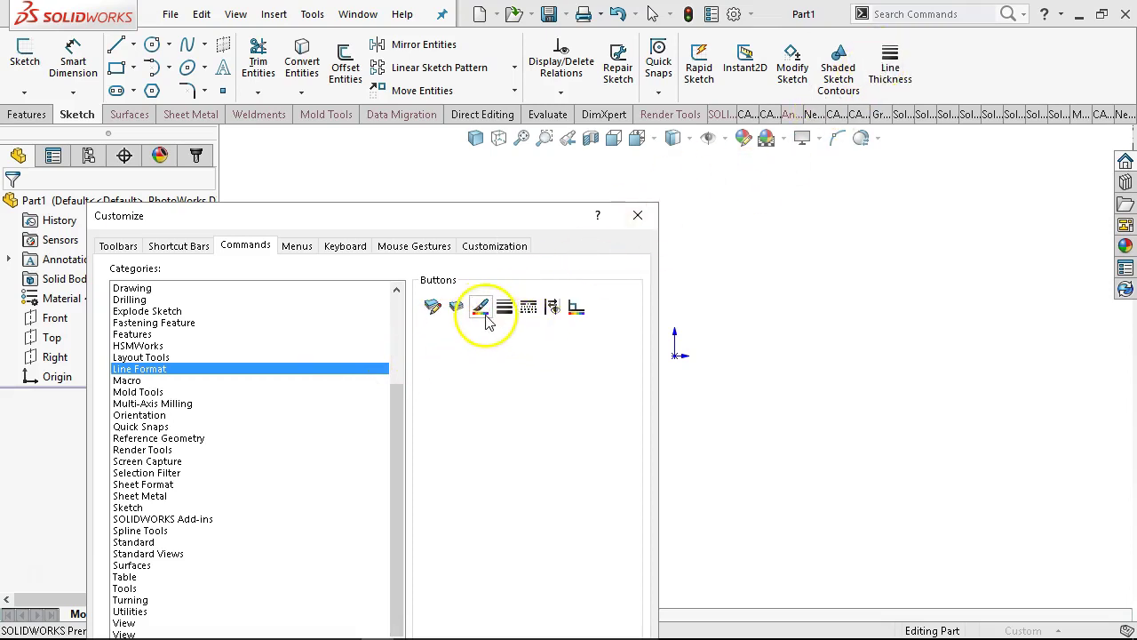
drag(482, 315, 937, 71)
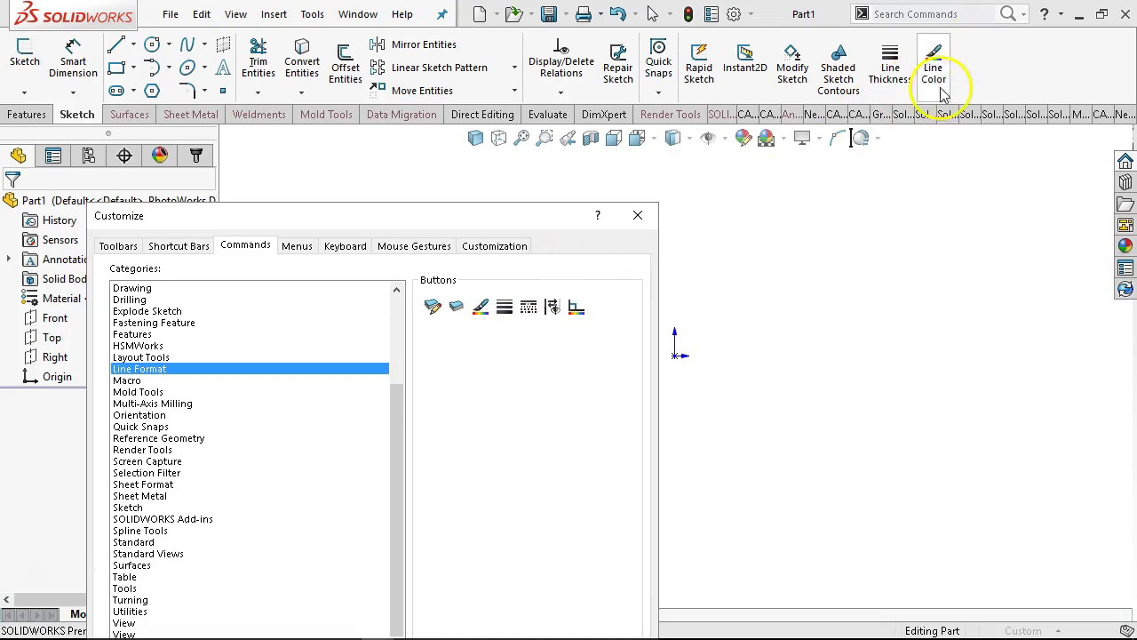
drag(520, 216, 524, 25)
click(468, 592)
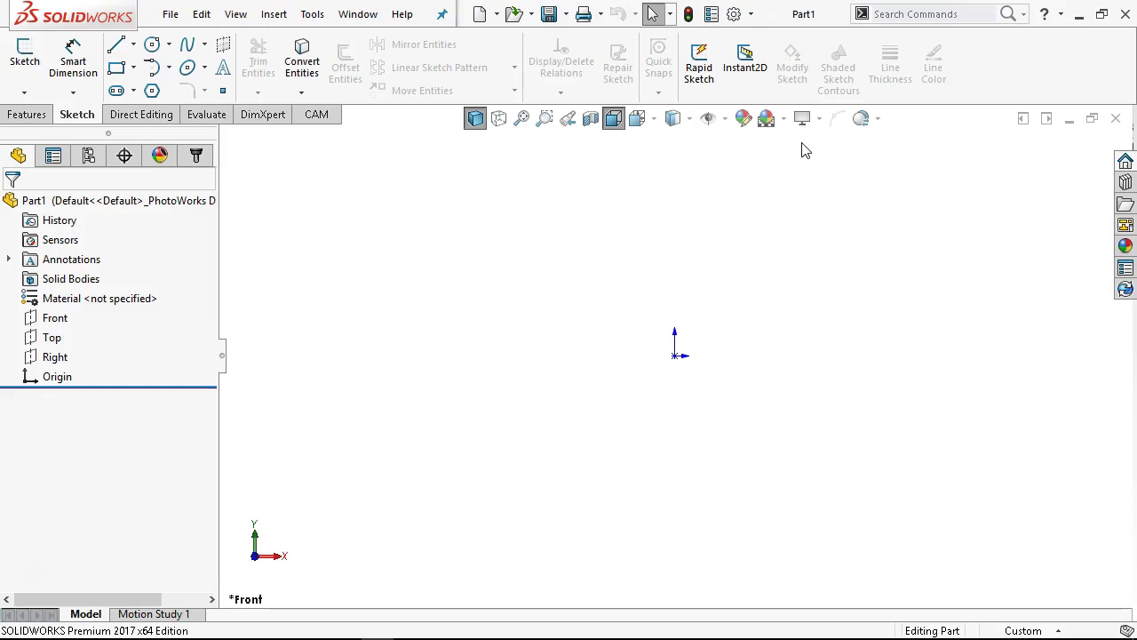
Start Save As and set the file type to Part Templates (*.prtdot).
click(682, 182)
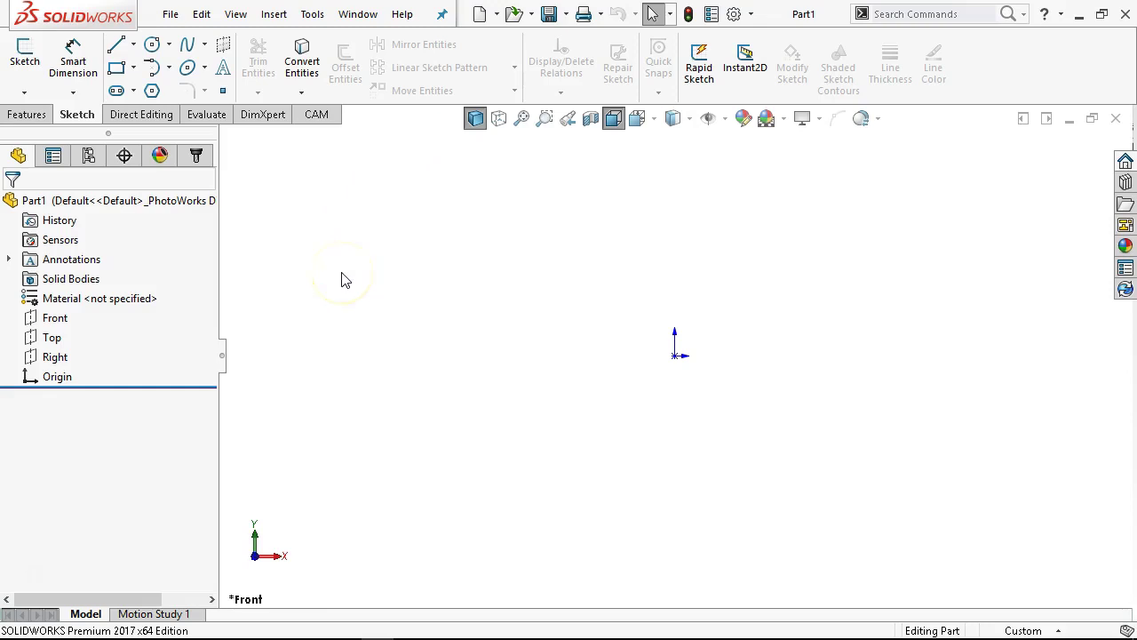
click(171, 16)
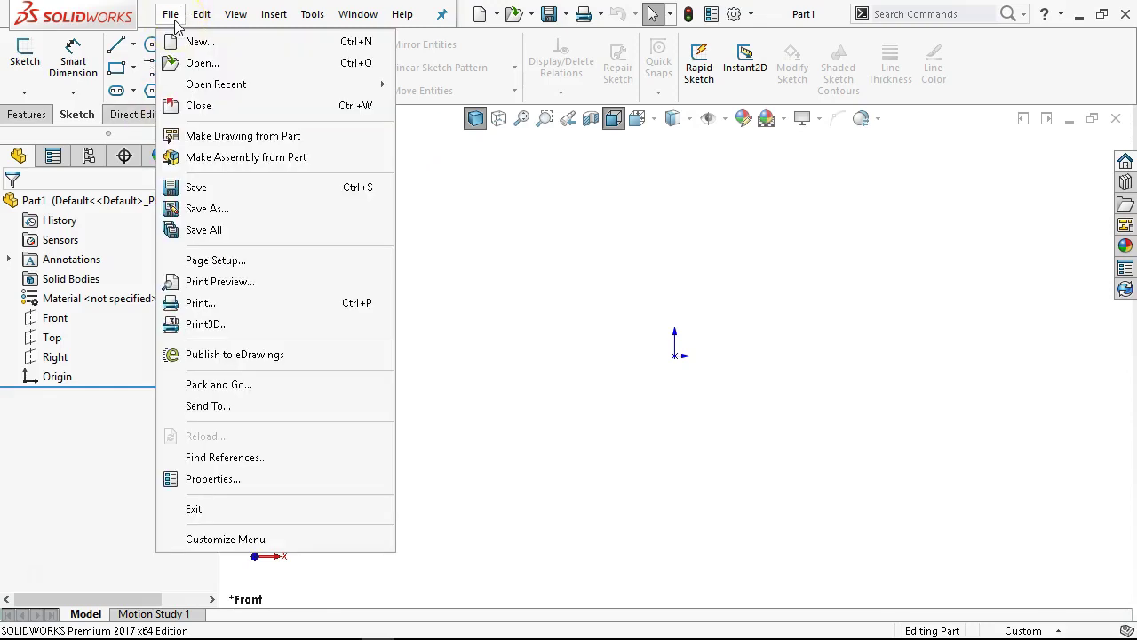
click(246, 209)
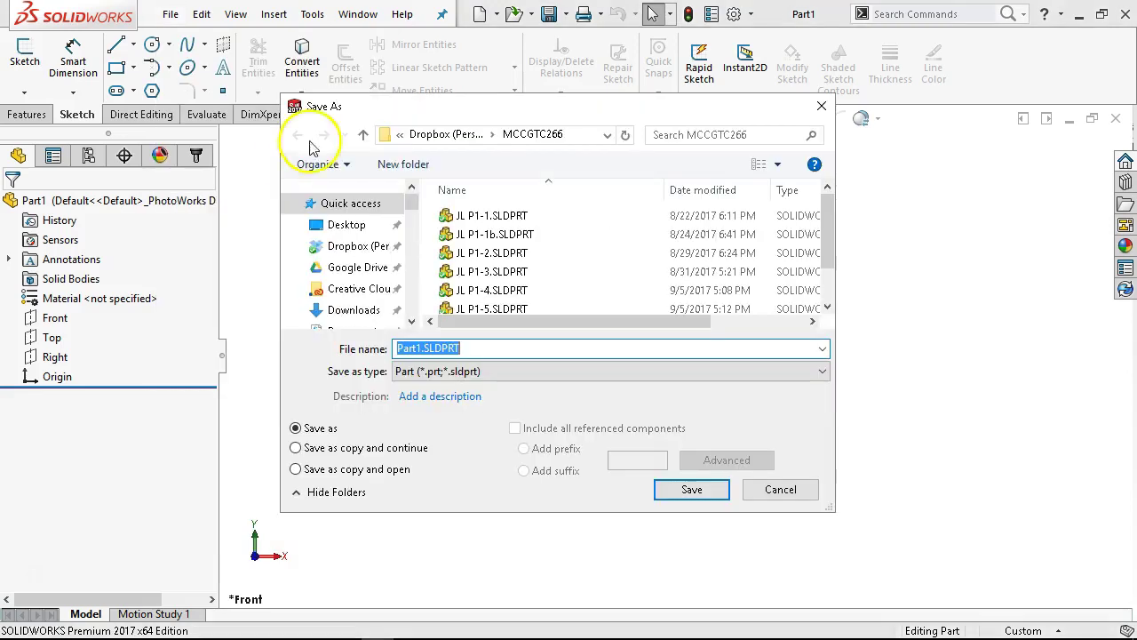
drag(394, 97, 397, 24)
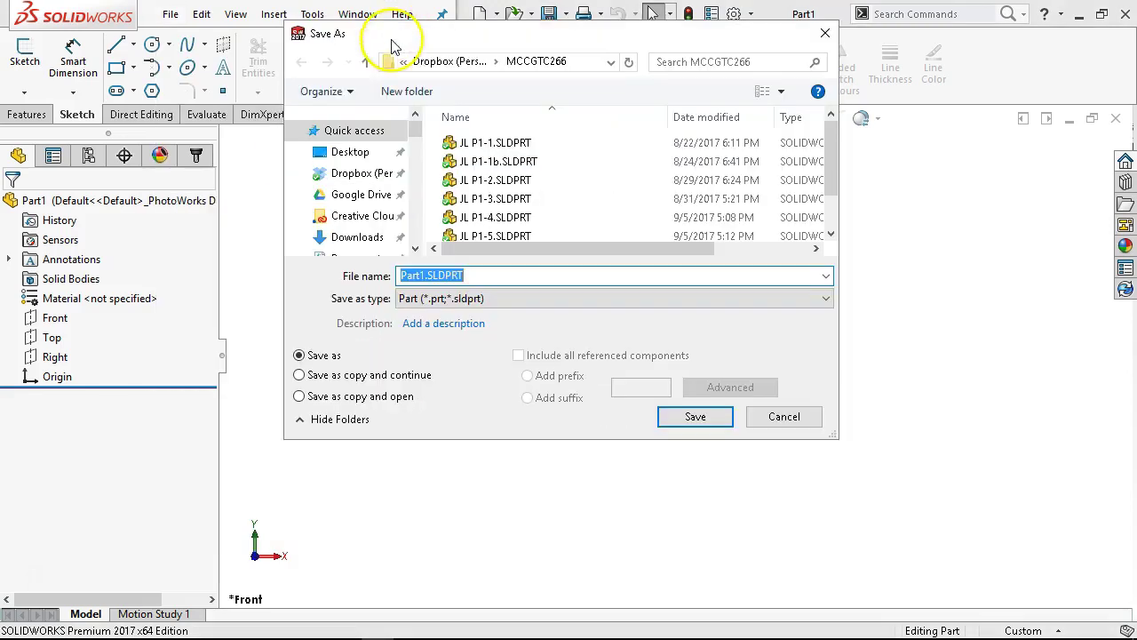
click(431, 305)
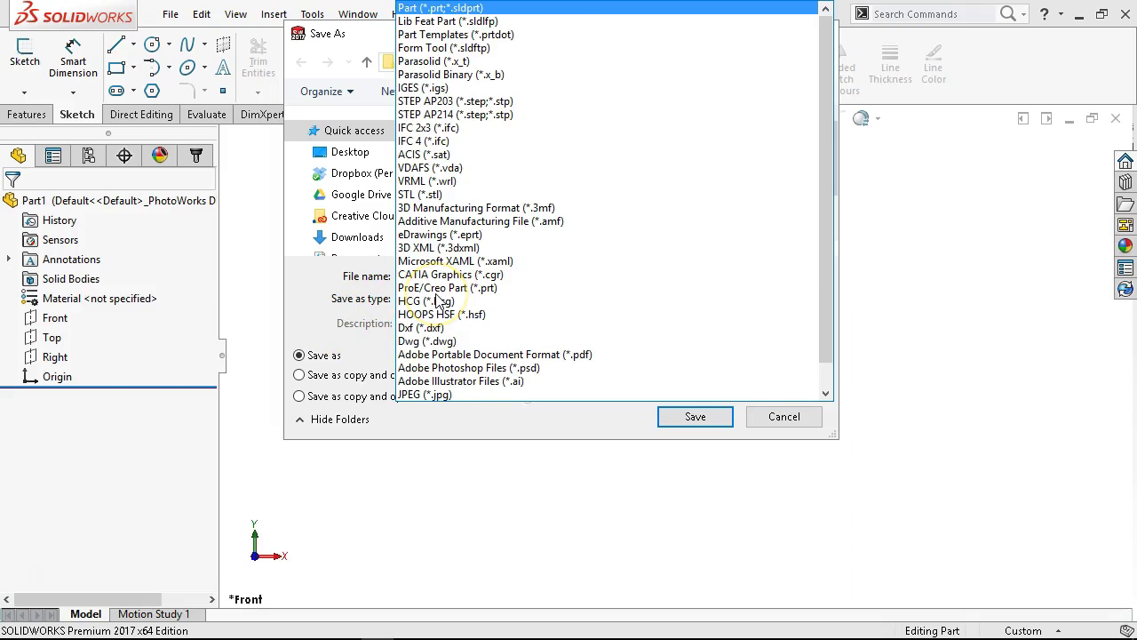
click(503, 34)
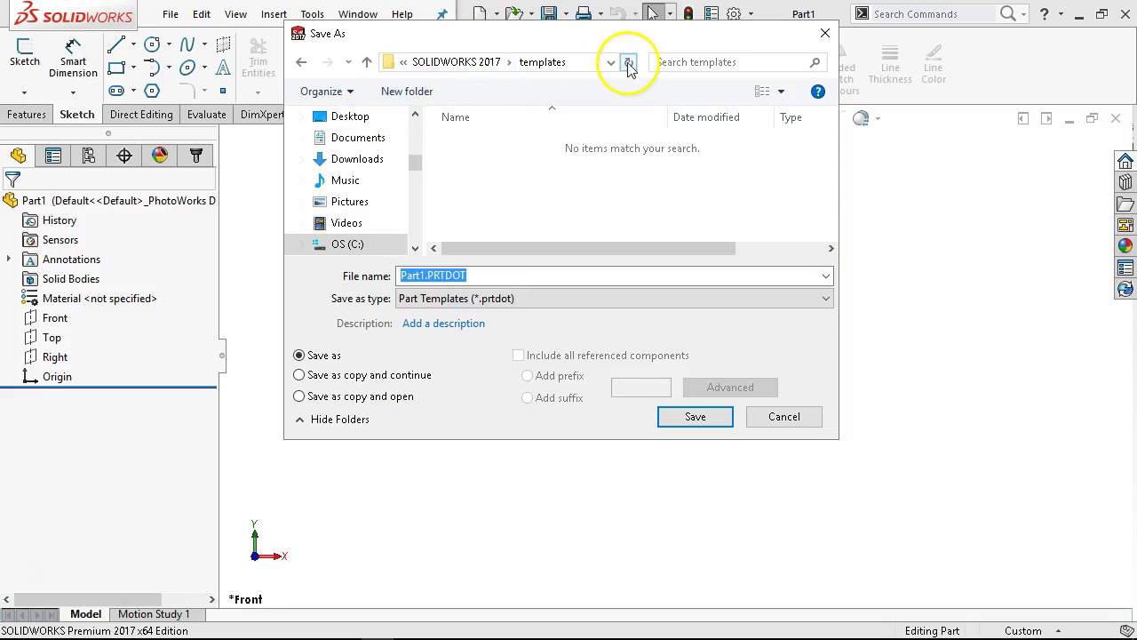
Save the template as 'Part In-Frac' in Dropbox > SW2017 System Files > SW Templates.
drag(414, 166, 414, 129)
click(373, 138)
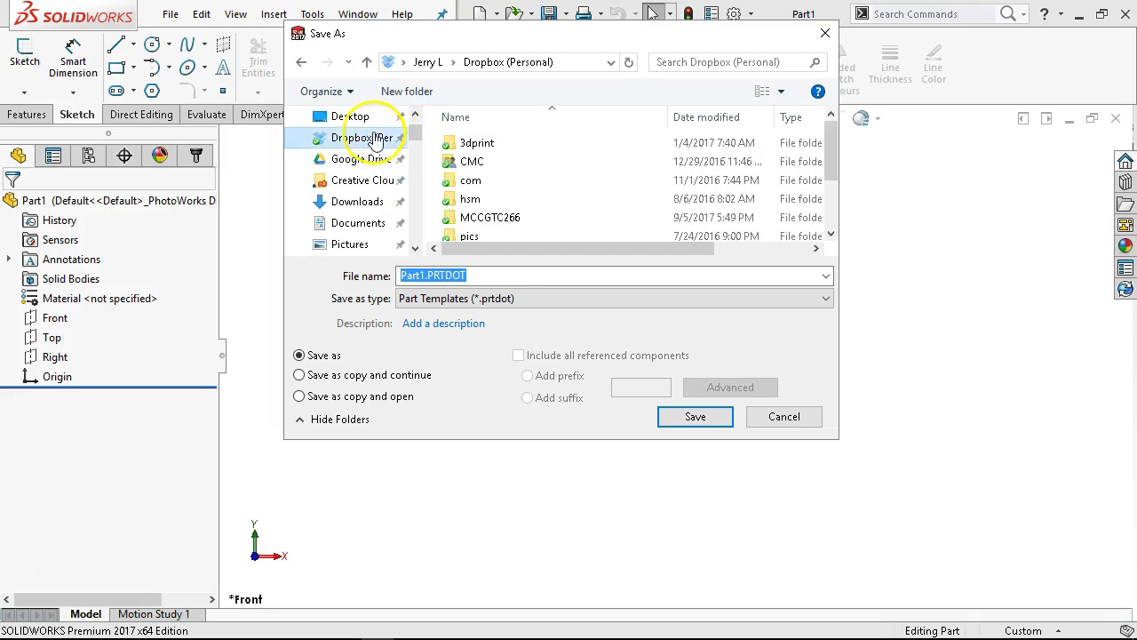
scroll(536, 161, down, 2)
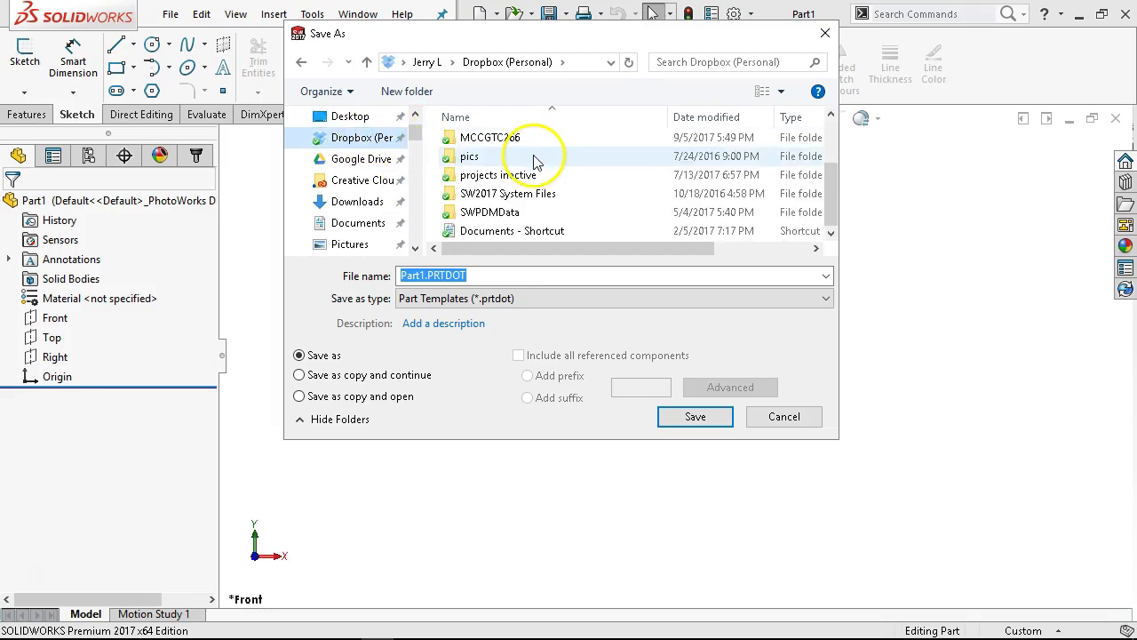
double_click(490, 193)
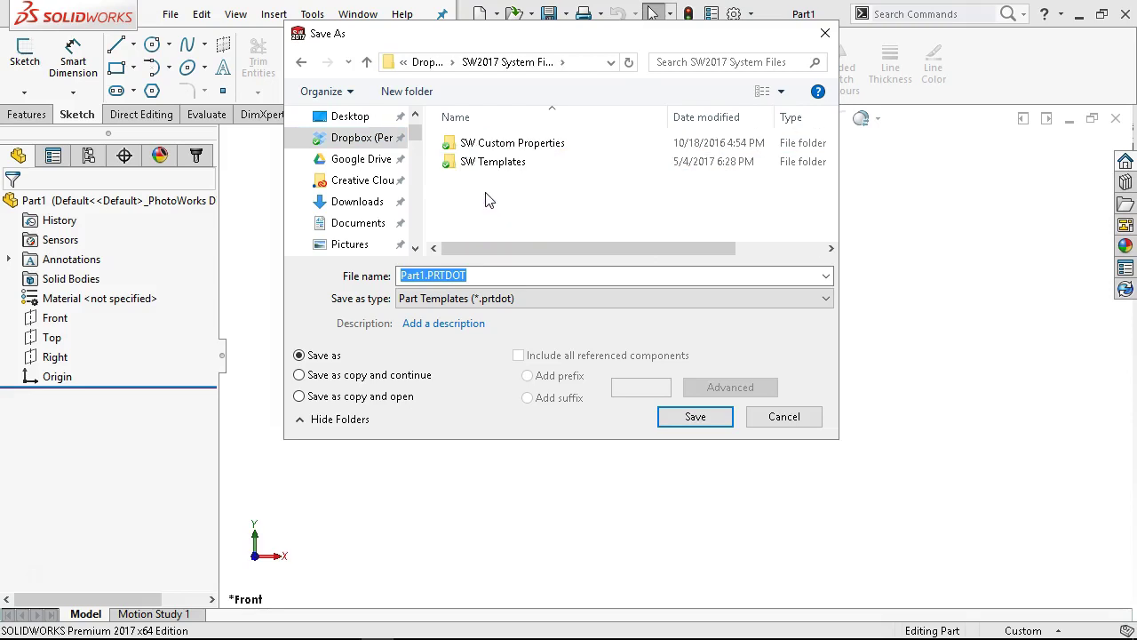
click(492, 173)
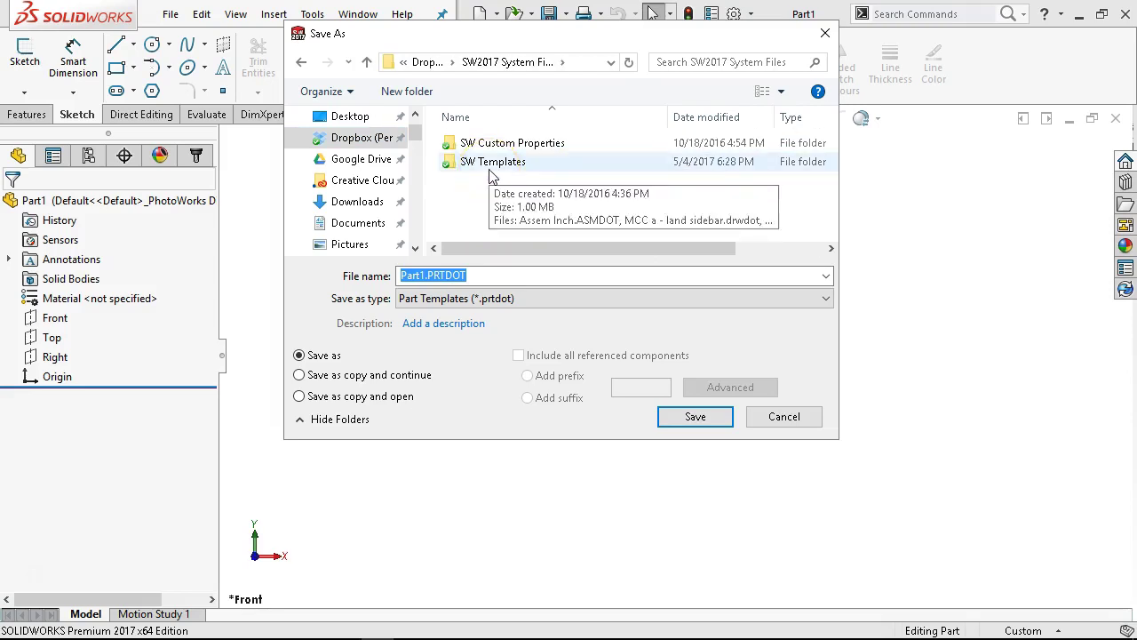
double_click(491, 172)
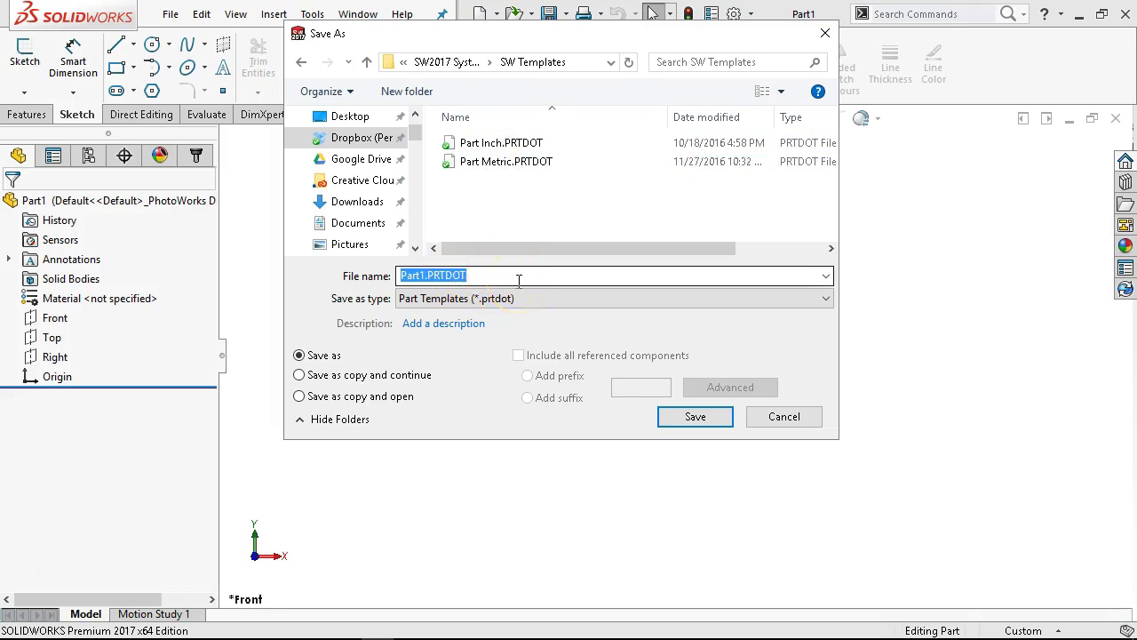
key(Down)
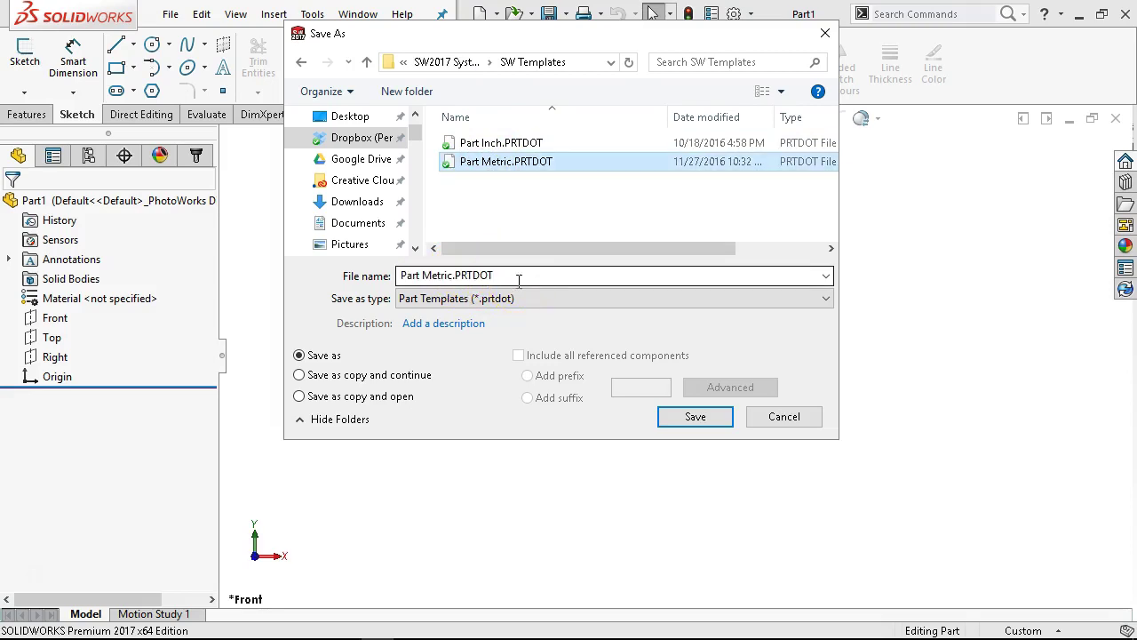
click(462, 277)
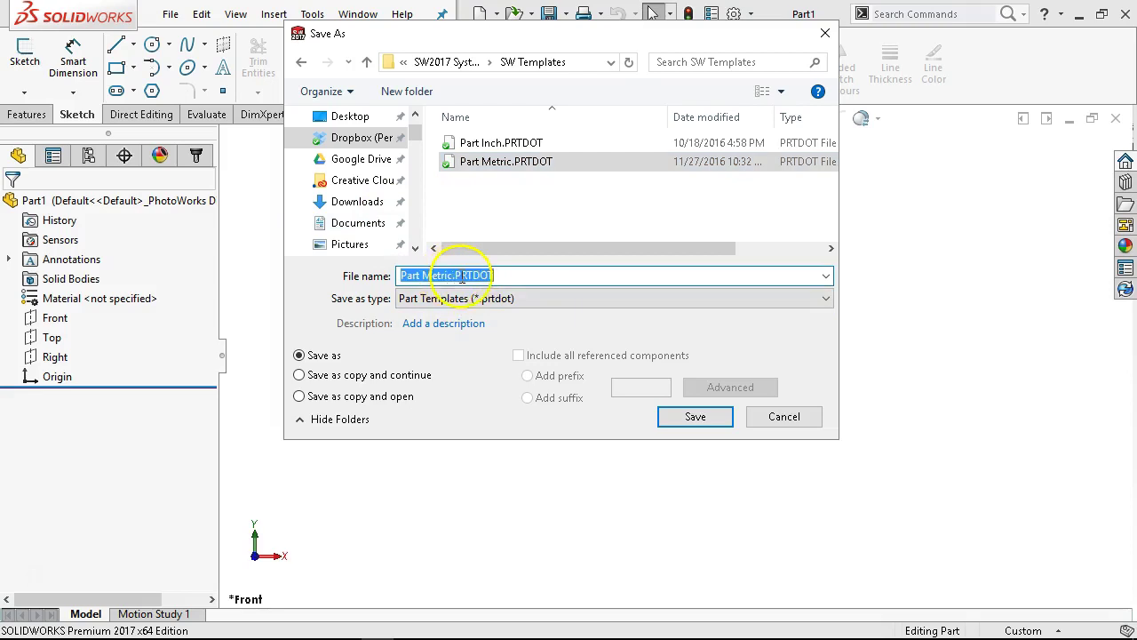
text(Part )
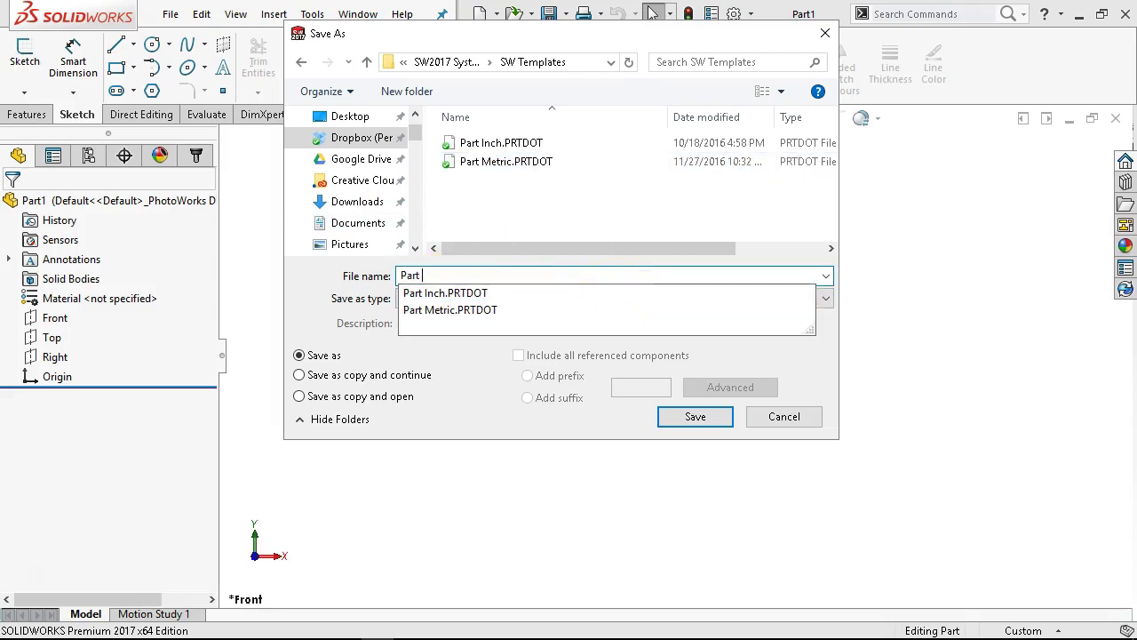
text(In-Frac)
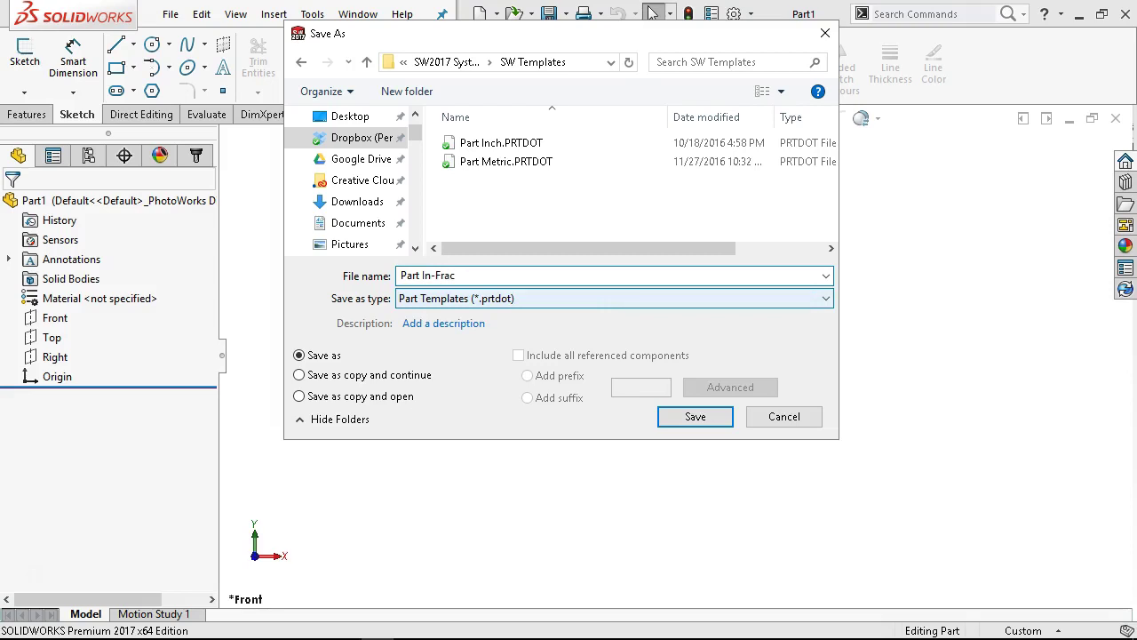
click(689, 416)
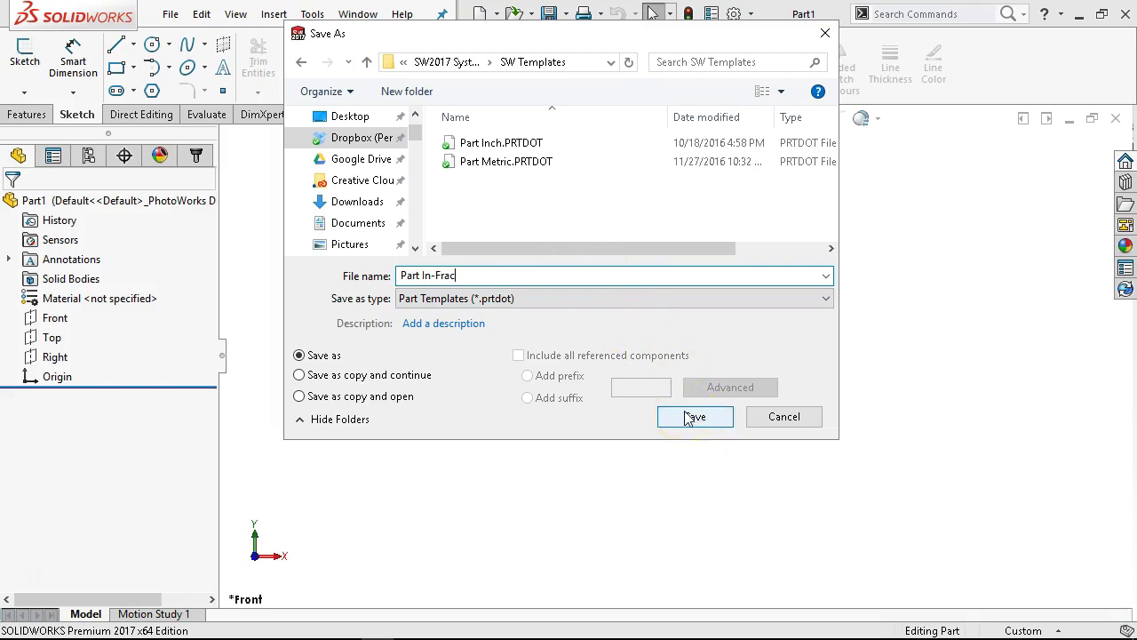
click(689, 418)
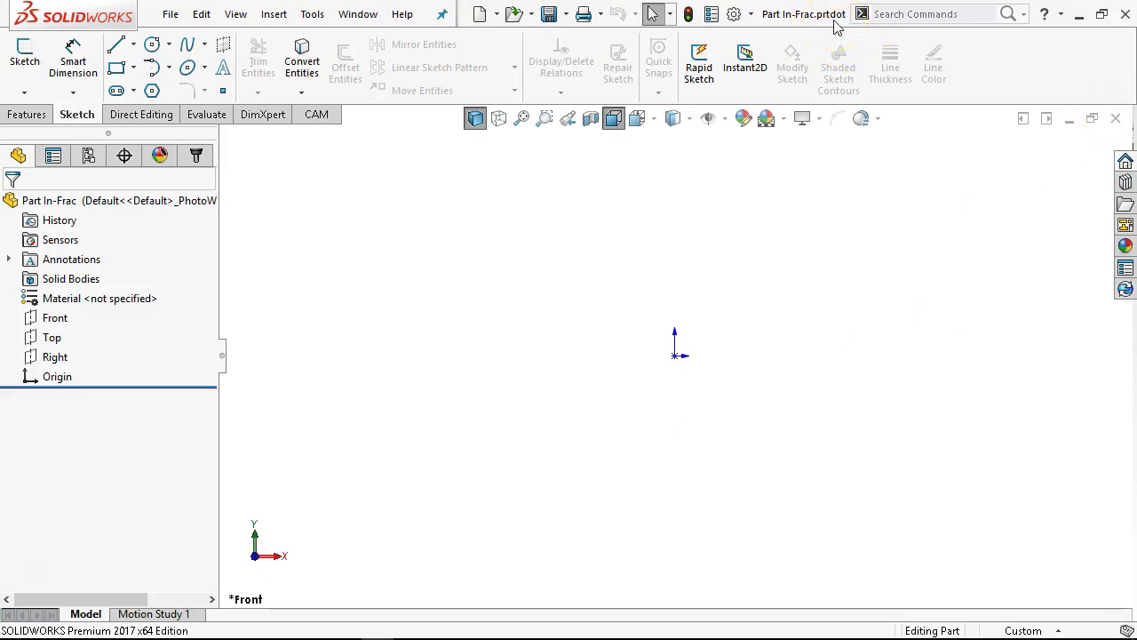
Close the saved template, create a new Part2, then close Part2 as well.
click(1116, 118)
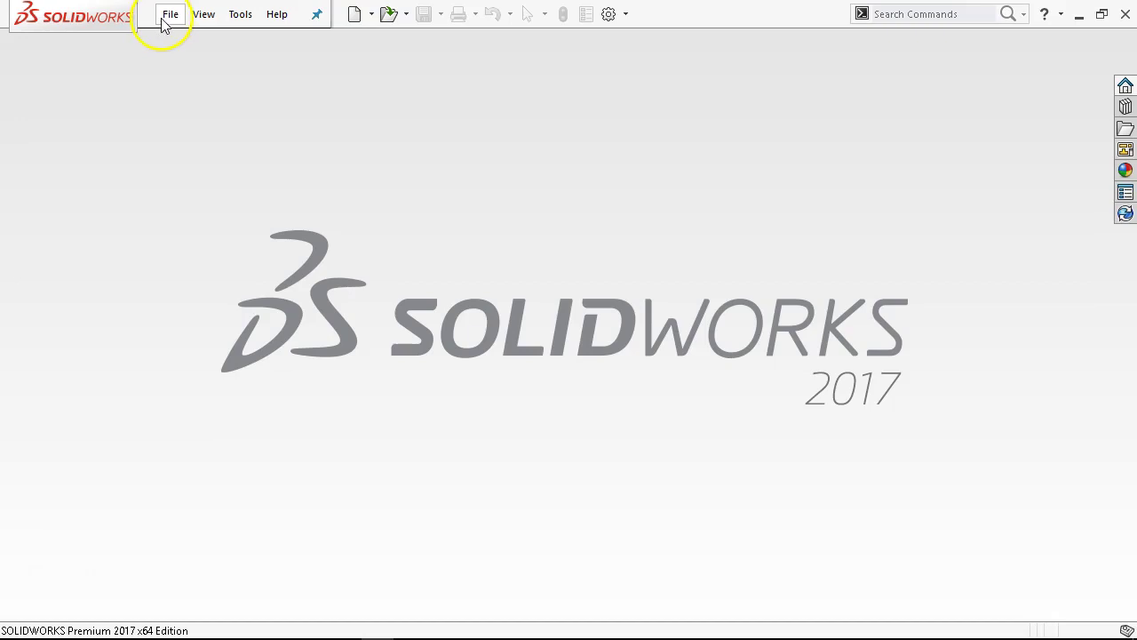
click(354, 14)
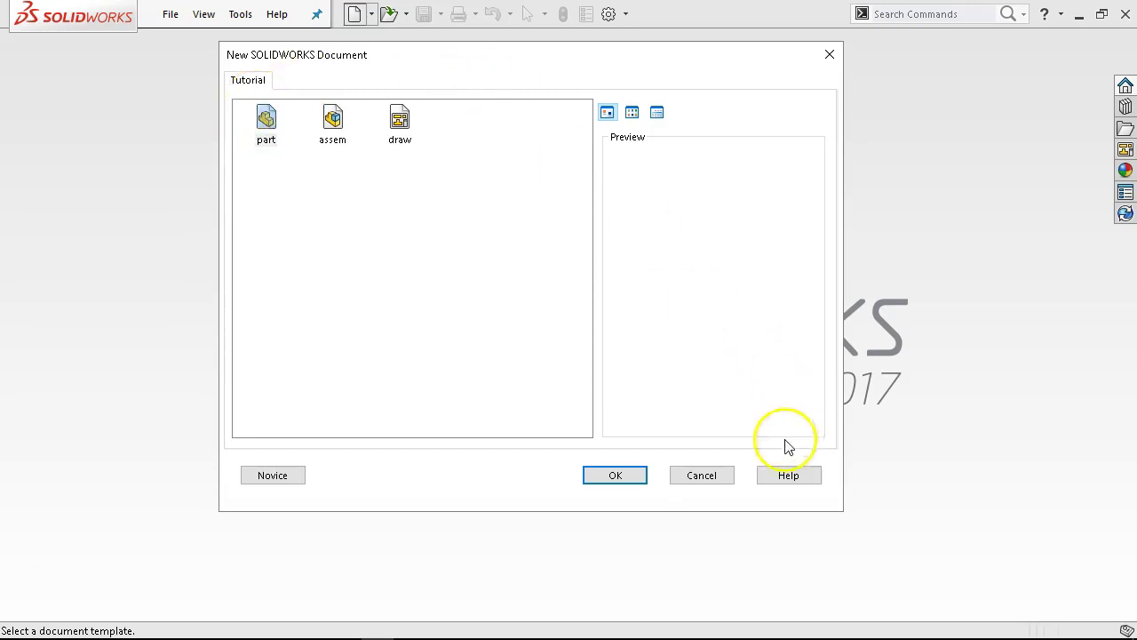
click(284, 471)
double_click(320, 246)
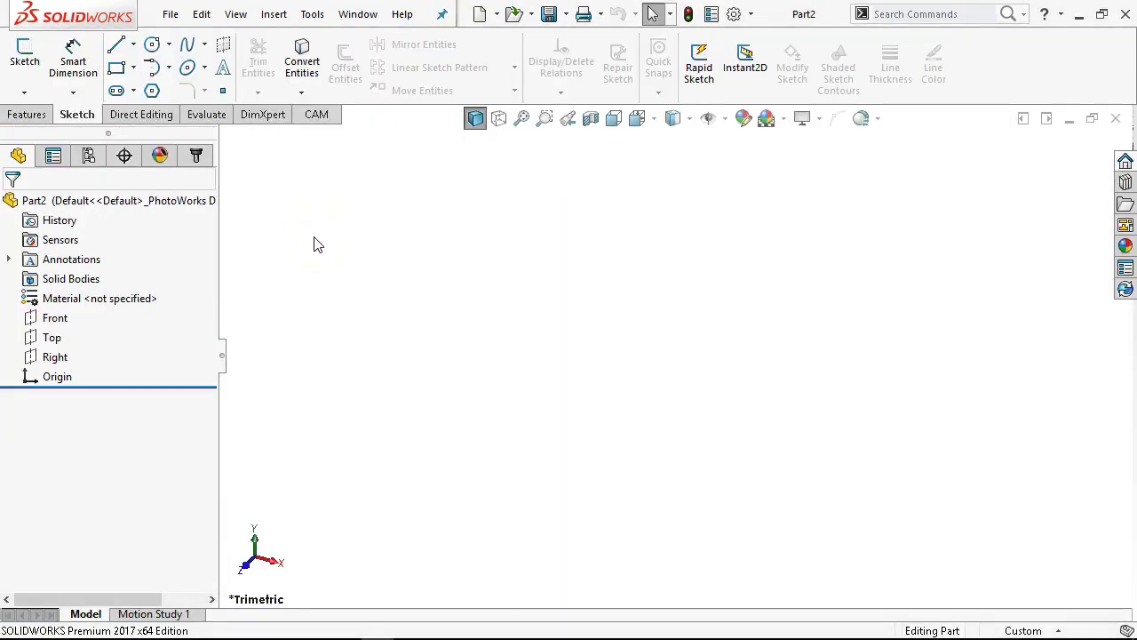
click(1118, 122)
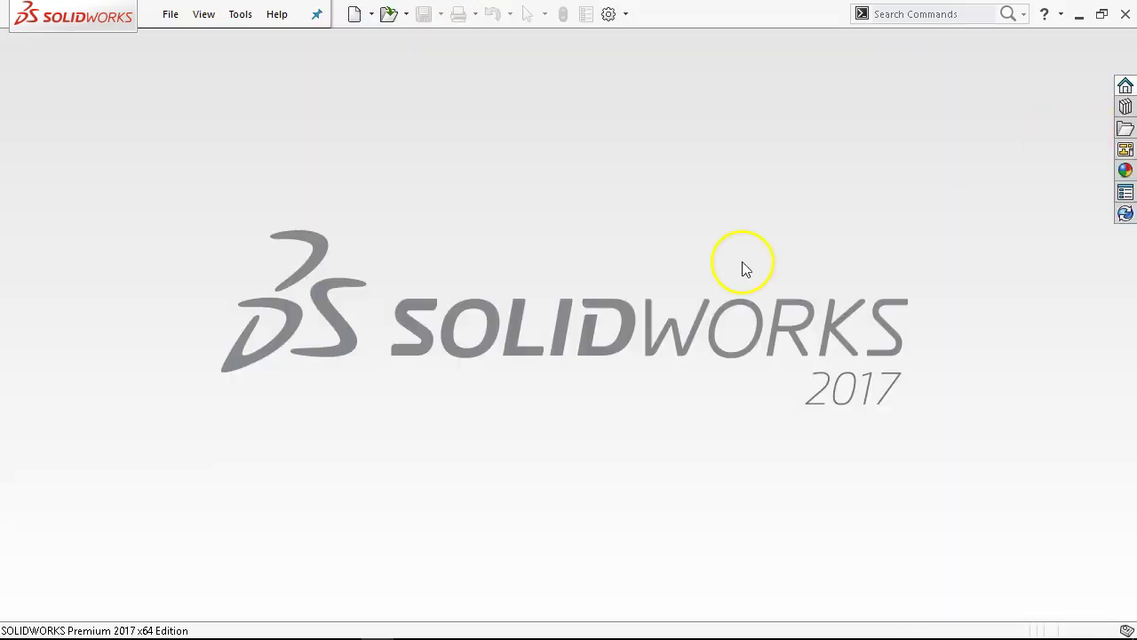
Open the Add-Ins list and dismiss it without changes.
click(628, 13)
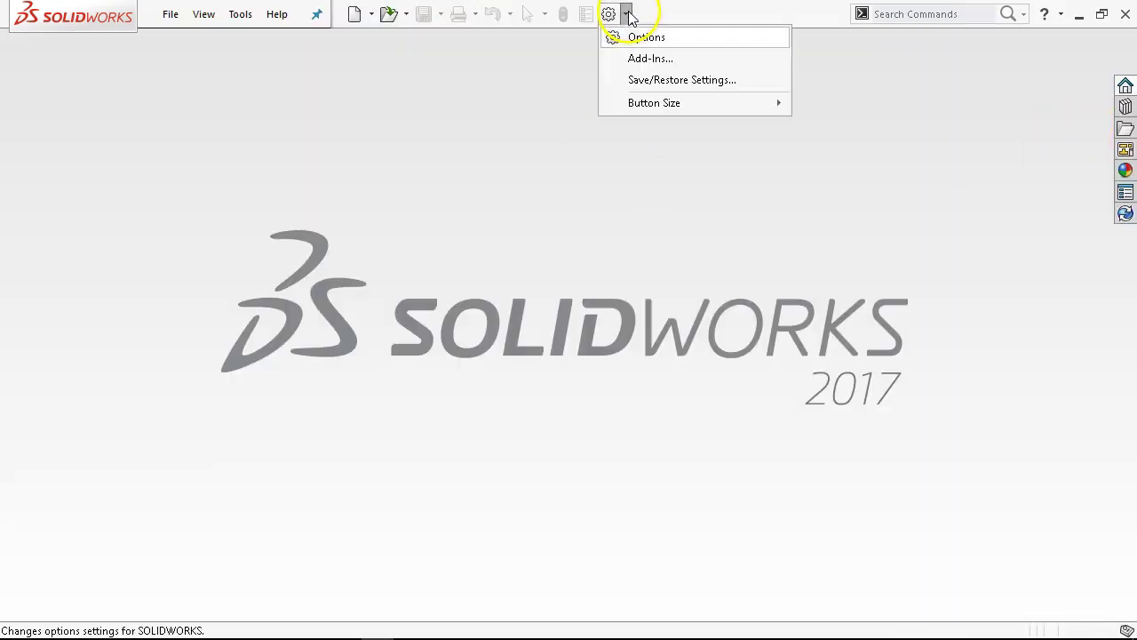
click(640, 59)
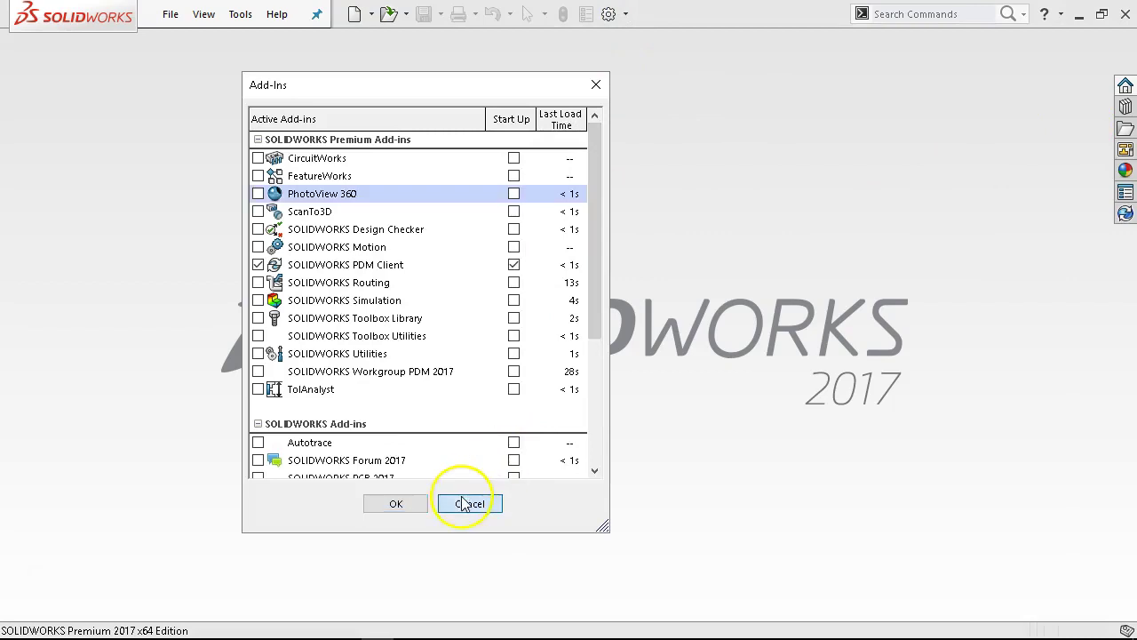
click(468, 503)
Add the Dropbox SW2017 System Files\SW Templates folder to Document Templates file locations.
click(609, 13)
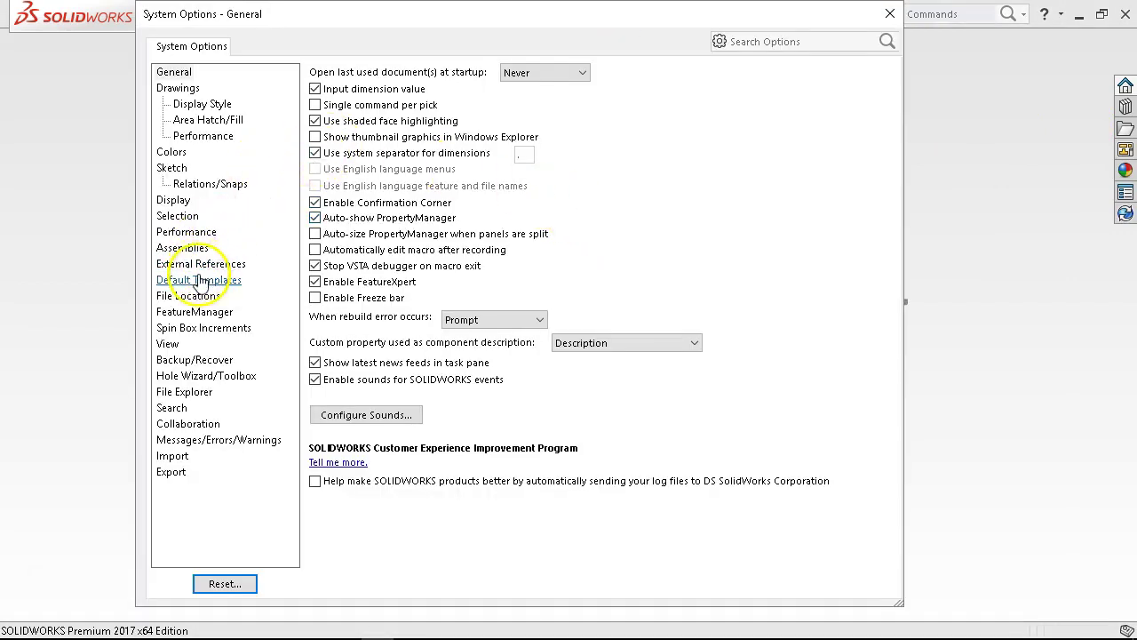
click(182, 296)
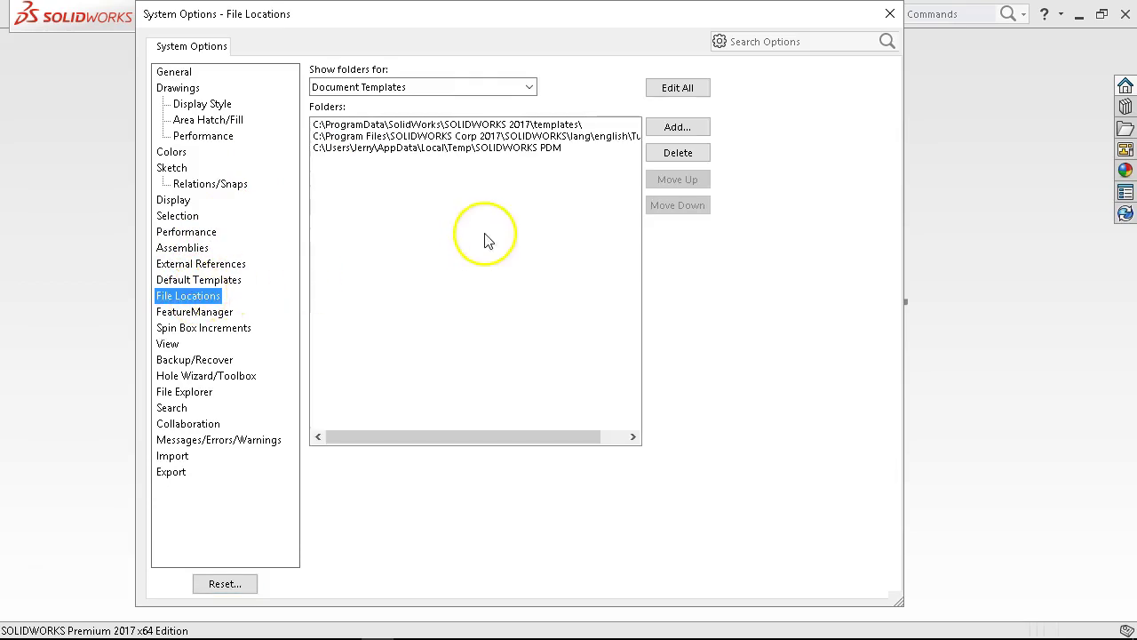
click(484, 89)
click(482, 89)
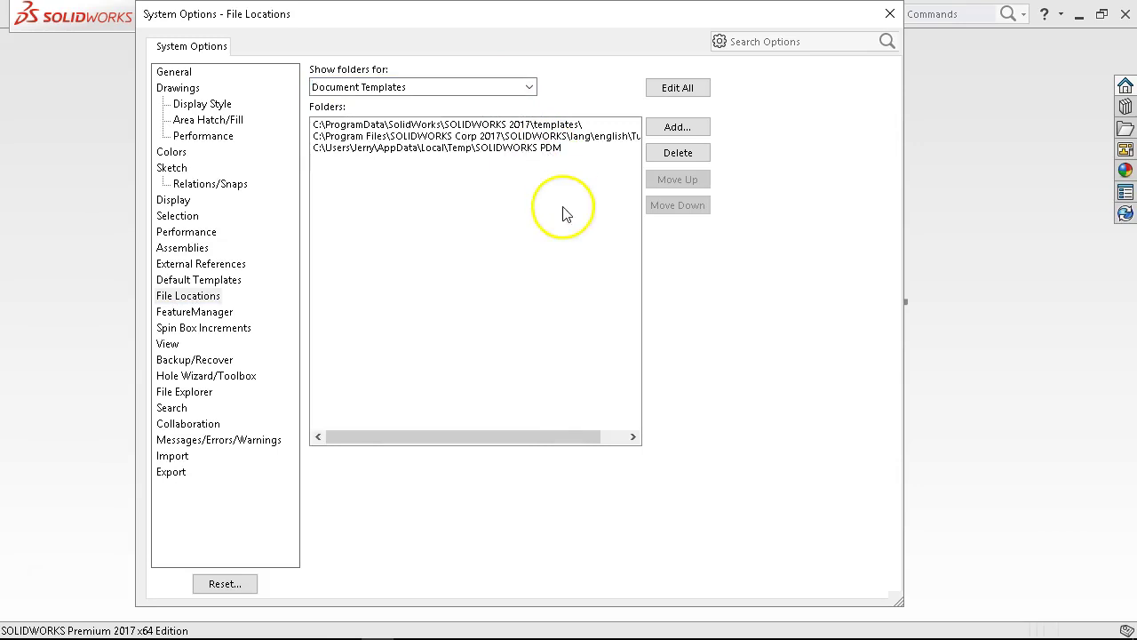
click(658, 126)
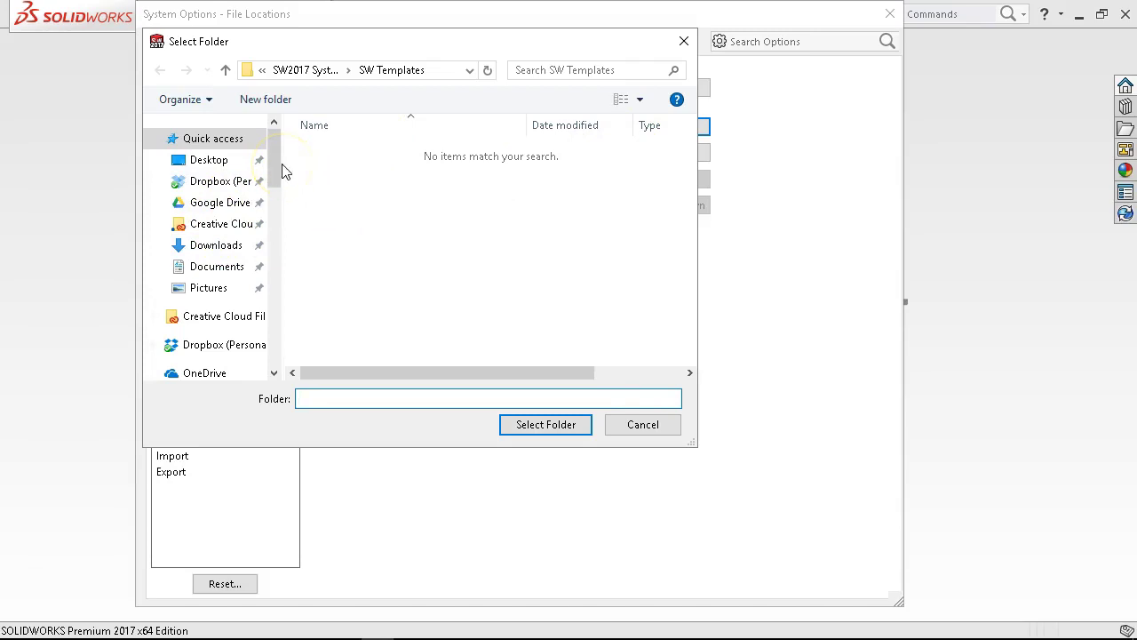
click(223, 182)
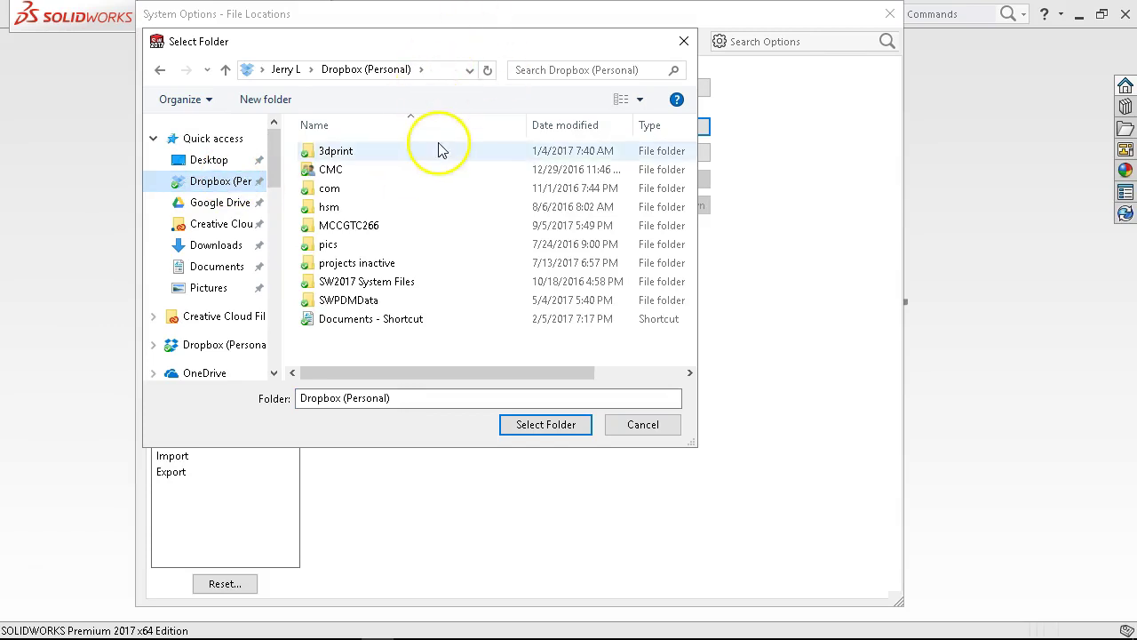
double_click(396, 280)
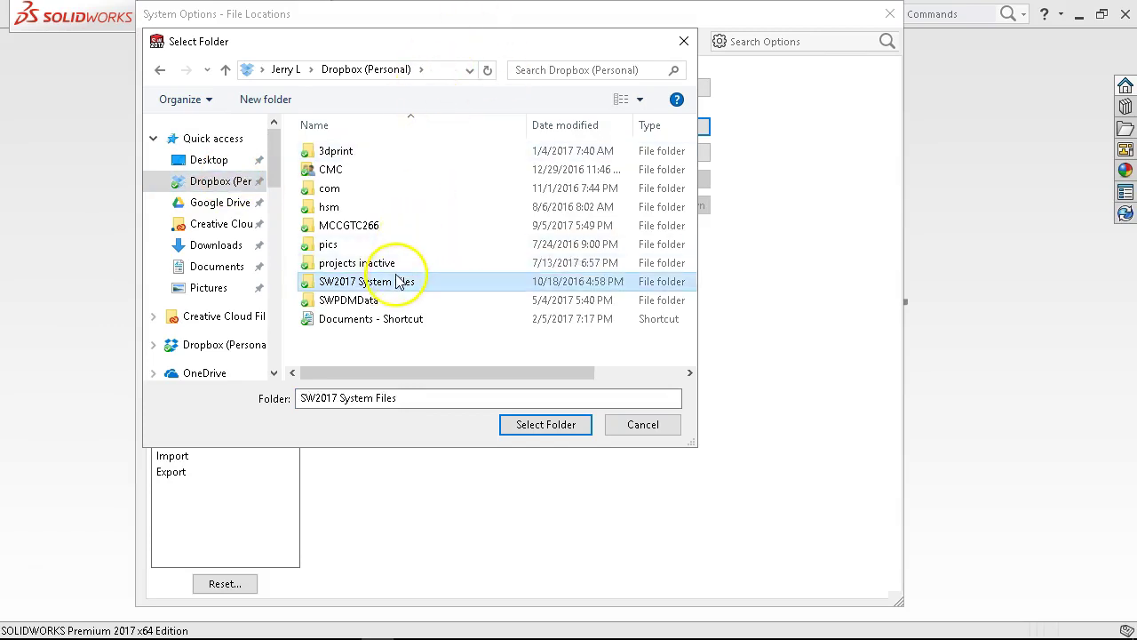
click(354, 171)
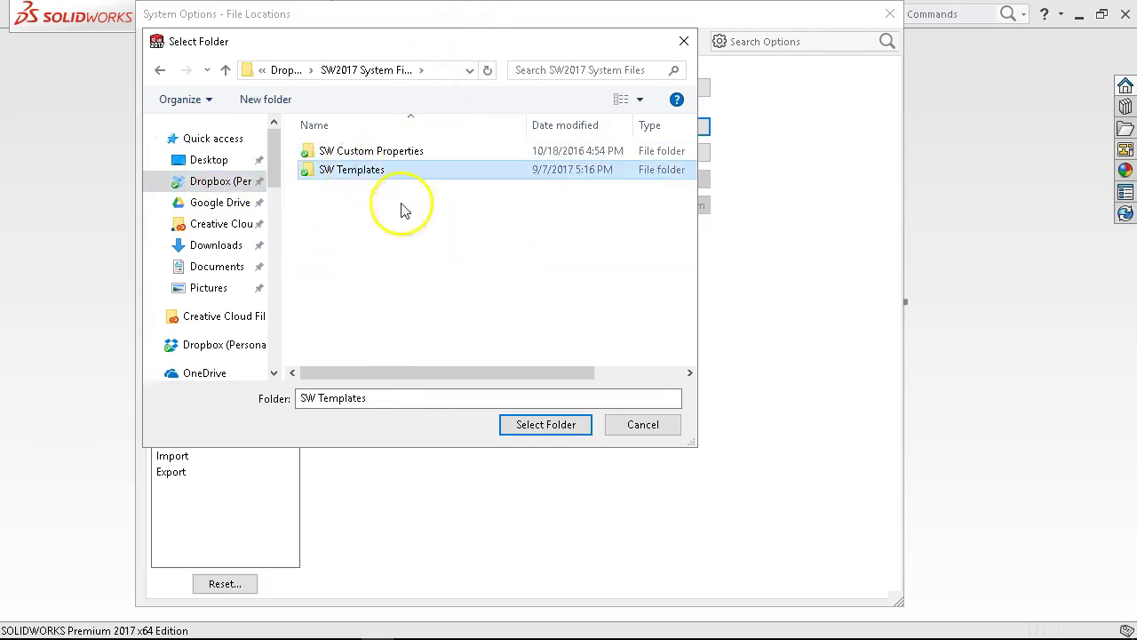
click(544, 424)
Move the SW Templates path to the top, confirm Yes, and close System Options.
click(494, 160)
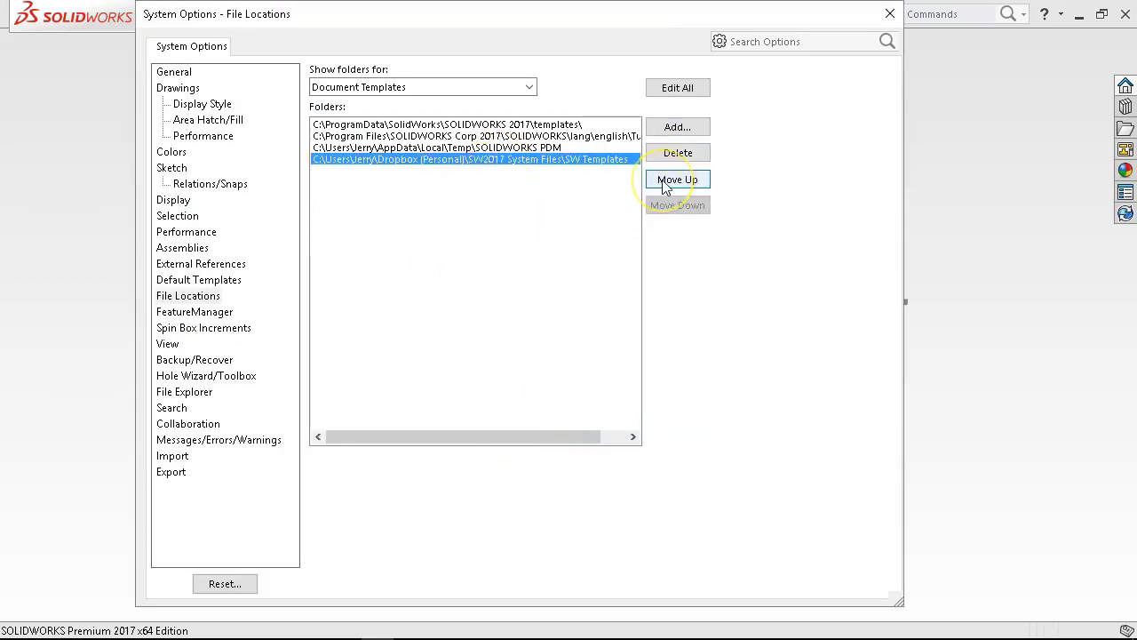
click(665, 182)
click(663, 181)
click(663, 181)
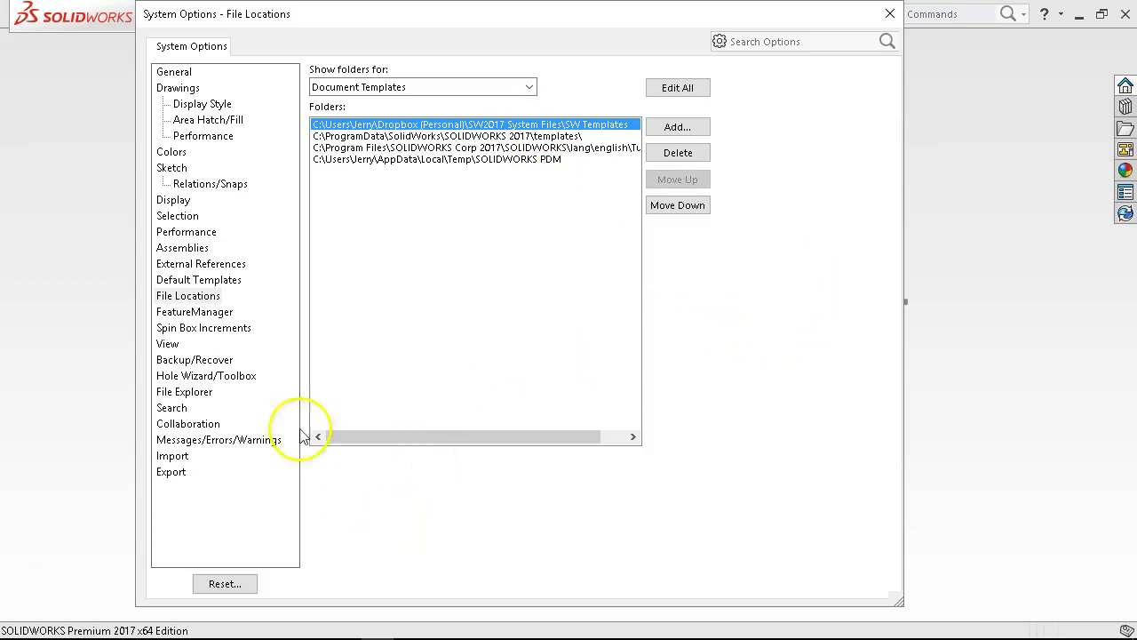
click(177, 90)
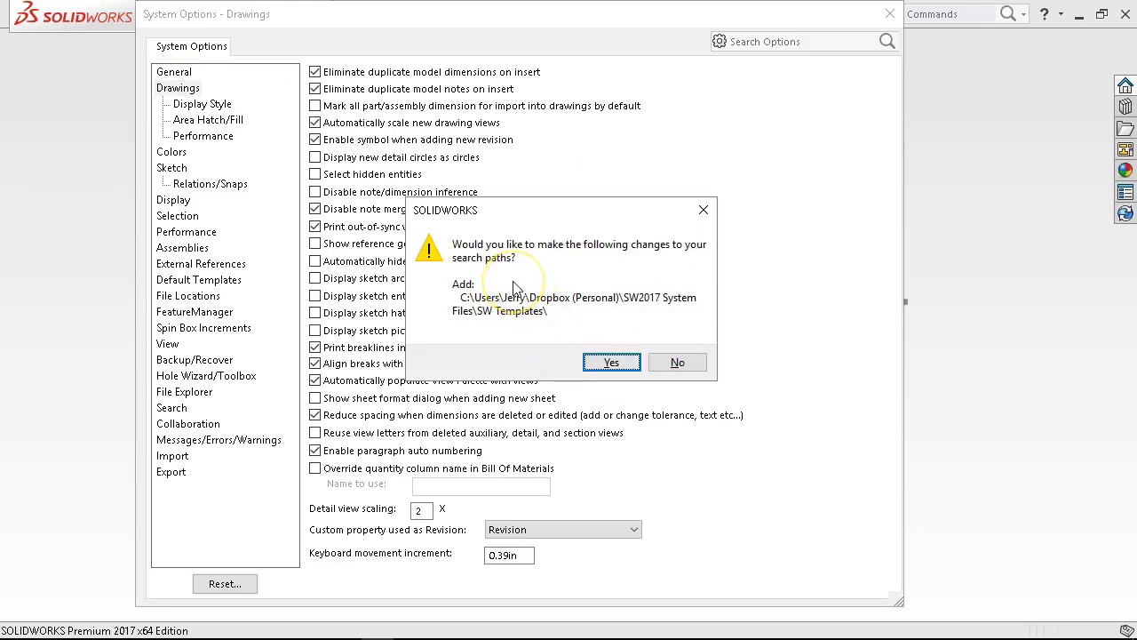
click(604, 364)
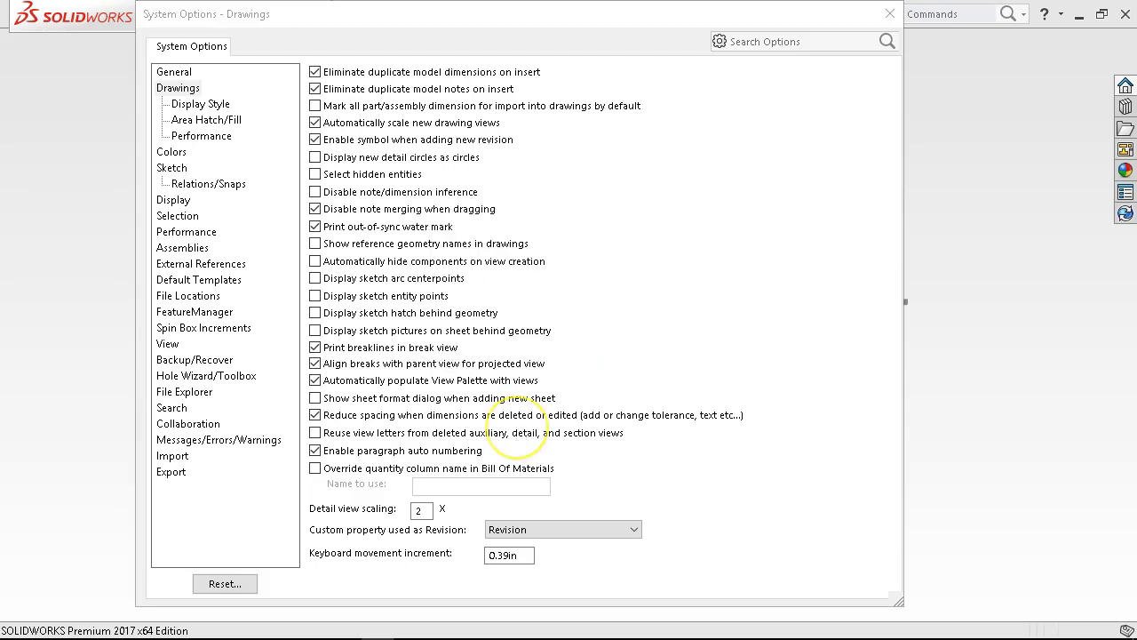
key(Return)
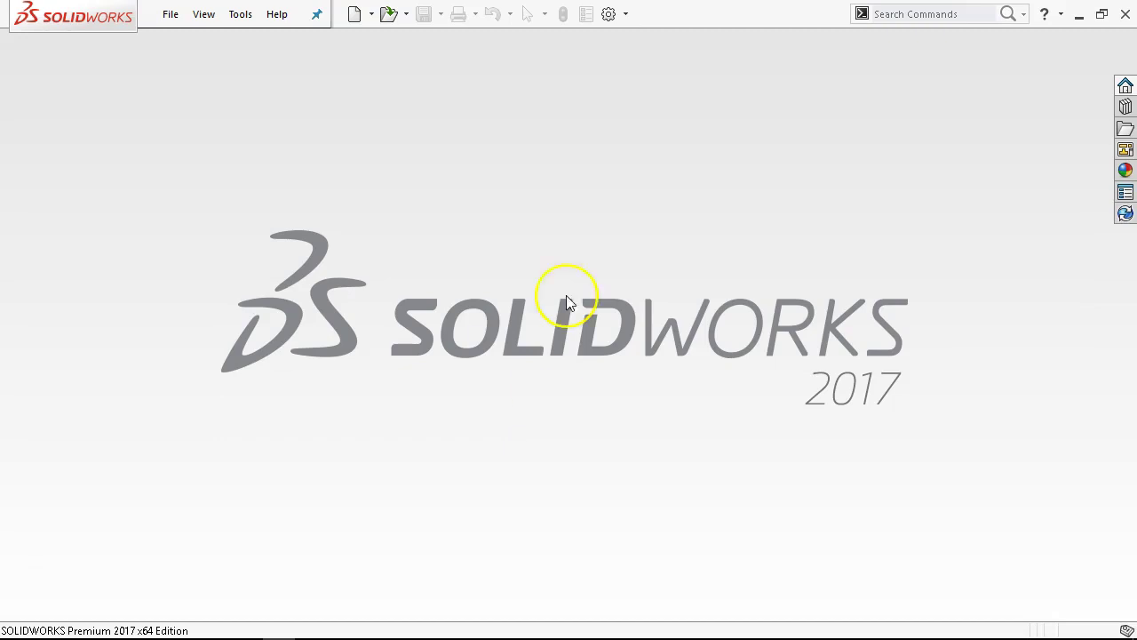
Create a new part Part3 from the Part In-Frac template.
click(359, 16)
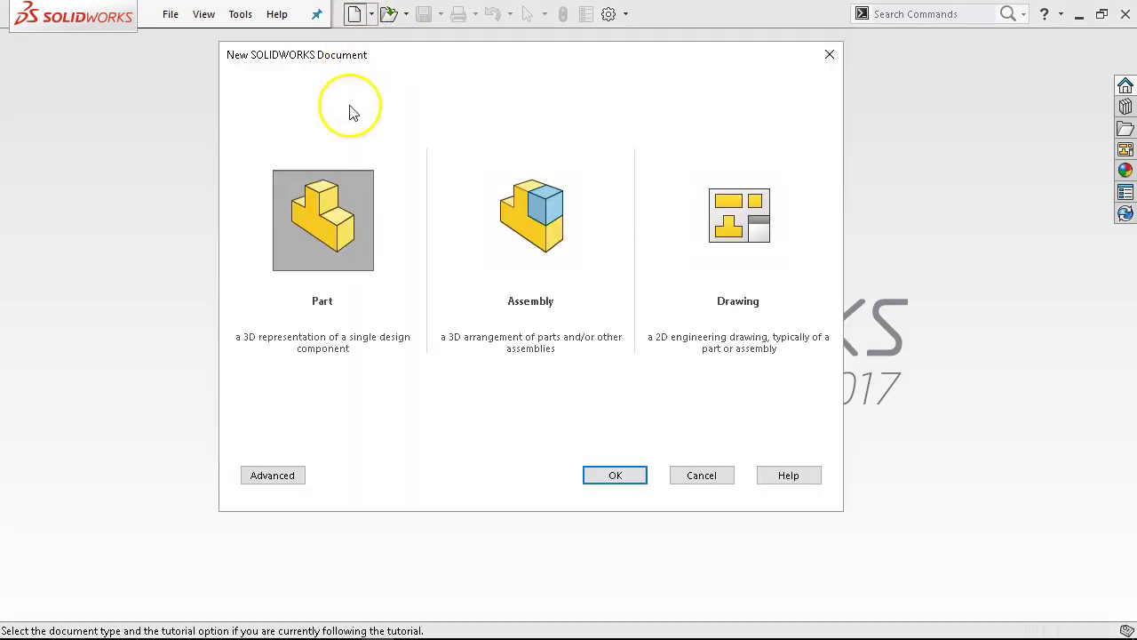
click(263, 475)
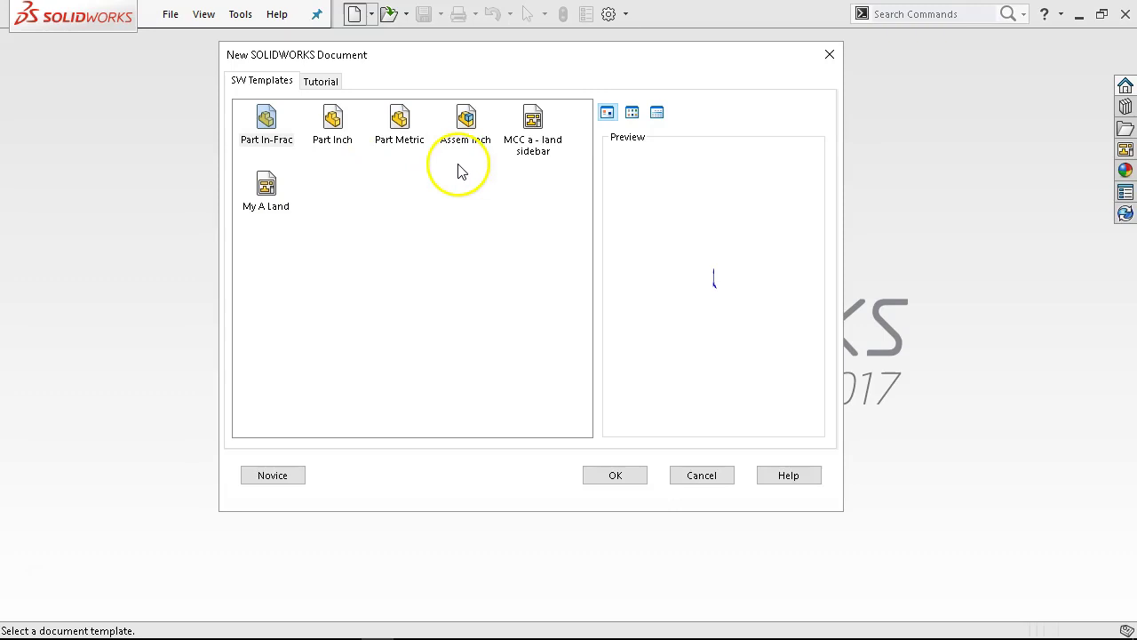
double_click(266, 120)
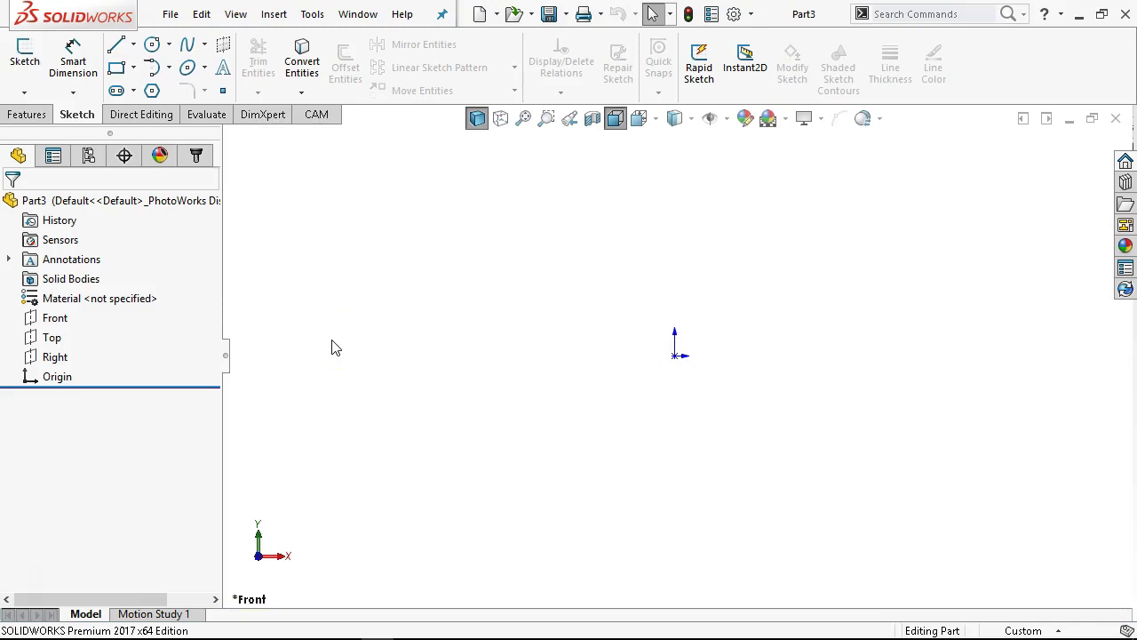
Open Edit Document Units from the status bar units menu.
click(334, 346)
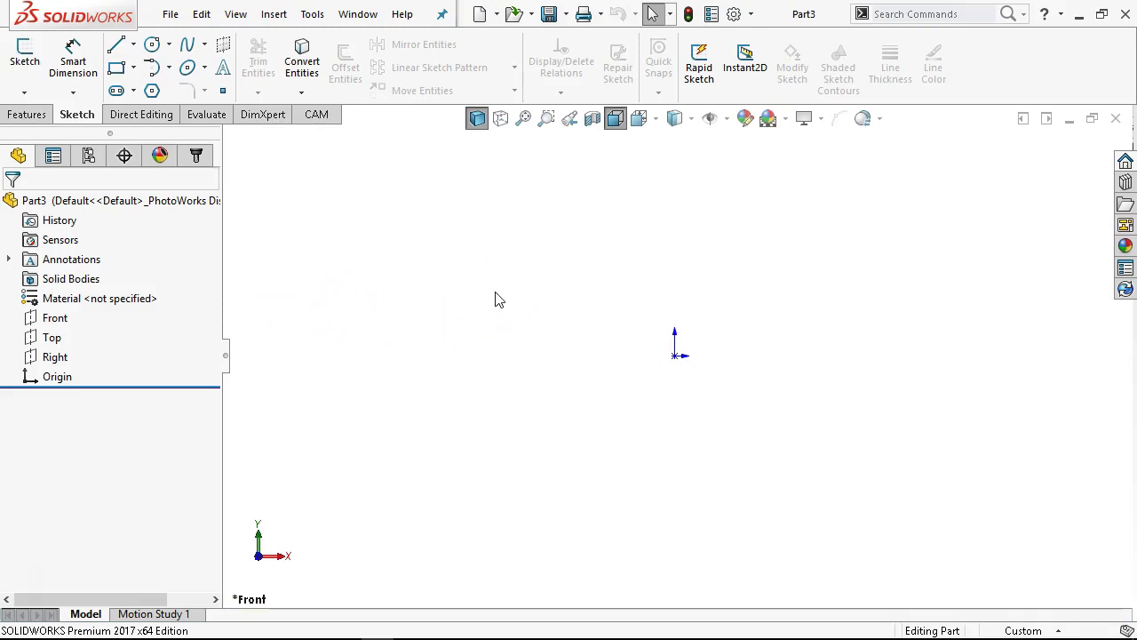
click(525, 294)
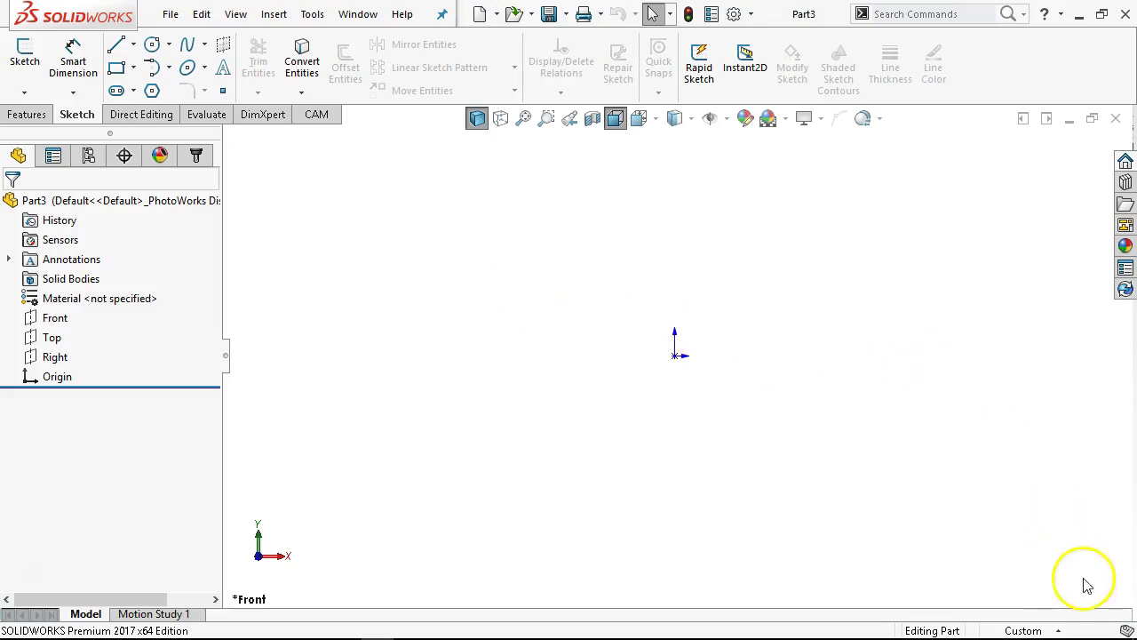
click(1022, 629)
click(978, 601)
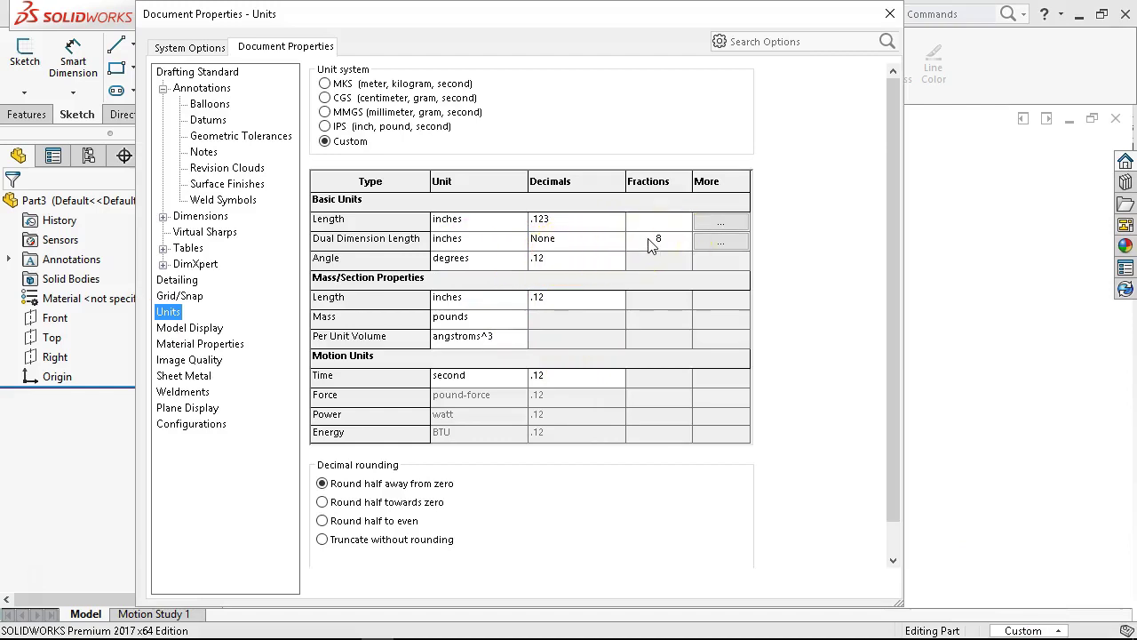
Close the Part3 Units document properties dialog without changing anything.
click(889, 14)
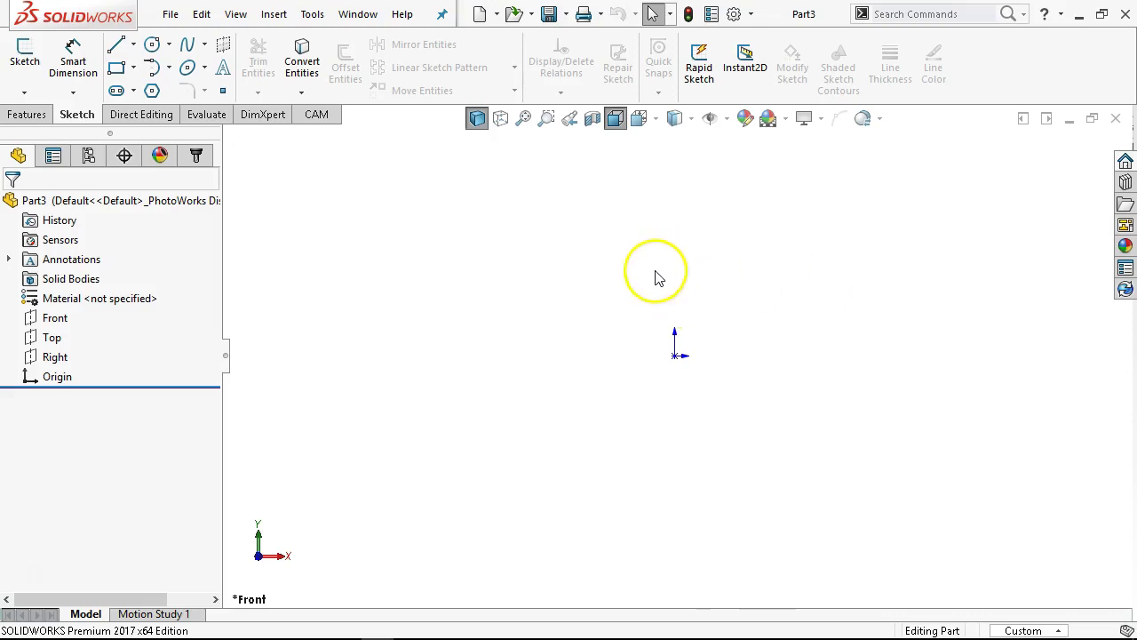
mouse_move(165, 627)
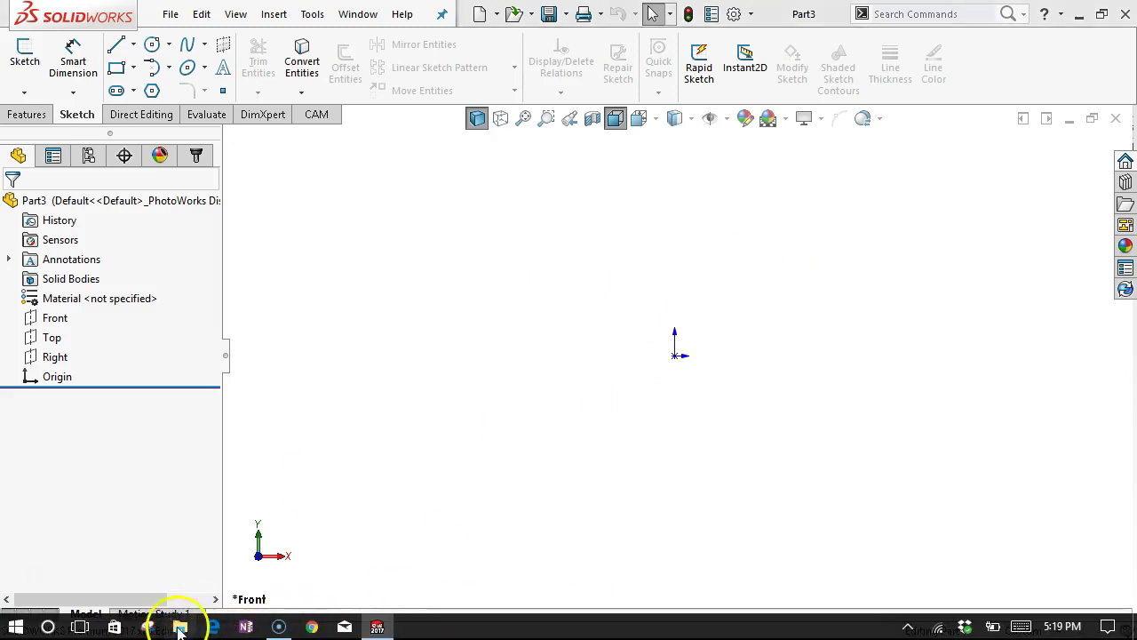
Open EDaGwSW pgs40-46.pdf from F: > PNY128 > Active > Assignment Scans.
click(180, 625)
scroll(151, 386, down, 3)
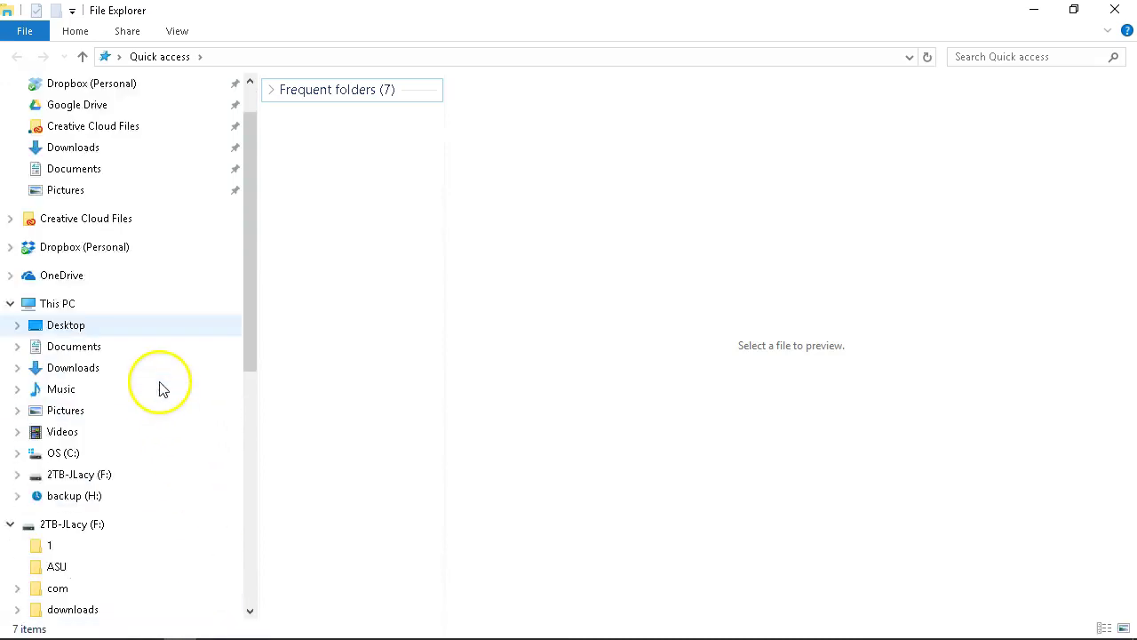
scroll(93, 423, down, 4)
scroll(94, 422, down, 2)
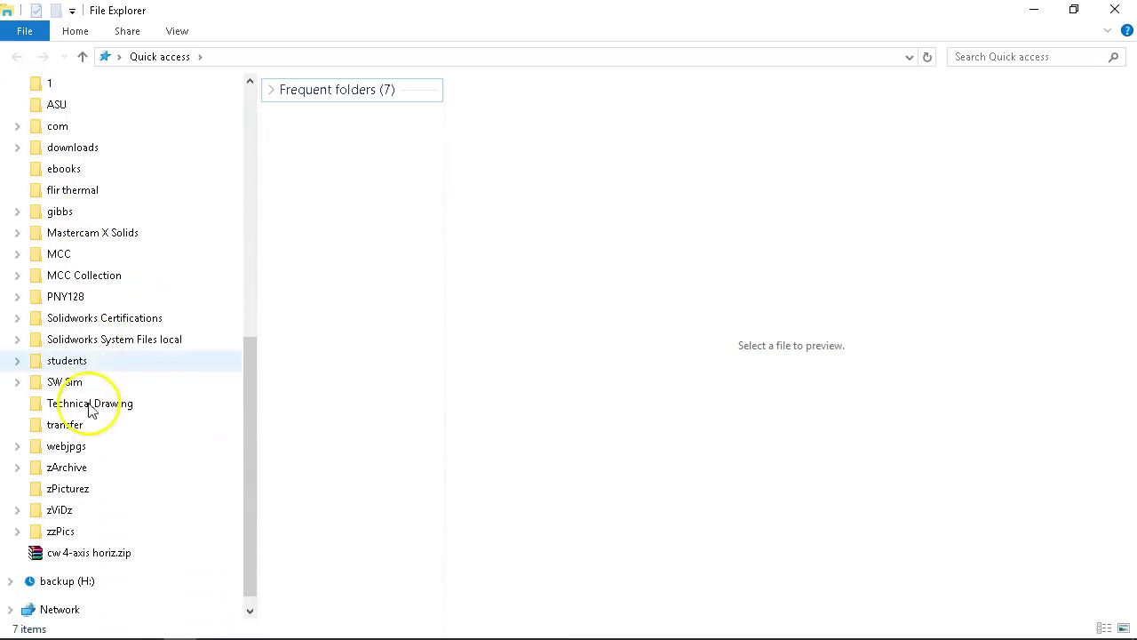
click(89, 298)
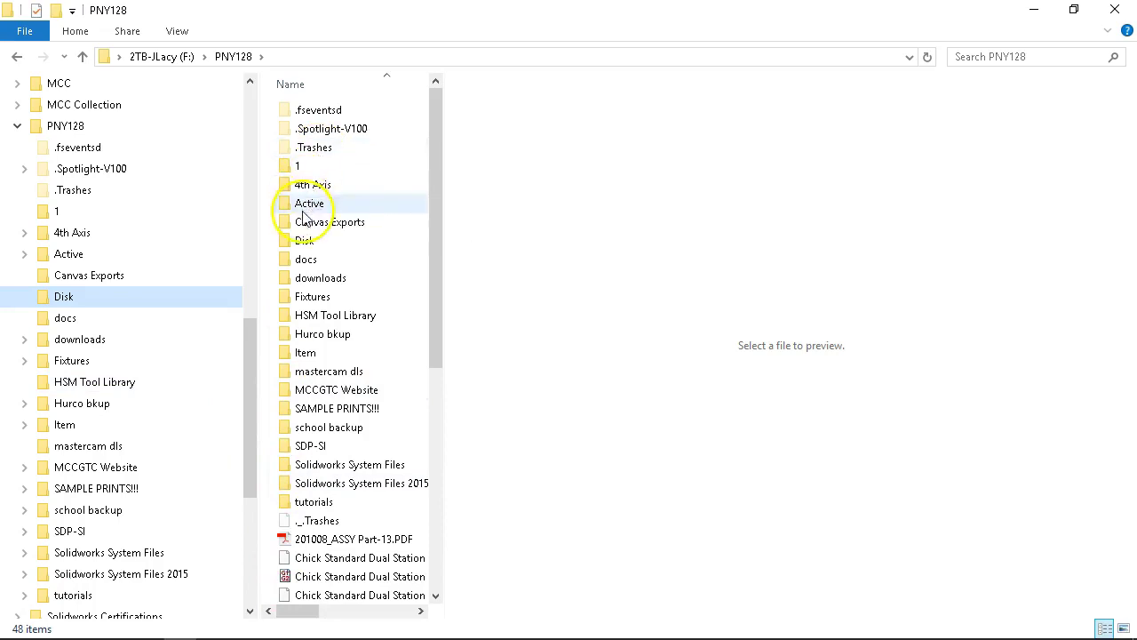
double_click(303, 206)
double_click(322, 131)
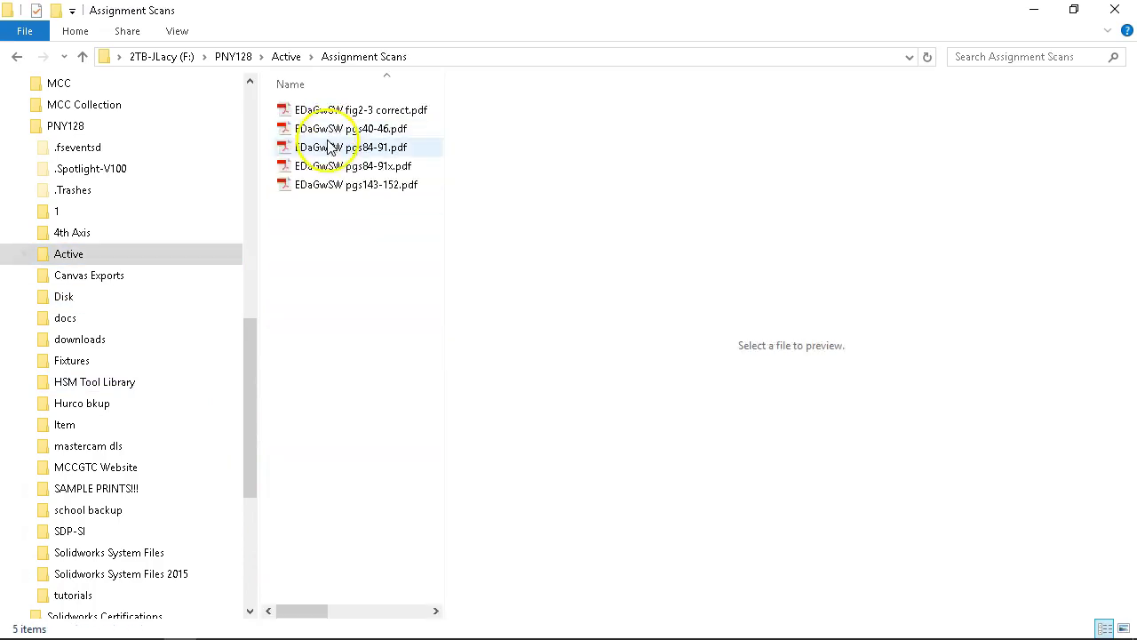
double_click(338, 129)
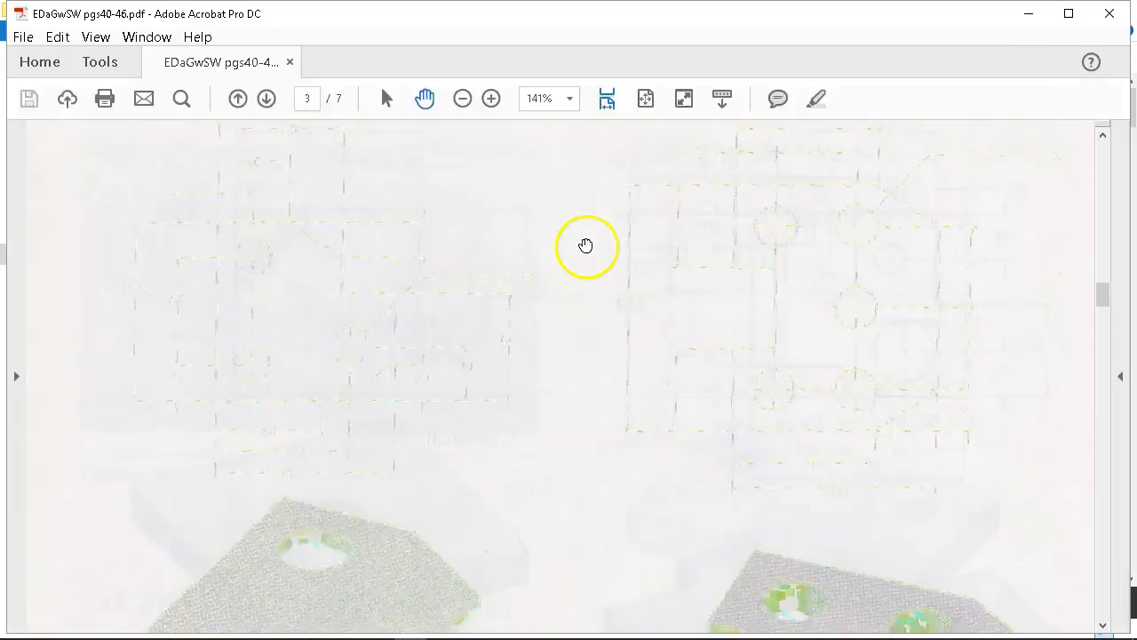
Review the dimensioned plate drawings on page 3, then minimize Acrobat and File Explorer.
click(586, 239)
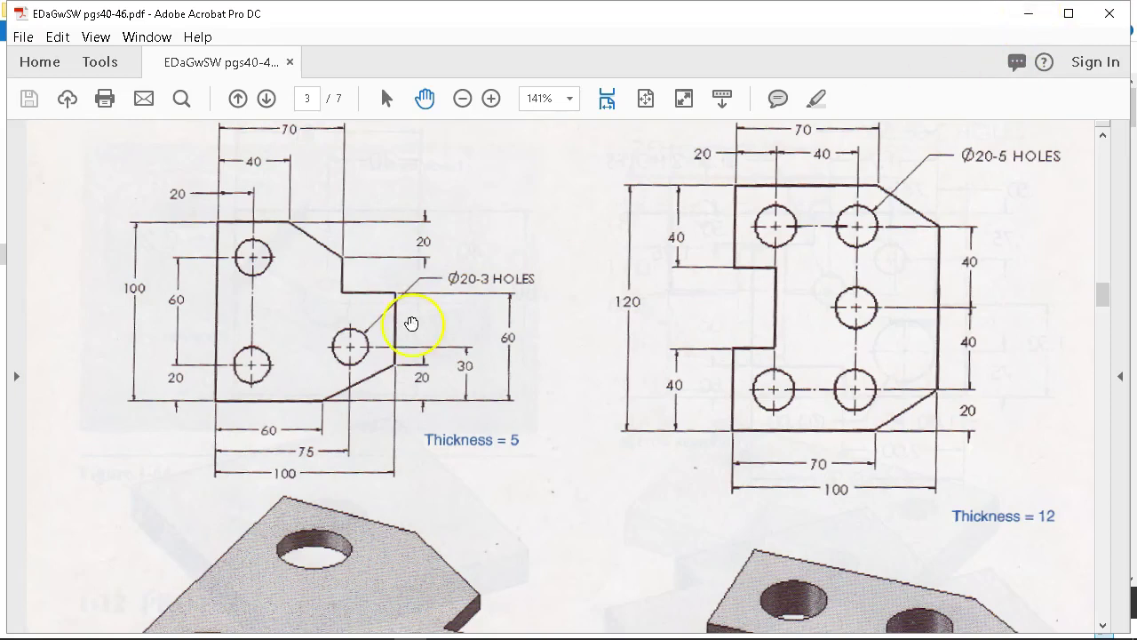
click(1036, 23)
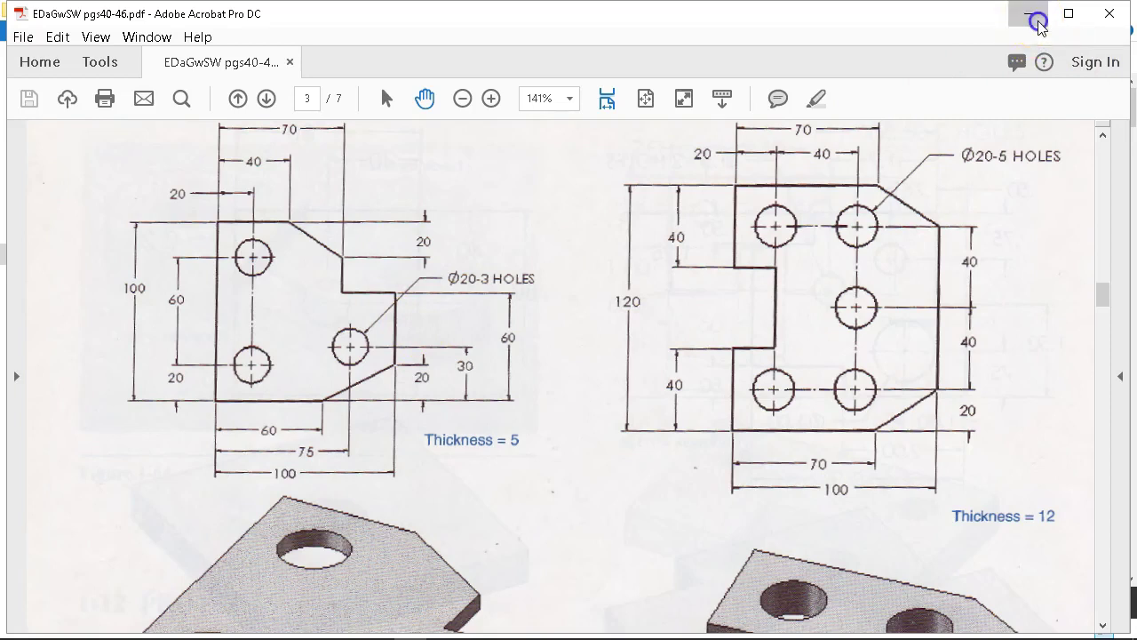
click(1035, 11)
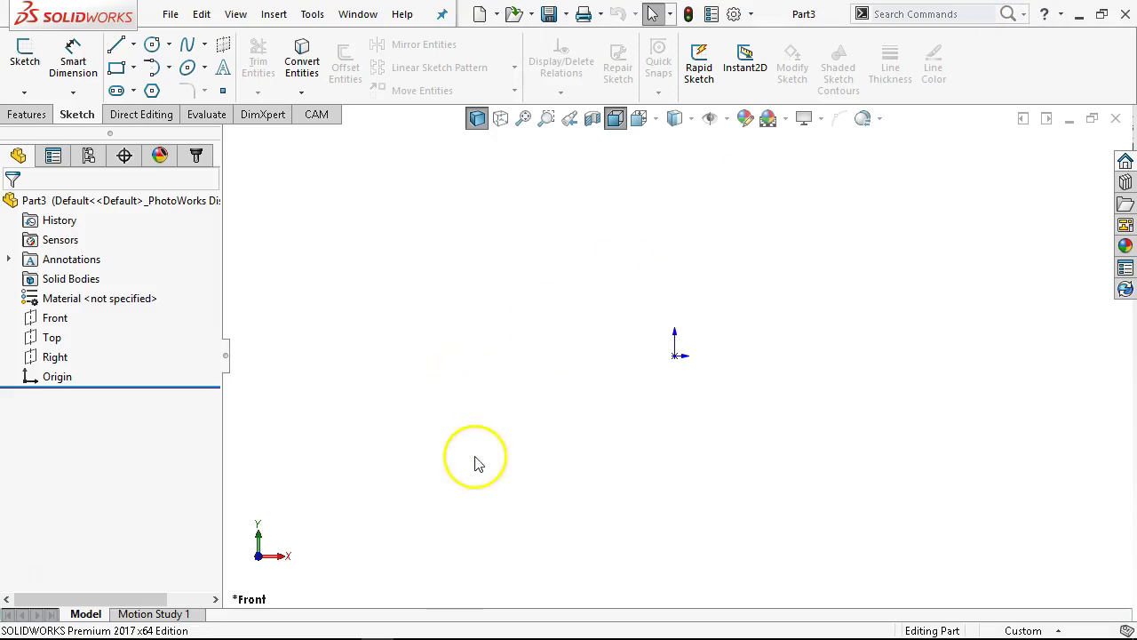
Start a new sketch on Part3's Front plane.
right_click(47, 324)
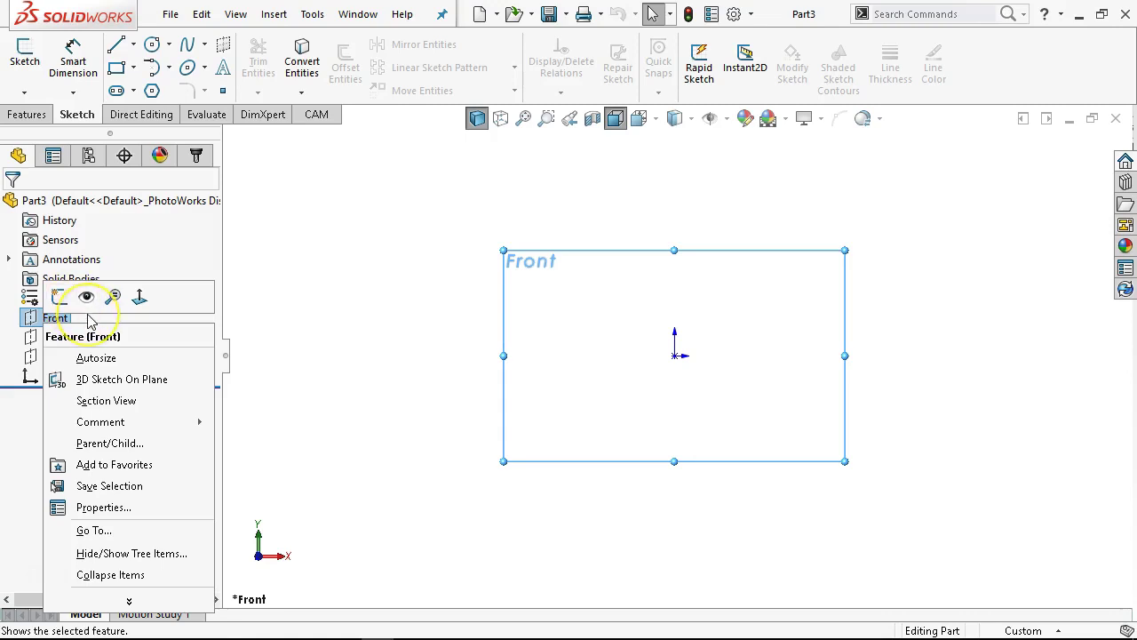
click(59, 298)
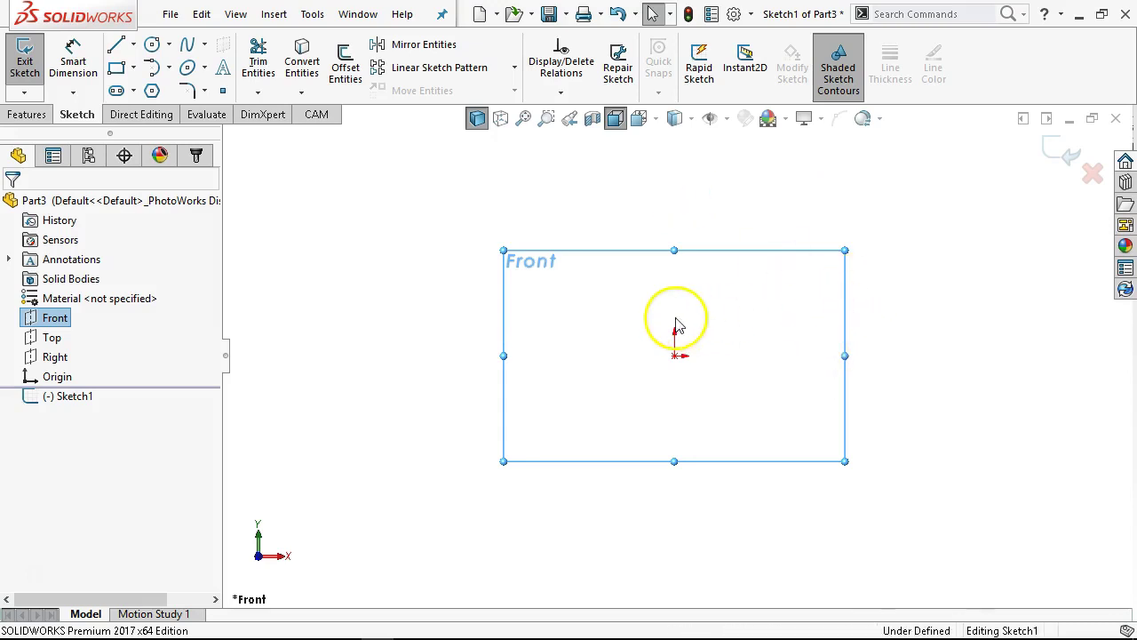
Draw a corner rectangle from the sketch origin to a point up and to the right.
key(Escape)
key(s)
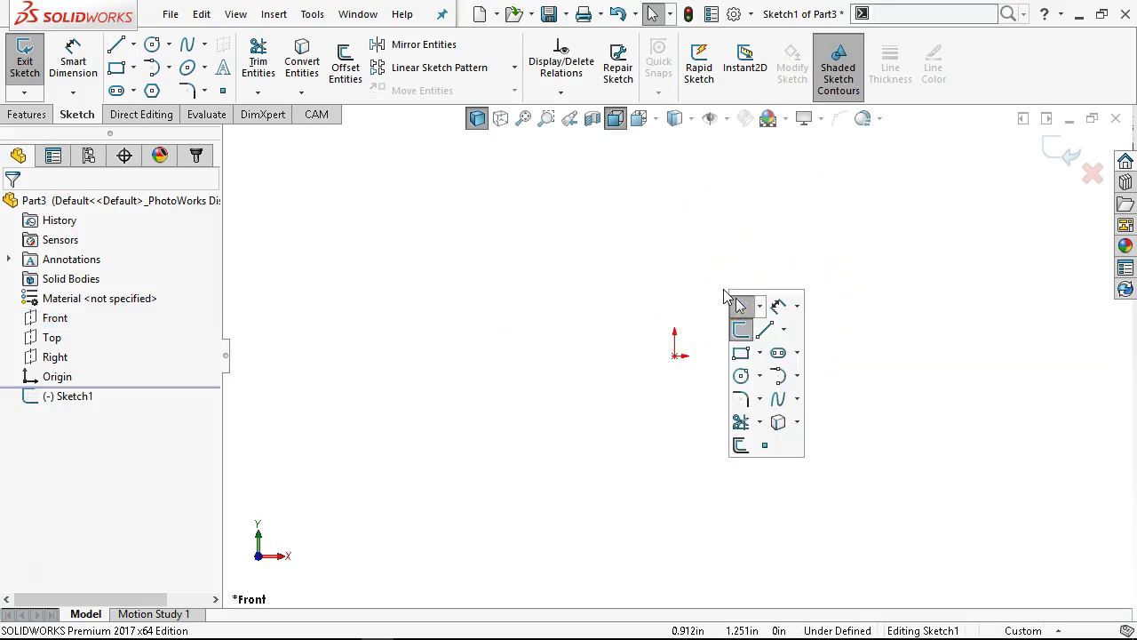
click(735, 287)
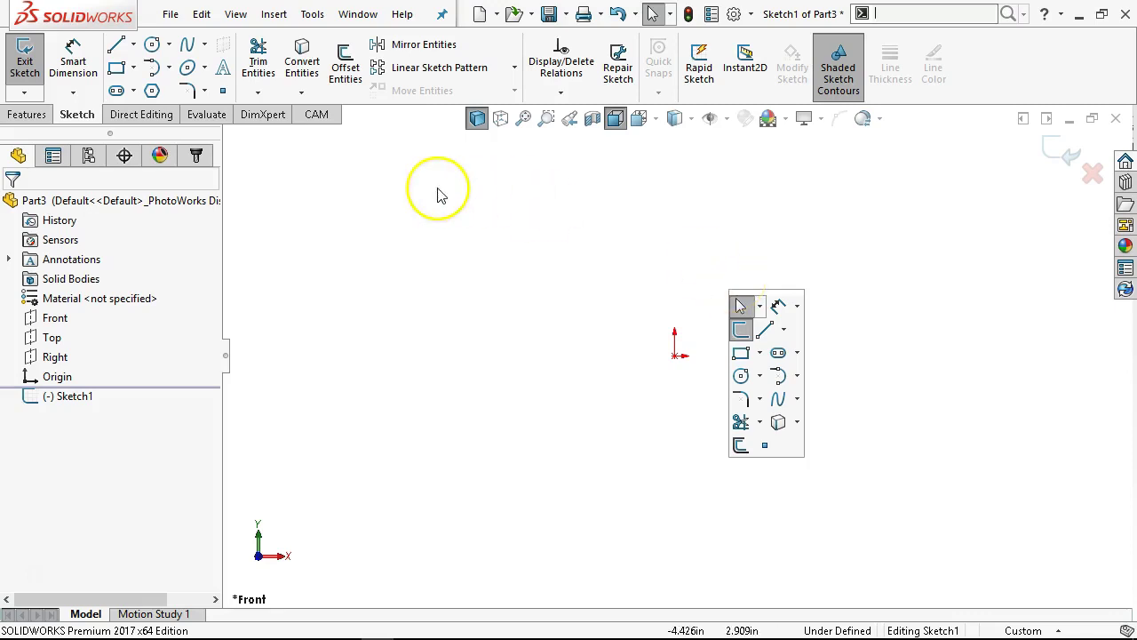
right_click(433, 267)
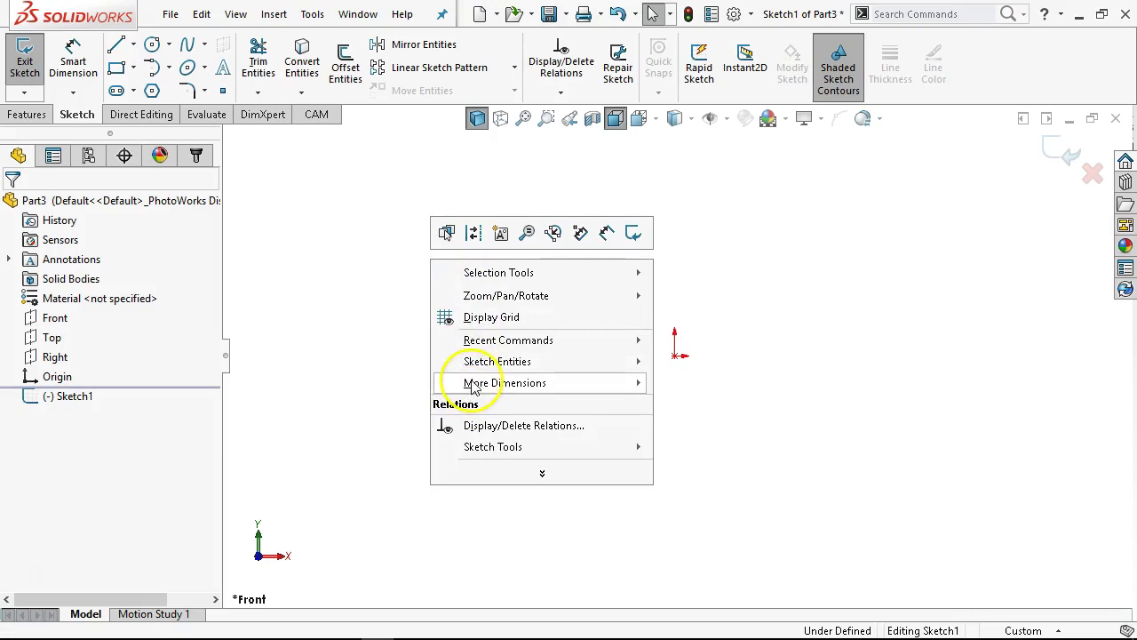
mouse_move(598, 360)
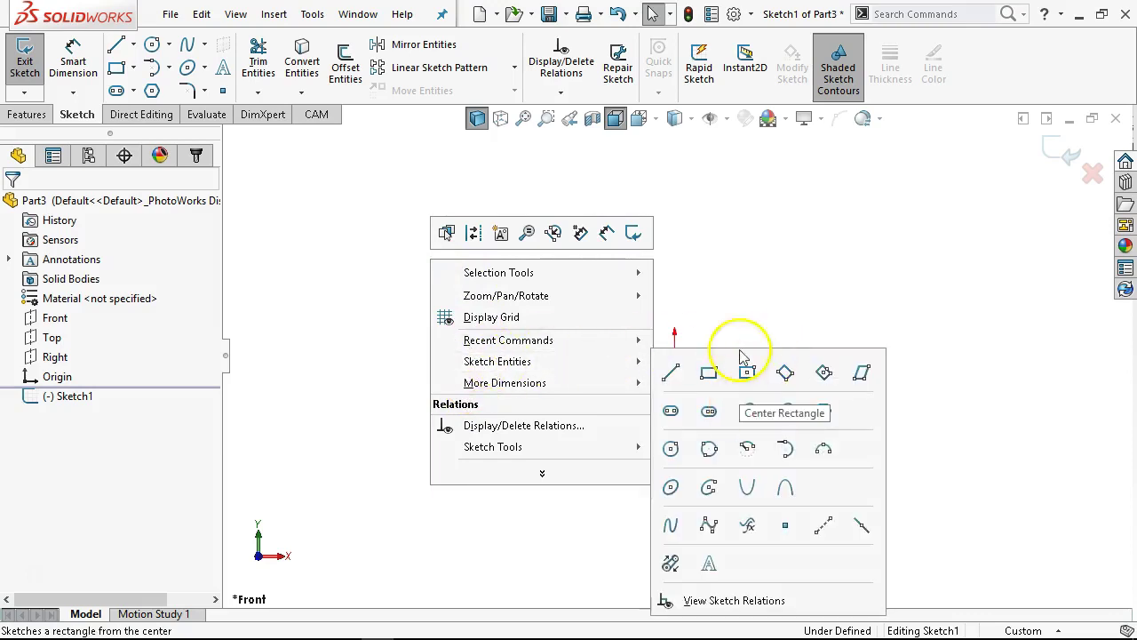
click(726, 264)
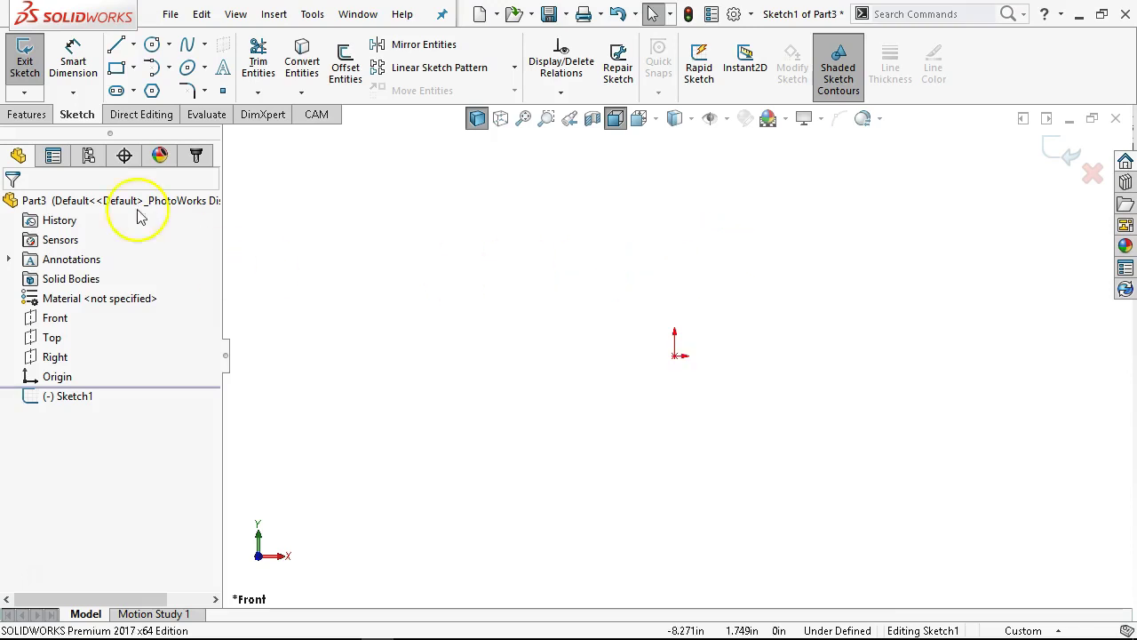
click(116, 68)
click(675, 356)
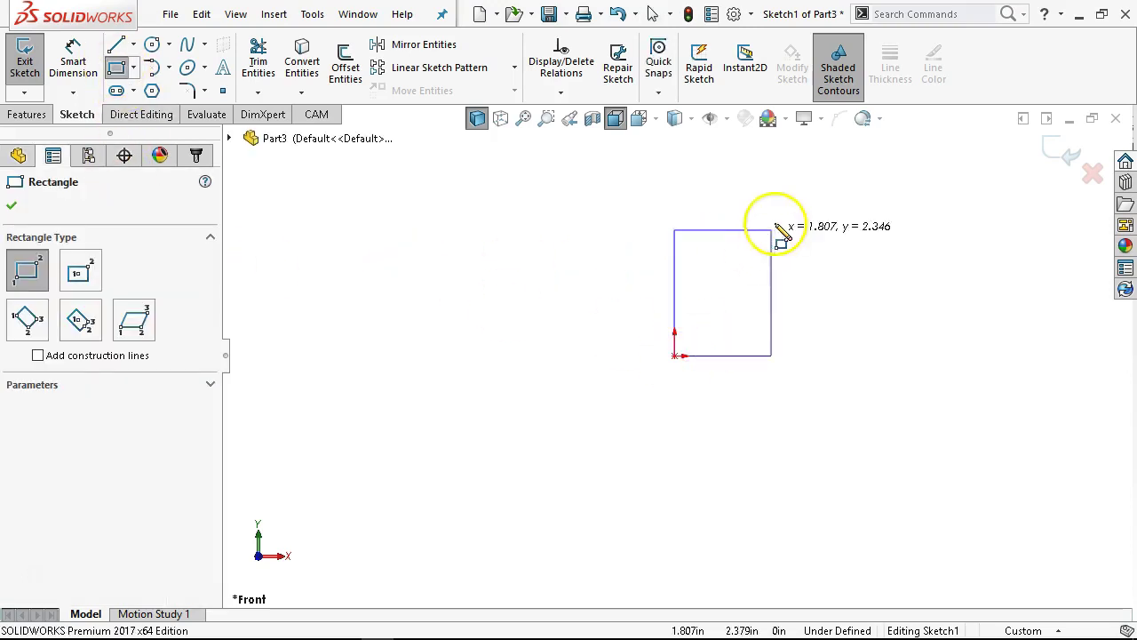
click(900, 163)
right_click(930, 223)
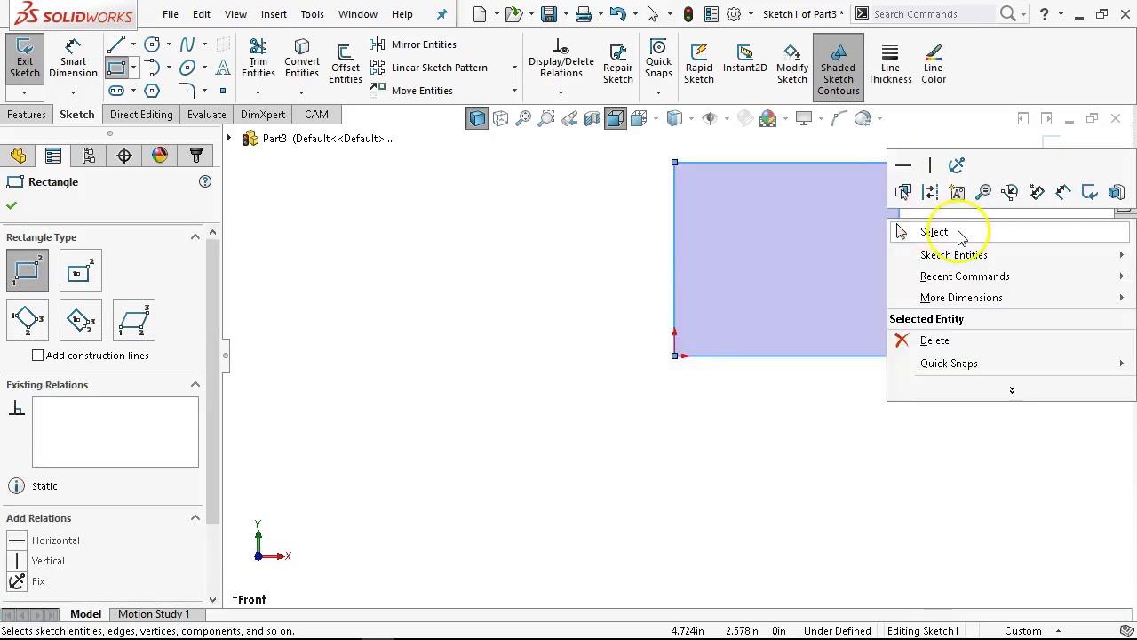
click(960, 233)
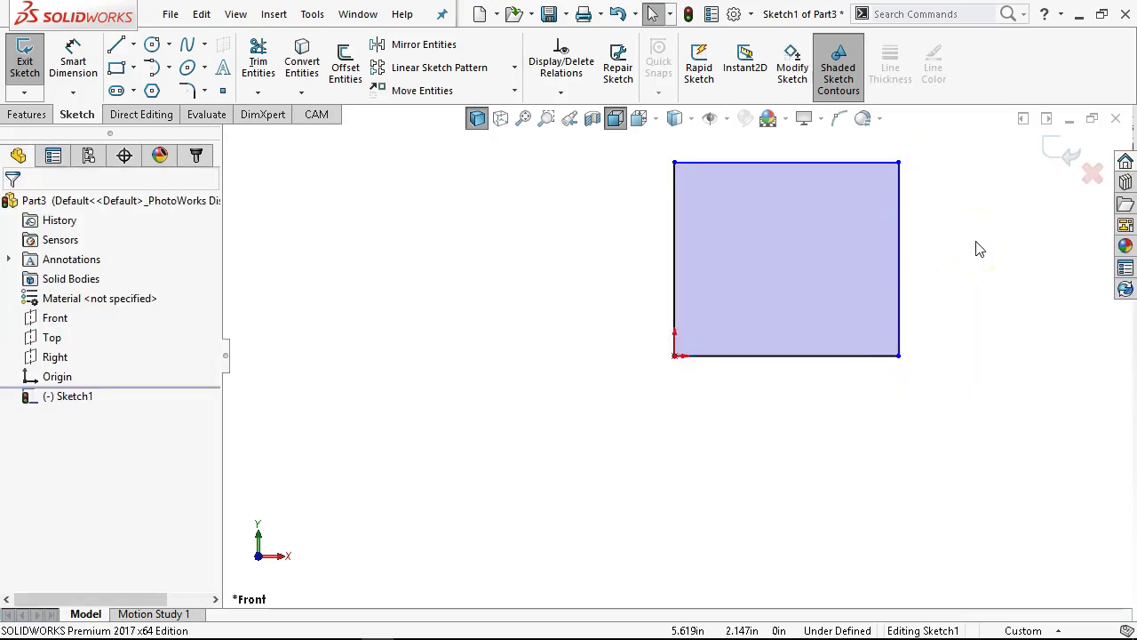
Switch the part to MMGS millimetre units and reopen Sketch1 for editing.
click(1031, 629)
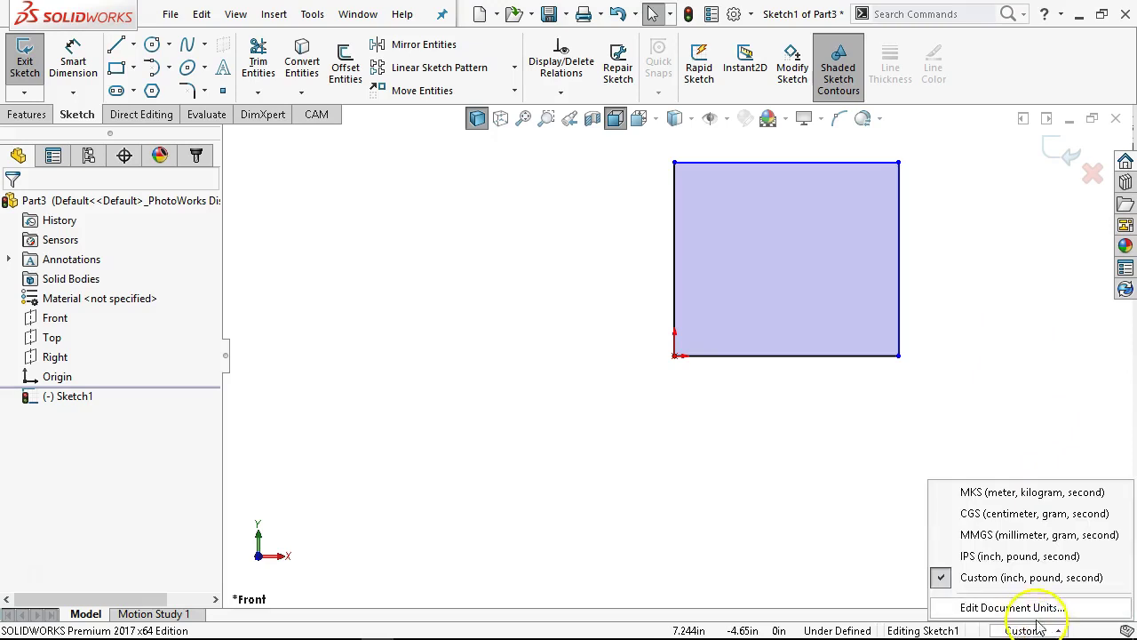
click(1024, 536)
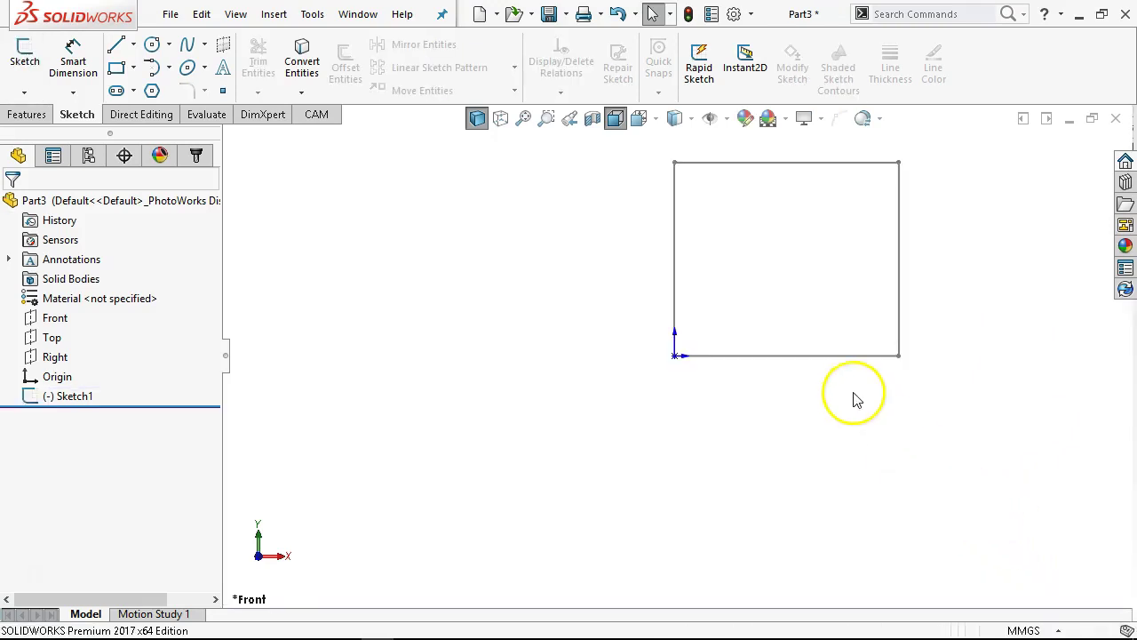
click(823, 356)
right_click(823, 356)
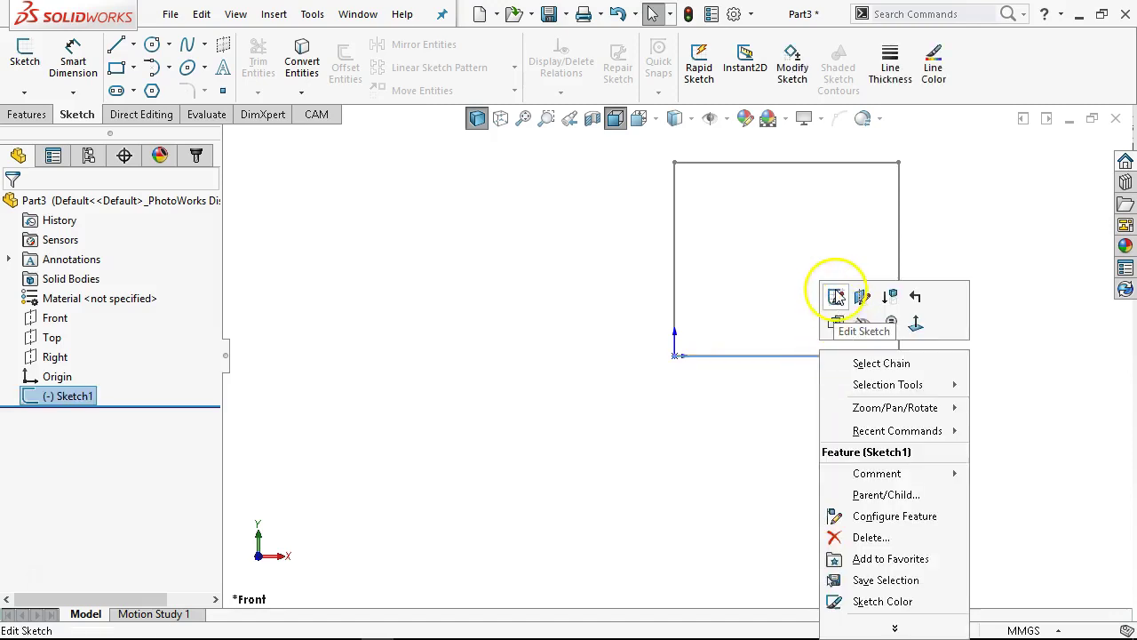
click(837, 297)
key(f)
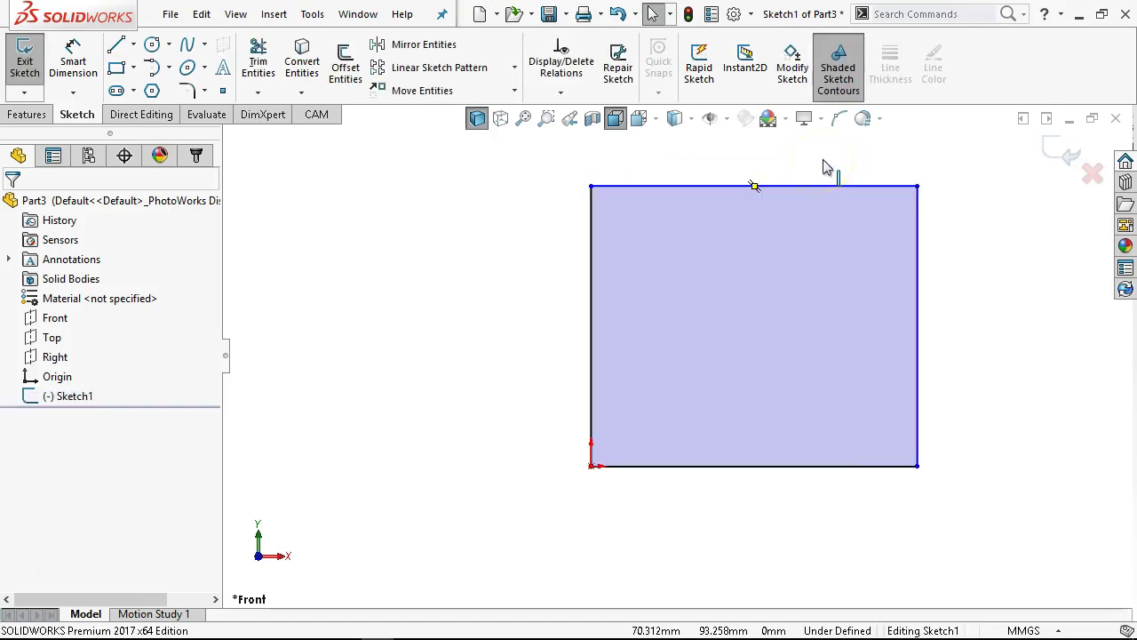
Draw a lower-right chamfer line and a stepped notch with diagonal at the upper right.
click(116, 44)
click(813, 466)
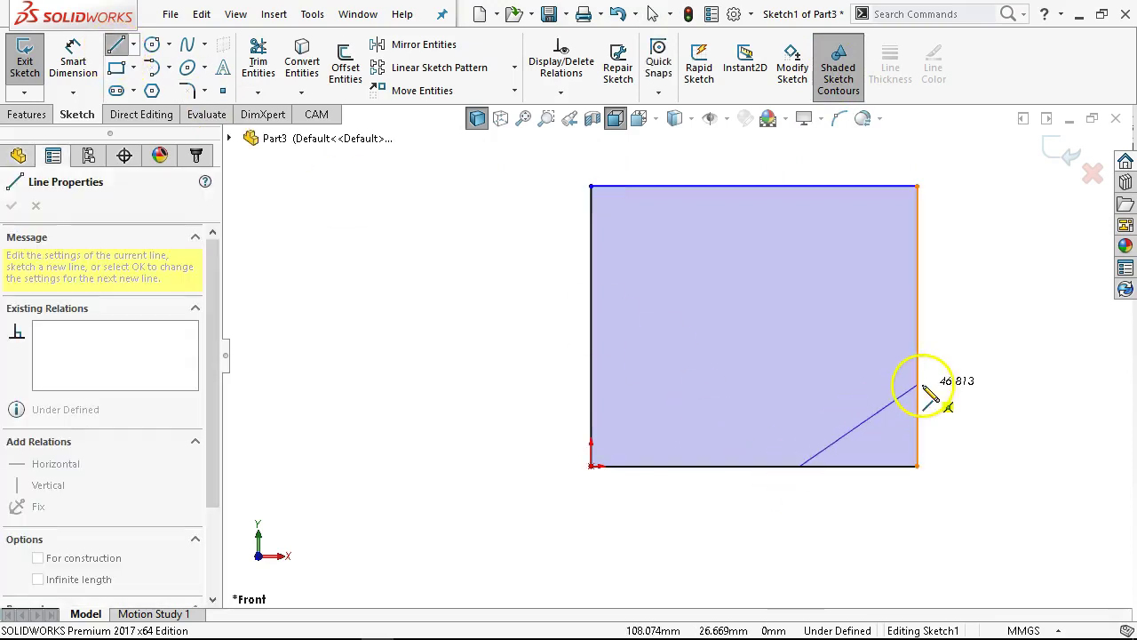
click(917, 384)
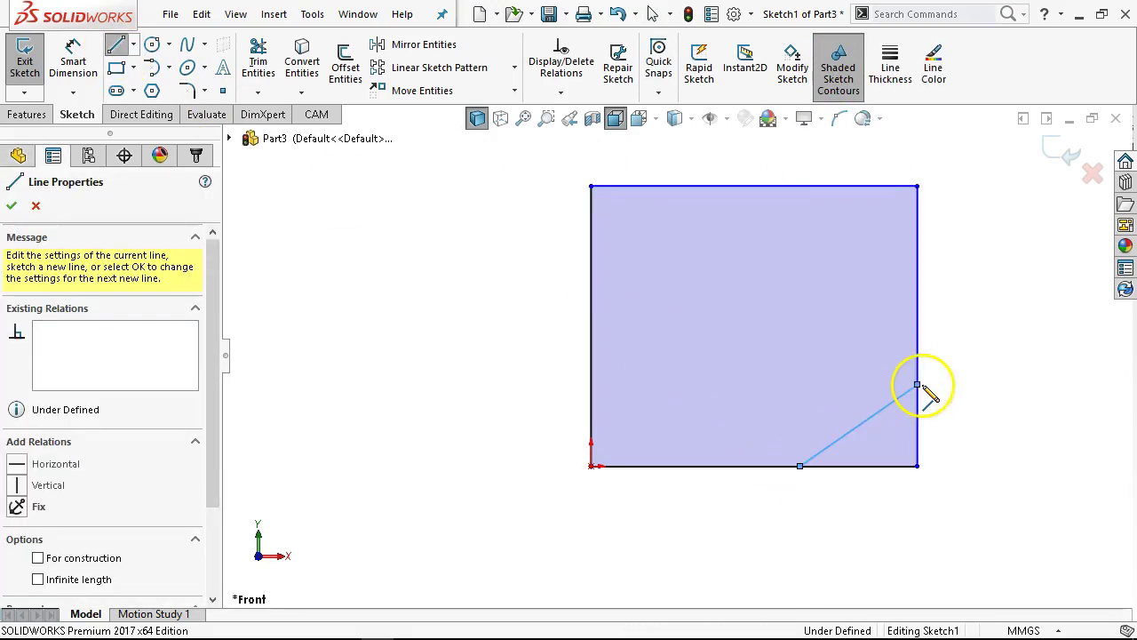
click(918, 316)
click(821, 299)
click(821, 267)
click(700, 188)
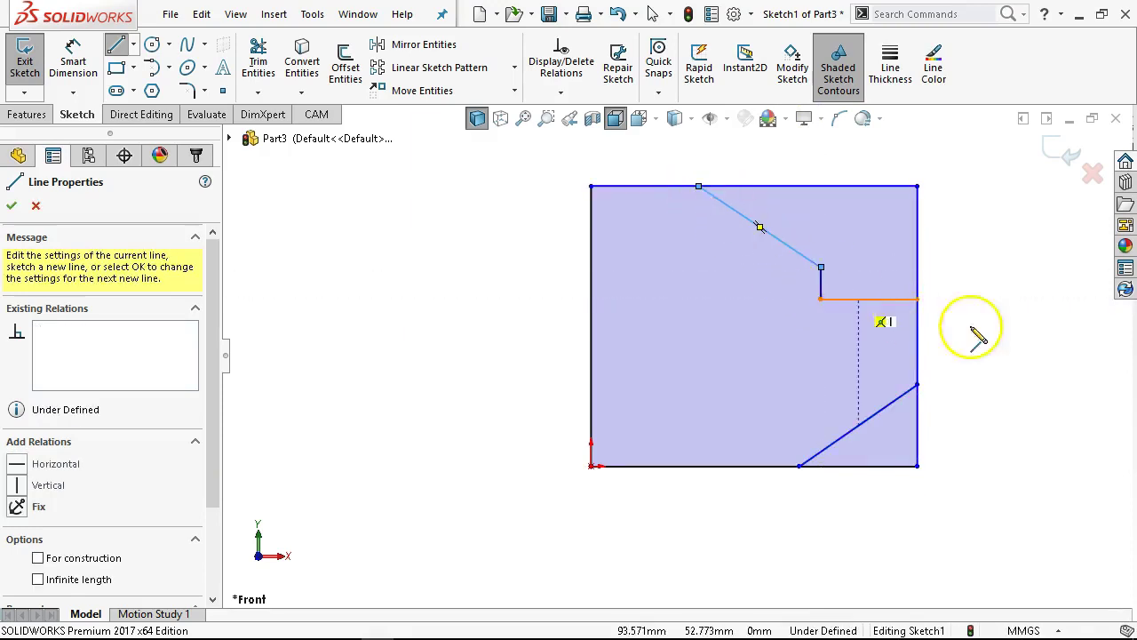
right_click(964, 206)
click(995, 219)
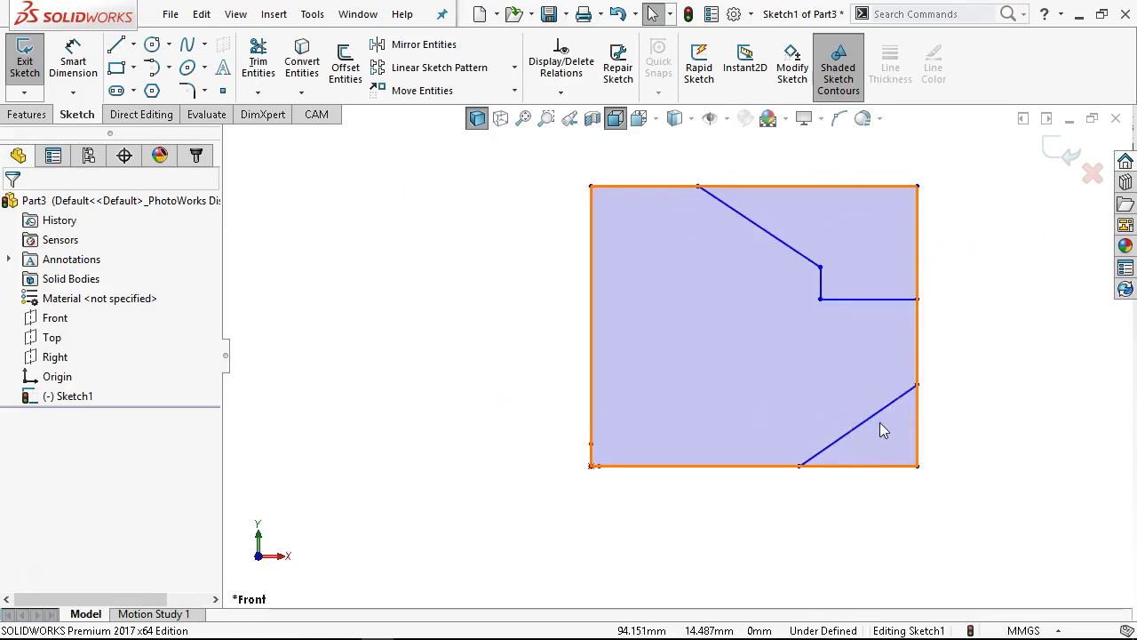
Sketch three circles: upper left, lower left, and a larger one on the right.
click(152, 44)
click(656, 249)
click(668, 269)
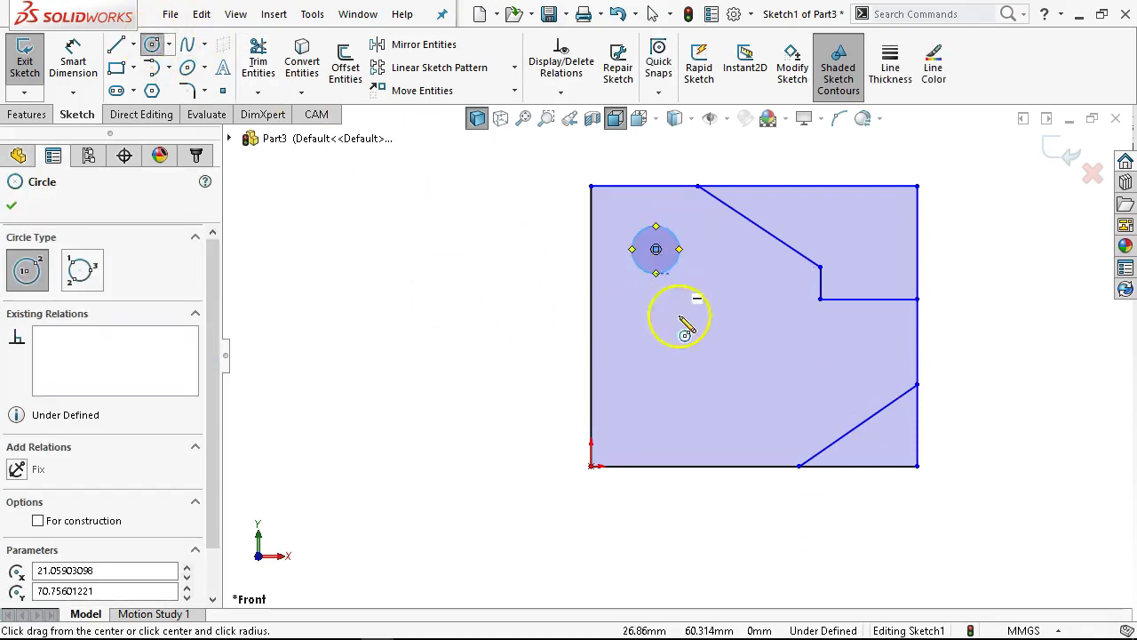
click(656, 399)
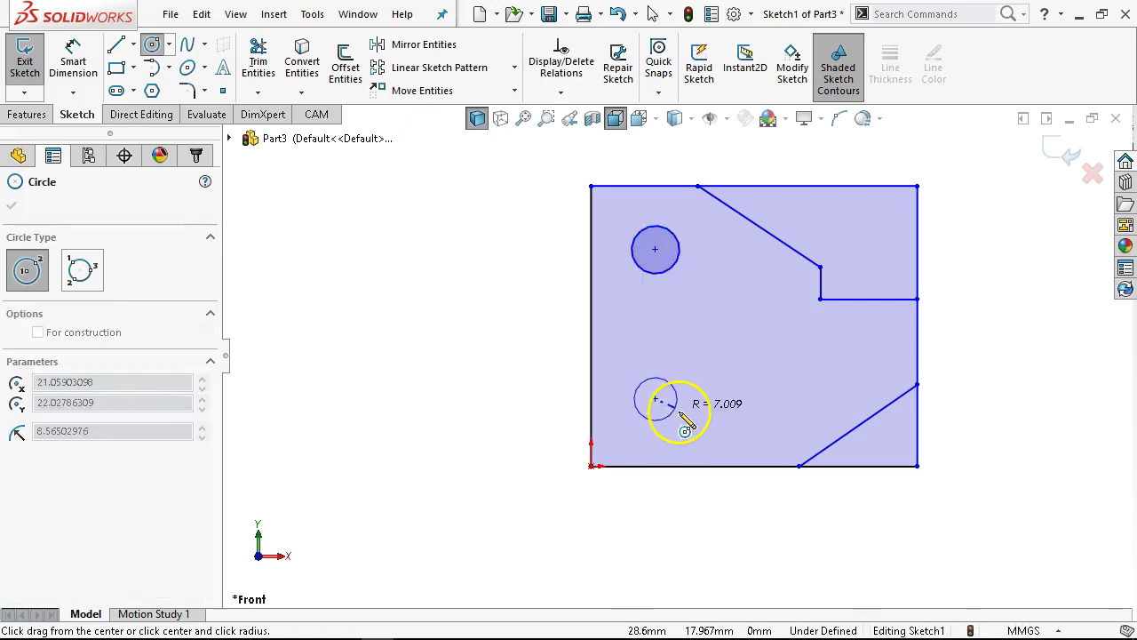
click(673, 418)
click(831, 353)
click(855, 373)
right_click(845, 364)
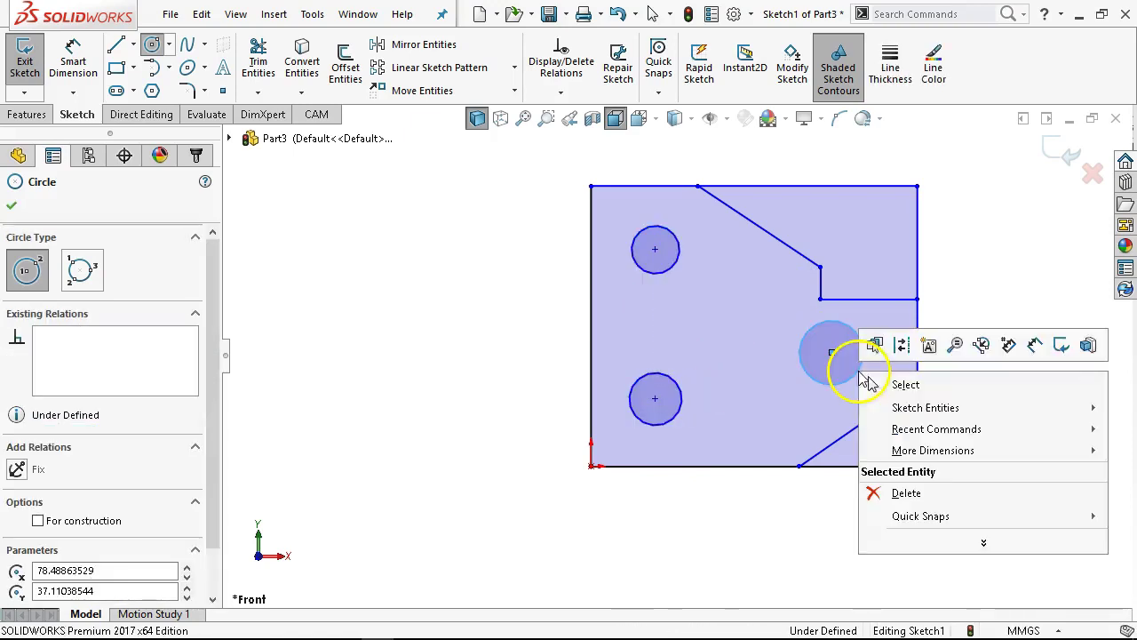
click(907, 383)
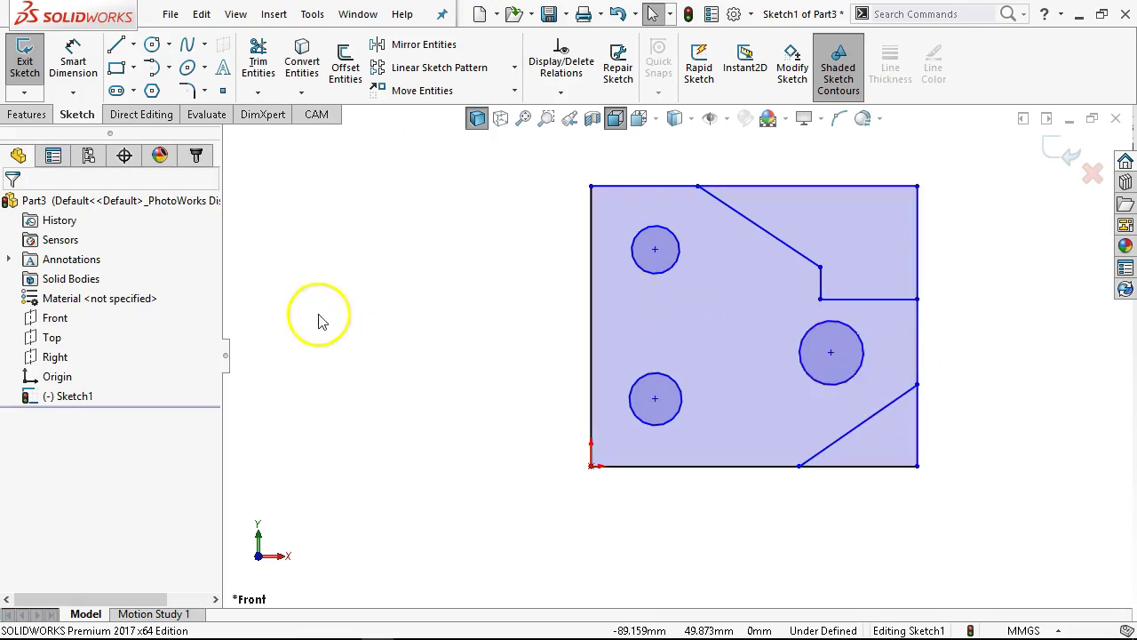
right_click(436, 245)
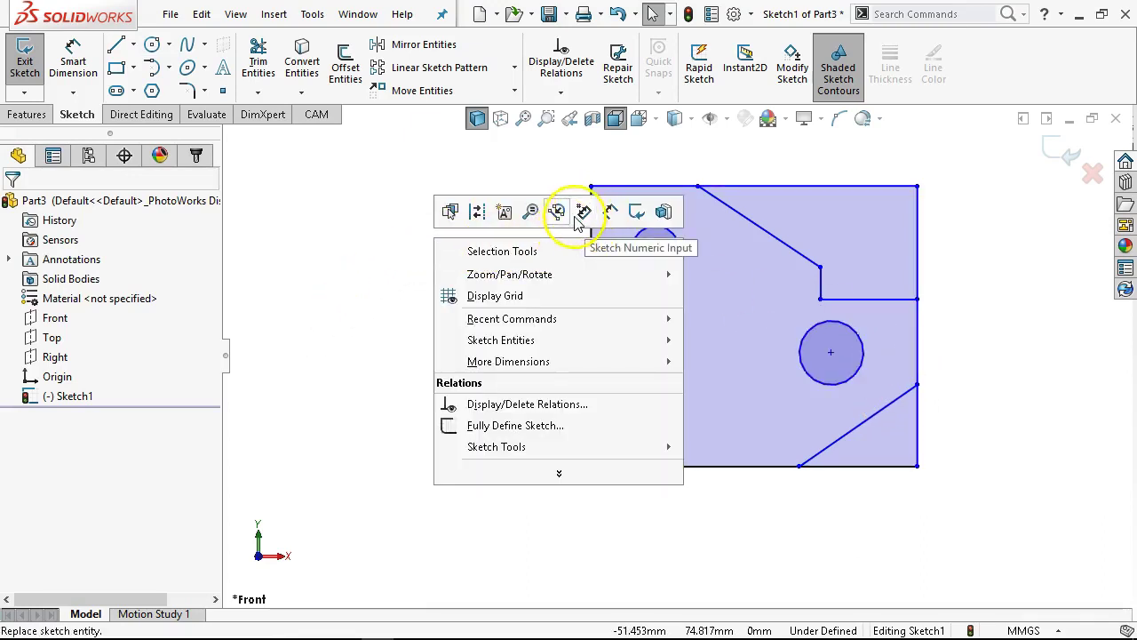
mouse_move(548, 250)
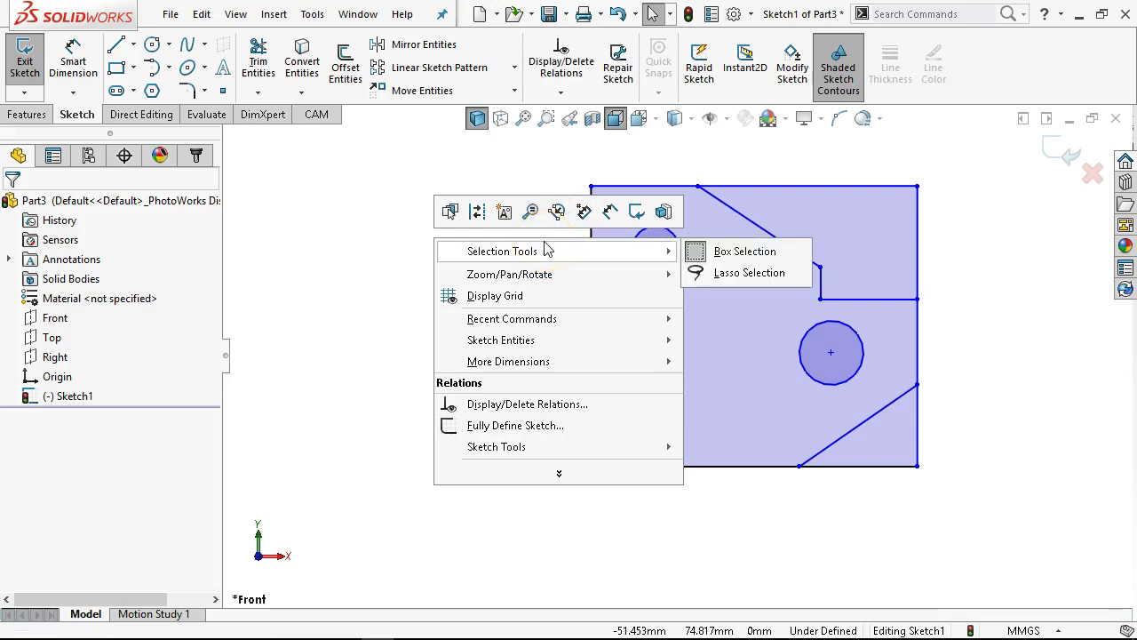
click(349, 318)
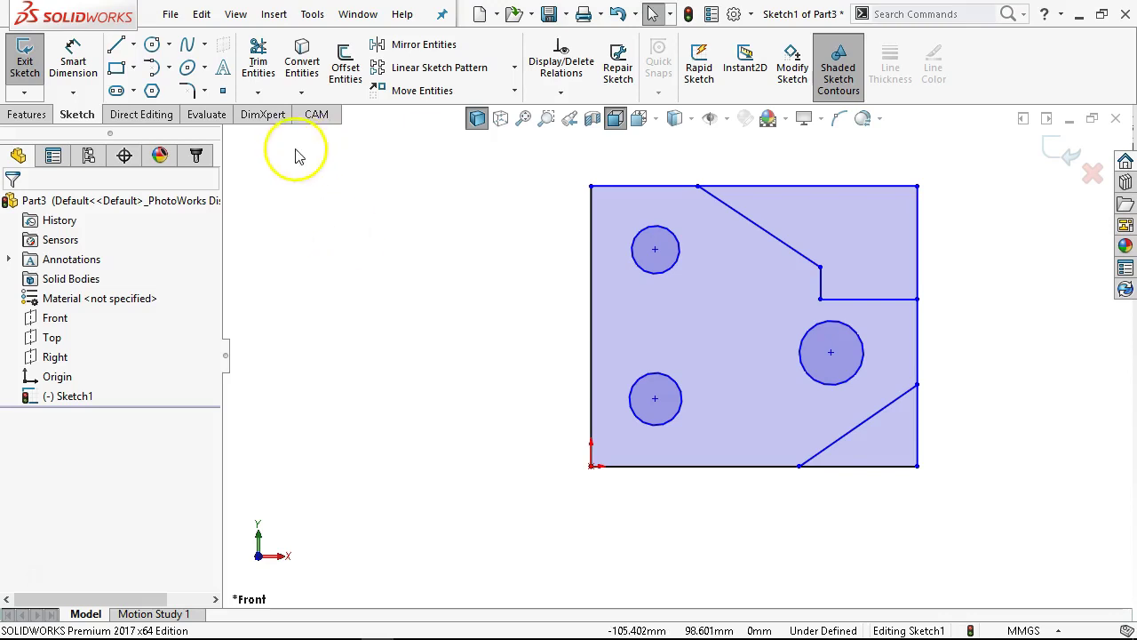
Dimension the plate's left edge height and bottom edge width at 100 mm each.
click(56, 82)
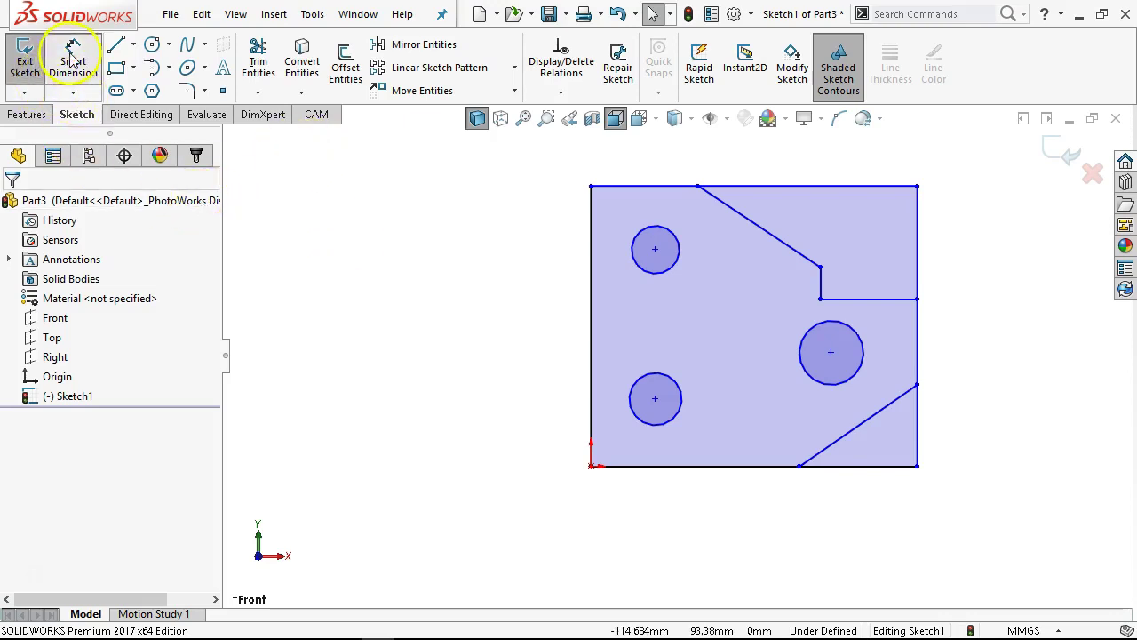
click(594, 313)
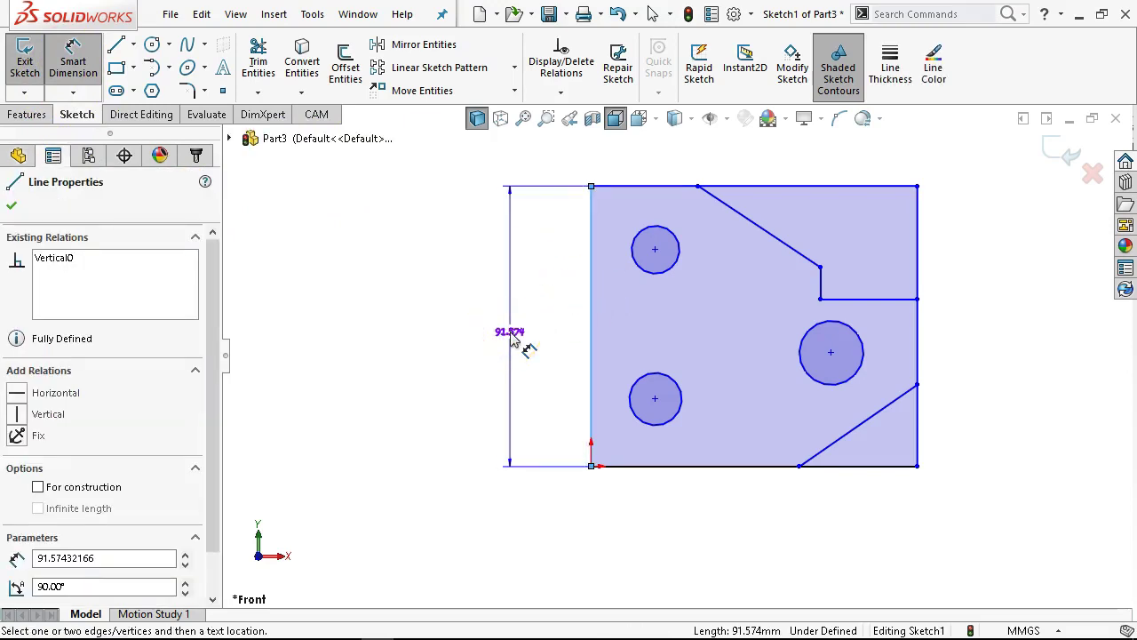
click(484, 336)
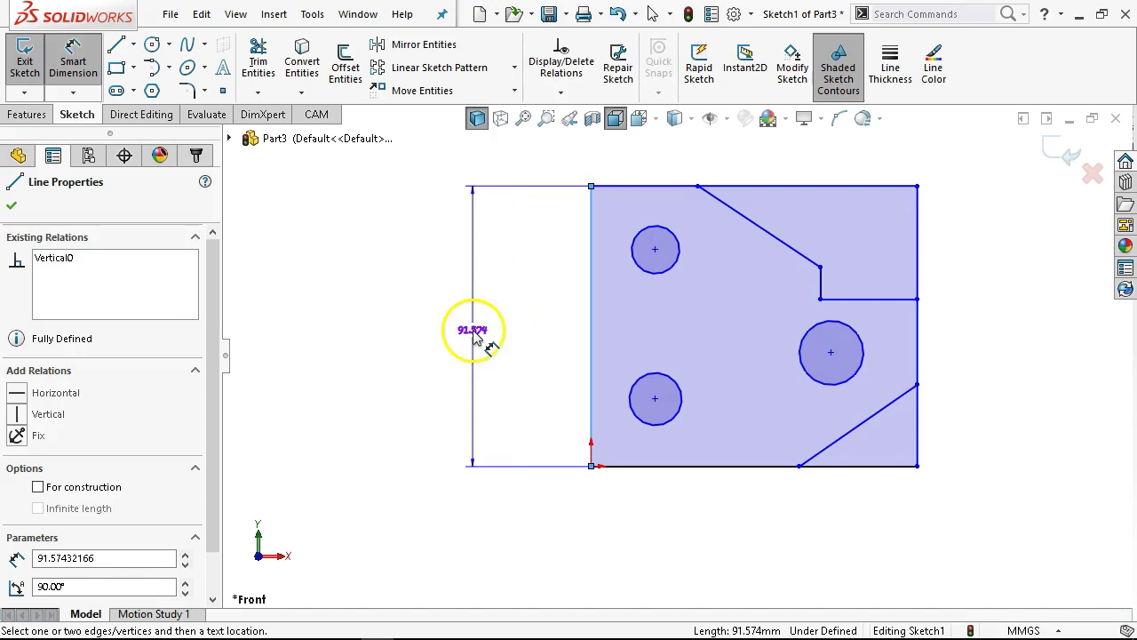
text(1)
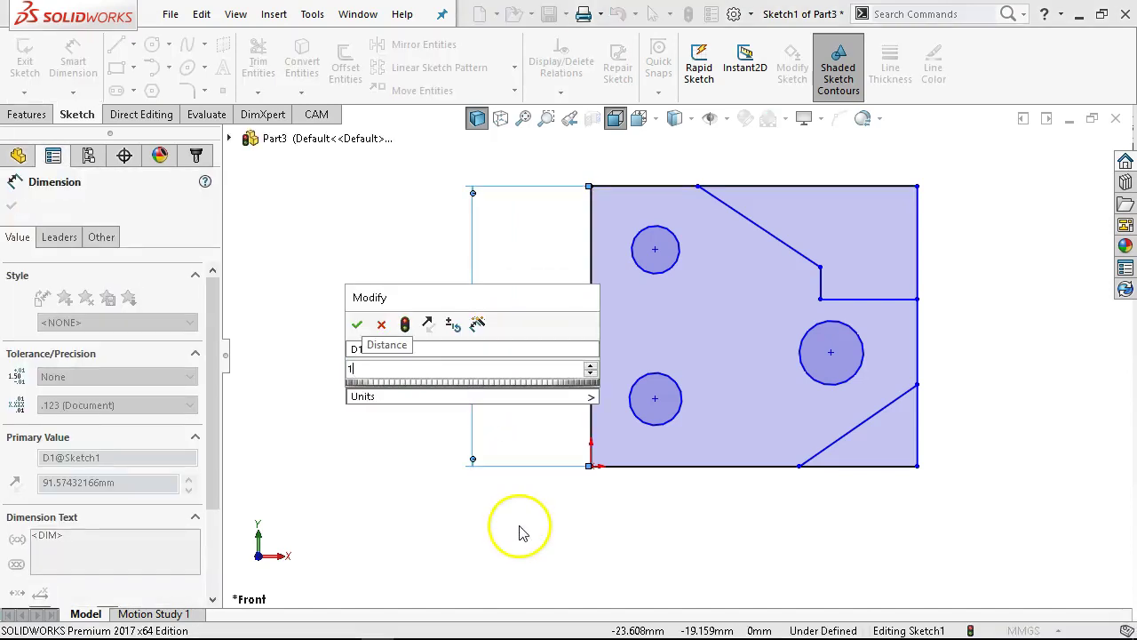
text(00)
key(Return)
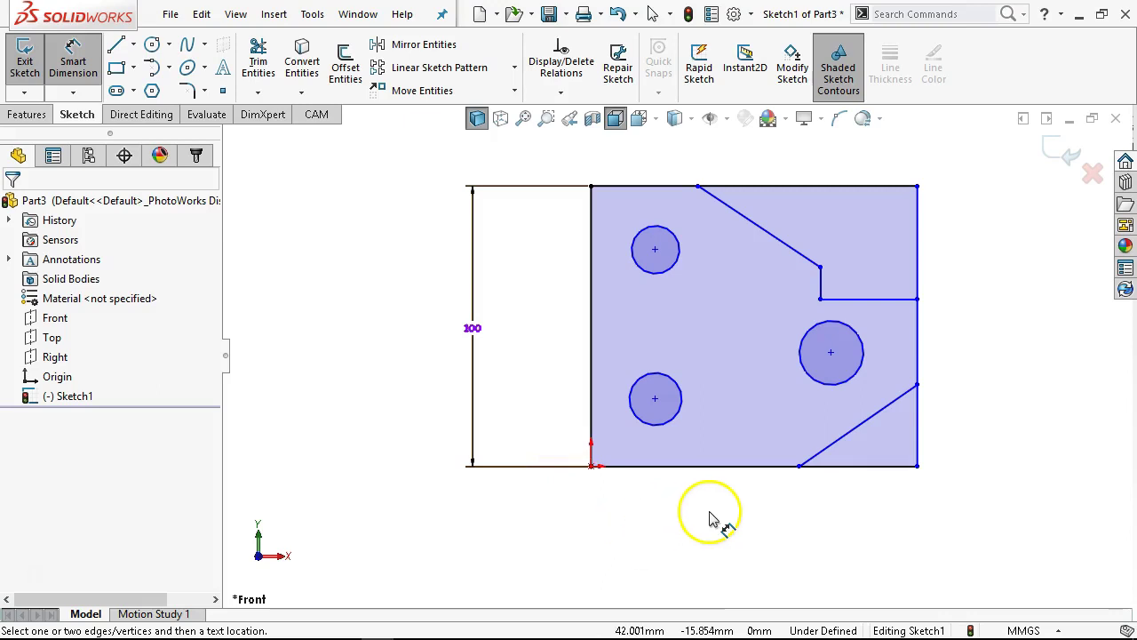
double_click(473, 328)
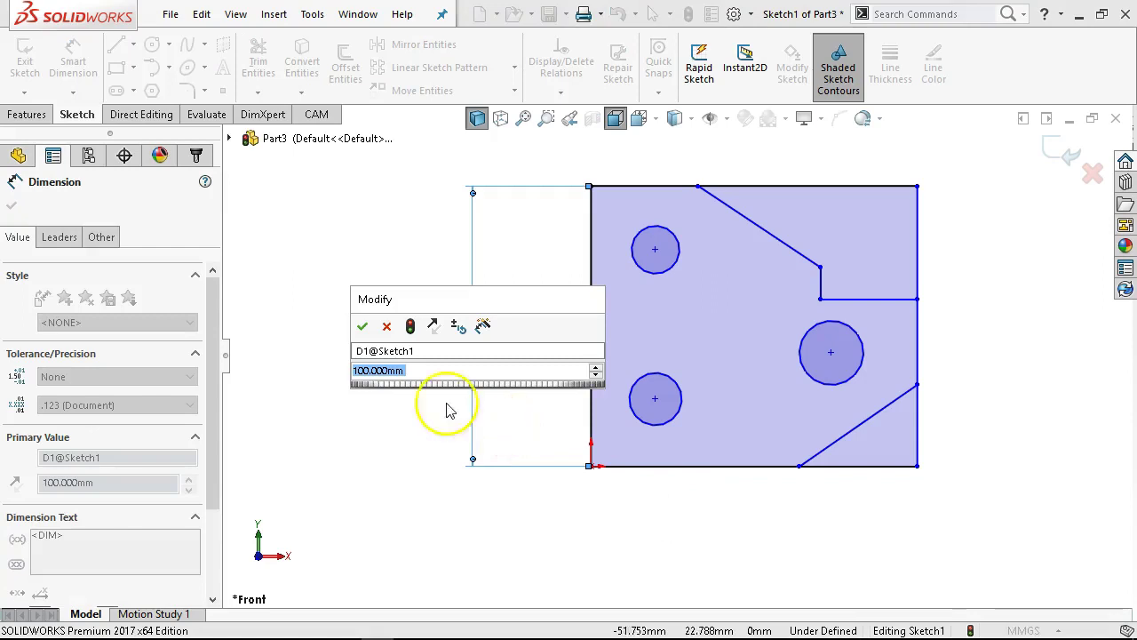
click(363, 325)
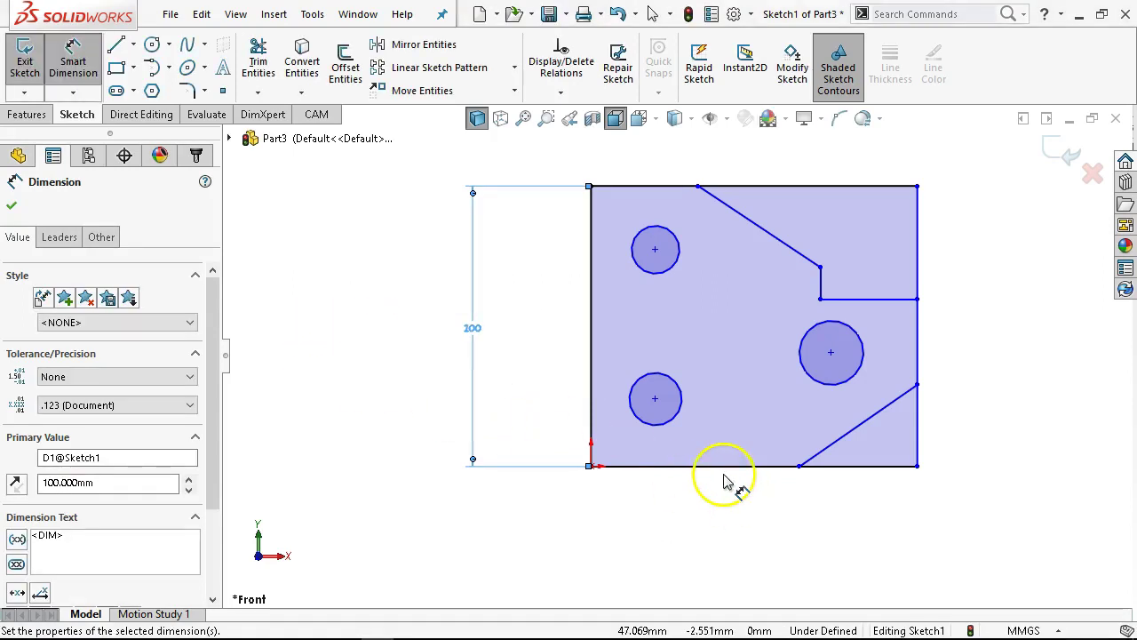
click(724, 467)
click(731, 537)
text(100)
key(Return)
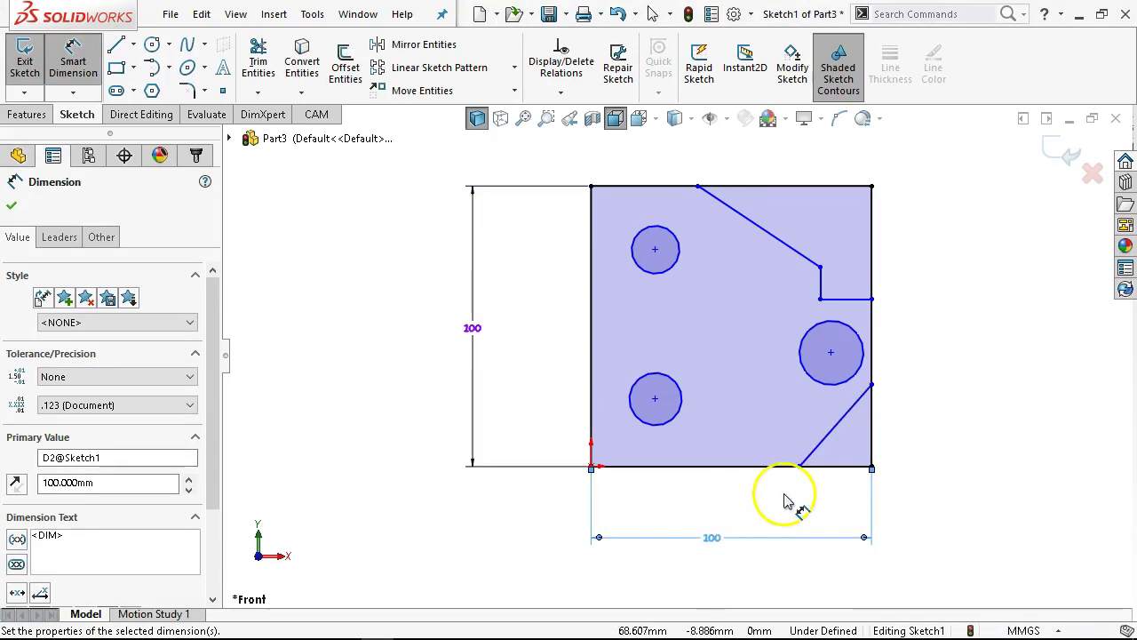
Dimension 60 mm from the left edge to the lower chamfer's bottom endpoint.
click(729, 469)
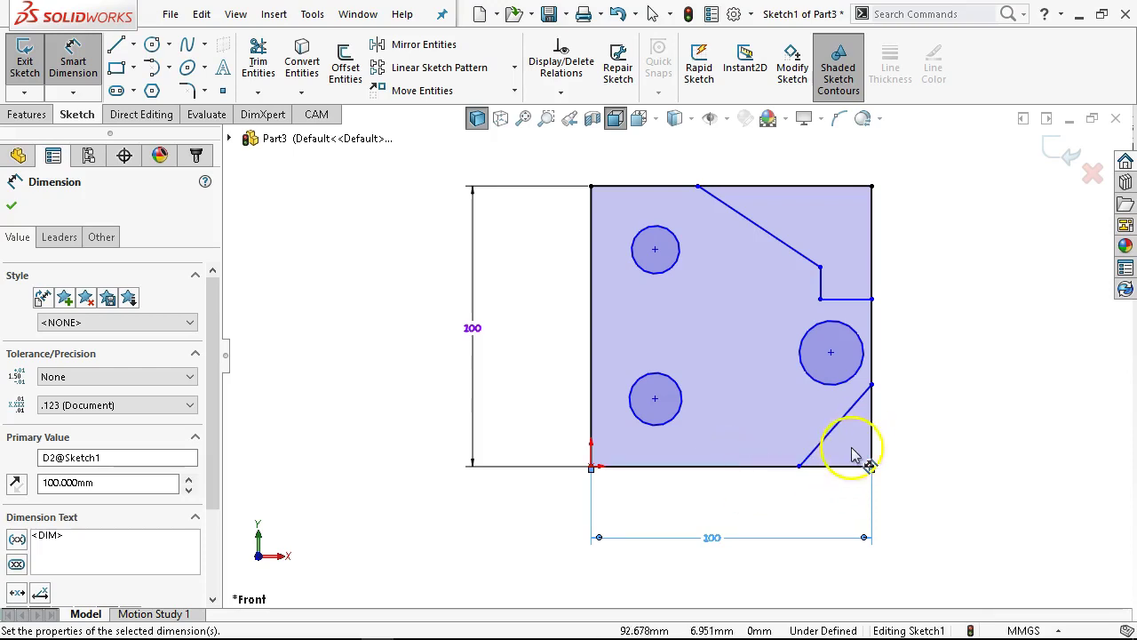
click(592, 435)
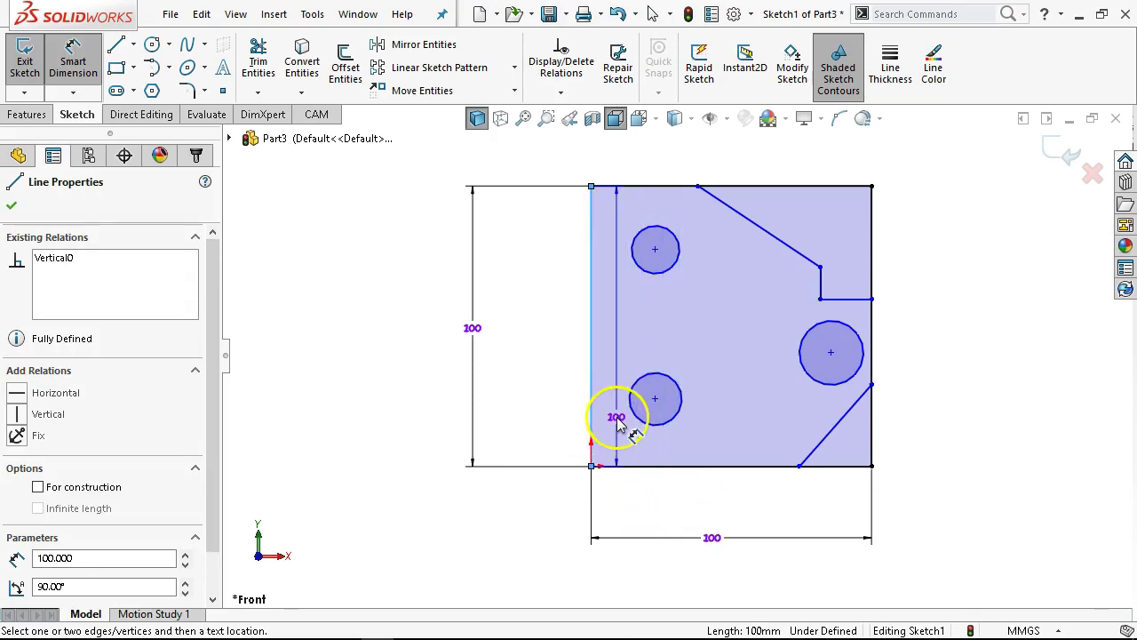
click(798, 468)
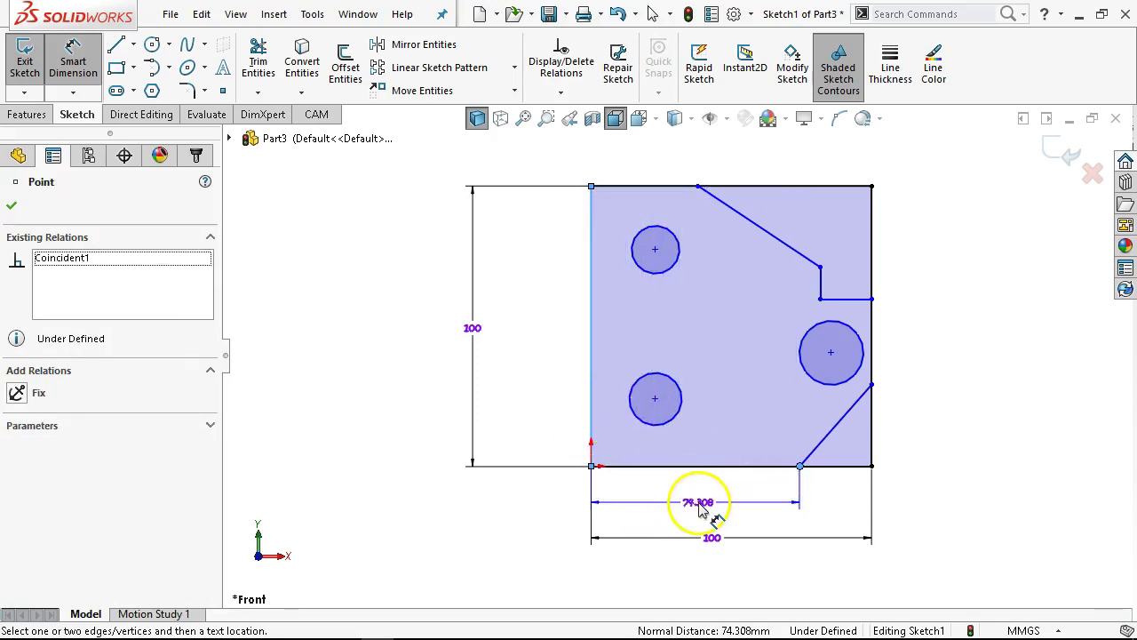
click(705, 508)
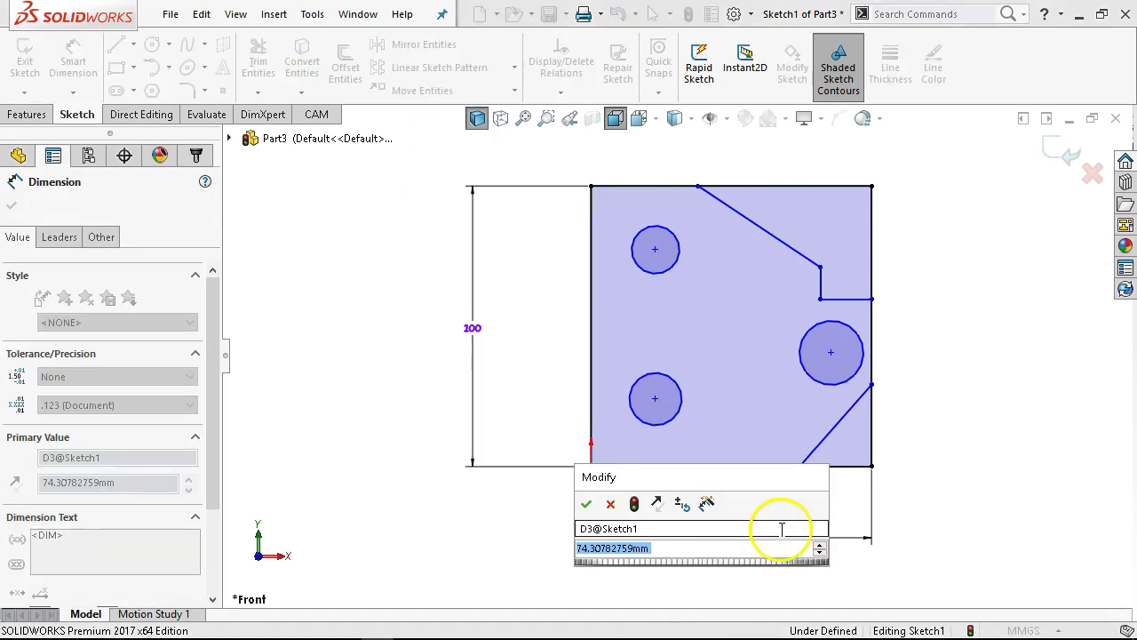
text(60)
key(Return)
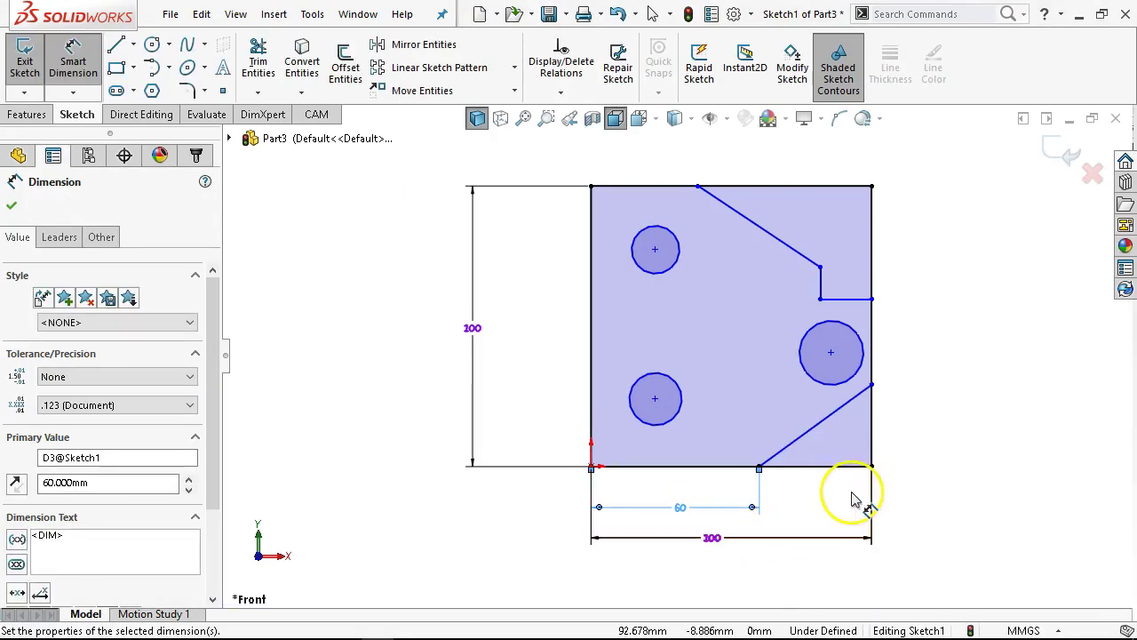
right_click(544, 353)
click(579, 402)
scroll(762, 406, down, 3)
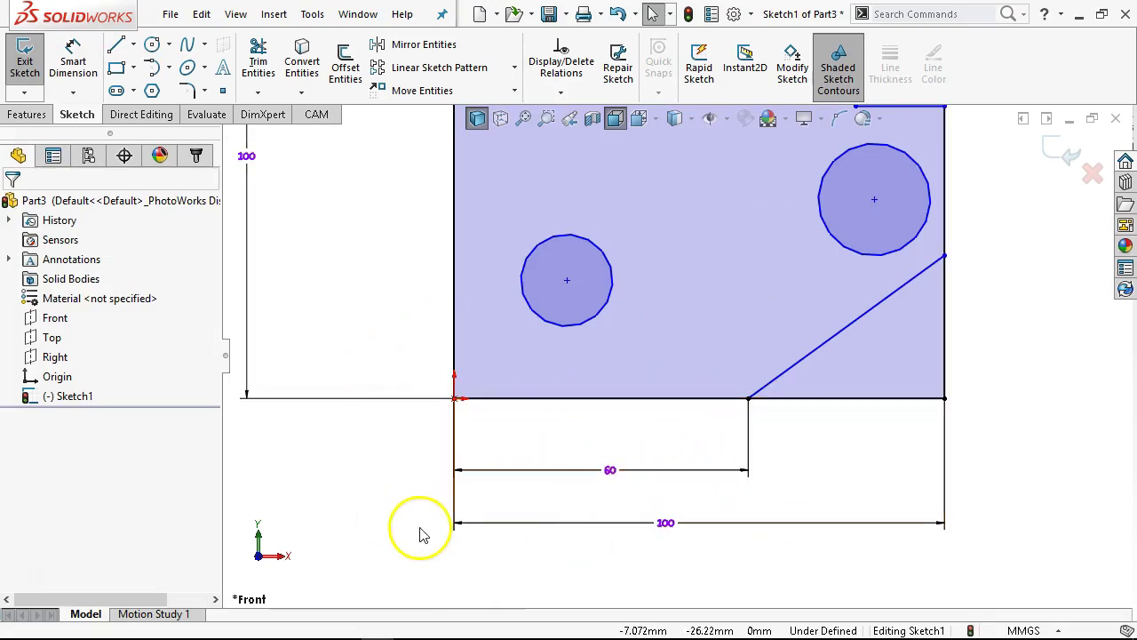
Delete the Coincident1 relation on the lower chamfer's bottom endpoint.
key(z)
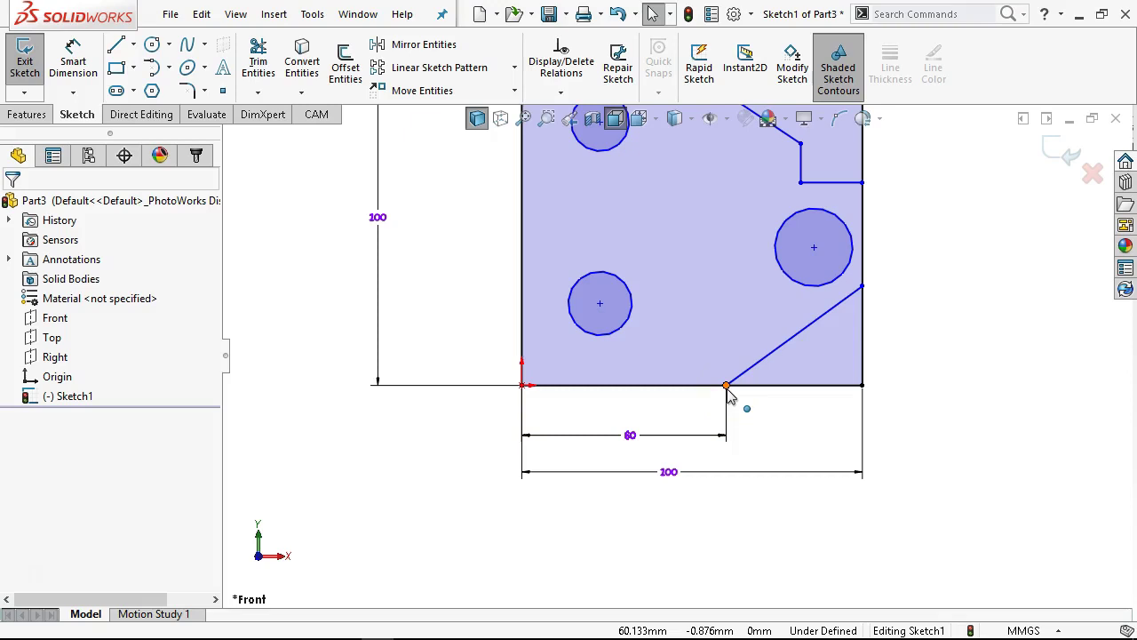
click(744, 348)
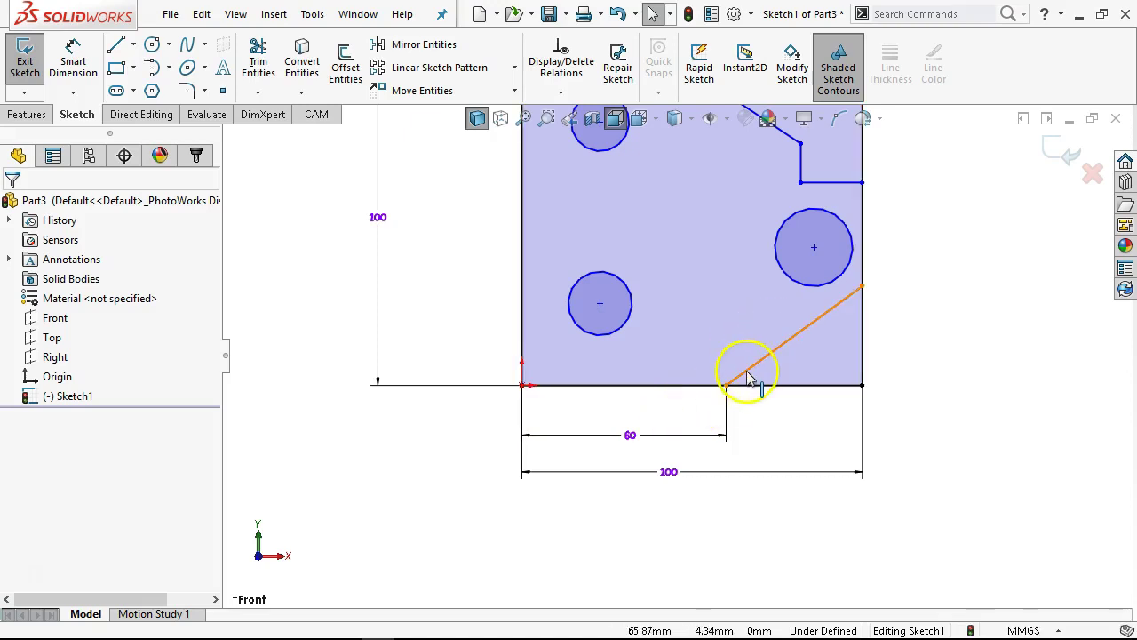
click(692, 420)
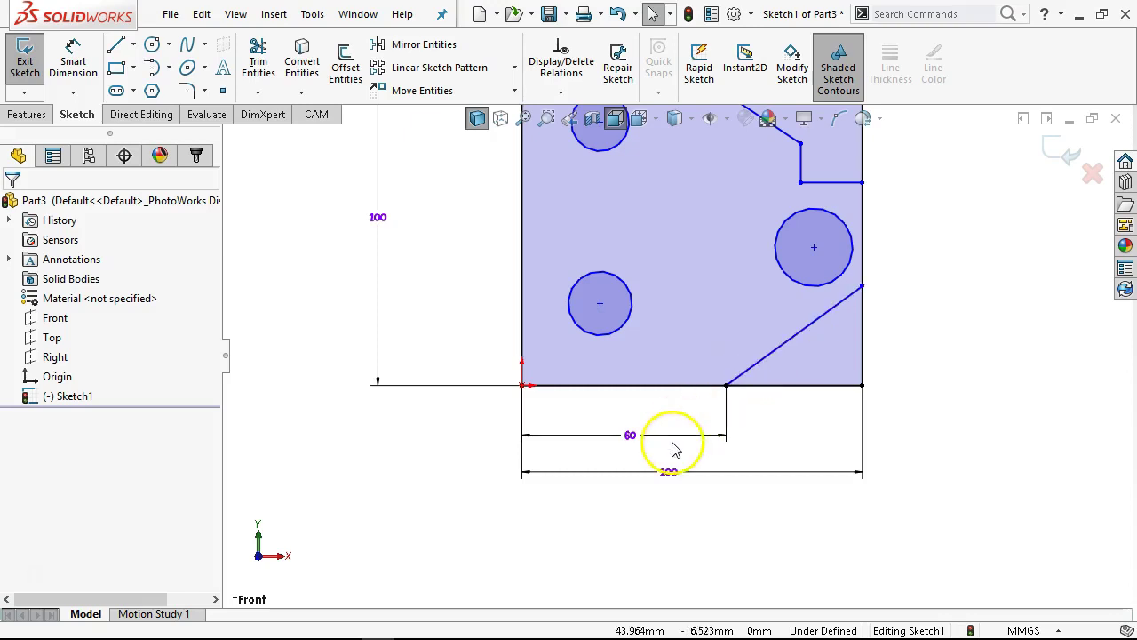
click(634, 435)
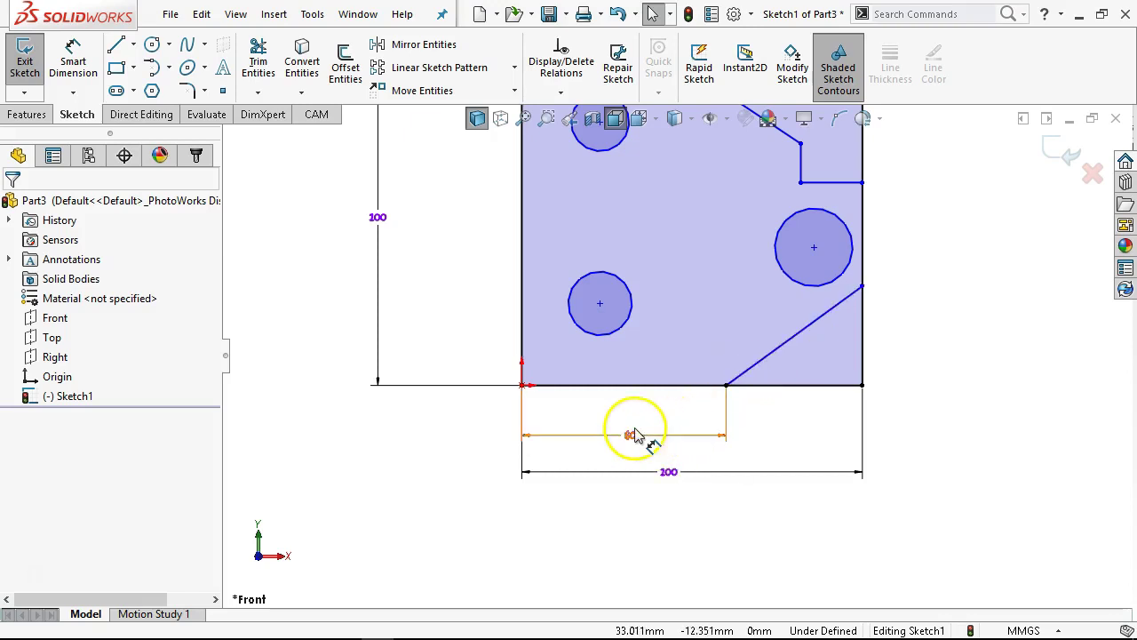
click(726, 387)
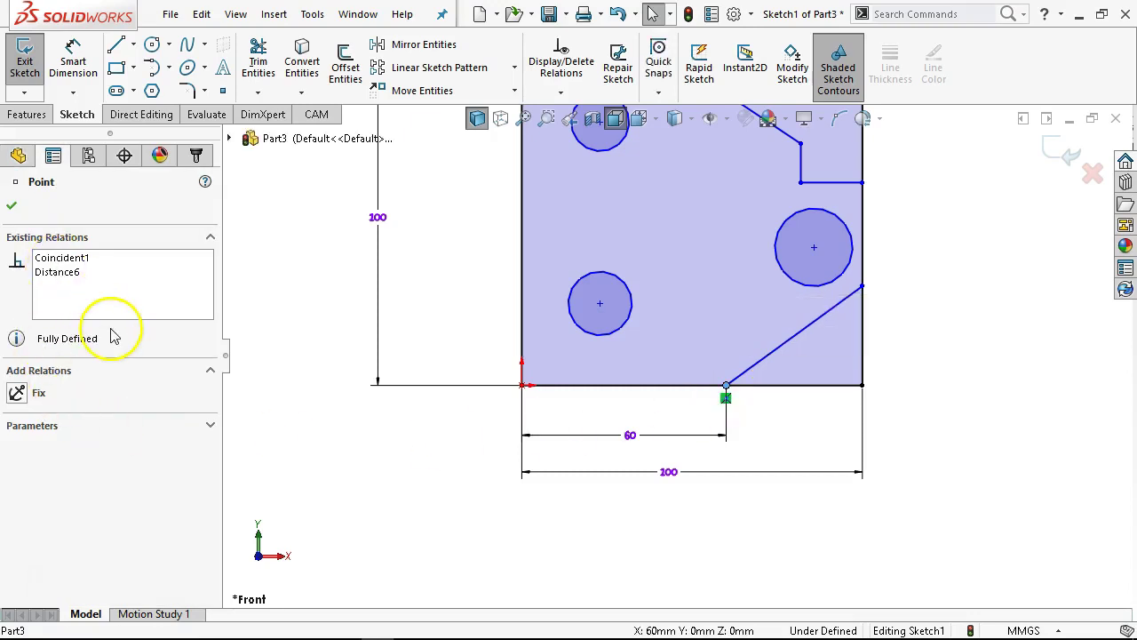
click(64, 258)
key(Delete)
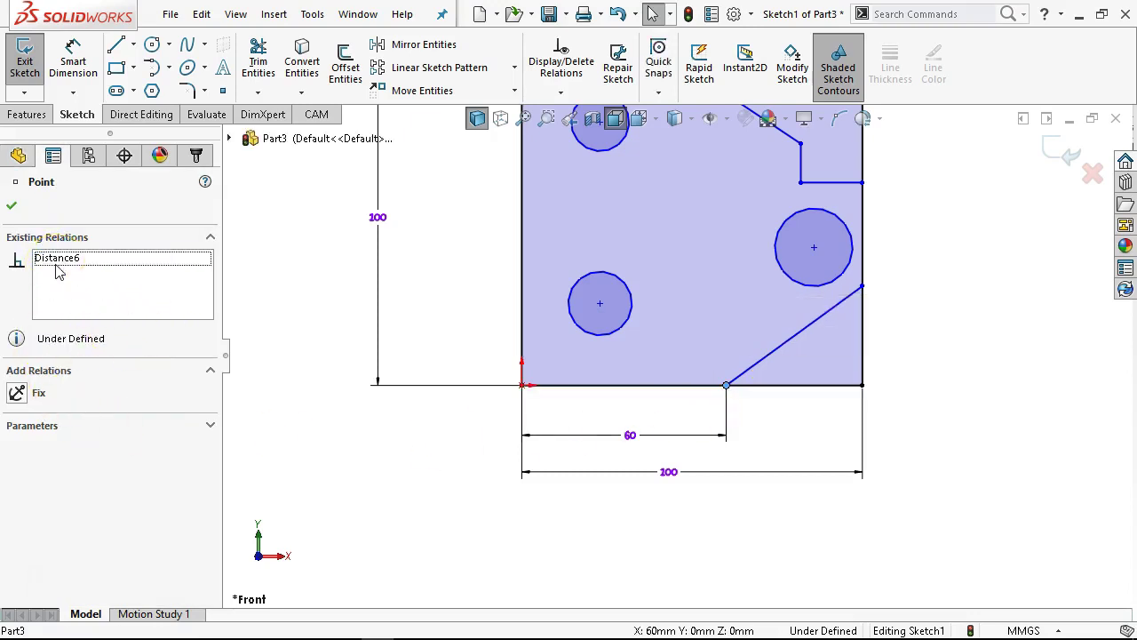
Drag the chamfer endpoint back onto the plate's bottom edge and fit the view.
click(542, 521)
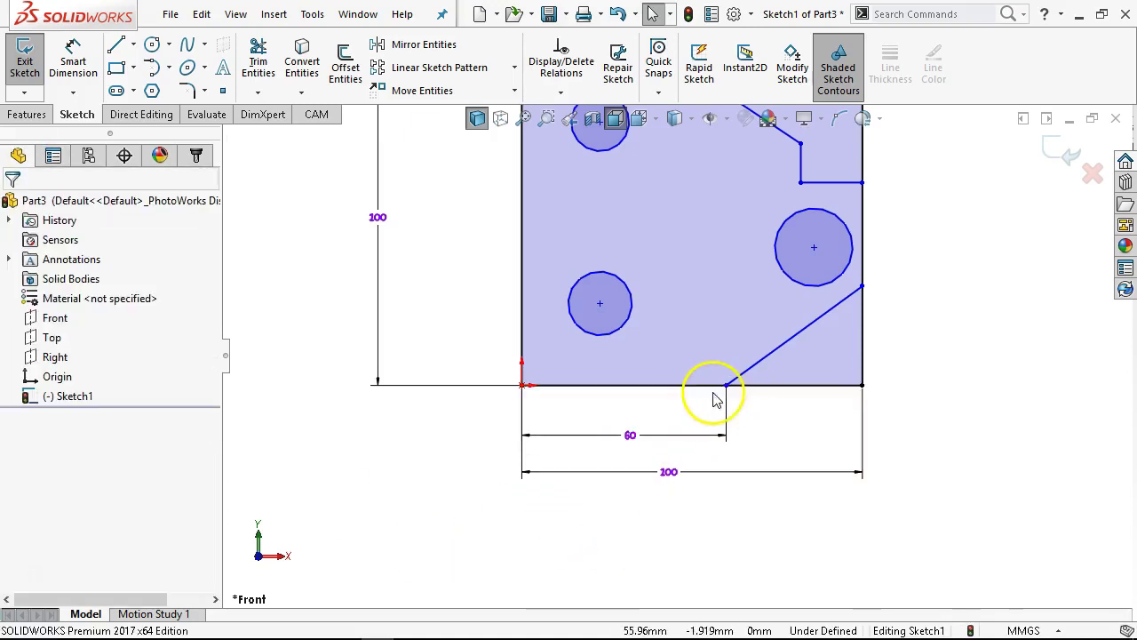
mouse_move(724, 388)
mouse_down()
mouse_move(693, 432)
mouse_move(700, 323)
mouse_move(711, 401)
mouse_move(719, 332)
mouse_move(706, 401)
mouse_move(480, 472)
mouse_move(734, 302)
mouse_move(436, 520)
mouse_move(518, 305)
mouse_move(520, 357)
mouse_move(742, 388)
mouse_up()
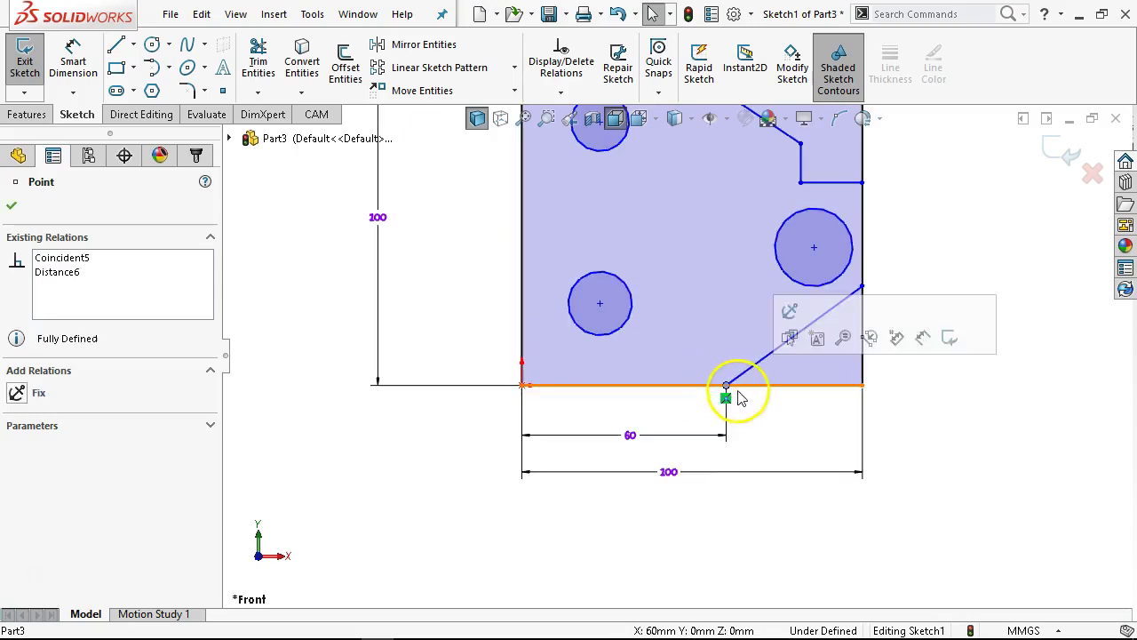
click(775, 423)
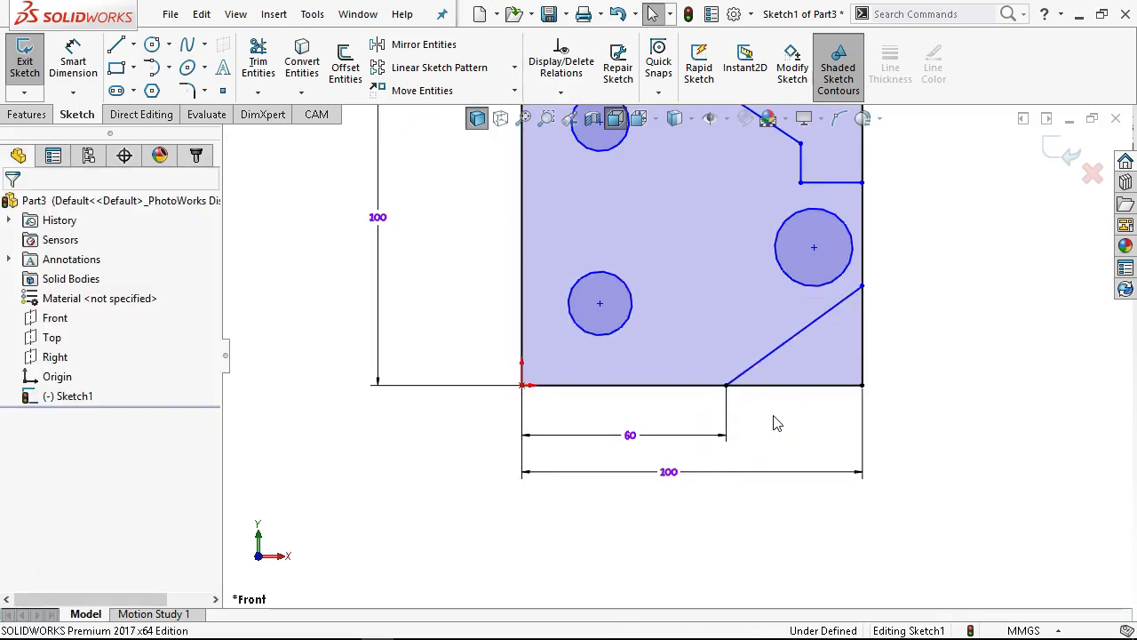
click(669, 370)
click(681, 399)
key(f)
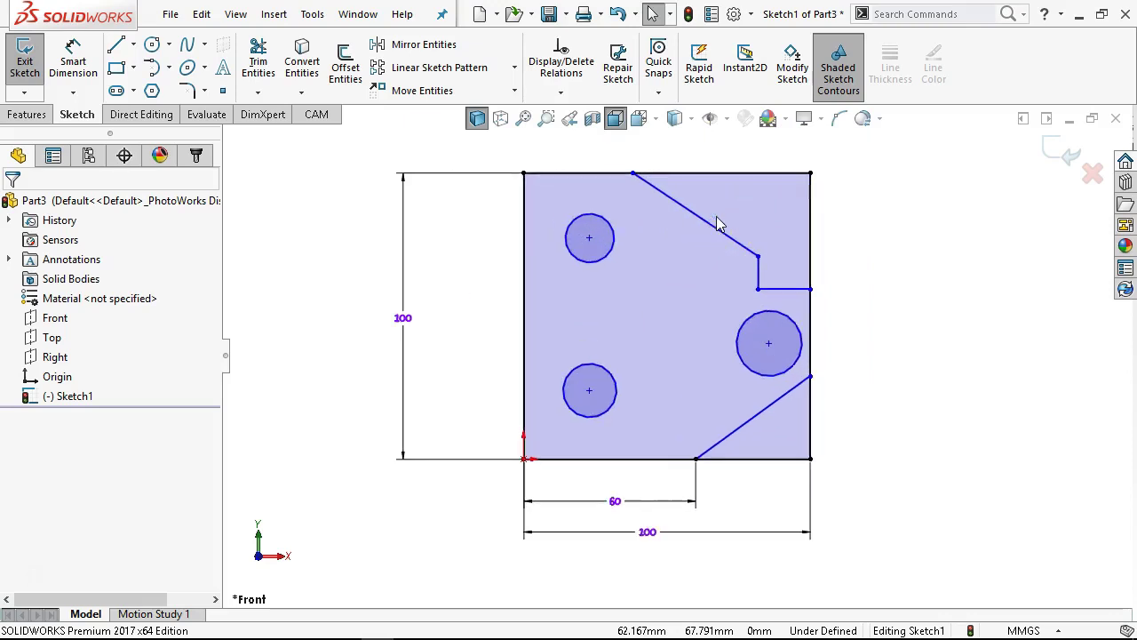
click(73, 62)
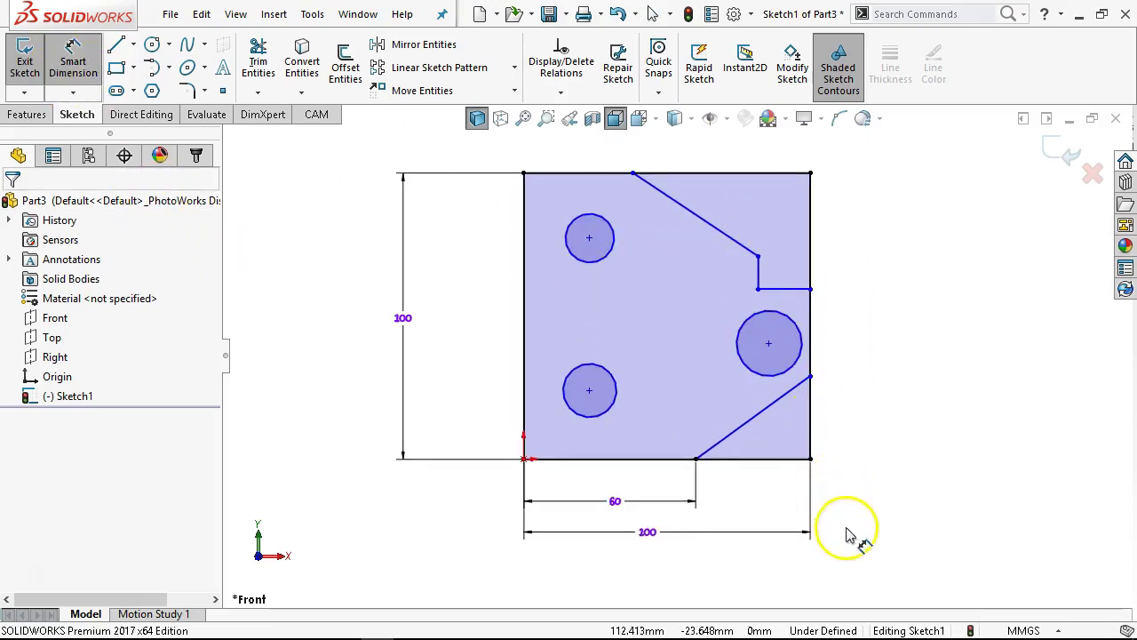
Dimension the lower chamfer height as 20 mm and the notch's lower edge at 60 mm.
click(771, 459)
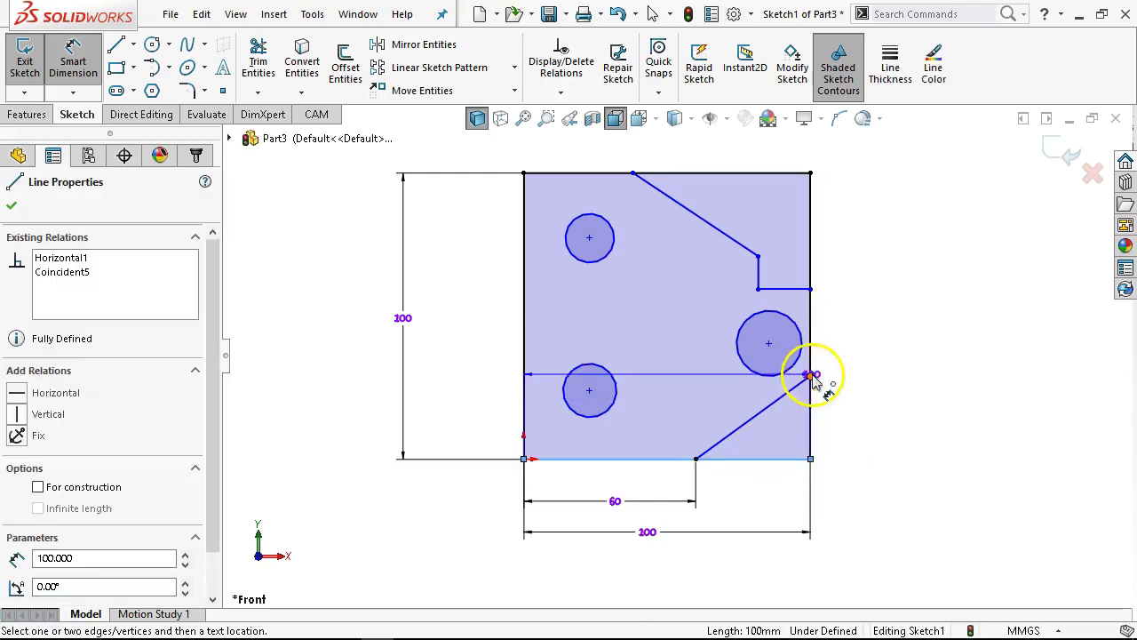
click(810, 377)
click(896, 414)
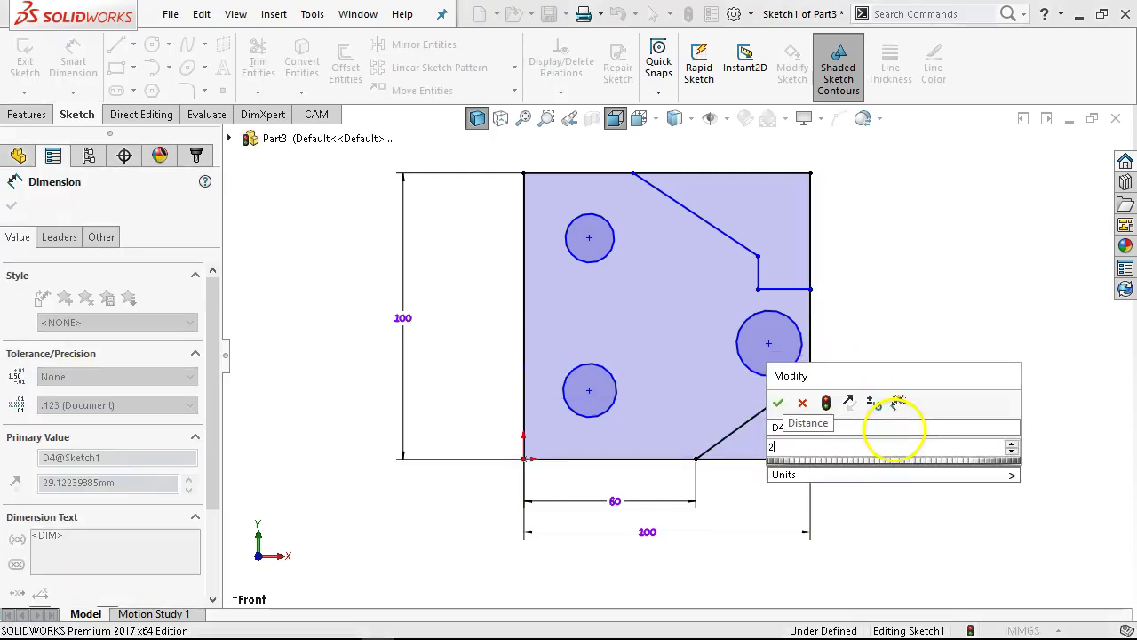
text(20)
key(Return)
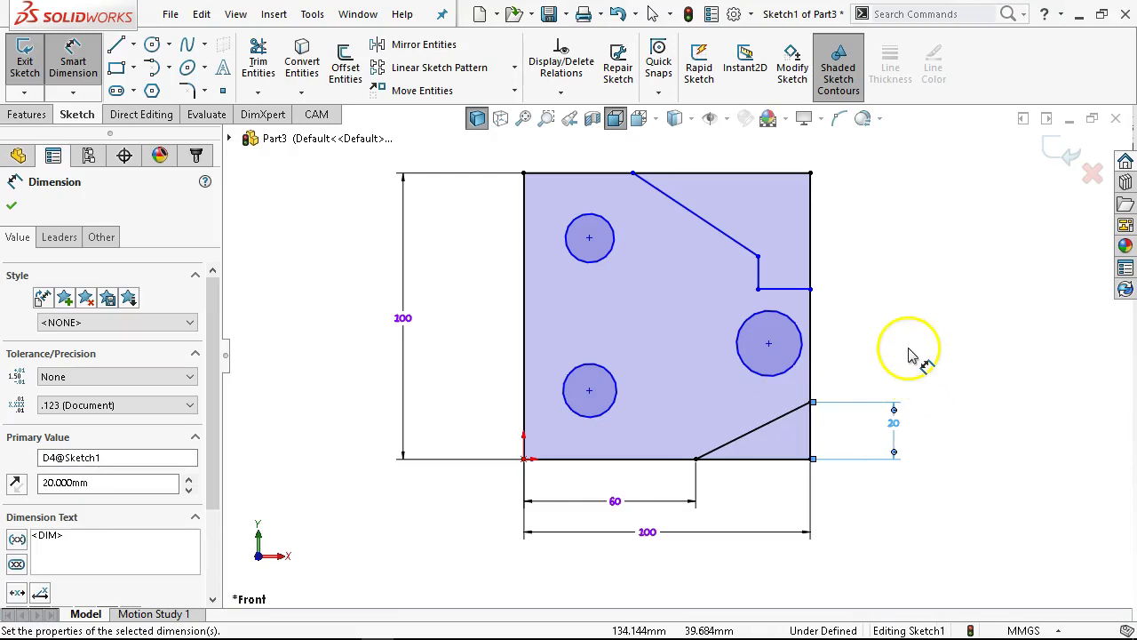
click(787, 458)
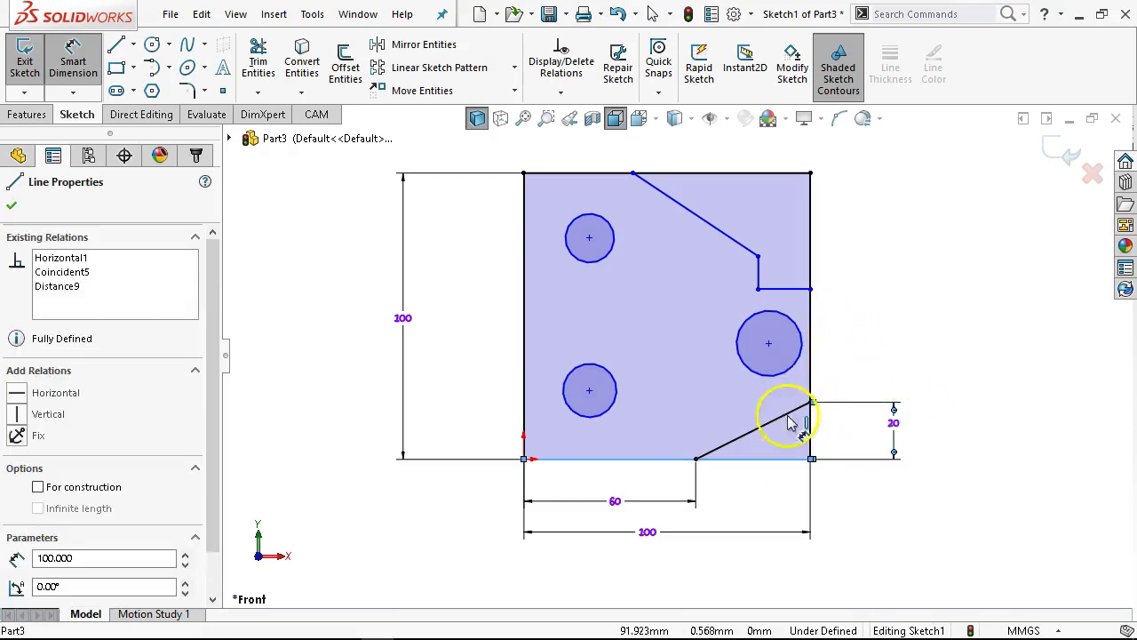
click(804, 291)
click(944, 382)
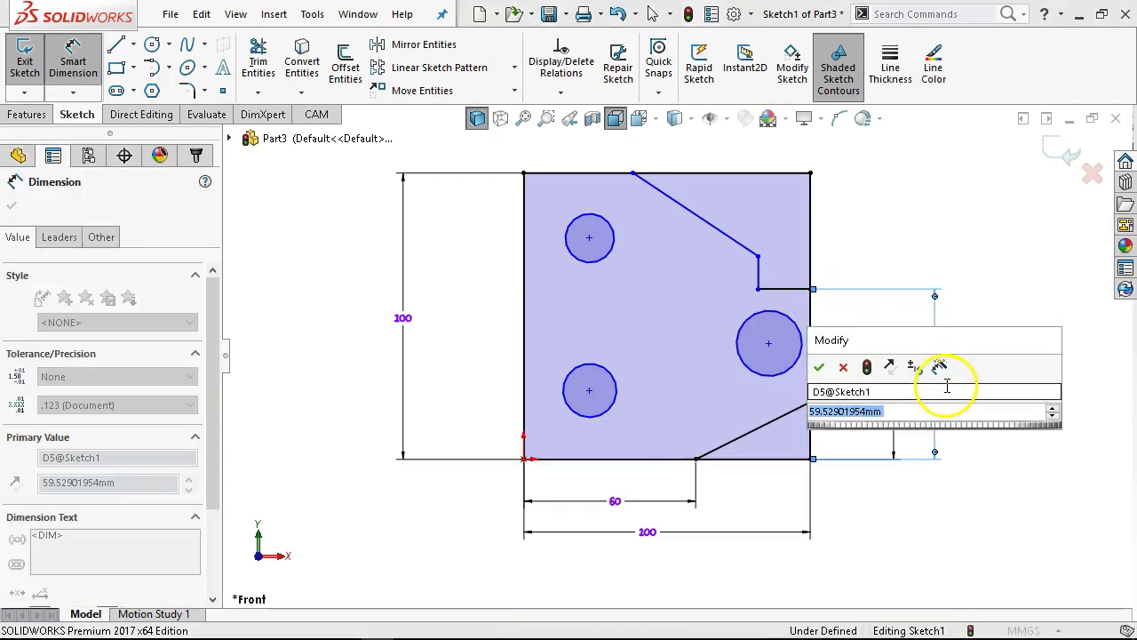
text(60)
key(Return)
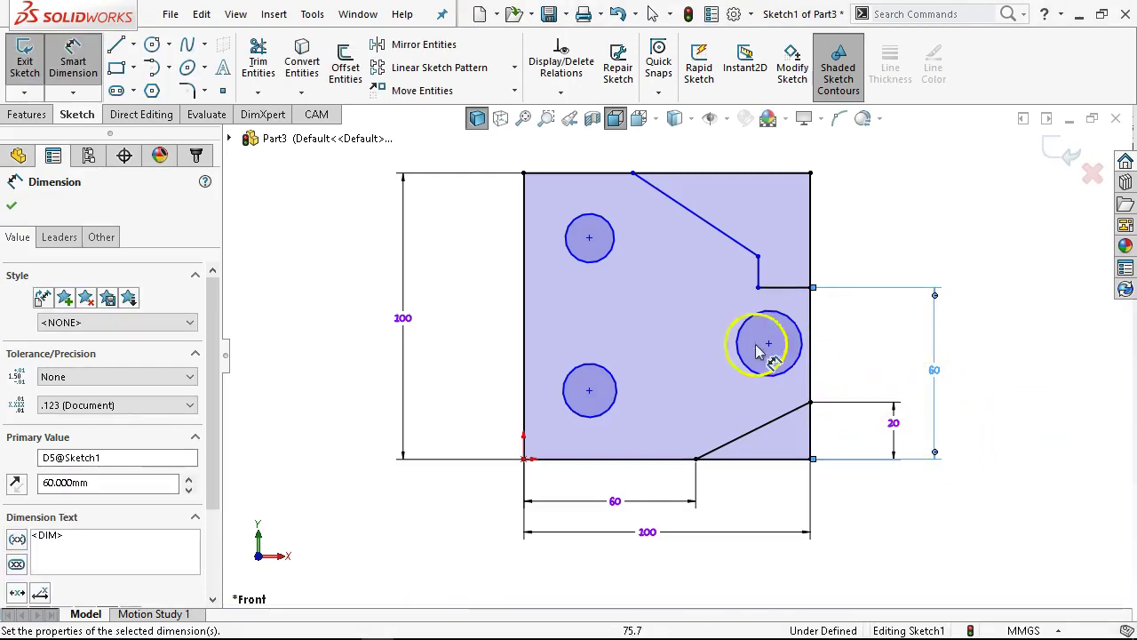
Dimension the upper diagonal's vertical drop from the top edge as 20 mm.
click(711, 233)
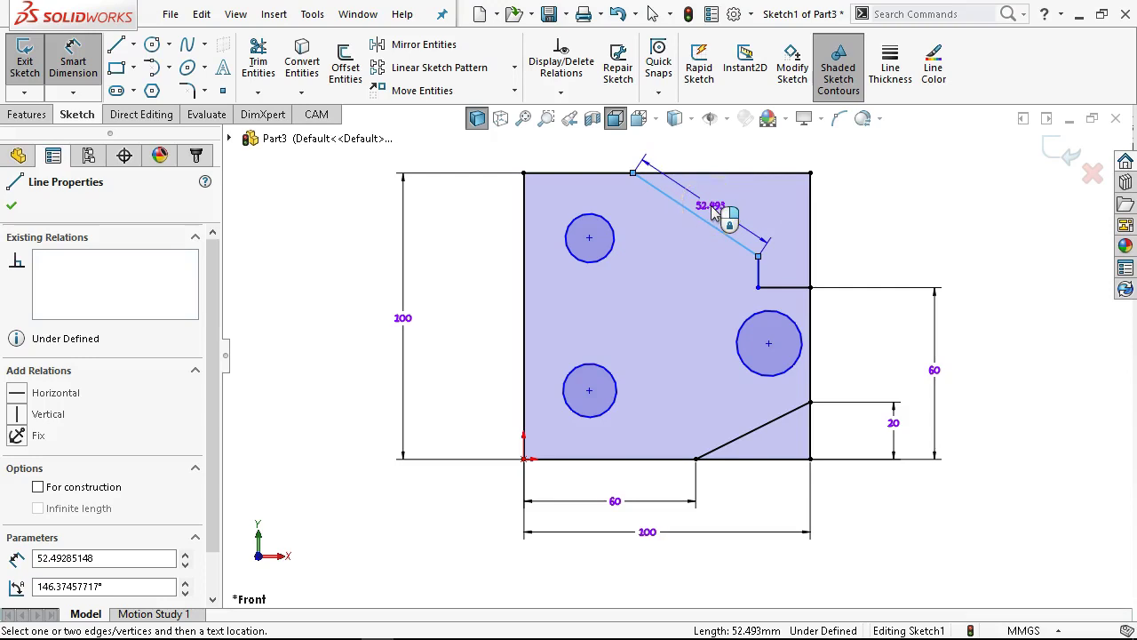
drag(713, 211, 866, 224)
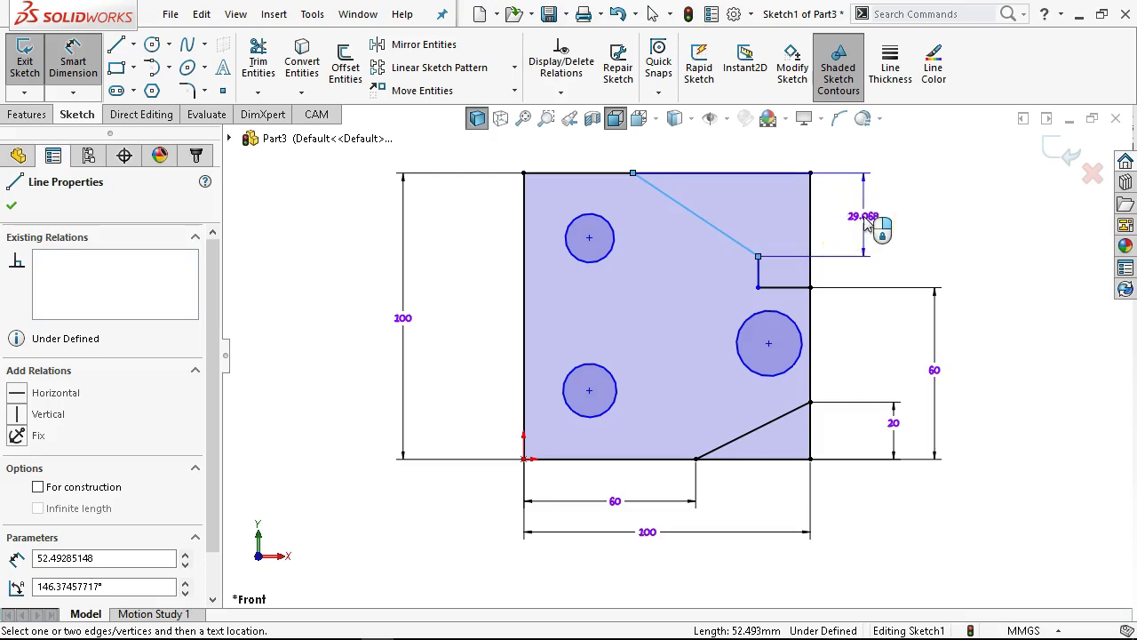
drag(811, 211, 815, 216)
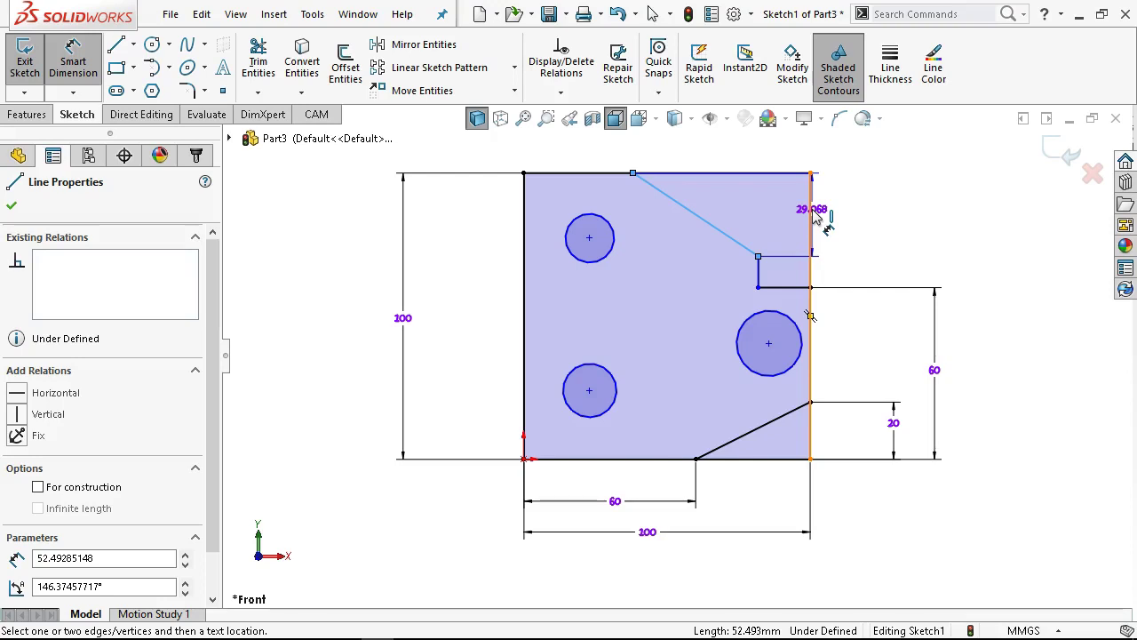
click(811, 213)
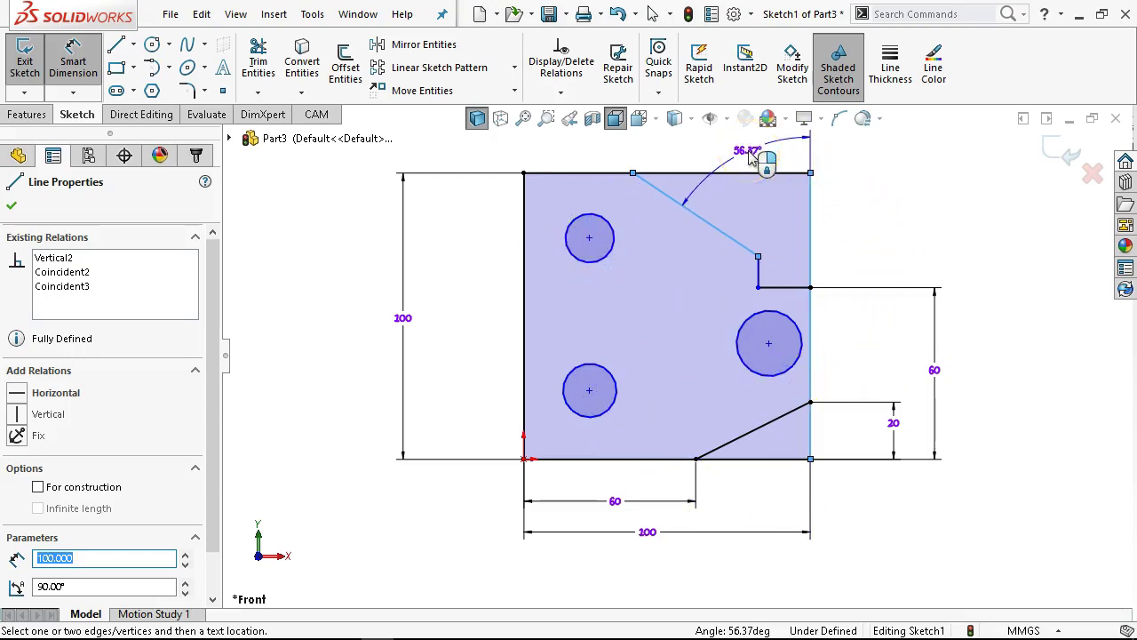
drag(750, 155, 910, 195)
key(Escape)
drag(762, 173, 860, 199)
text(2)
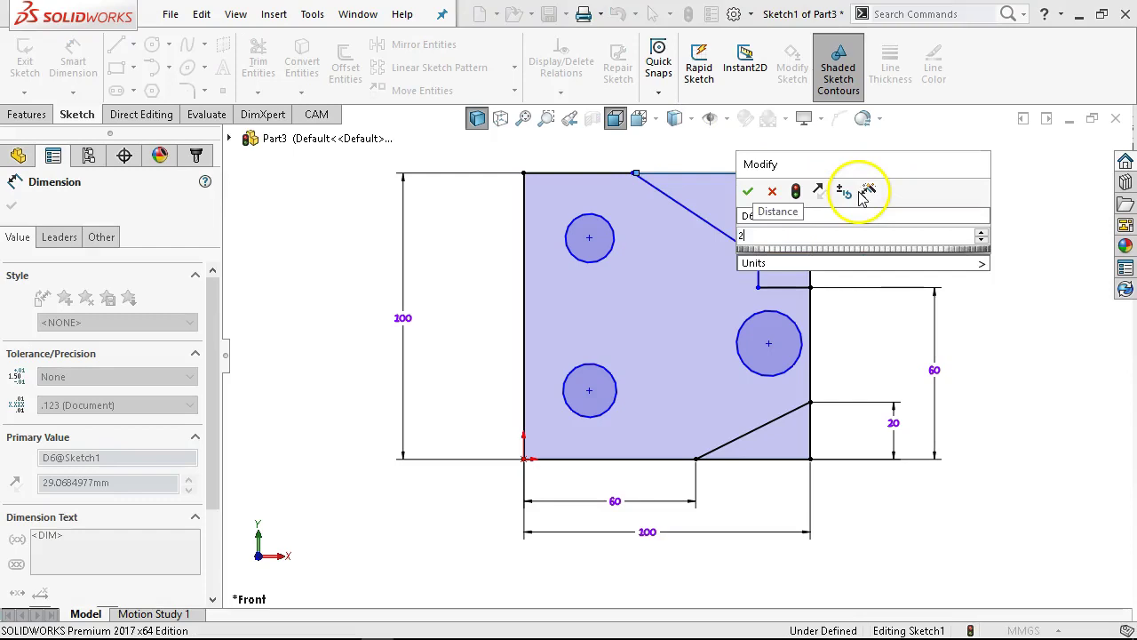
text(0)
key(Return)
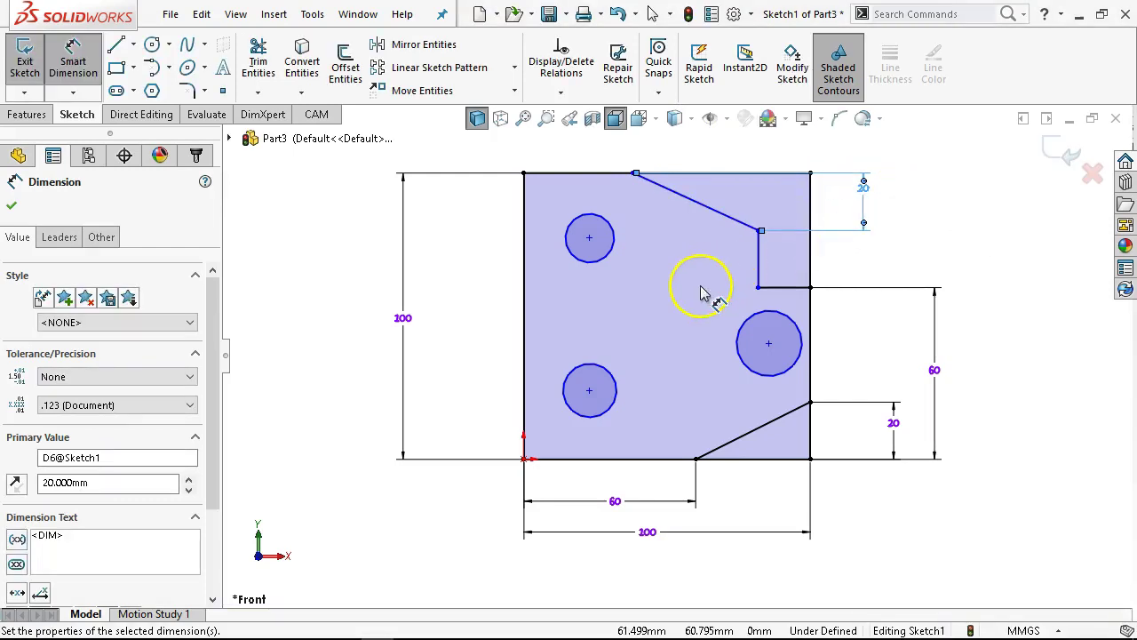
Dimension the upper chamfer's top vertex 40 mm from the plate's left edge.
click(525, 186)
click(636, 175)
click(582, 135)
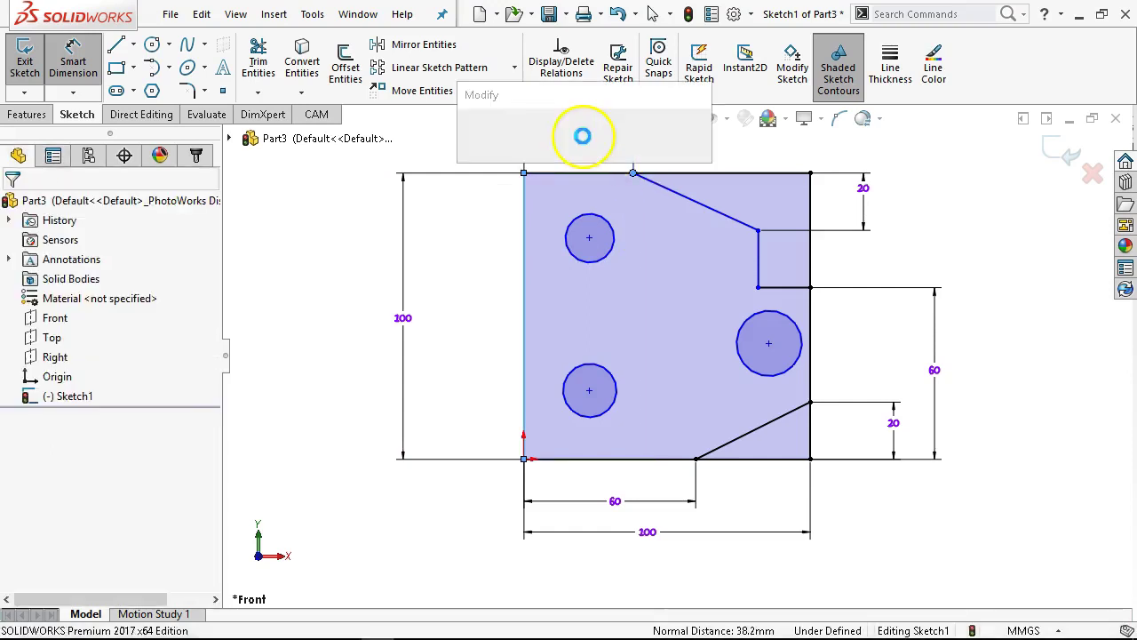
text(70)
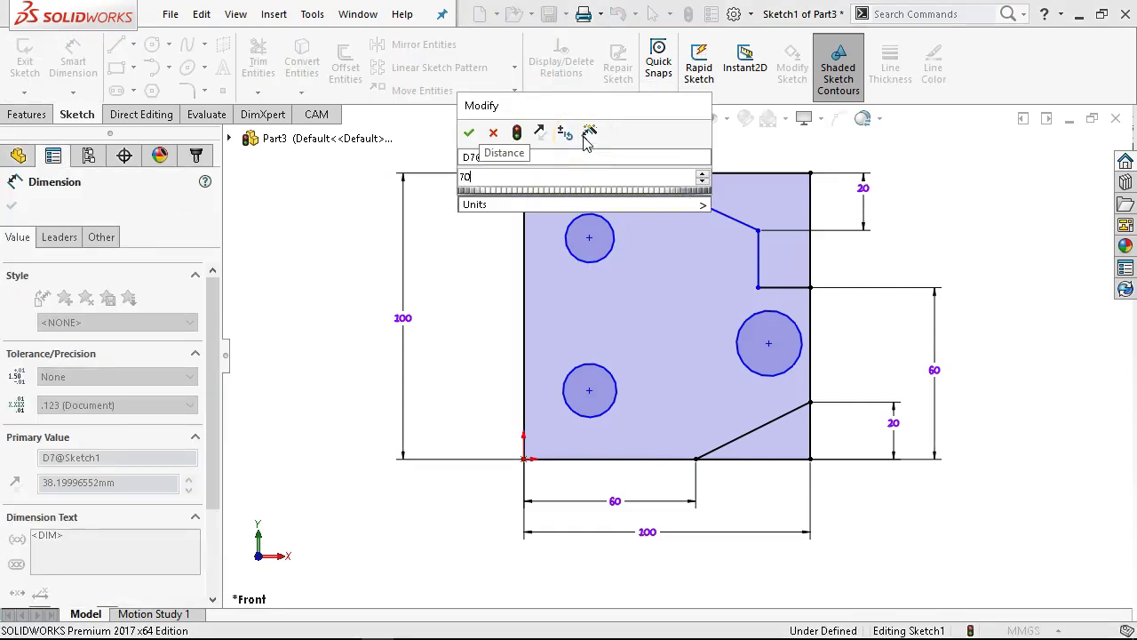
key(BackSpace)
key(BackSpace)
text(40)
key(Return)
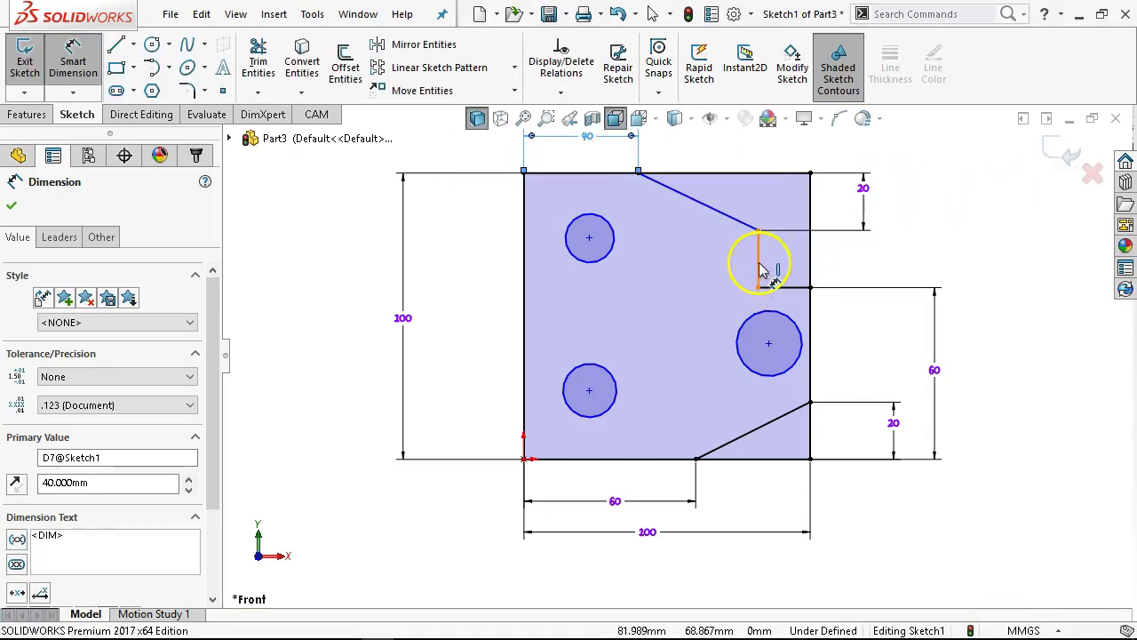
Dimension the notch's inner vertical edge 70 mm from the plate's left edge.
click(759, 268)
click(525, 298)
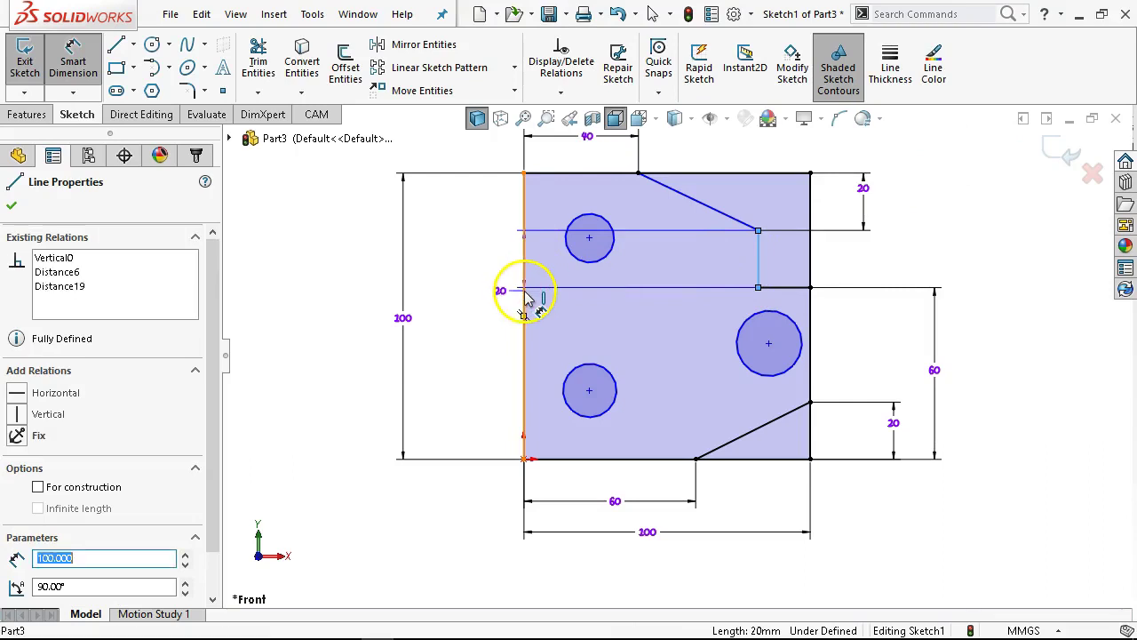
key(f)
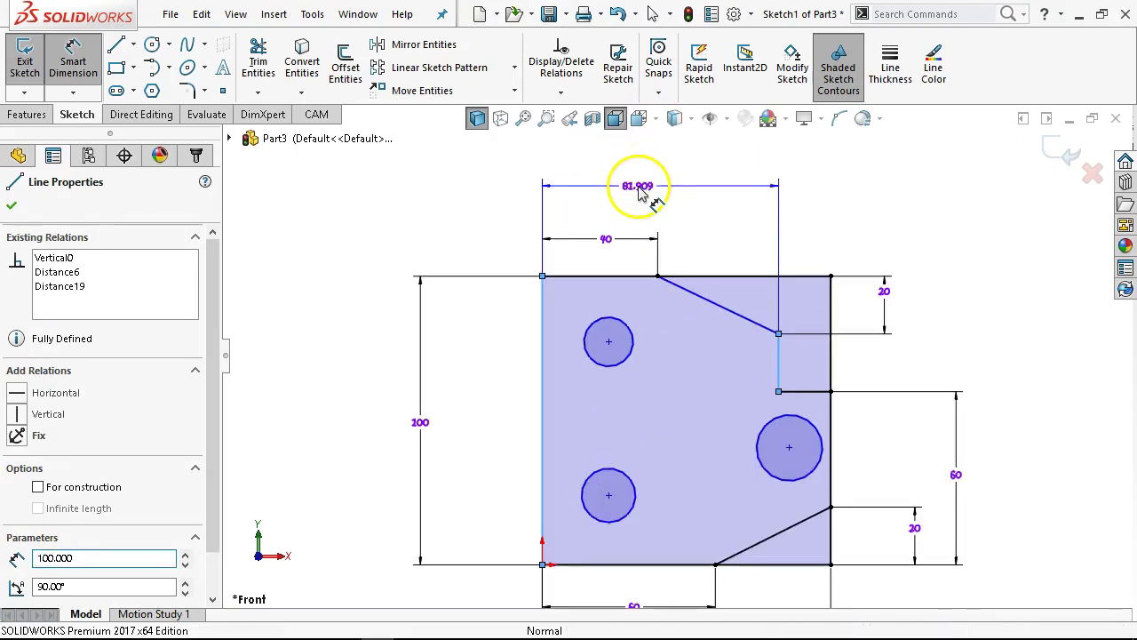
click(640, 189)
scroll(711, 226, down, 1)
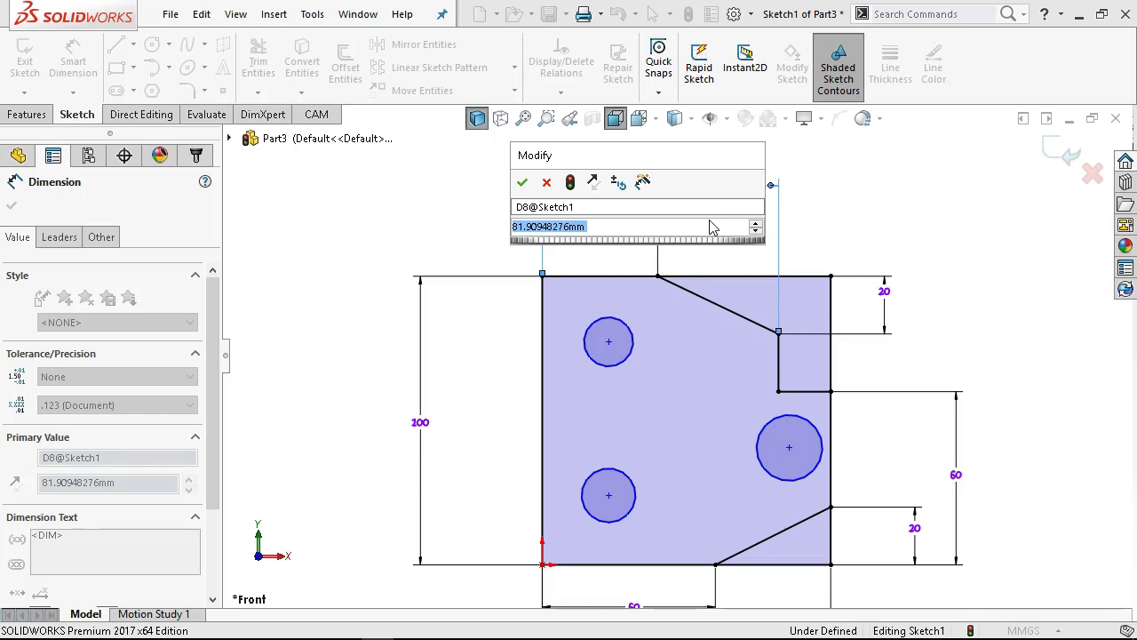
text(7)
key(Return)
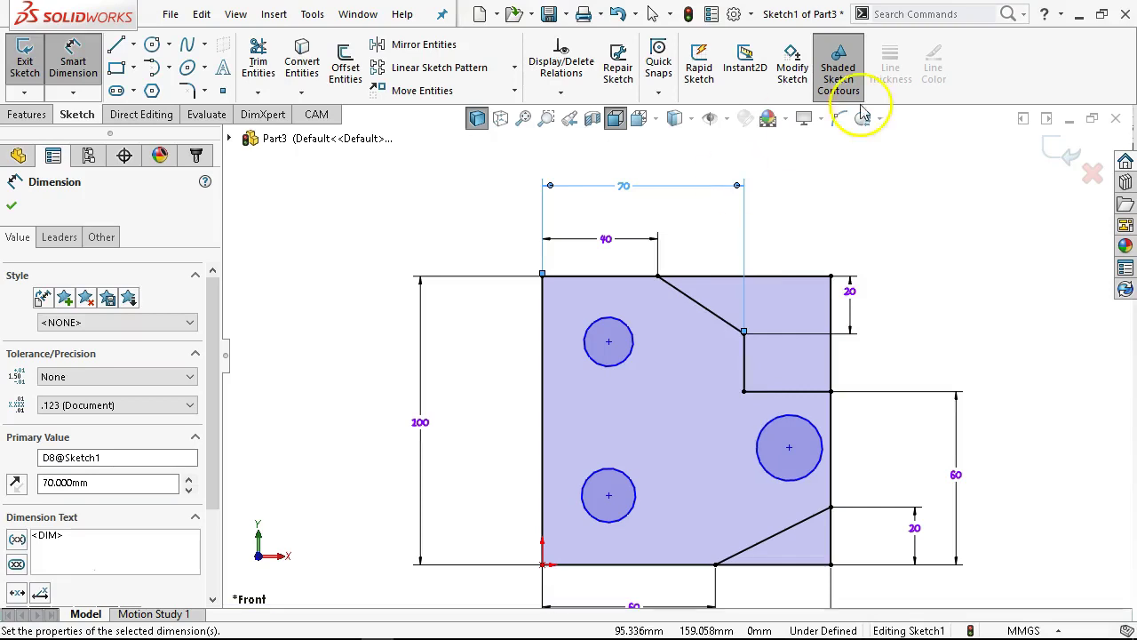
scroll(698, 375, up, 2)
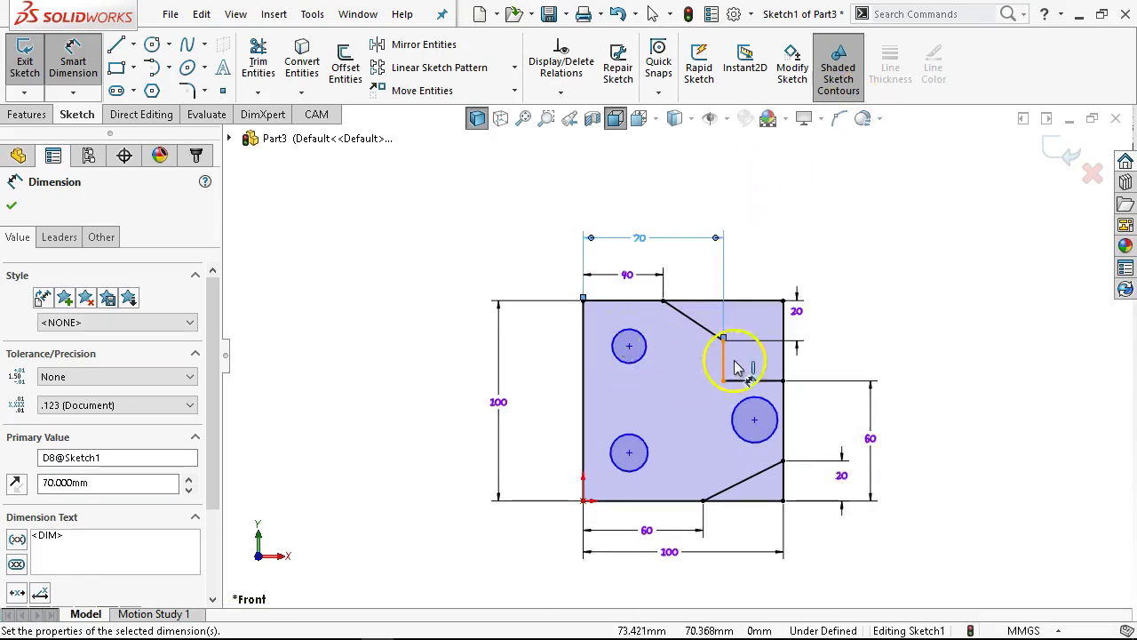
click(737, 403)
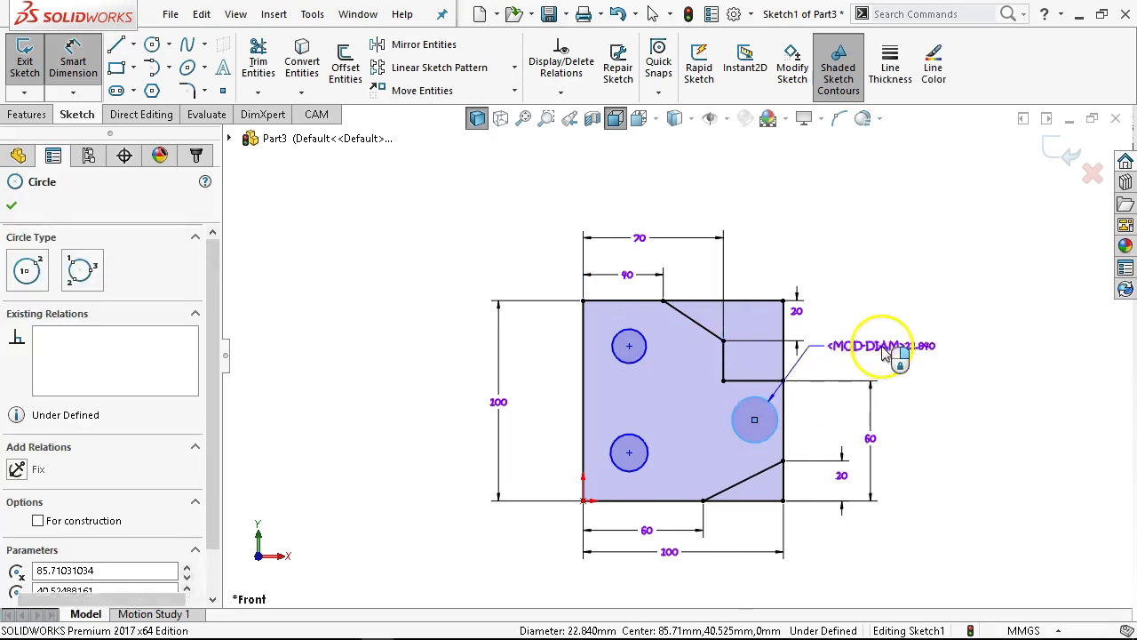
Give the right hole a 20 mm diameter dimension.
click(876, 347)
text(20)
key(Return)
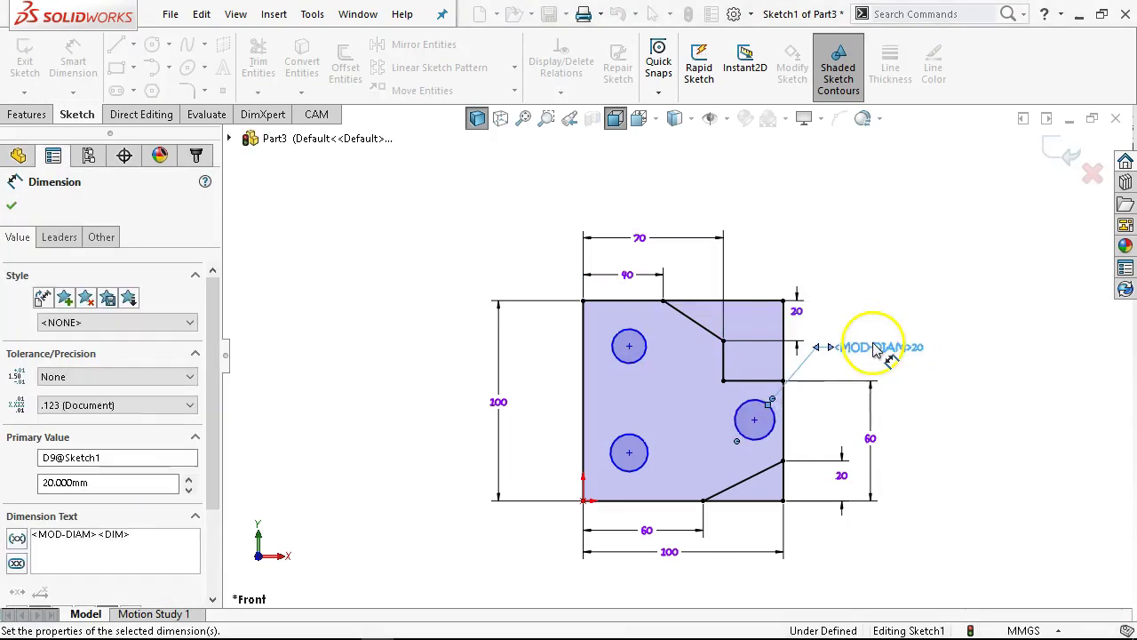
right_click(887, 253)
click(934, 308)
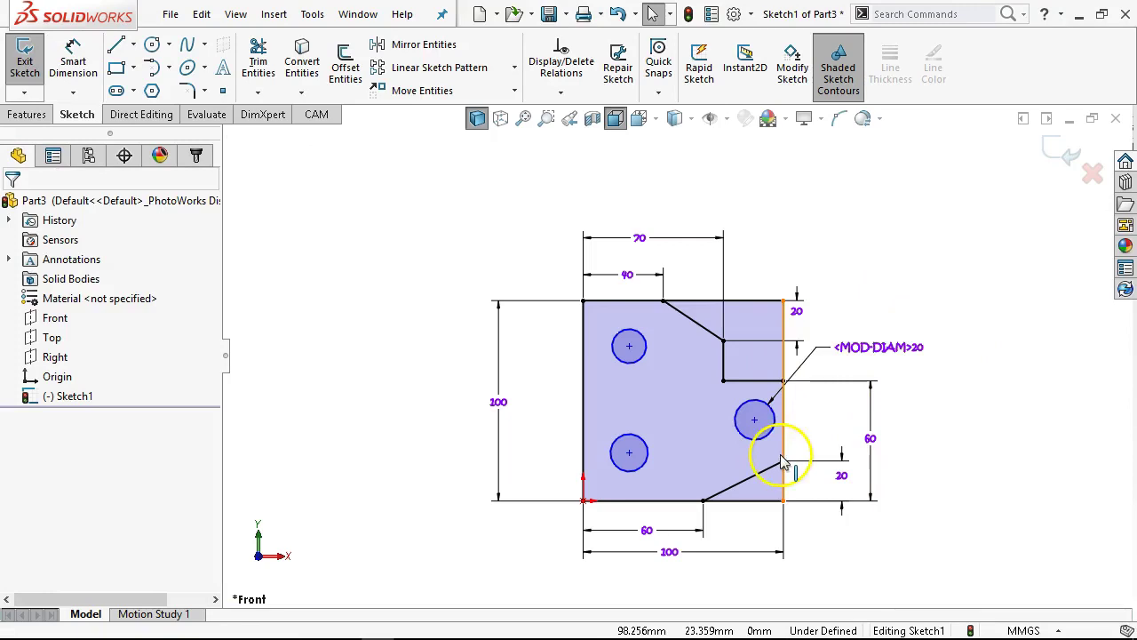
Make all three holes equal in size.
click(760, 437)
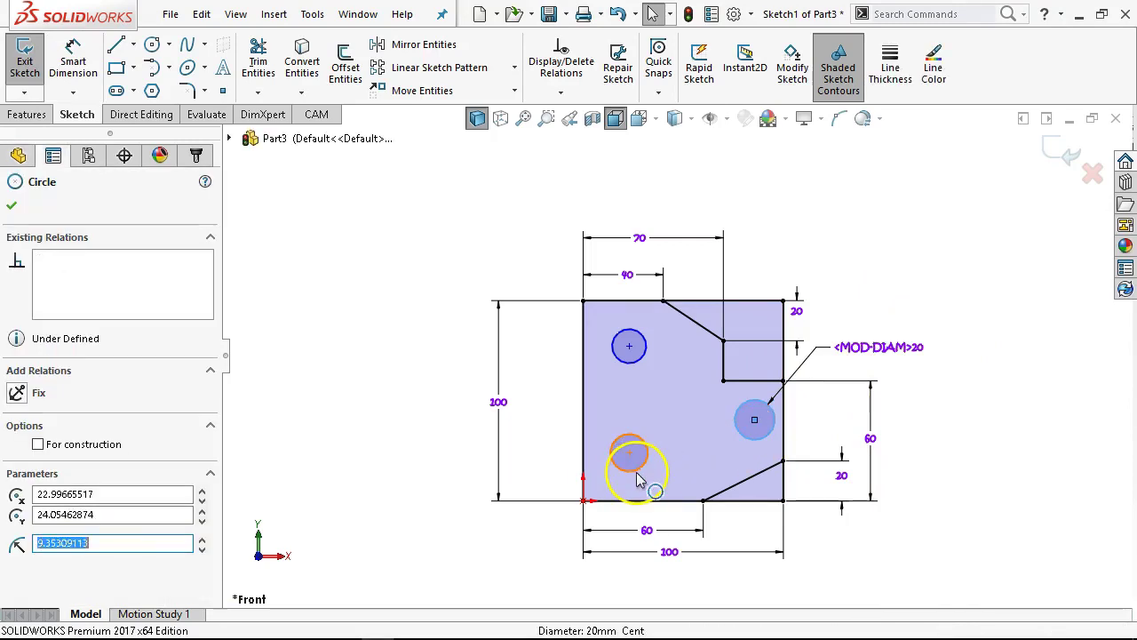
ctrl+click(637, 473)
ctrl+click(624, 365)
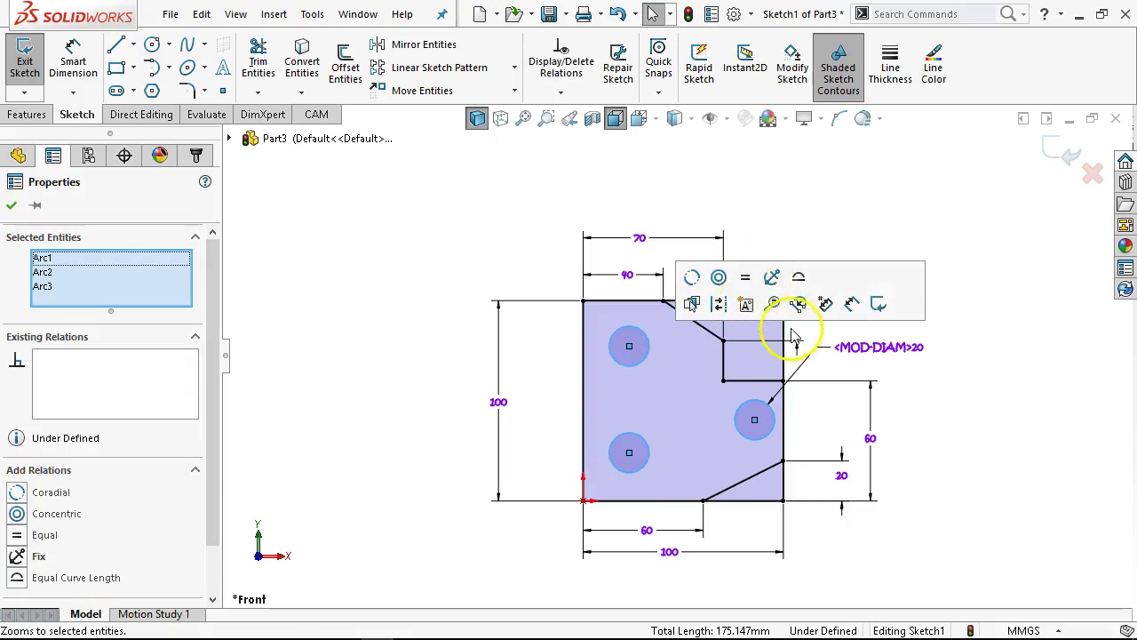
click(883, 185)
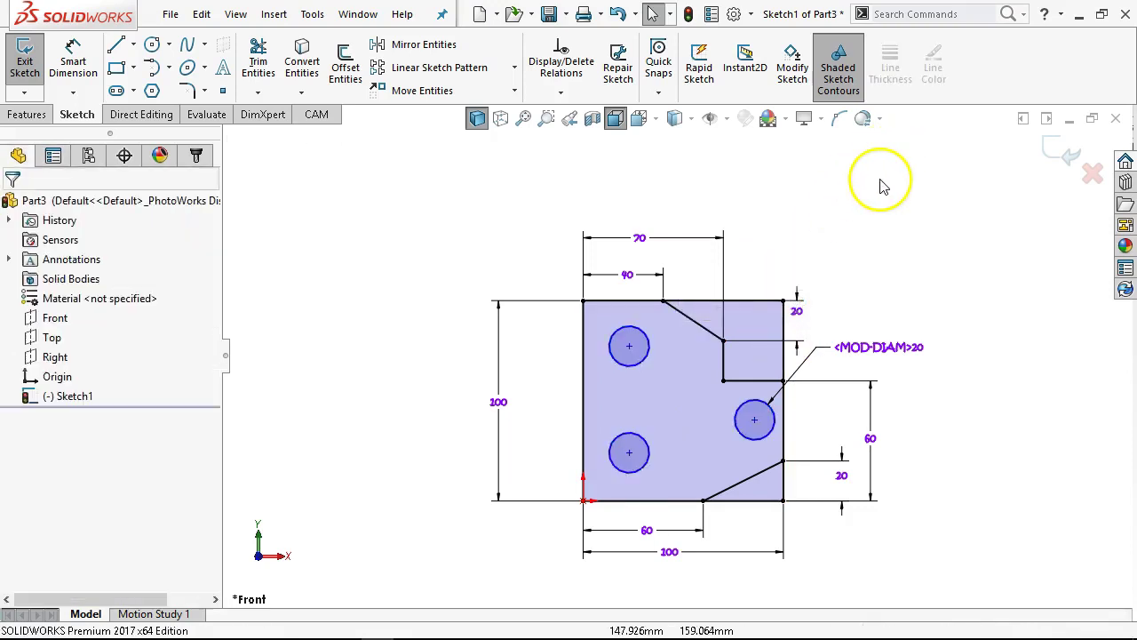
scroll(604, 477, down, 3)
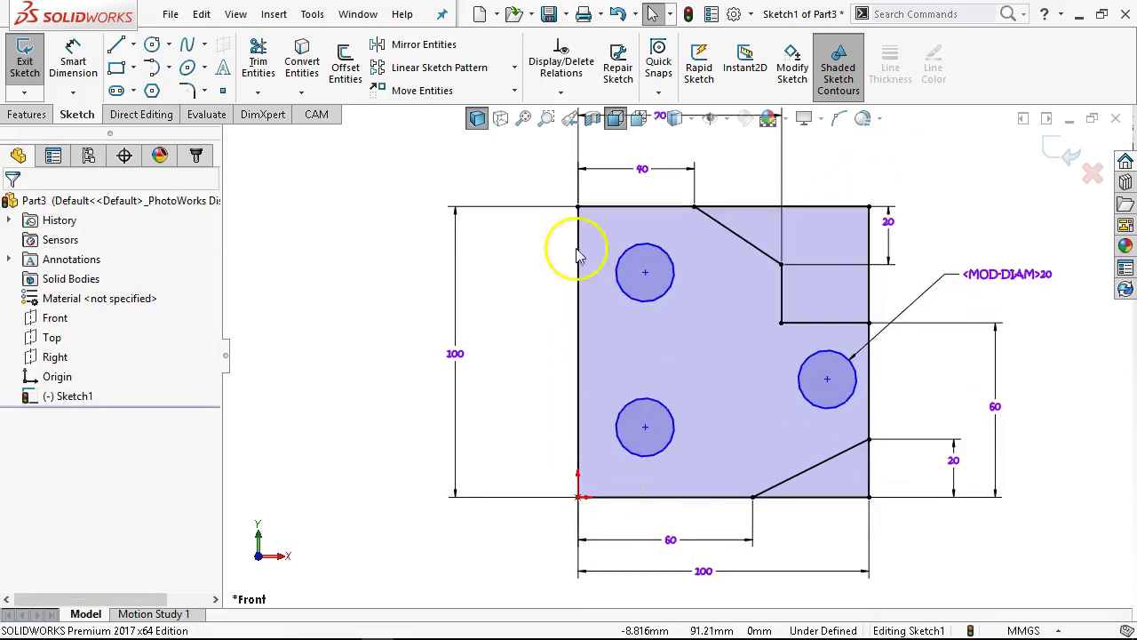
Align the two left hole centres vertically.
click(646, 276)
ctrl+click(646, 427)
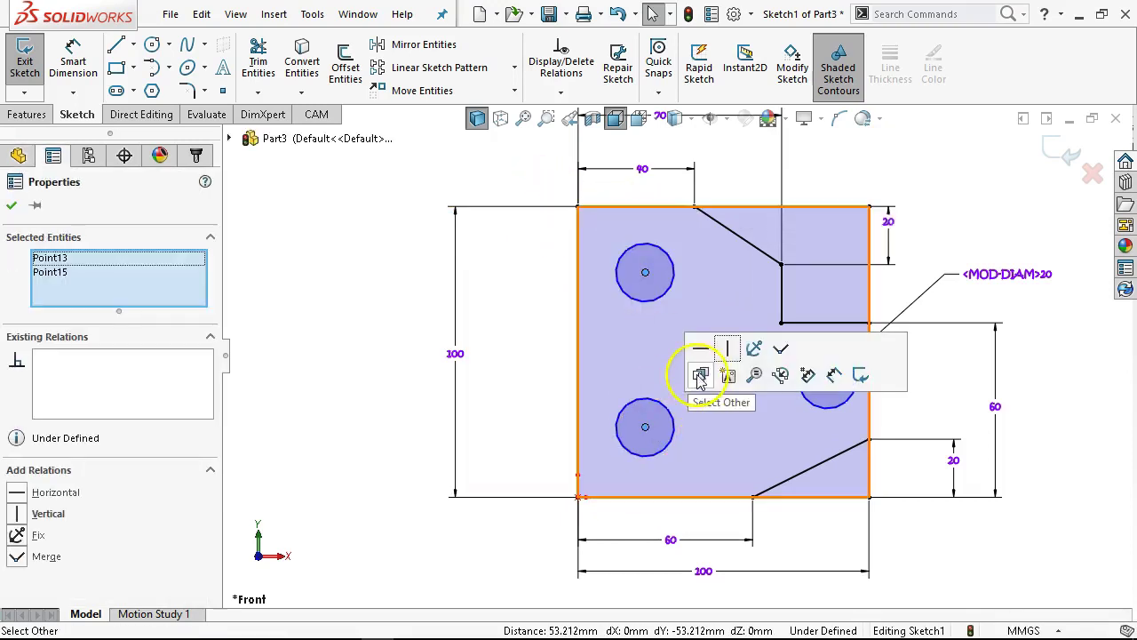
click(730, 350)
click(556, 320)
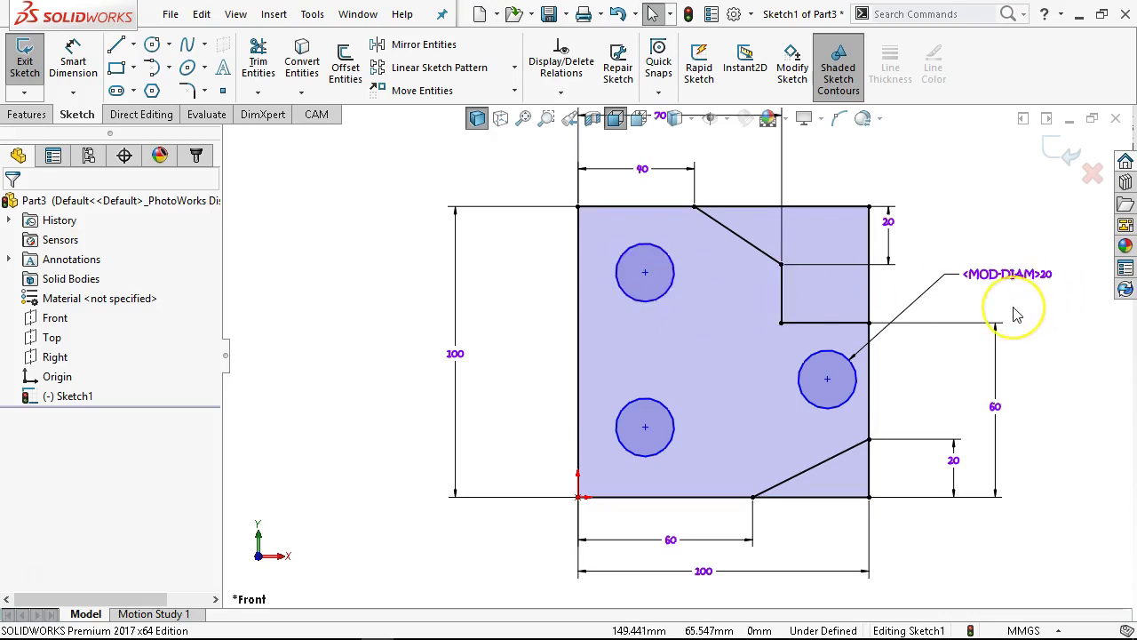
key(f)
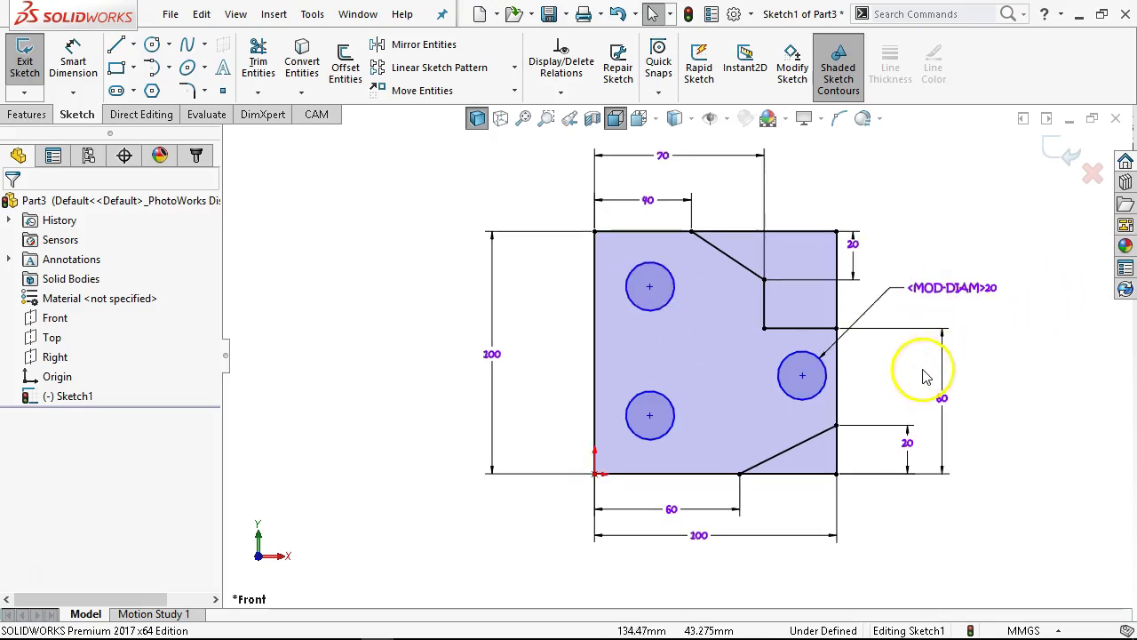
Set the spacing between the two left hole centres to 60 mm.
click(73, 62)
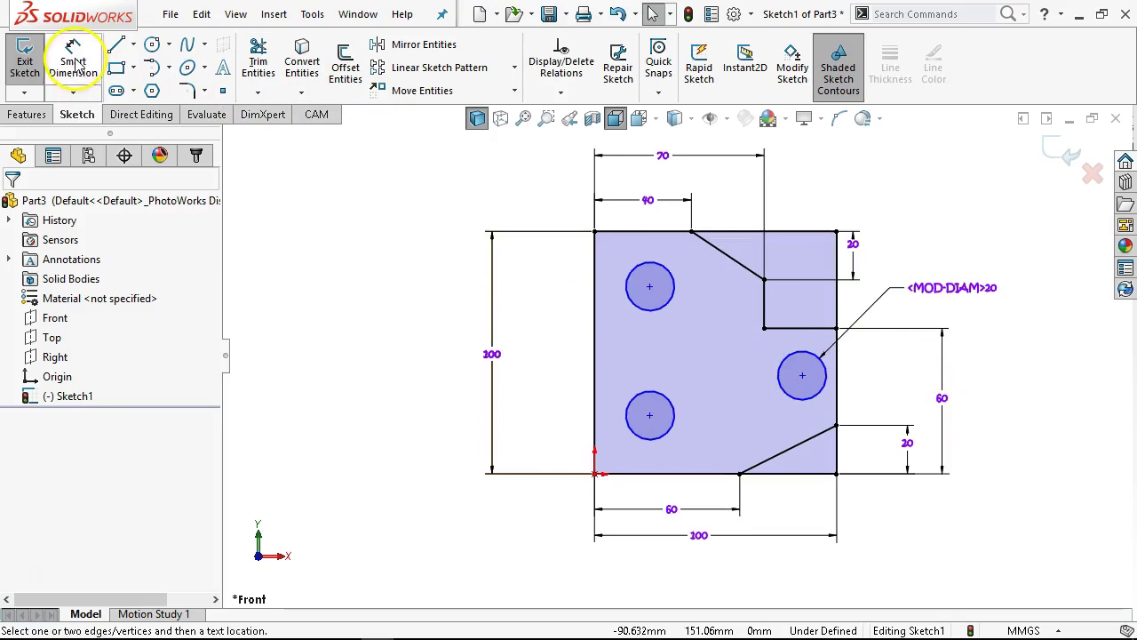
click(648, 400)
click(641, 283)
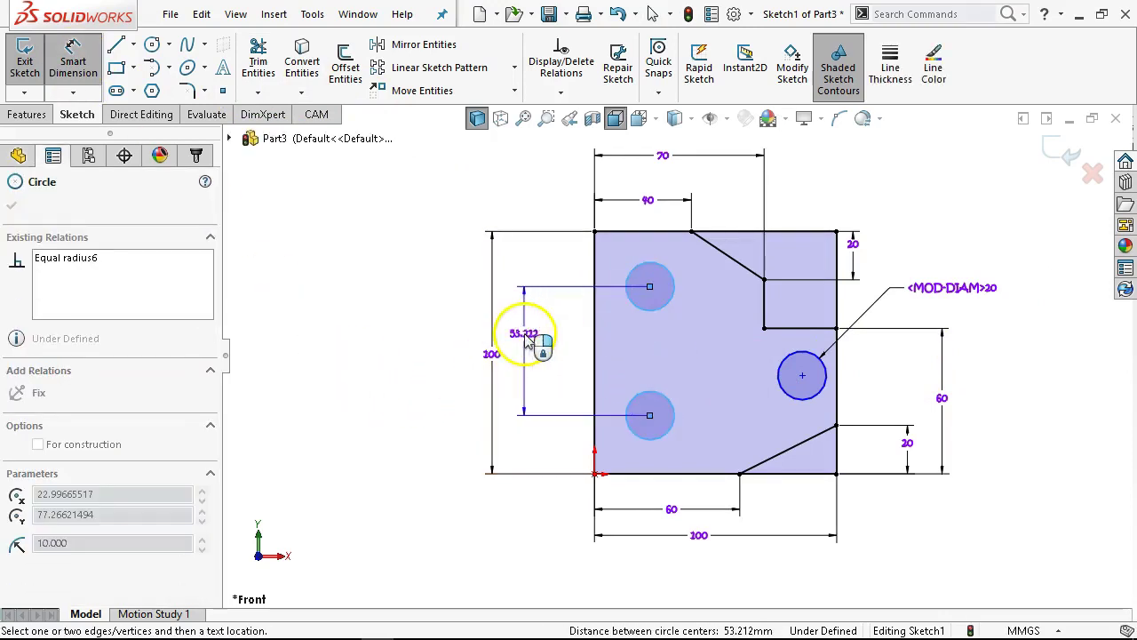
click(522, 336)
text(60)
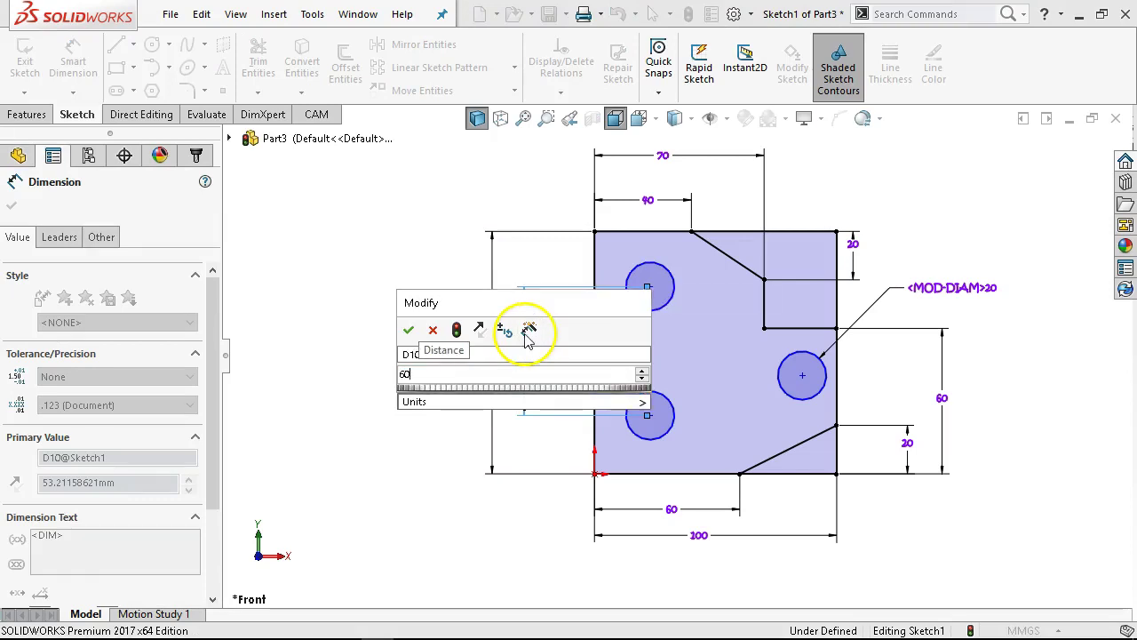
key(Return)
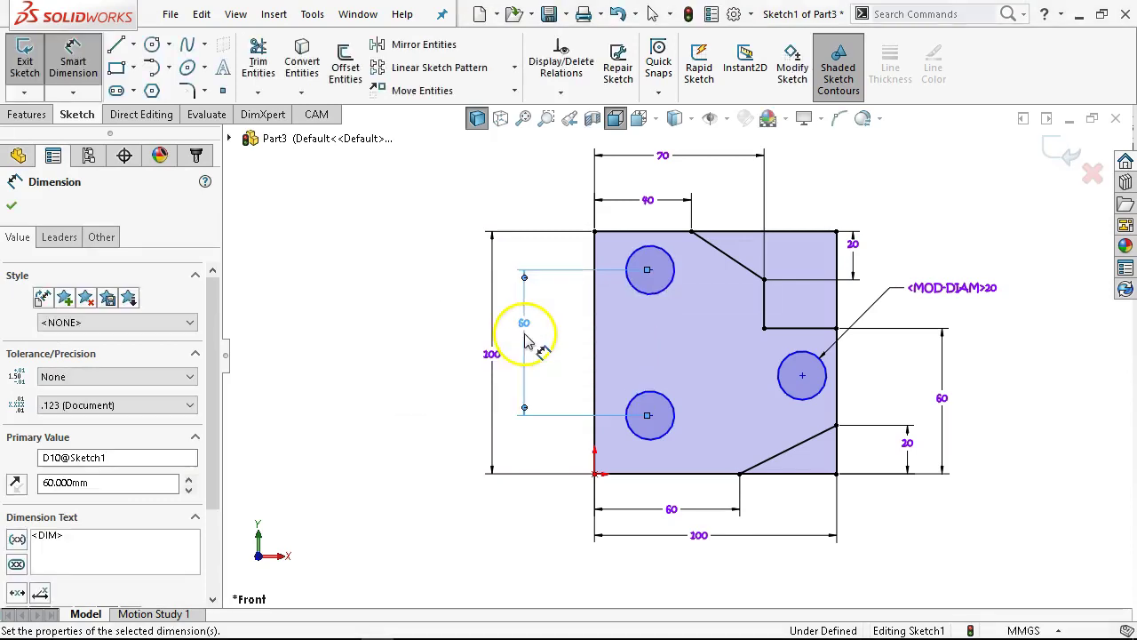
Dimension the lower-left hole 20 mm above the plate's bottom edge.
click(657, 436)
click(641, 476)
click(563, 450)
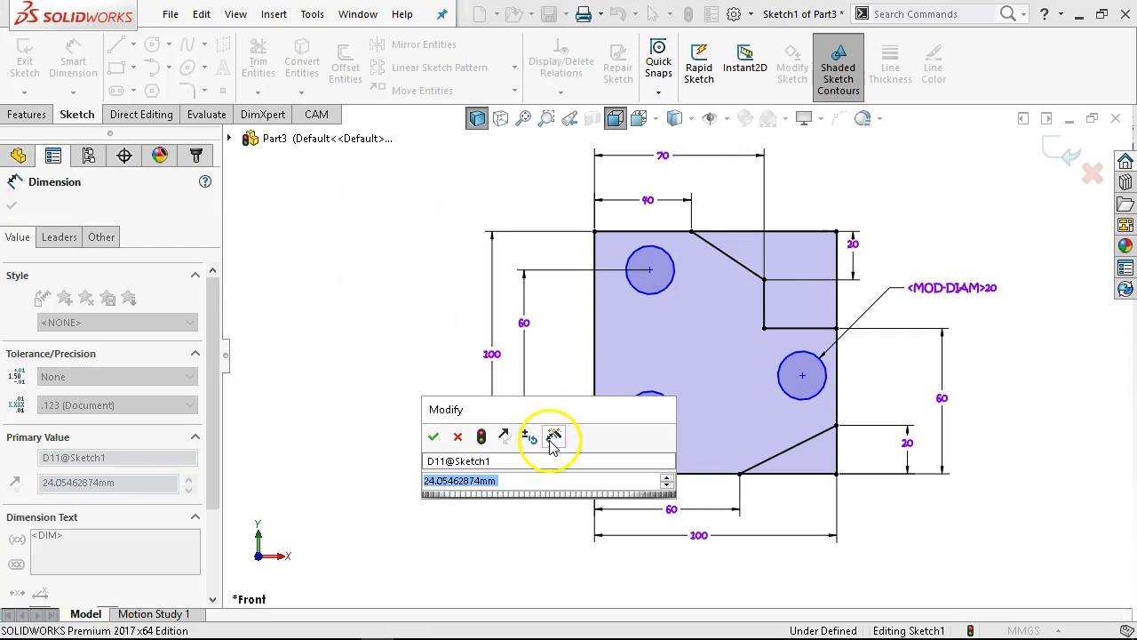
text(20)
key(Return)
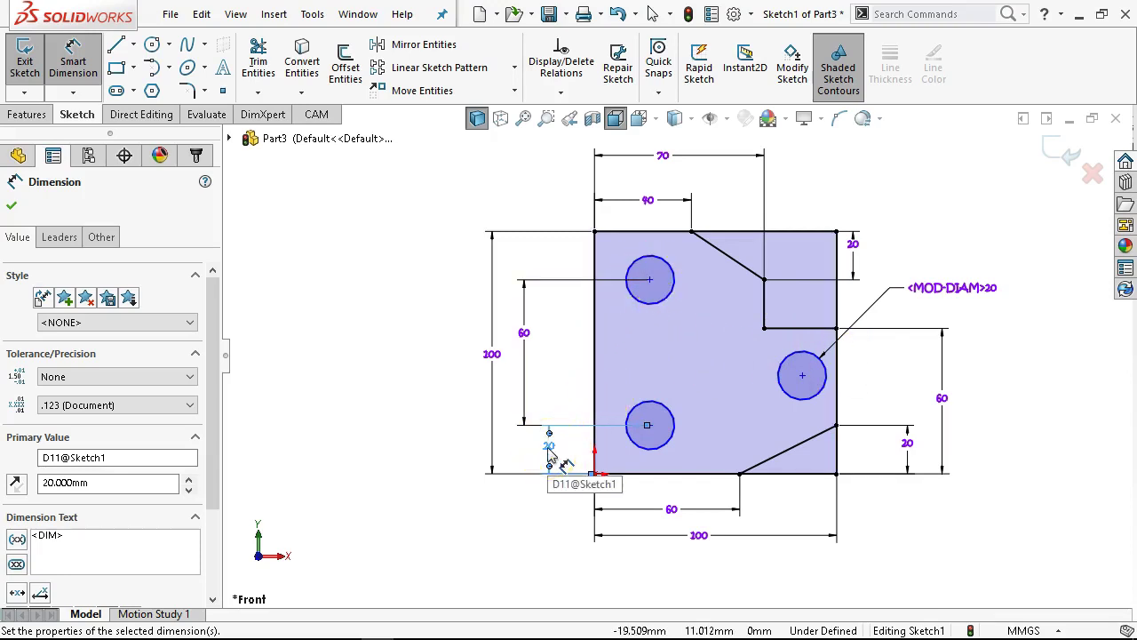
right_click(436, 278)
click(475, 330)
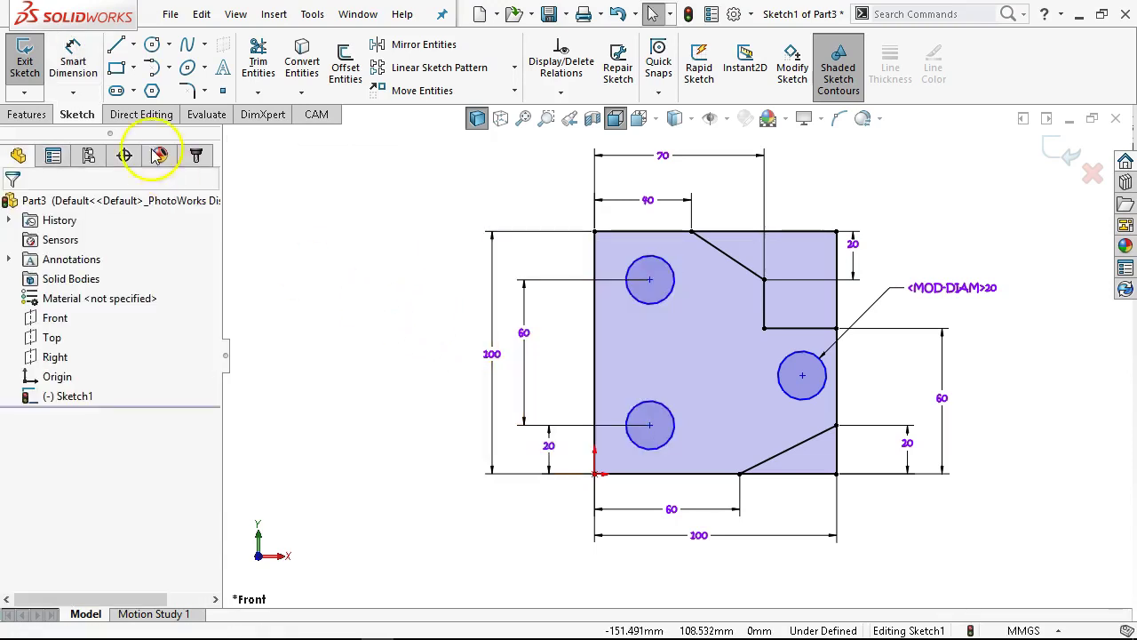
Draw a horizontal centerline across the plate from the left edge to the right edge.
click(135, 46)
click(159, 89)
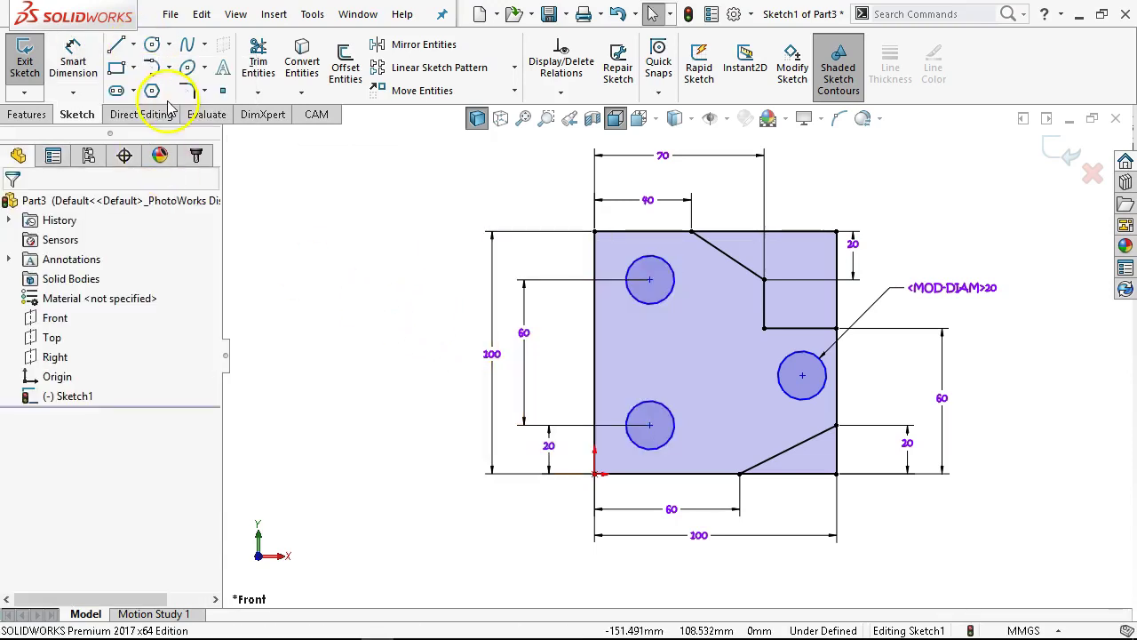
click(595, 354)
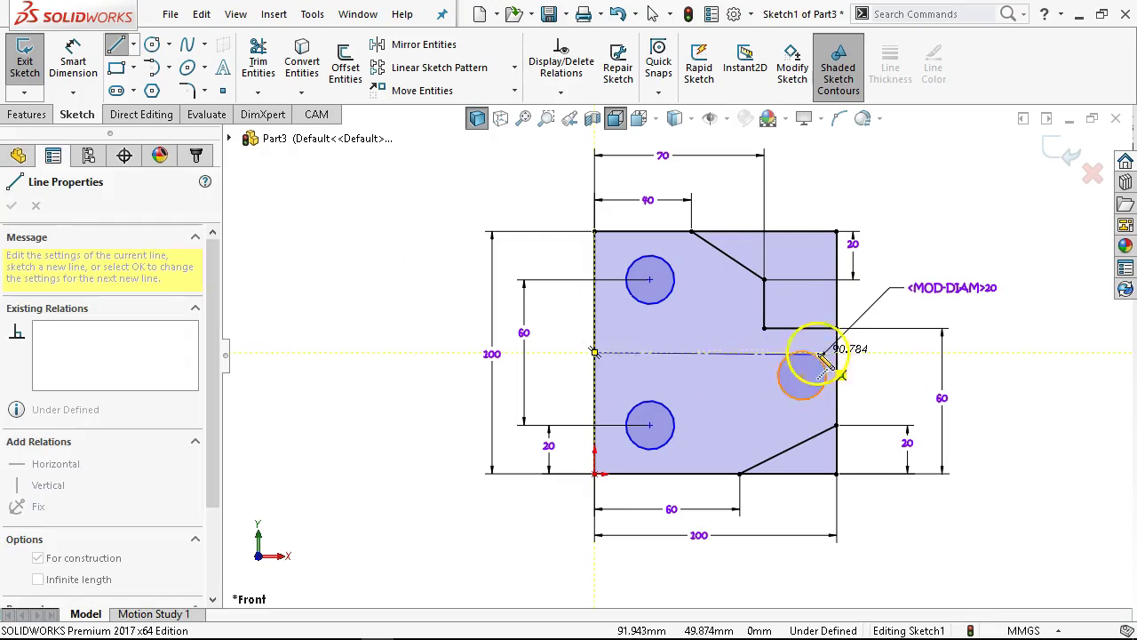
click(840, 355)
right_click(893, 226)
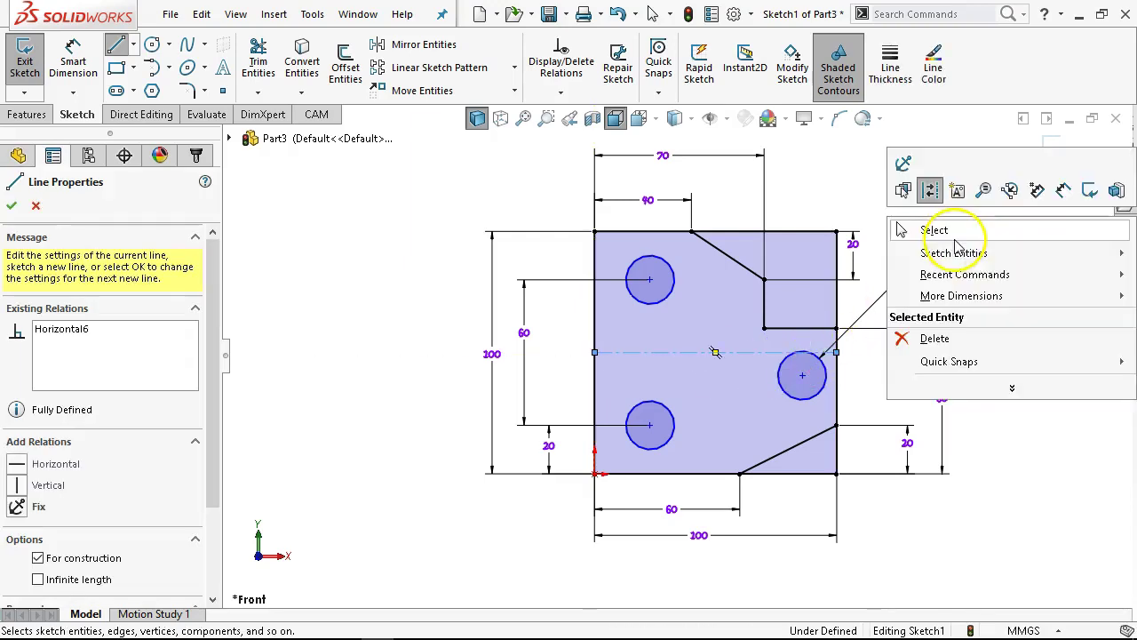
click(924, 229)
Make the two left holes symmetric about the centerline.
click(672, 411)
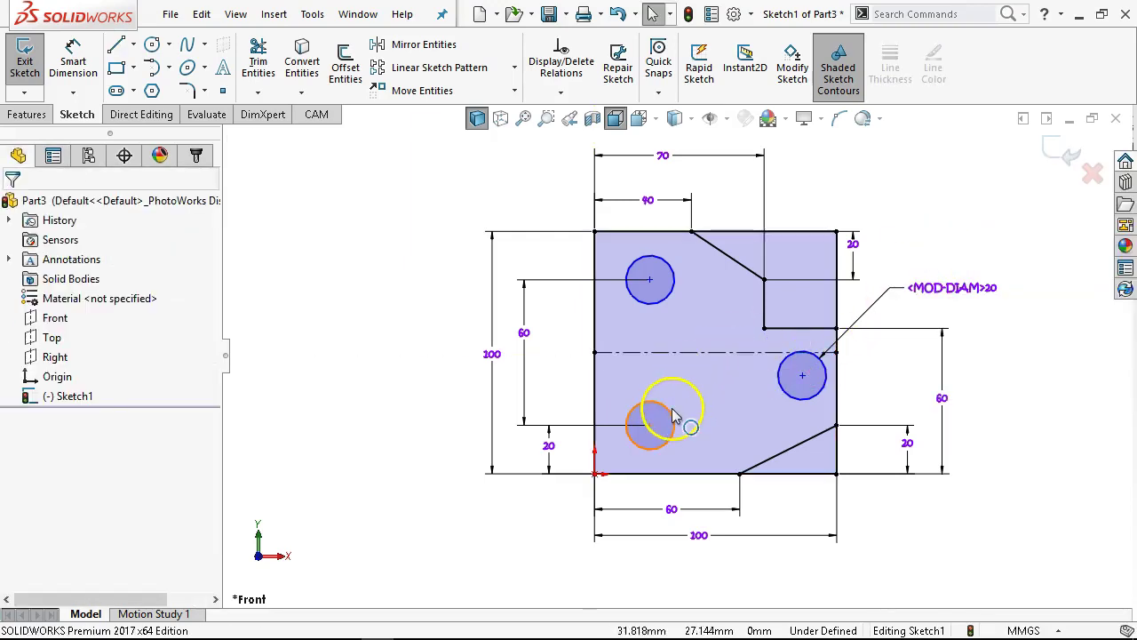
click(673, 353)
ctrl+click(674, 286)
ctrl+click(674, 286)
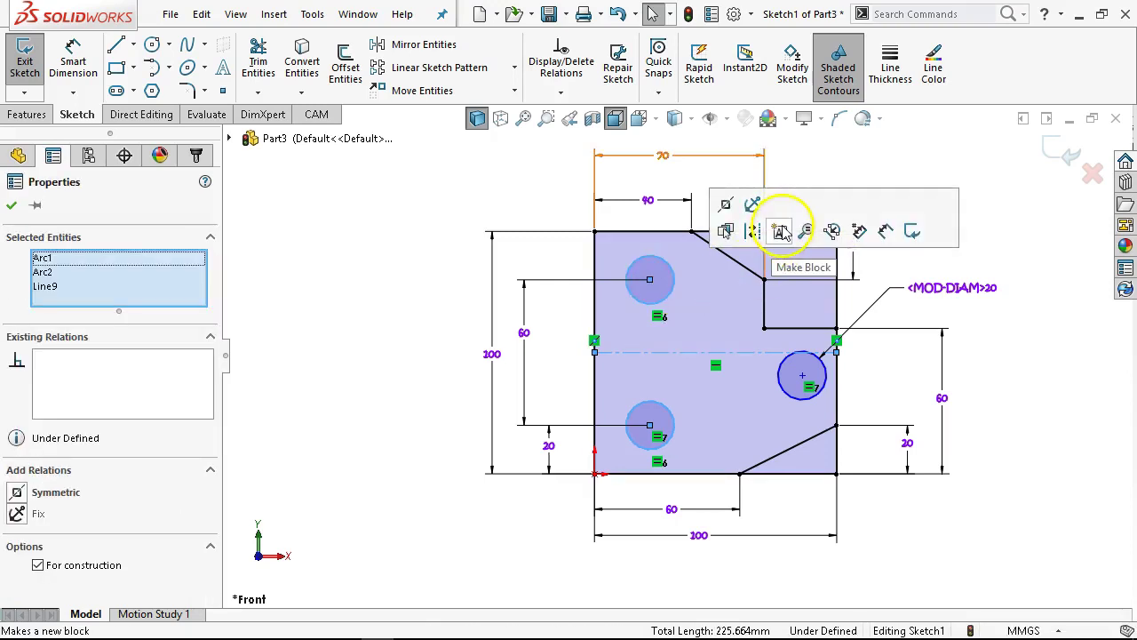
click(727, 202)
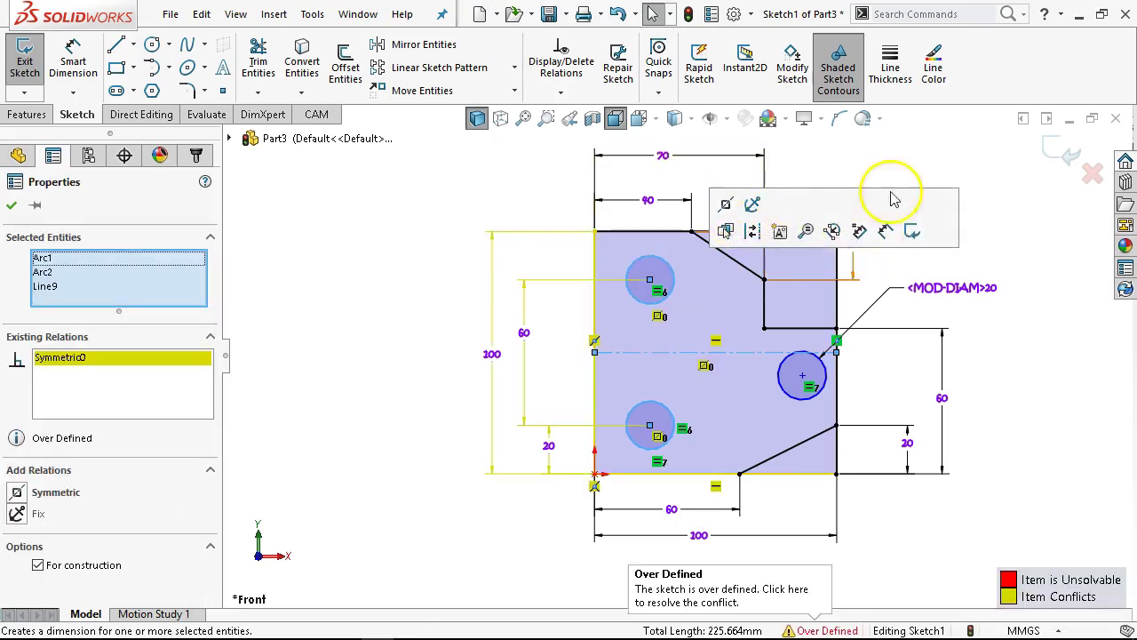
click(873, 173)
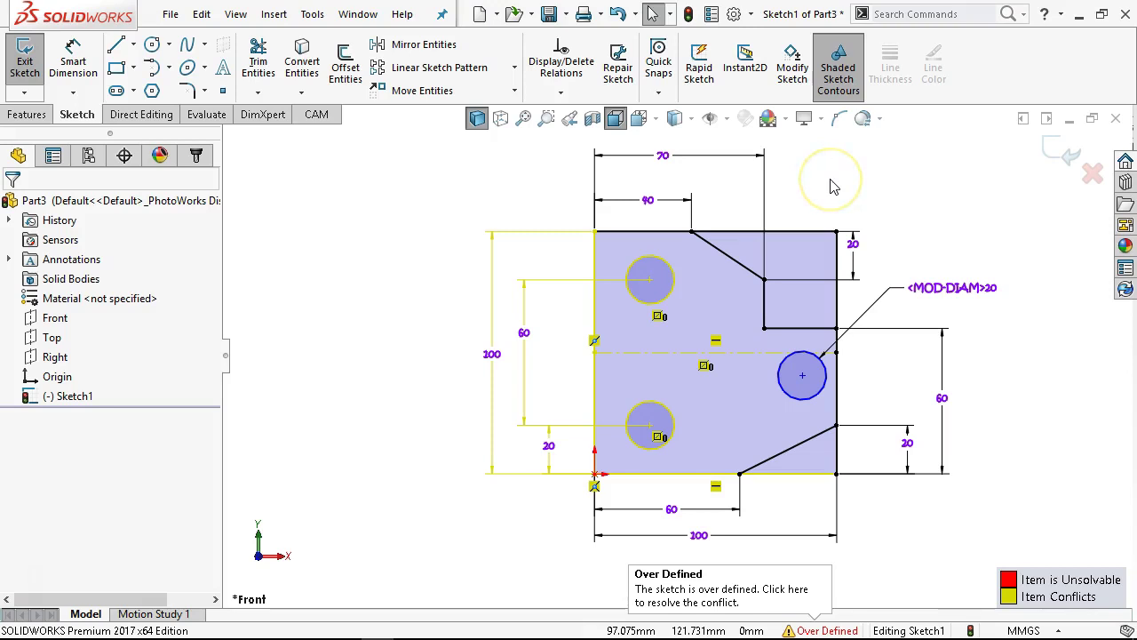
Inspect the lower 20 dimension's Other properties.
right_click(546, 463)
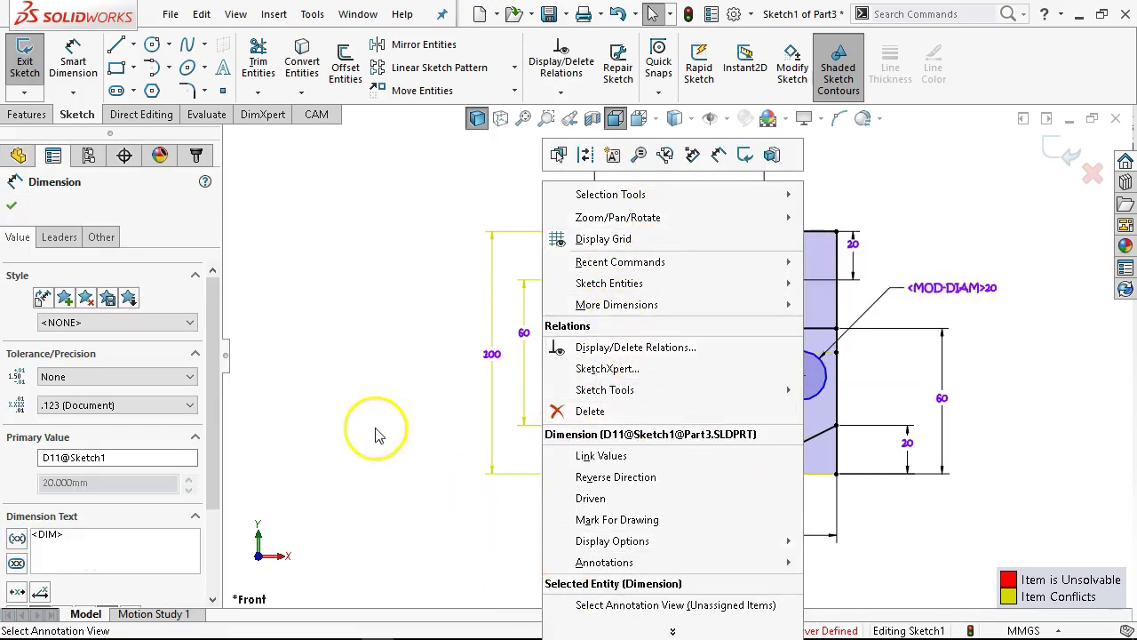
click(512, 445)
click(556, 453)
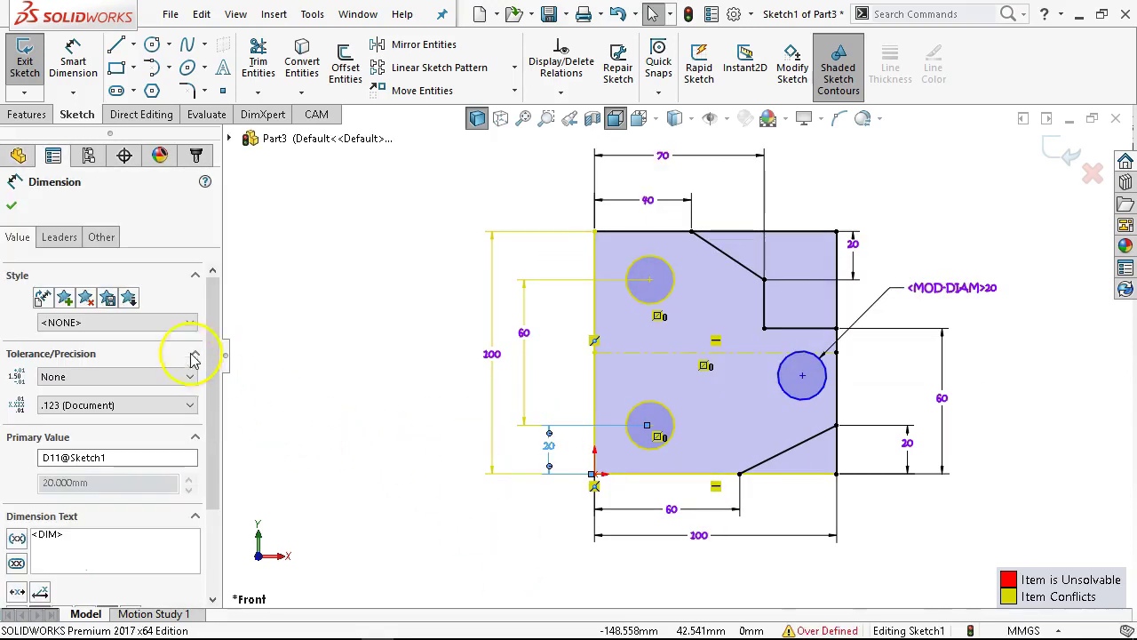
click(99, 252)
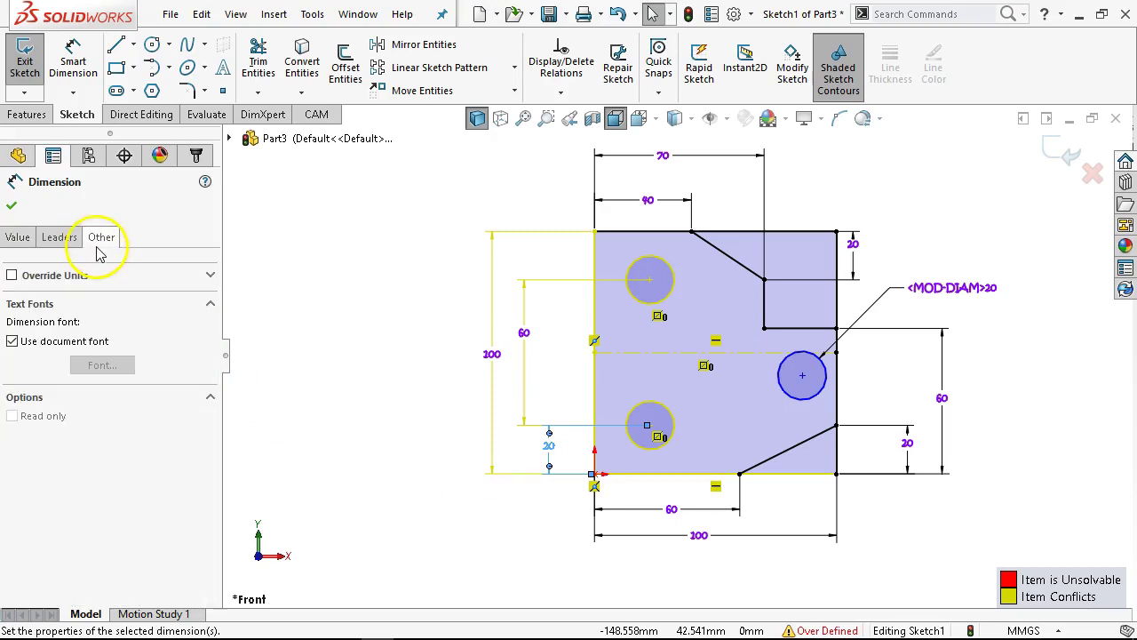
click(322, 333)
click(550, 466)
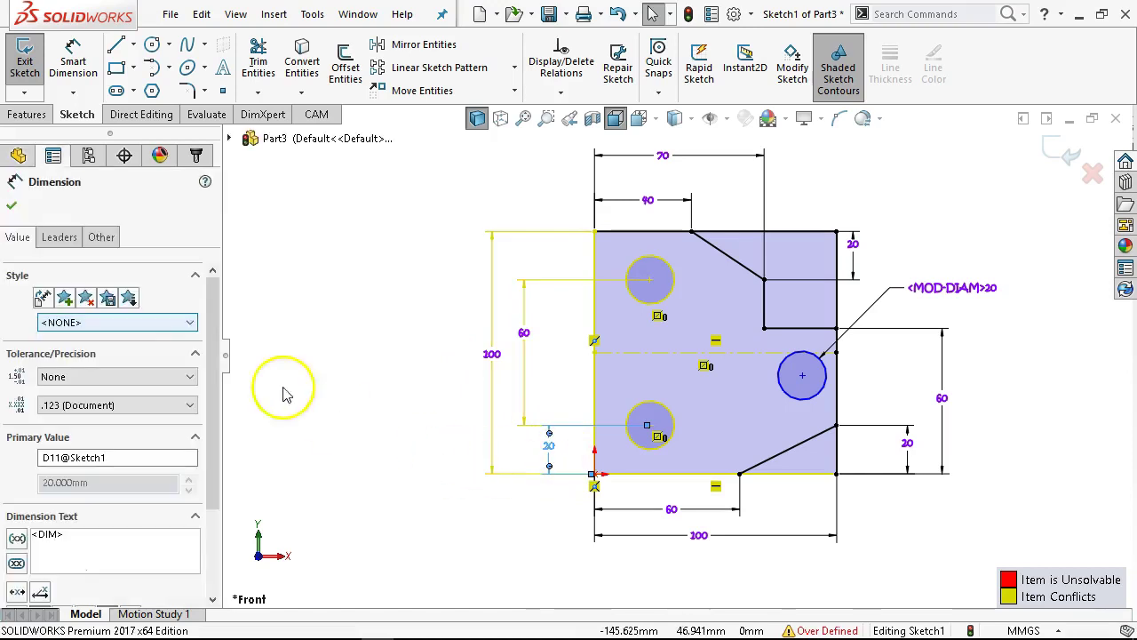
click(101, 237)
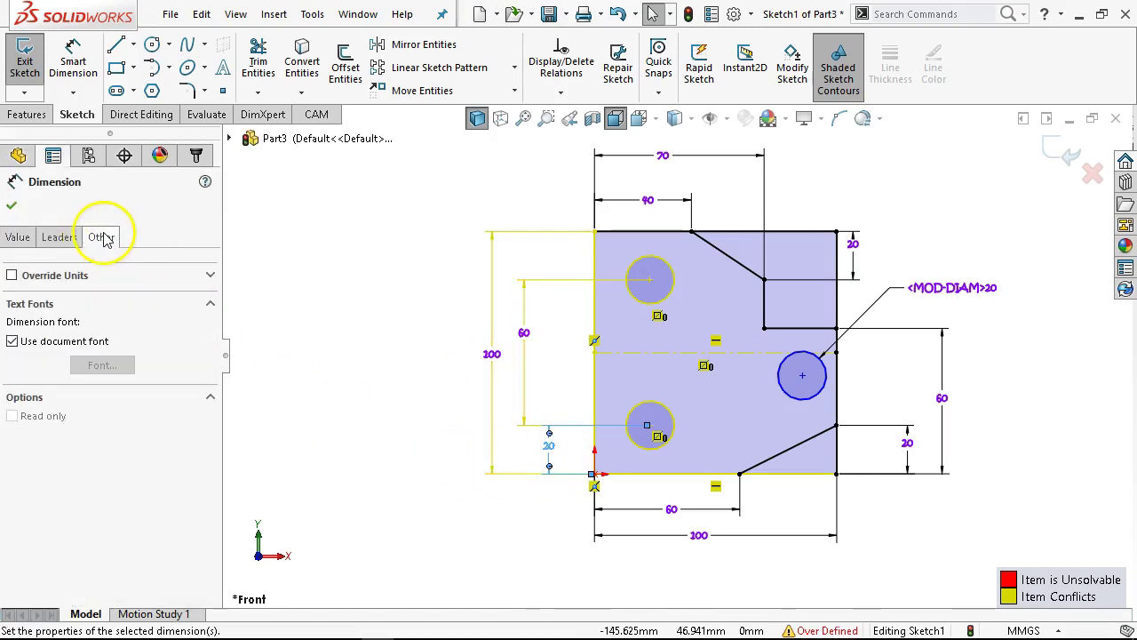
click(391, 409)
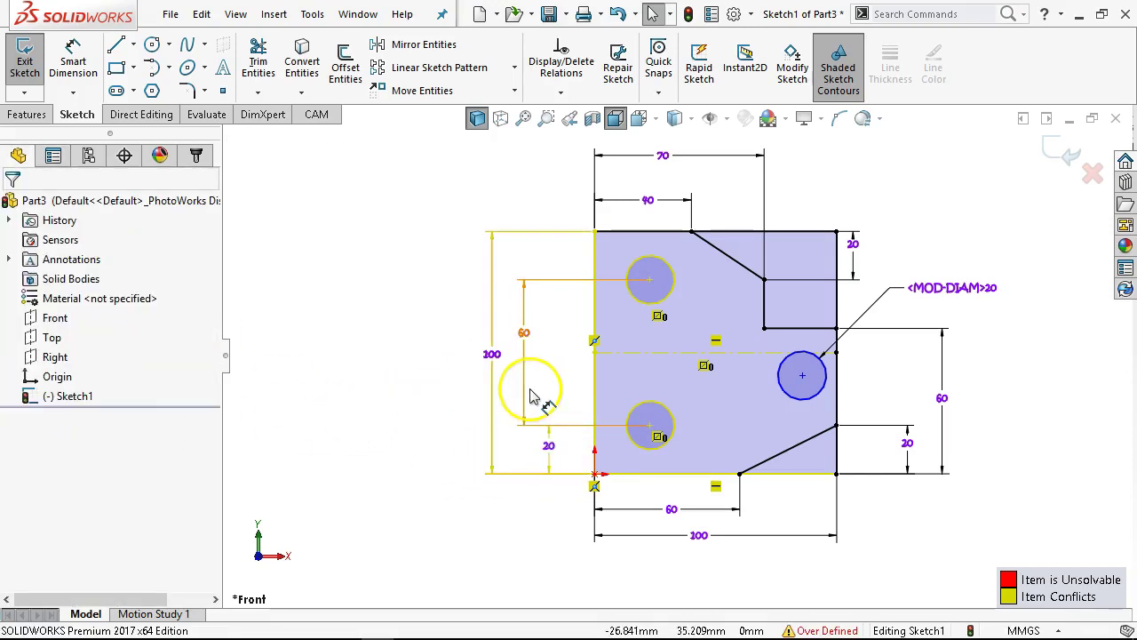
Check the 60 dimension's properties and shift it slightly right toward the plate.
click(531, 395)
click(102, 238)
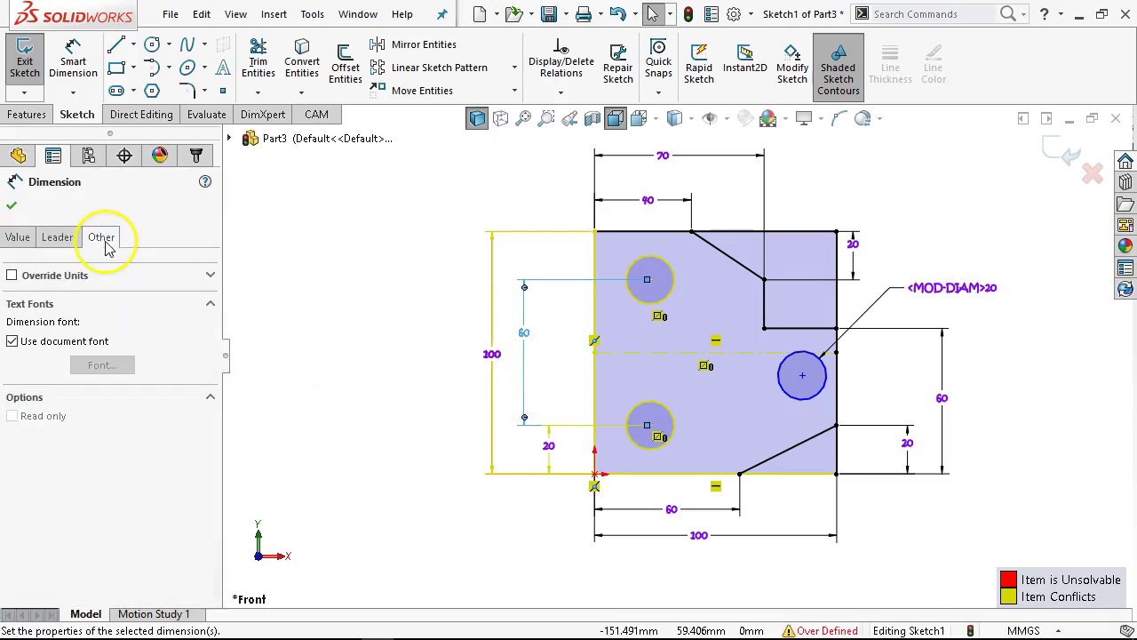
click(400, 293)
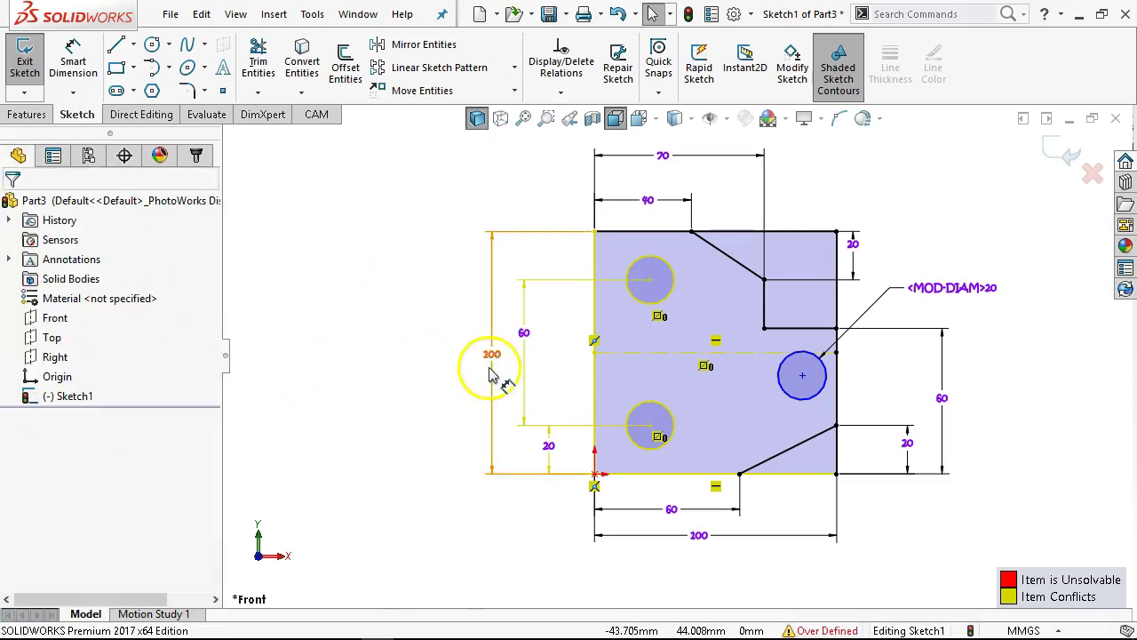
drag(525, 325, 544, 325)
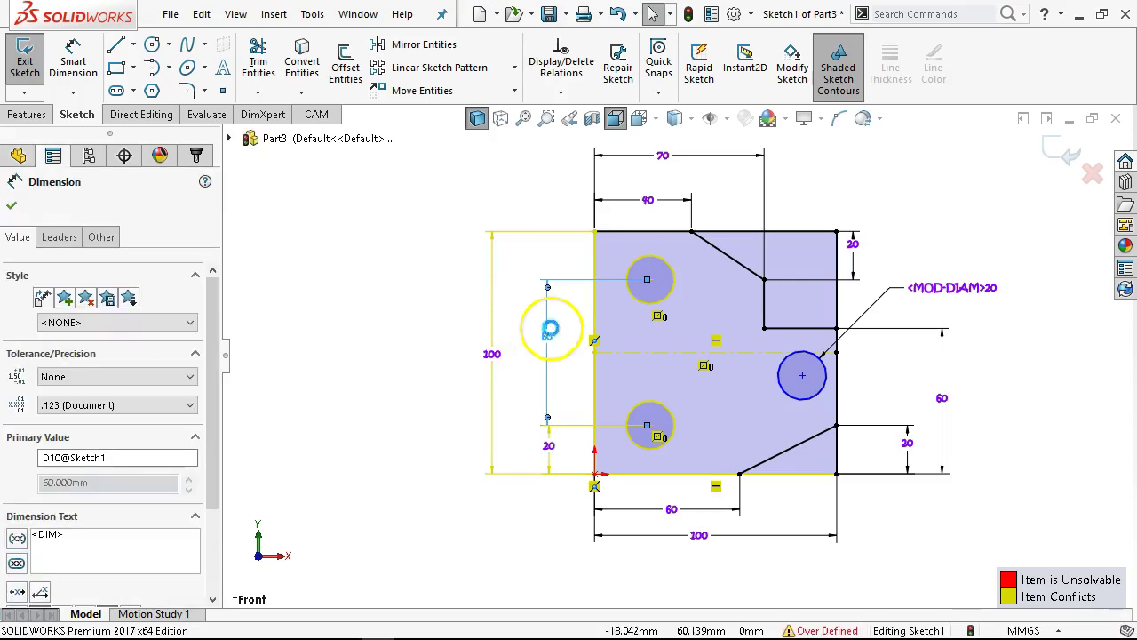
click(575, 394)
Recheck the vertical 20 dimension's properties and fit the sketch in view.
scroll(577, 436, down, 2)
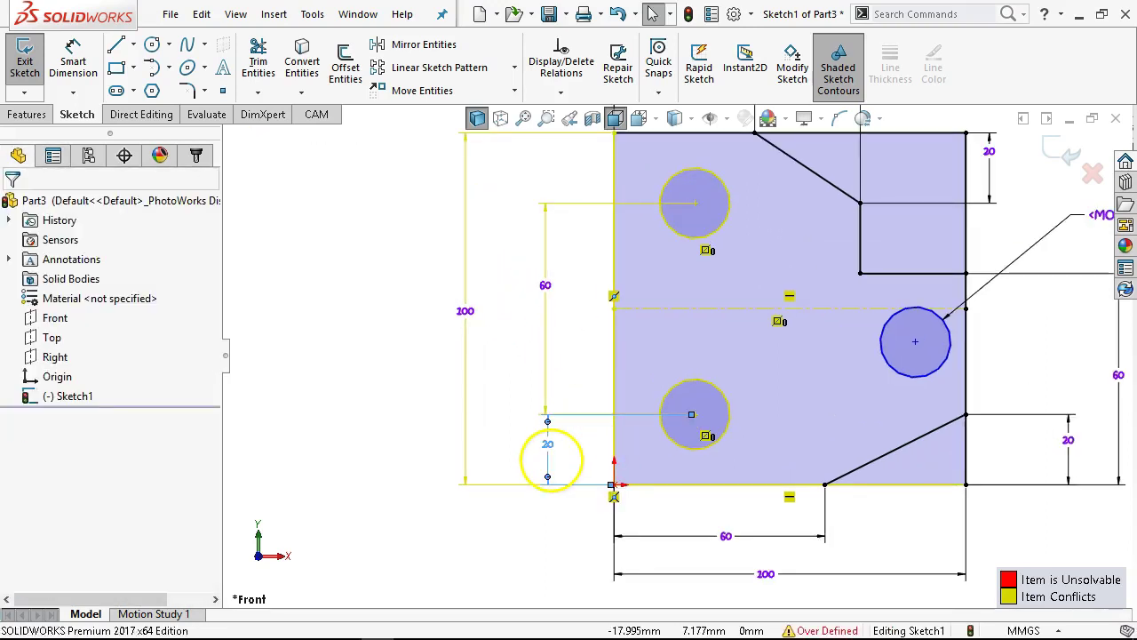
click(549, 455)
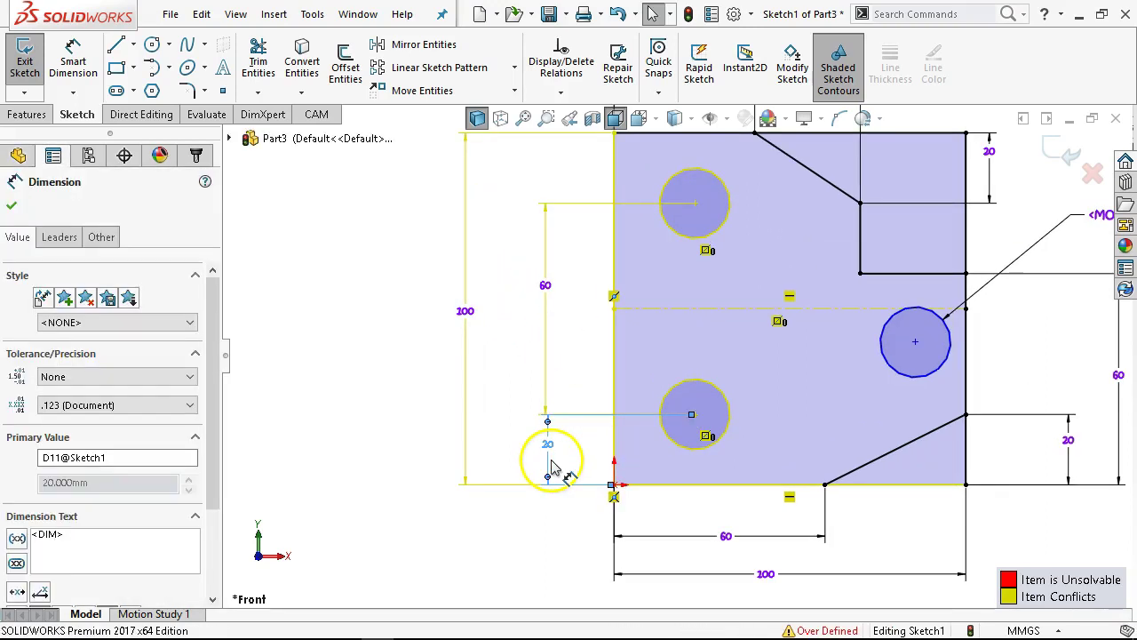
click(102, 236)
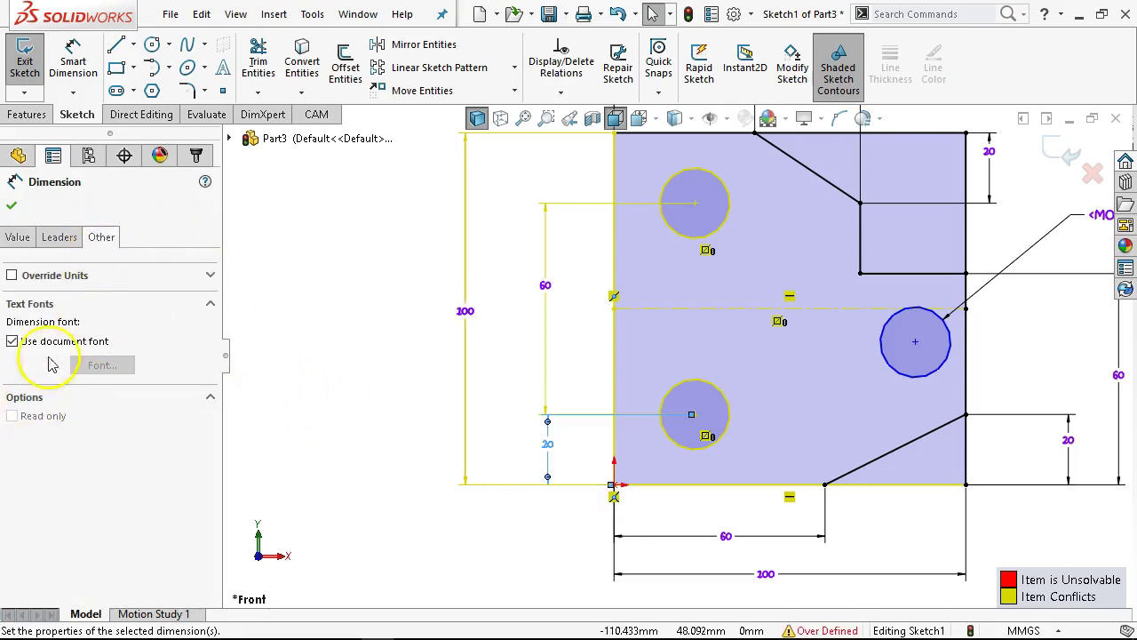
click(299, 277)
key(f)
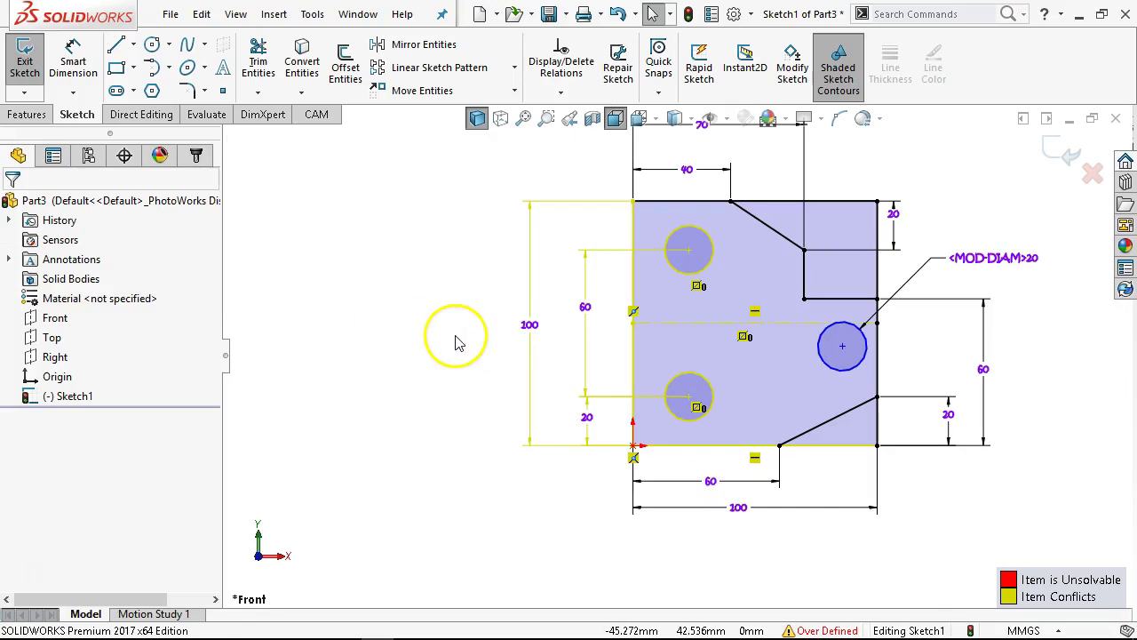
scroll(666, 396, down, 2)
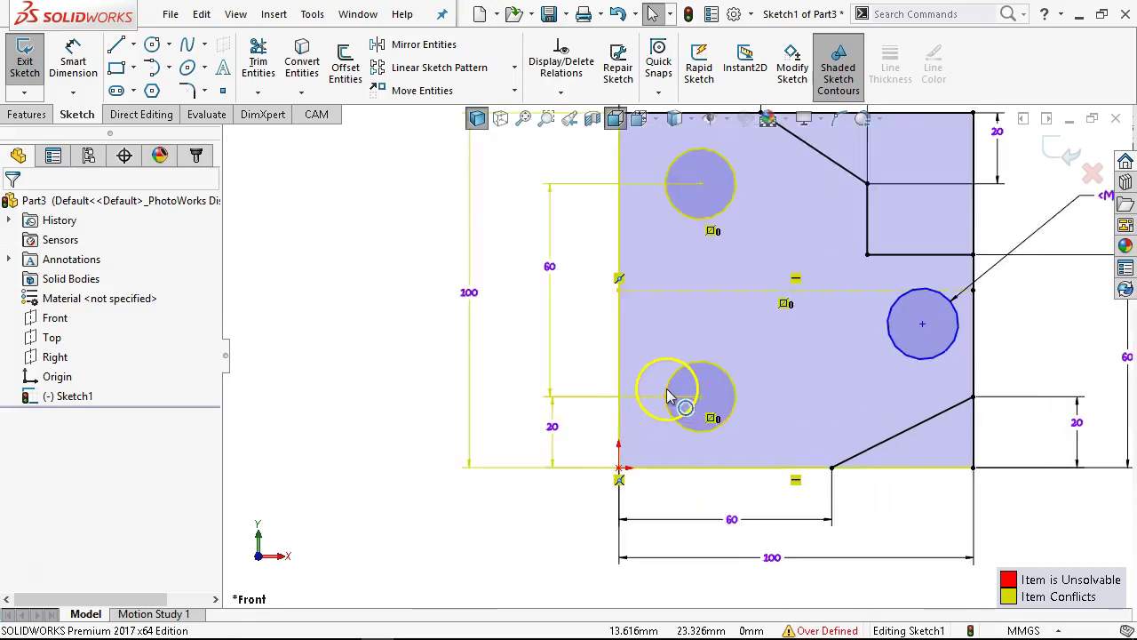
scroll(668, 392, down, 1)
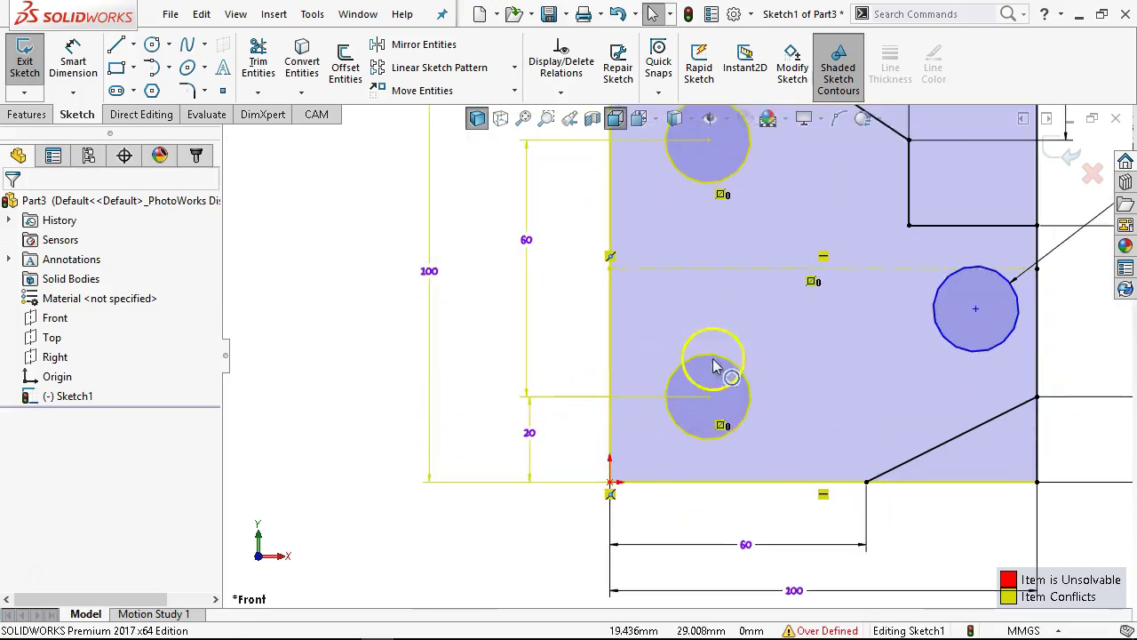
Delete the conflicting Symmetric relation and the vertical 20 dimension.
click(814, 283)
key(Delete)
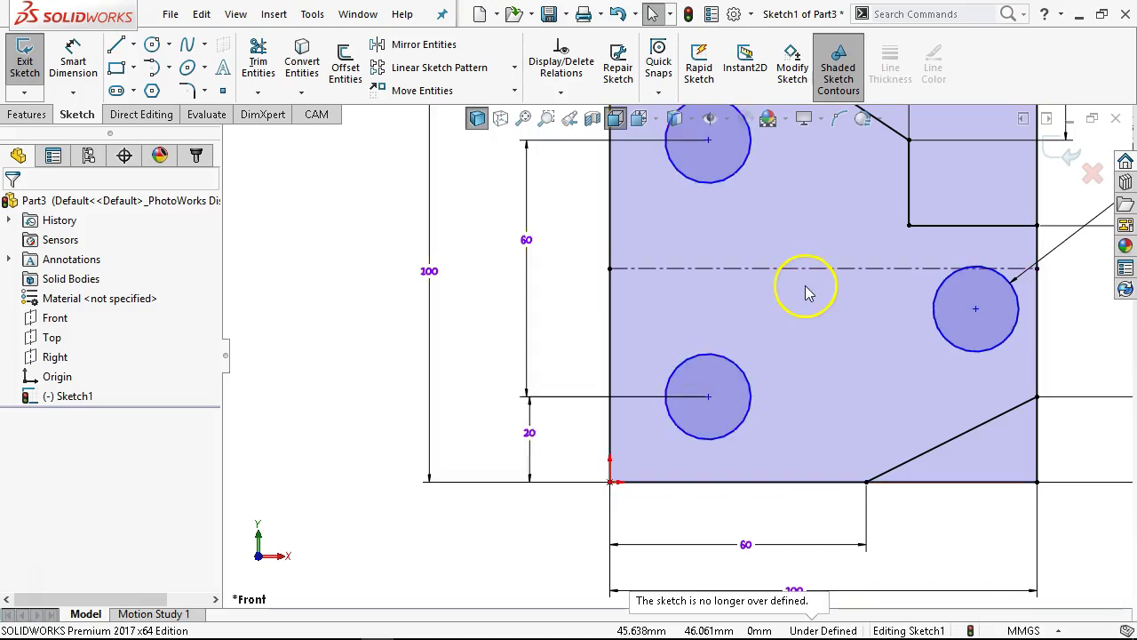
right_click(580, 293)
click(756, 258)
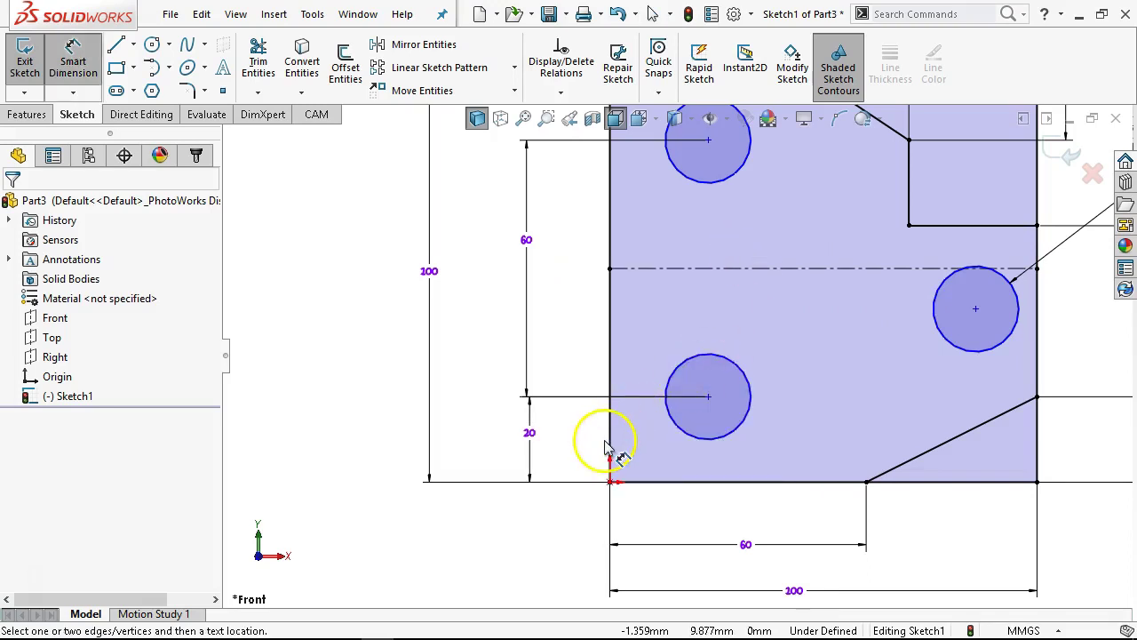
right_click(469, 279)
click(515, 332)
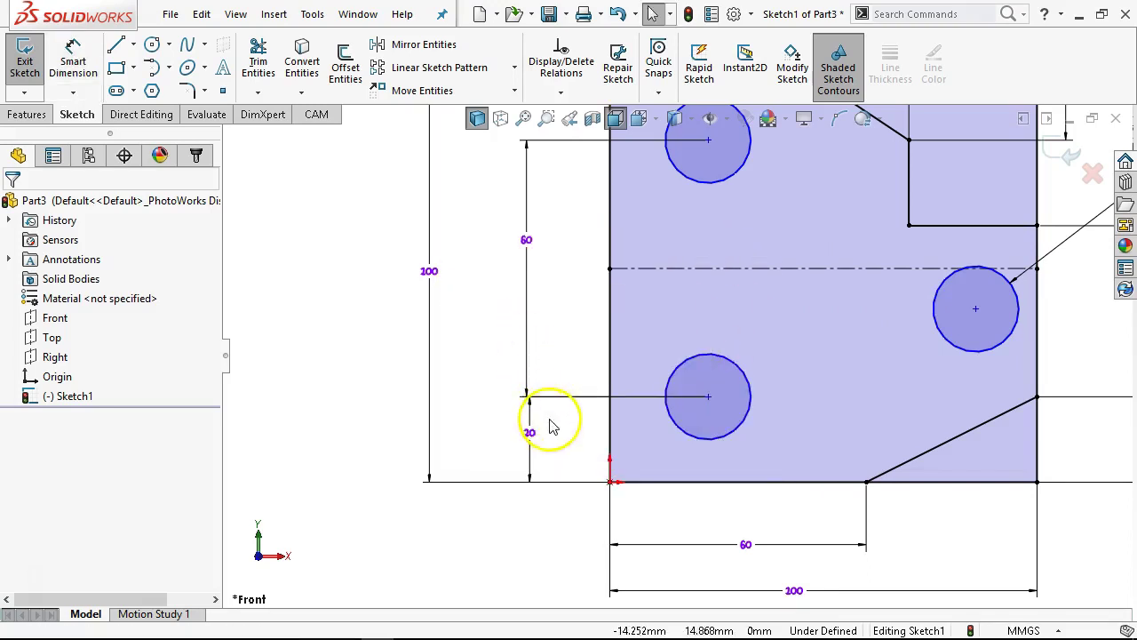
key(Delete)
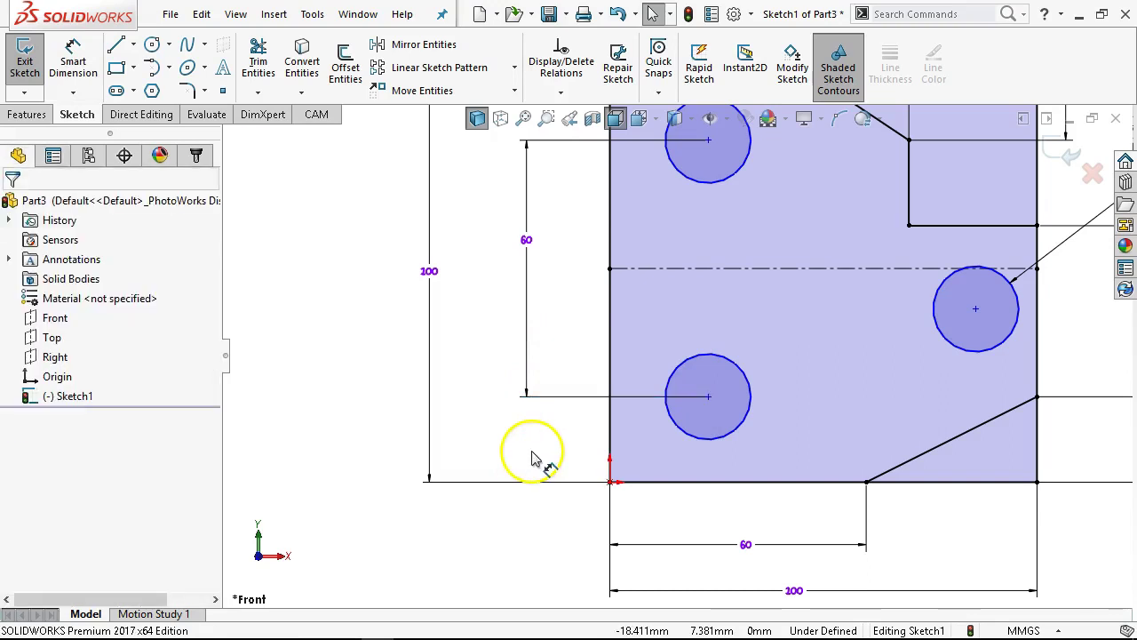
Make the two left holes symmetric about the centreline and reposition them.
click(740, 371)
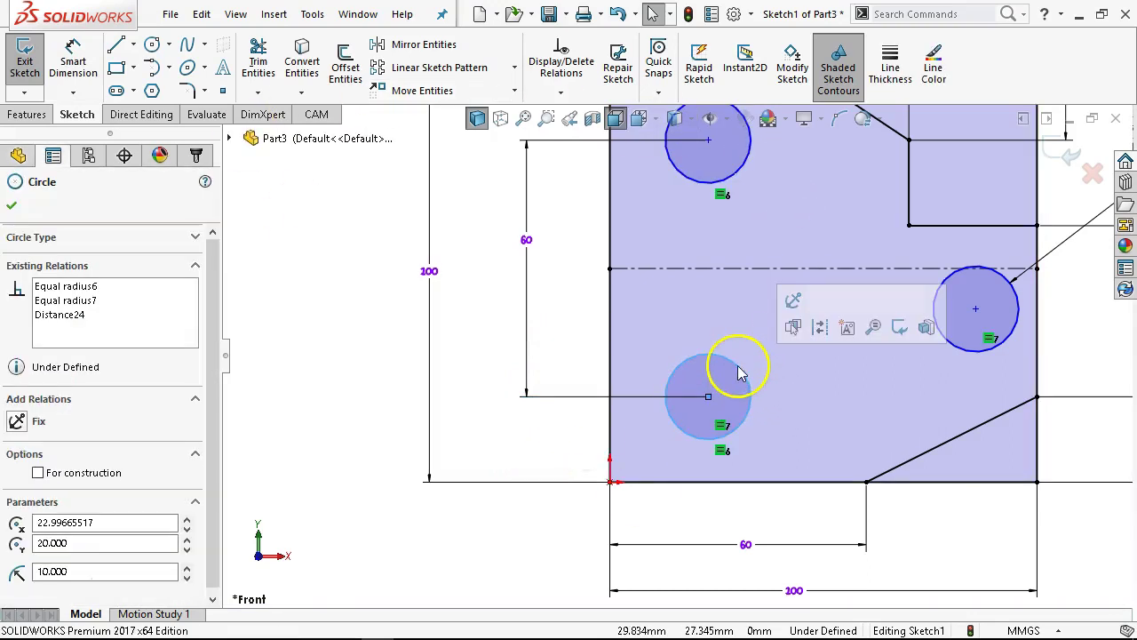
ctrl+click(713, 189)
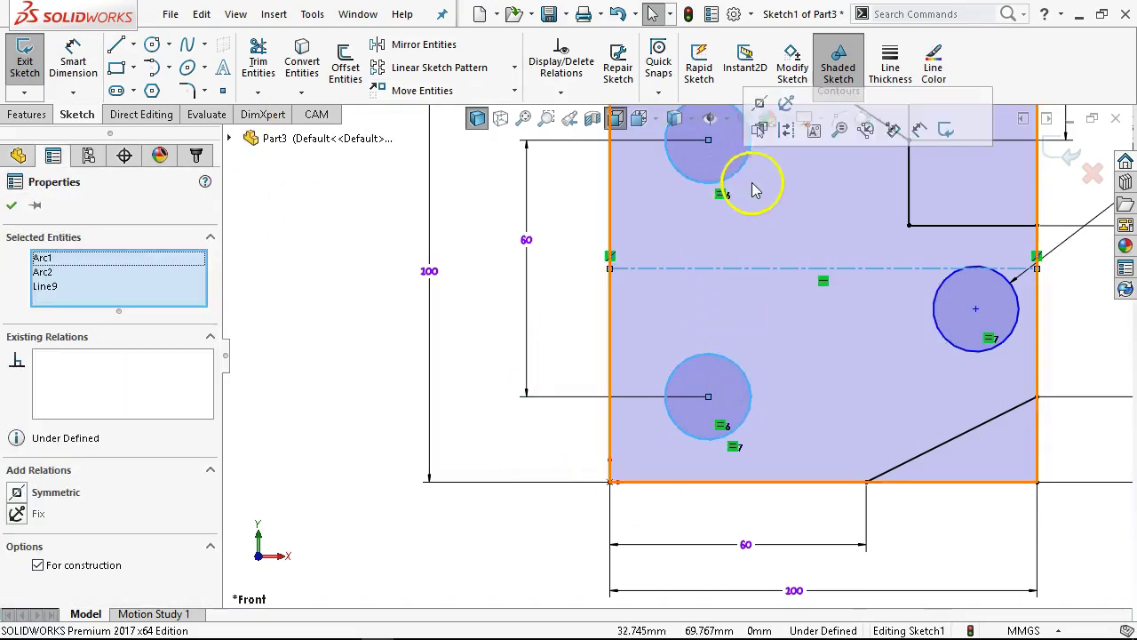
click(753, 111)
click(455, 358)
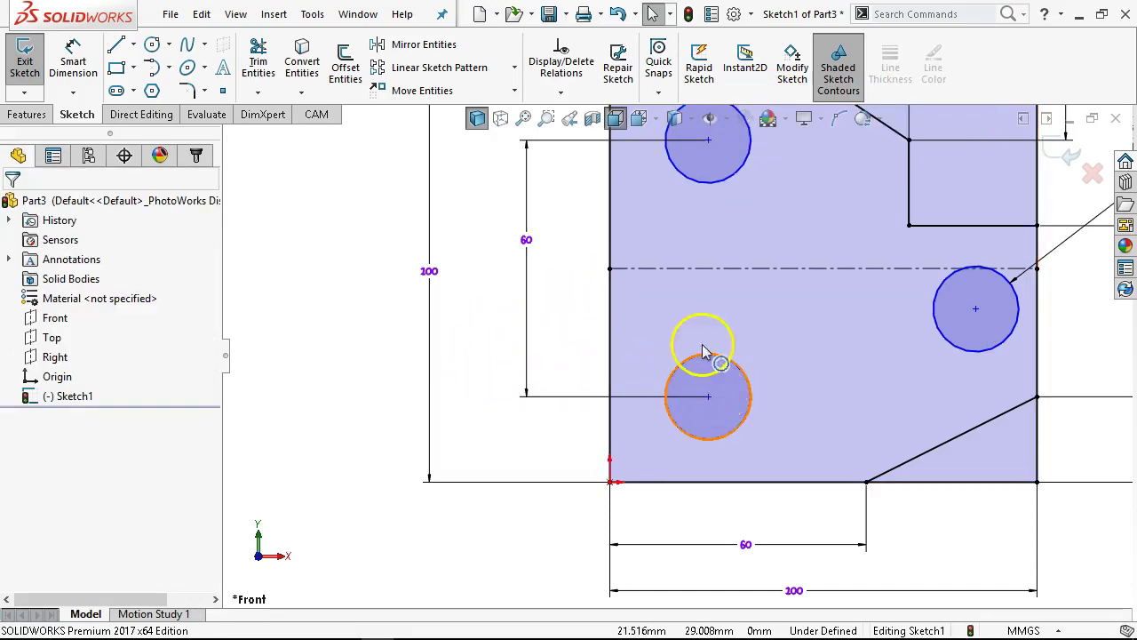
key(f)
drag(681, 430, 679, 407)
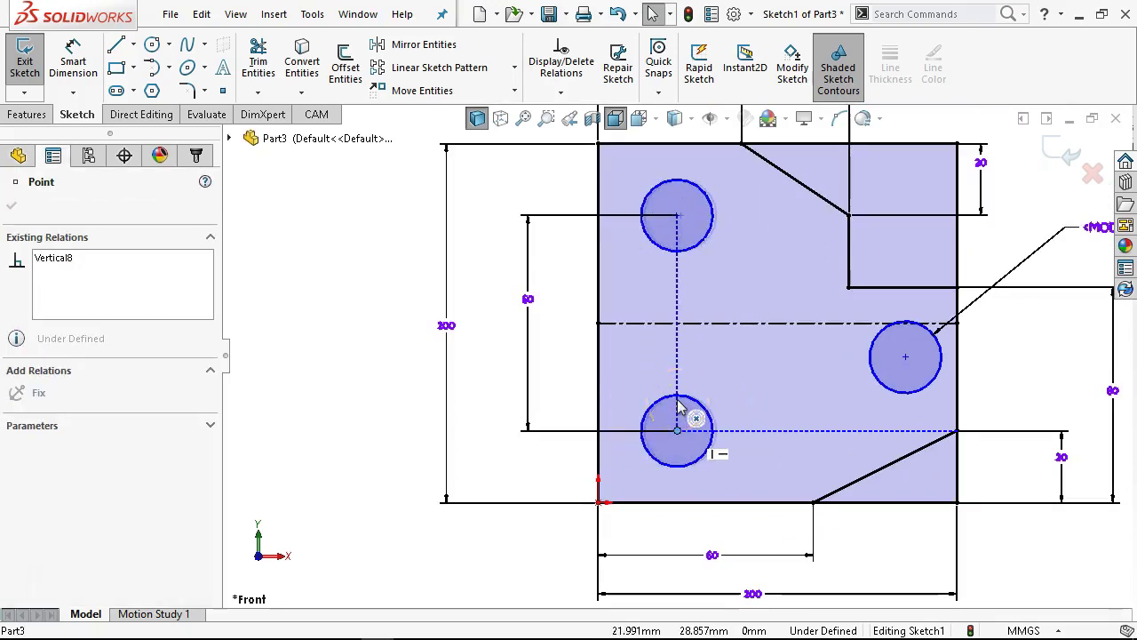
drag(678, 407, 680, 423)
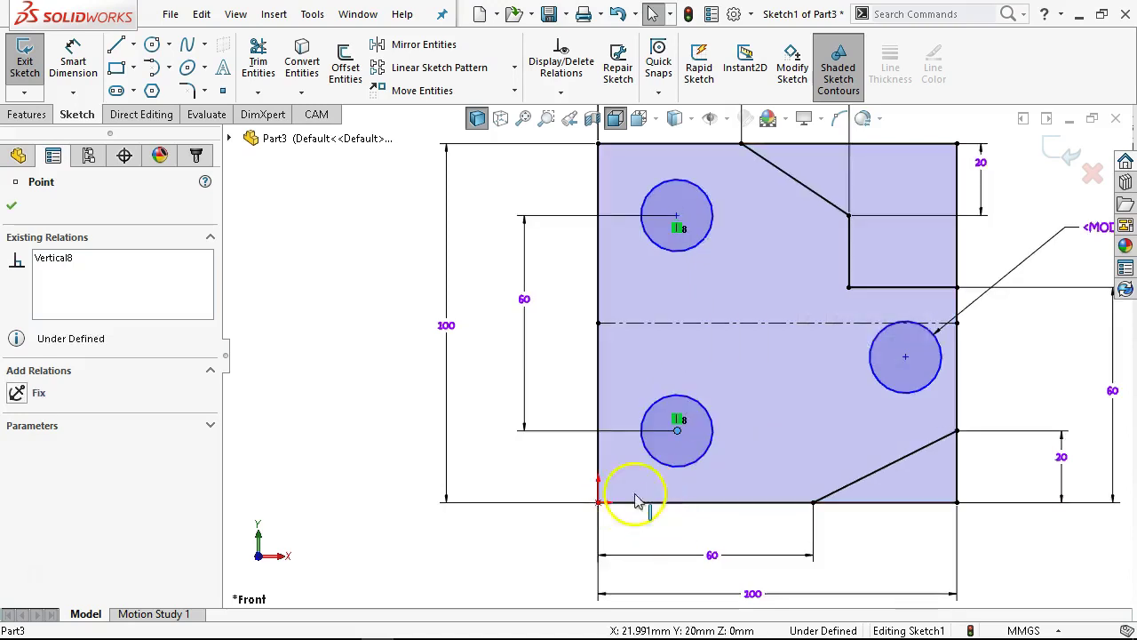
Dimension the lower-left hole centre 20 mm from the plate's left edge.
click(75, 66)
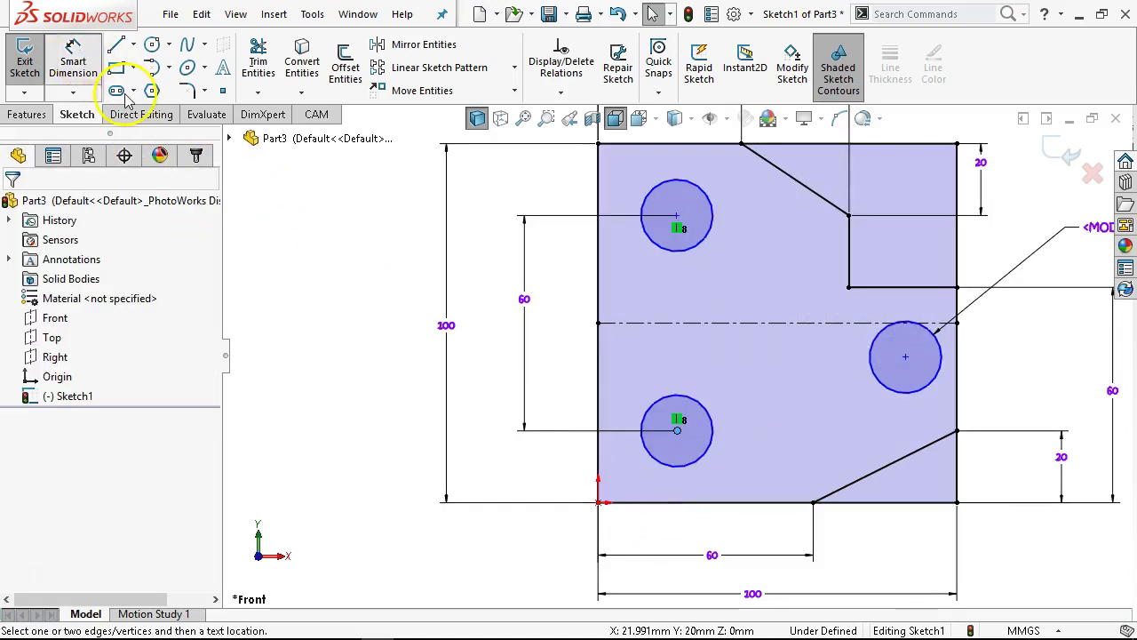
click(599, 467)
click(656, 524)
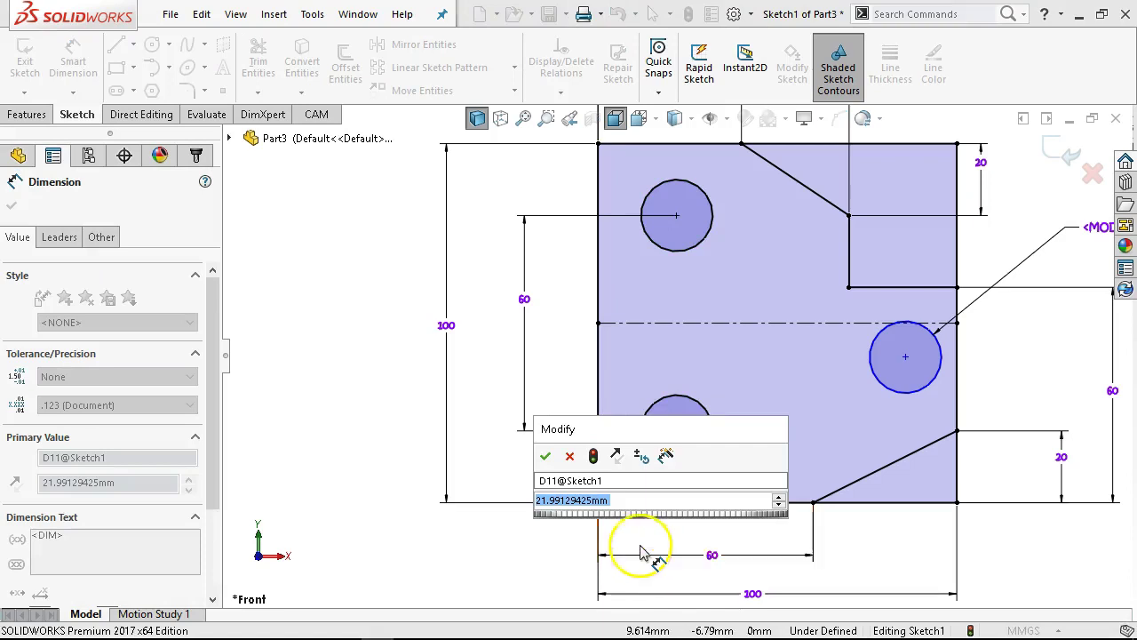
click(551, 466)
text(20)
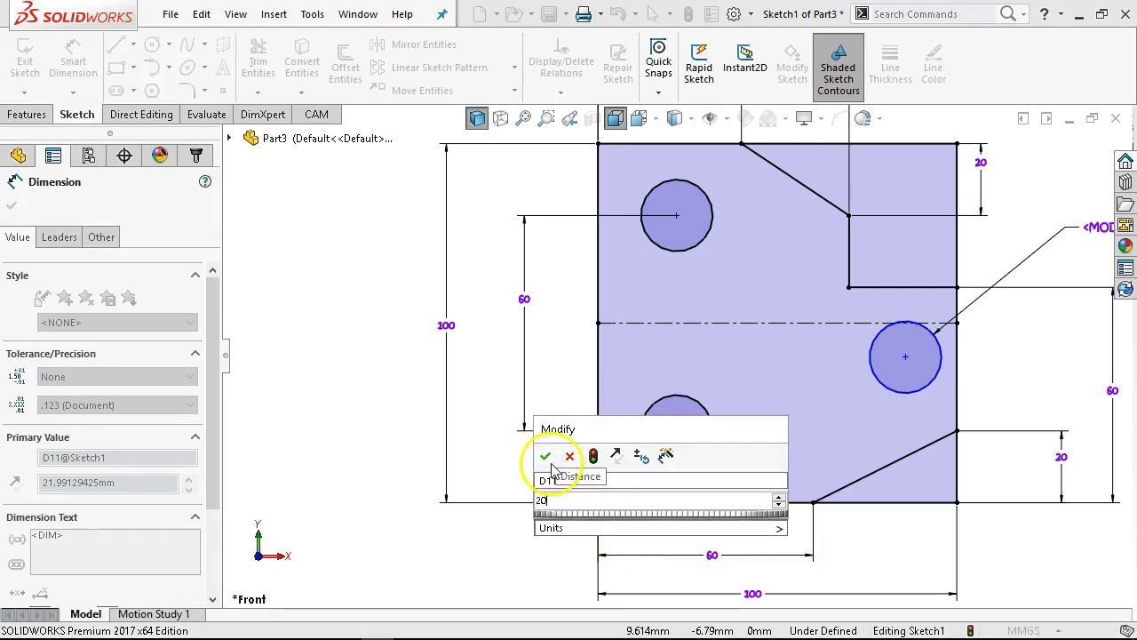
click(549, 462)
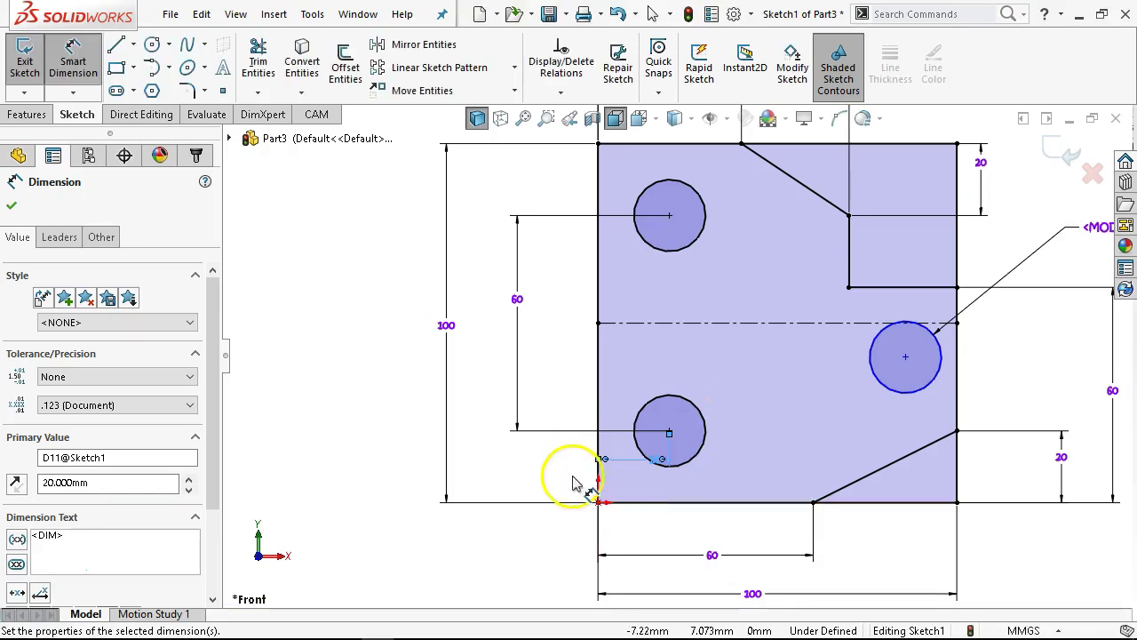
drag(622, 468, 628, 508)
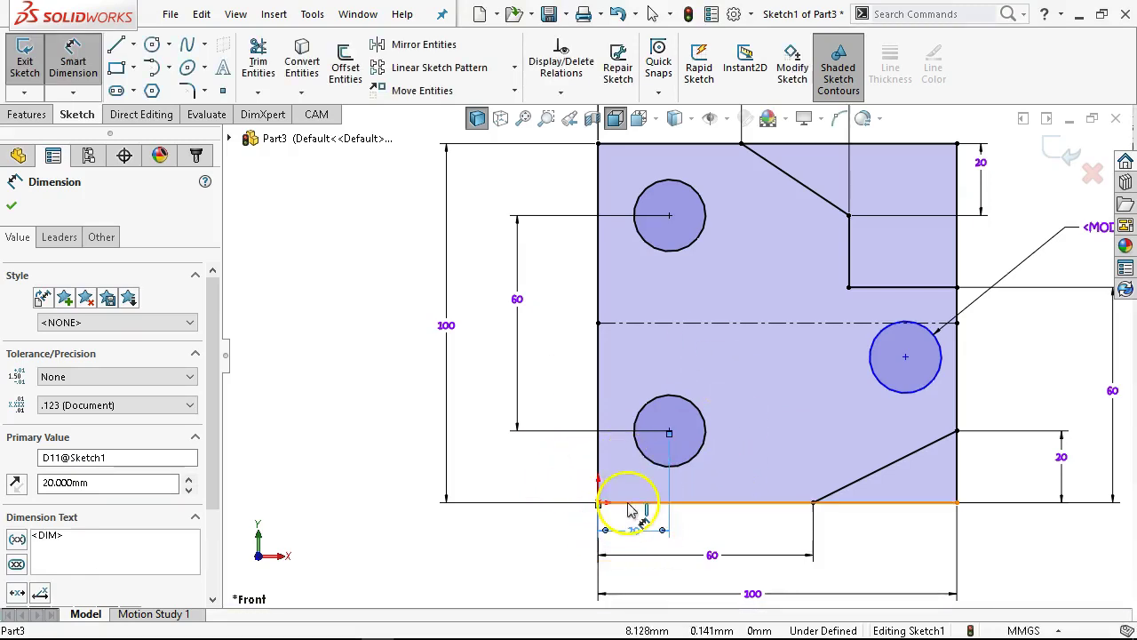
click(711, 508)
click(691, 462)
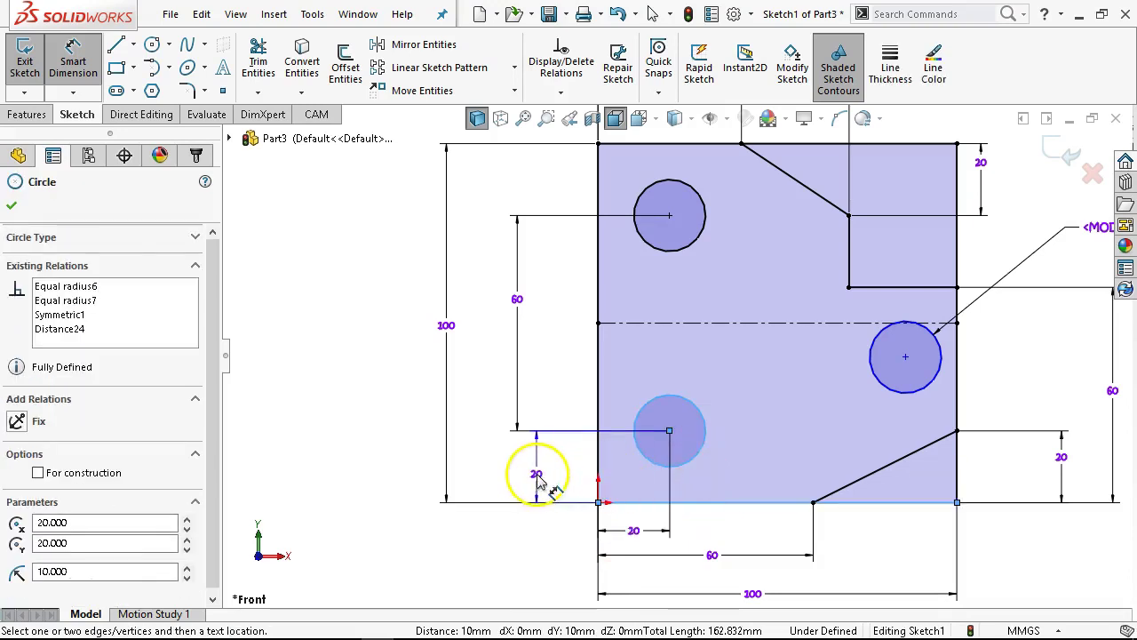
Place the 20 mm bottom-edge-to-hole dimension as a driven reference dimension.
click(537, 475)
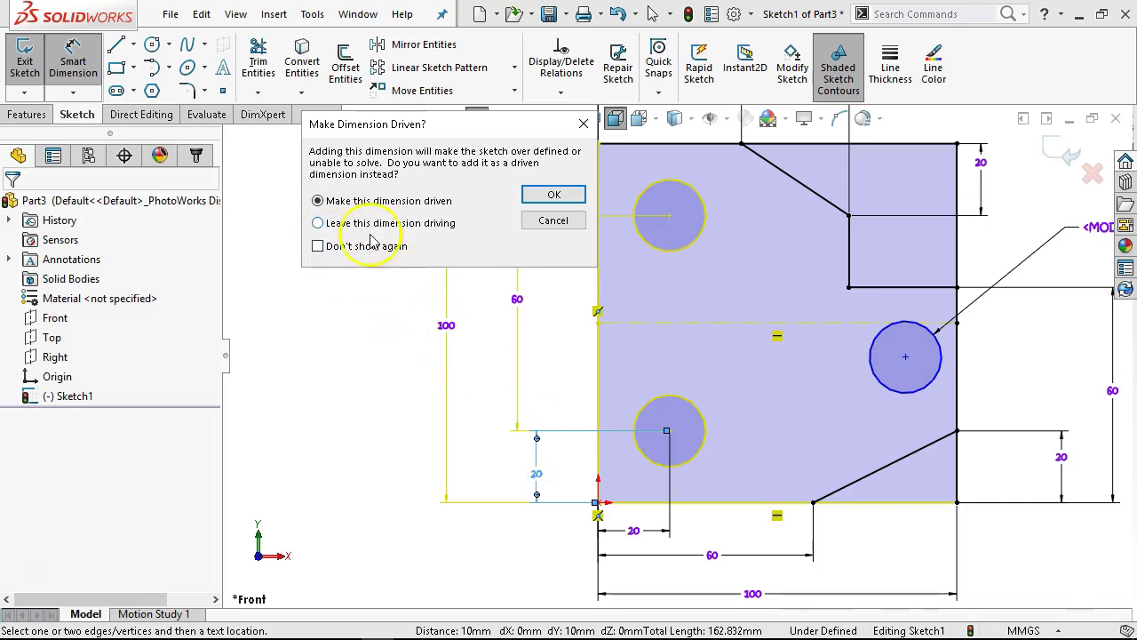
drag(359, 133, 330, 186)
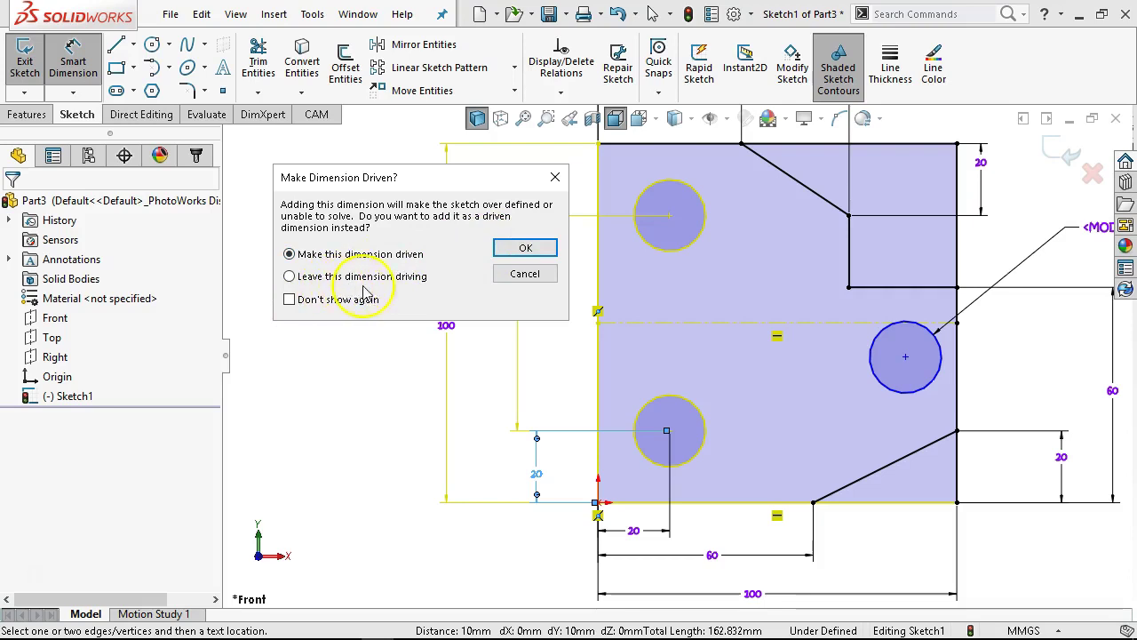
click(525, 247)
right_click(299, 305)
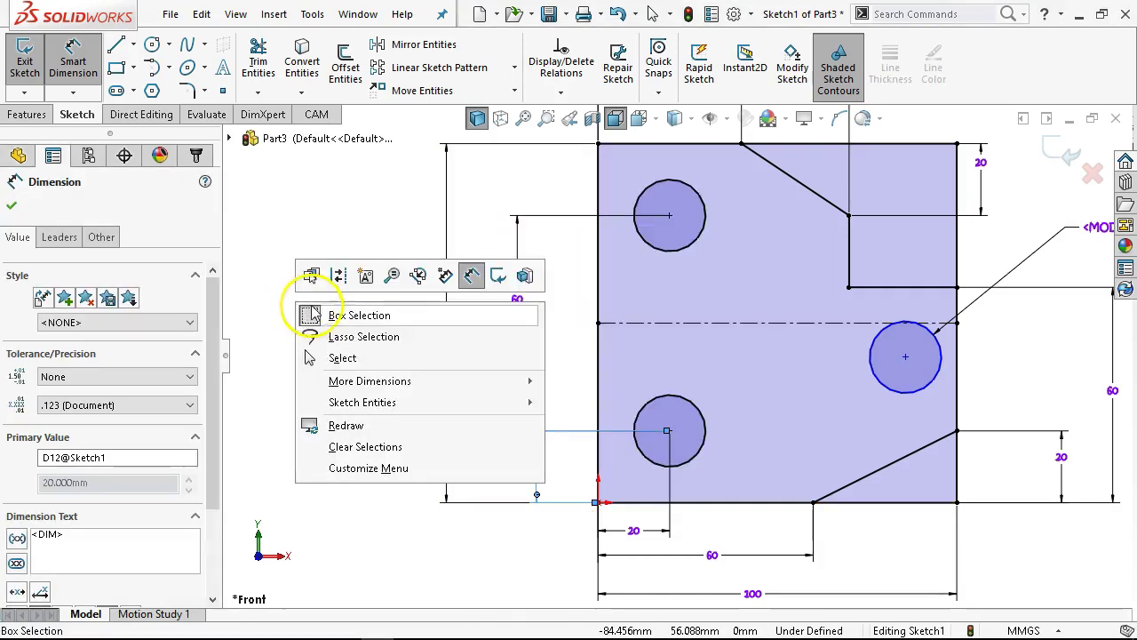
Check the vertical 60 dimension's extra properties.
click(364, 358)
click(519, 266)
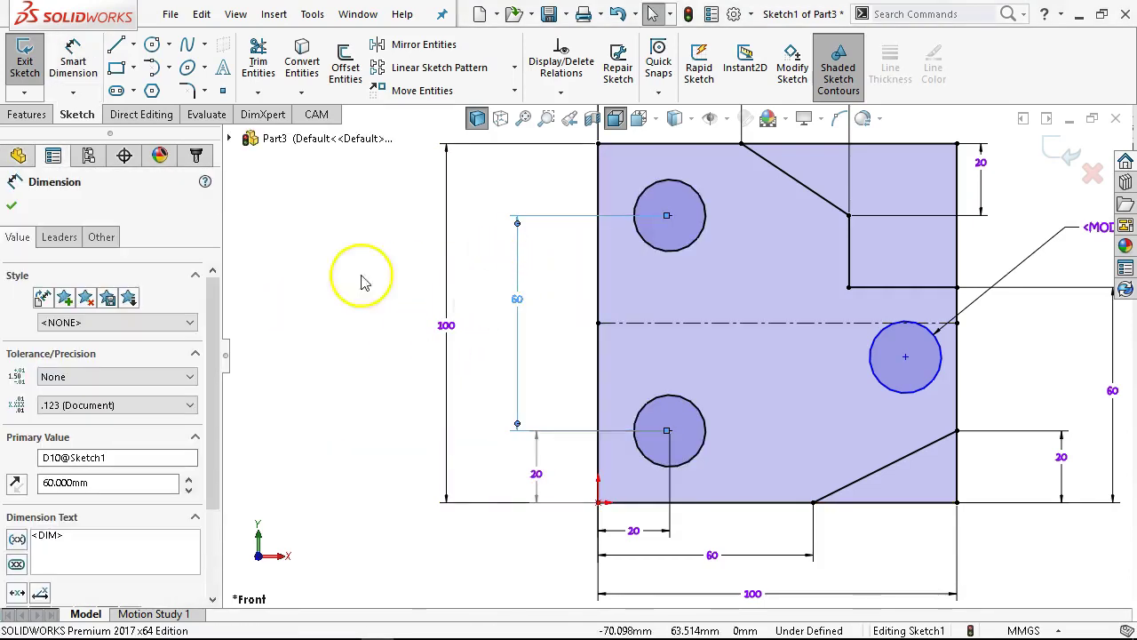
click(102, 237)
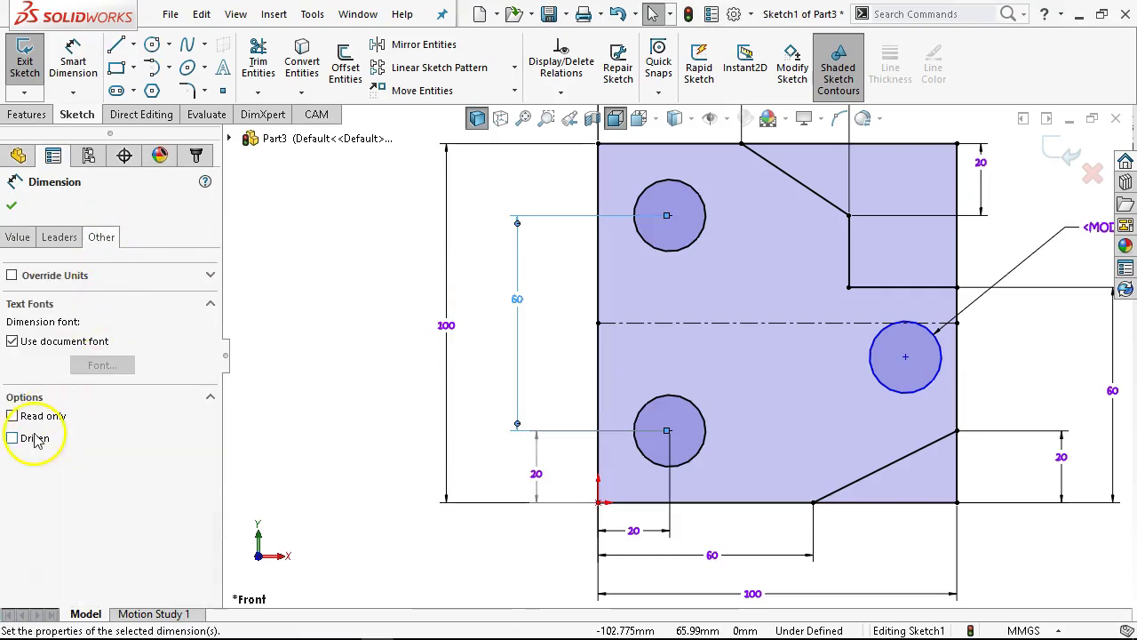
click(302, 209)
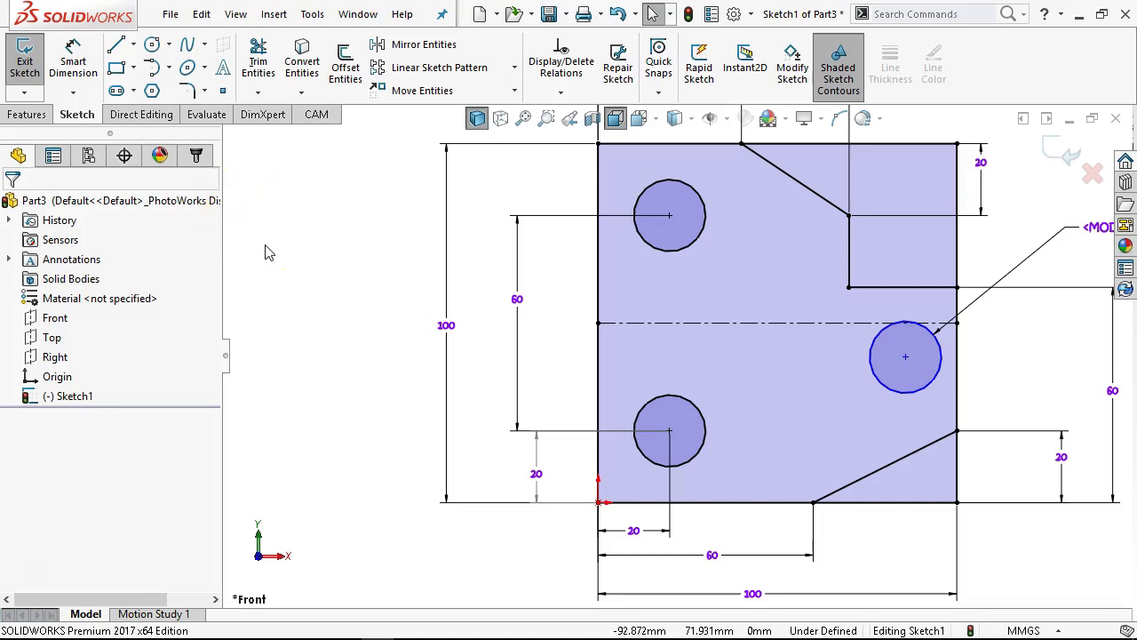
Dimension the right hole 30 mm above the plate's bottom edge.
click(75, 53)
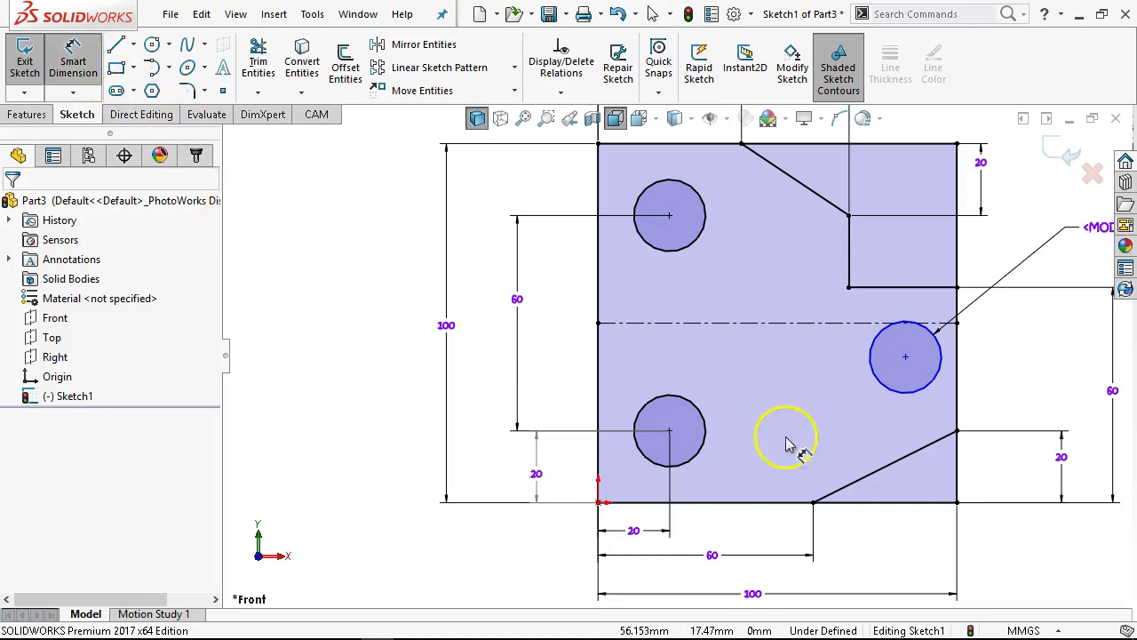
click(886, 503)
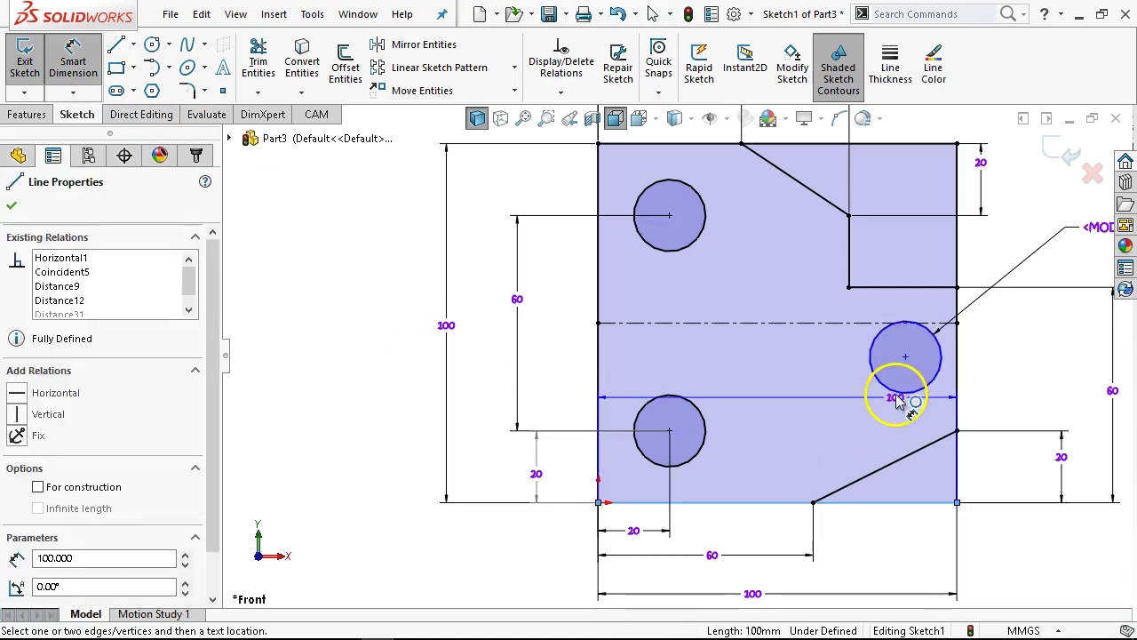
click(902, 394)
click(1070, 420)
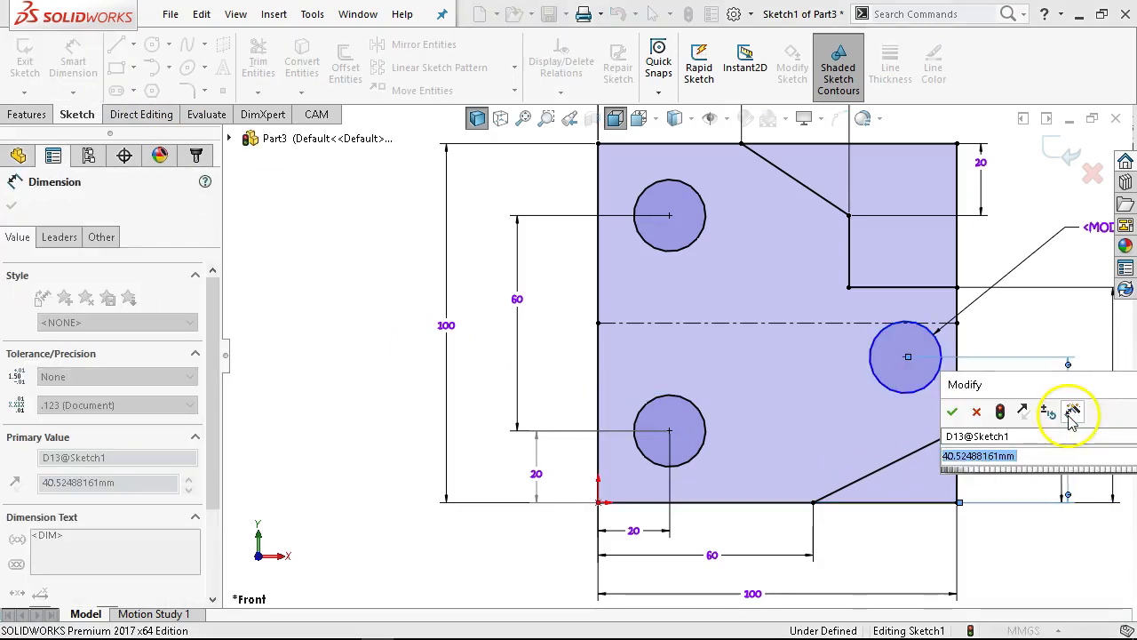
text(30)
key(Return)
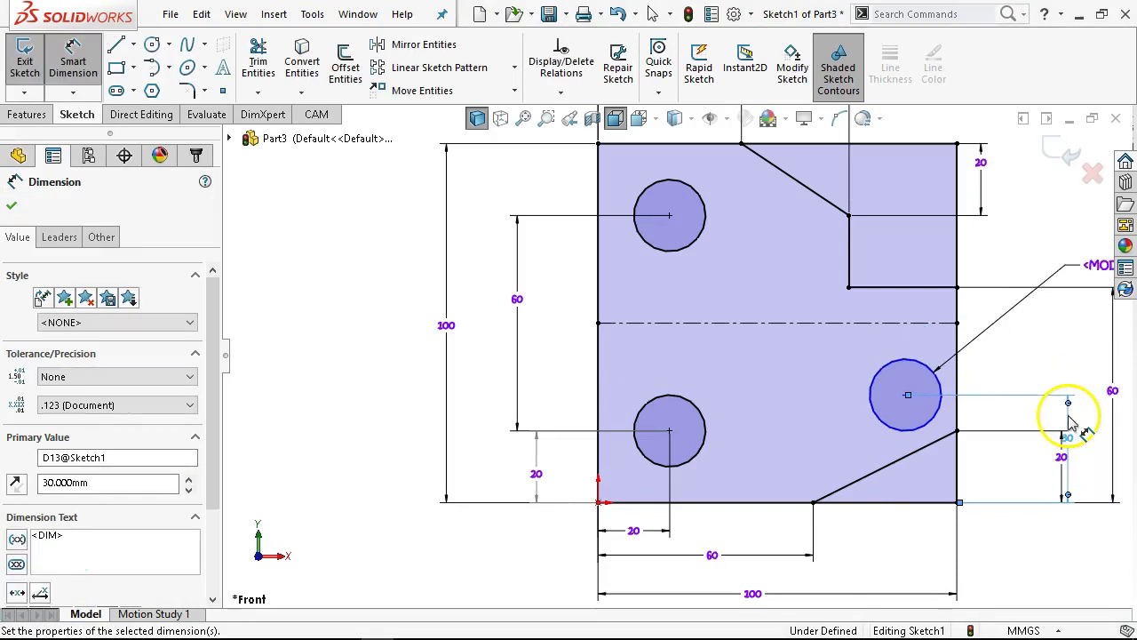
Dimension the right hole 75 mm from the plate's left edge.
click(869, 408)
click(598, 382)
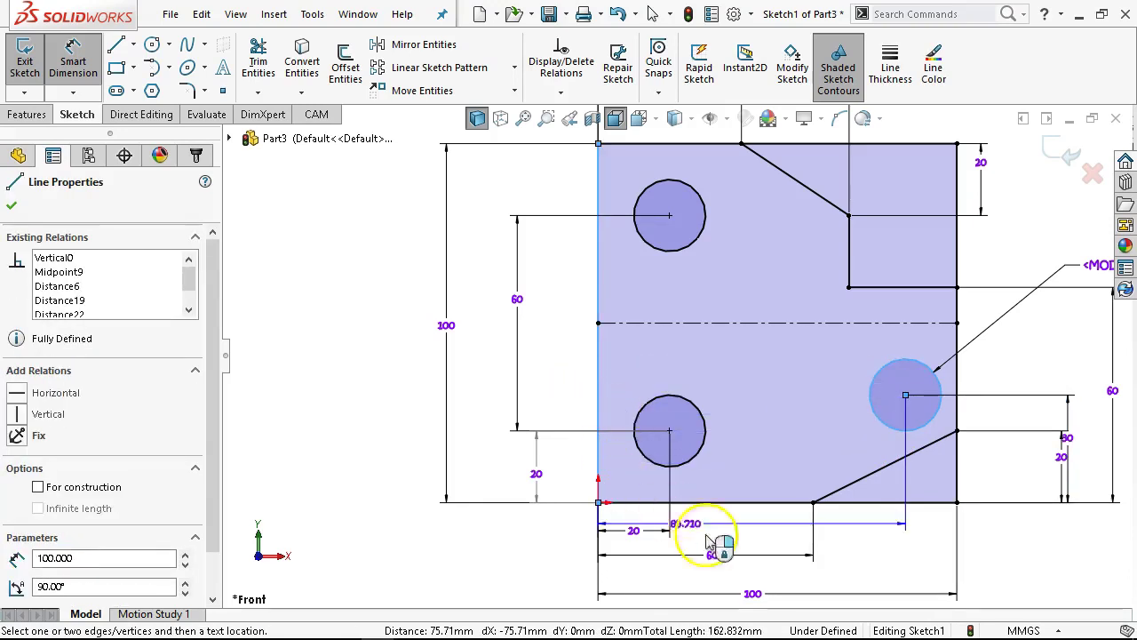
click(720, 573)
text(75)
key(Return)
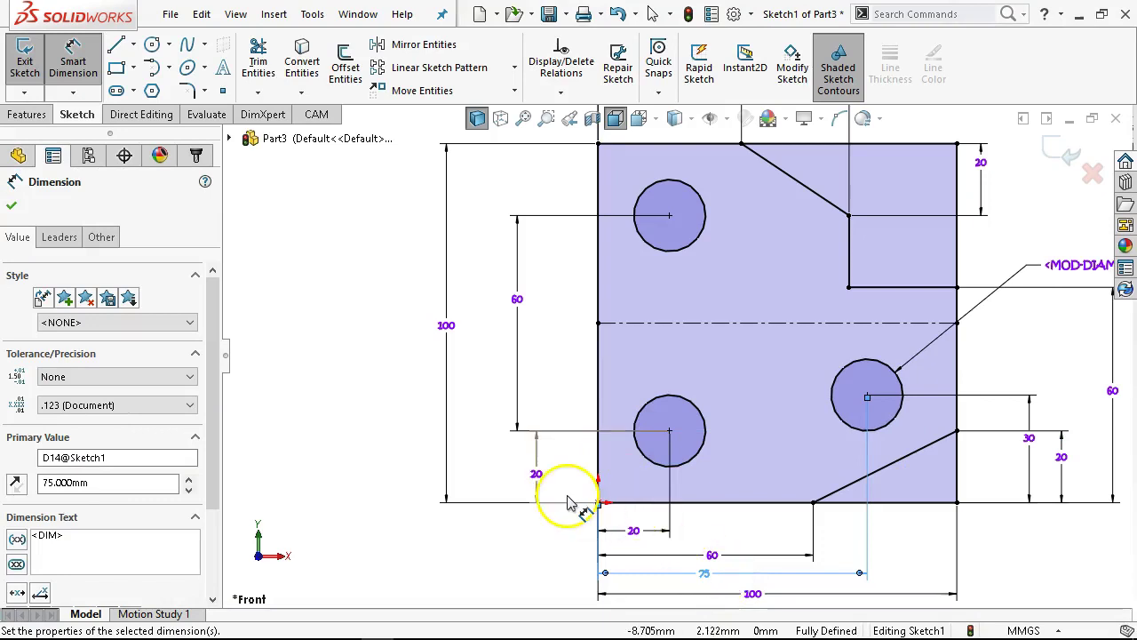
right_click(383, 278)
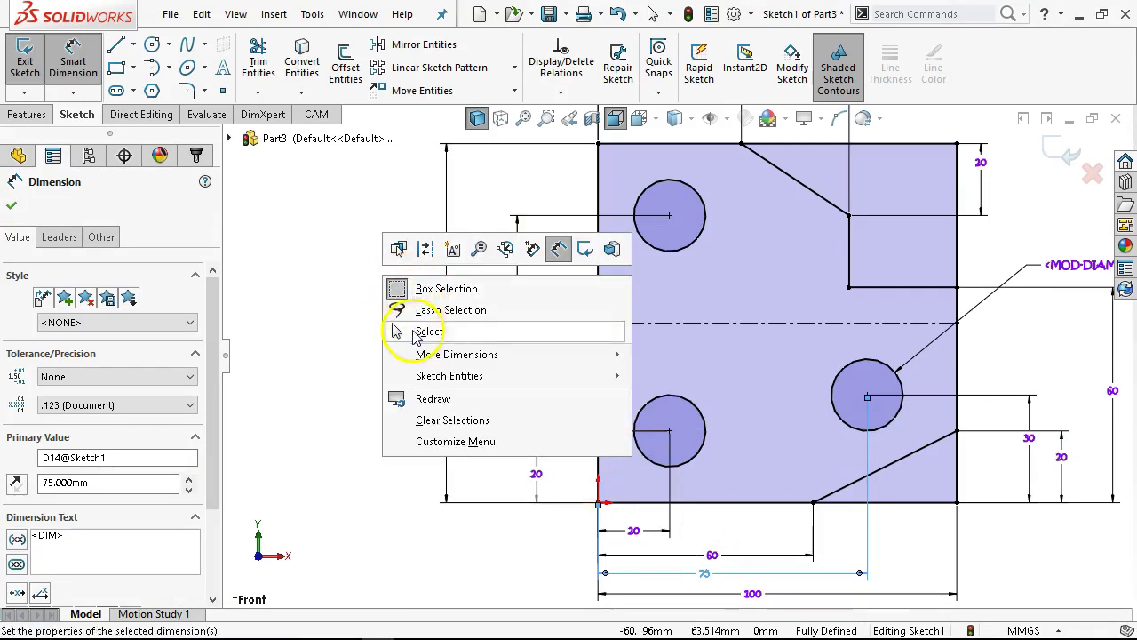
click(430, 331)
key(f)
scroll(599, 502, up, 2)
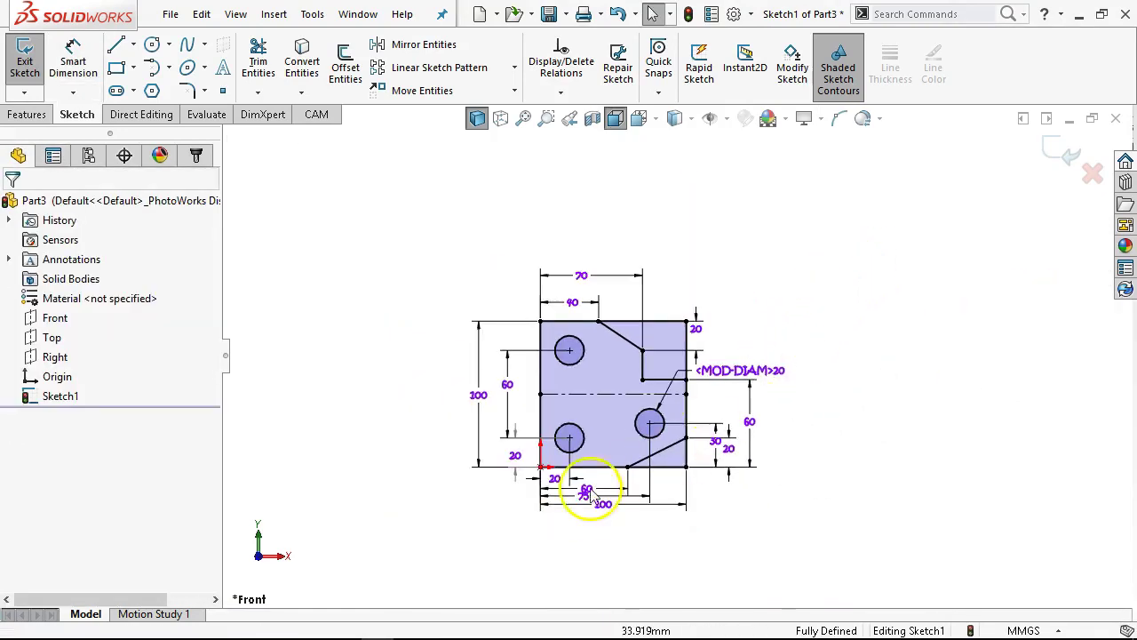
scroll(571, 495, down, 1)
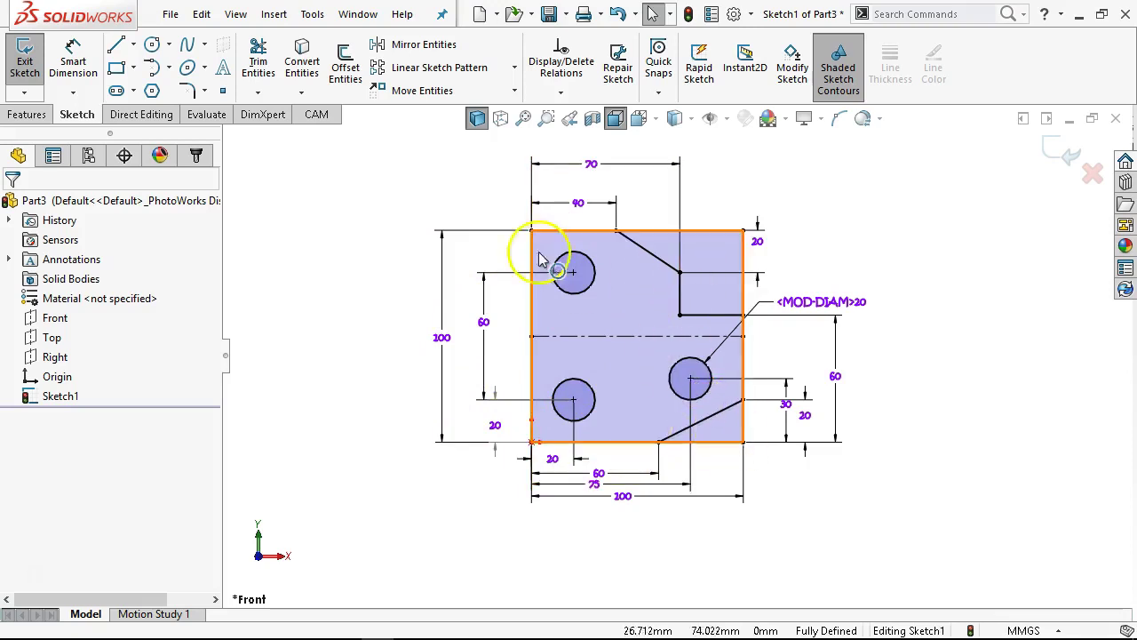
click(27, 113)
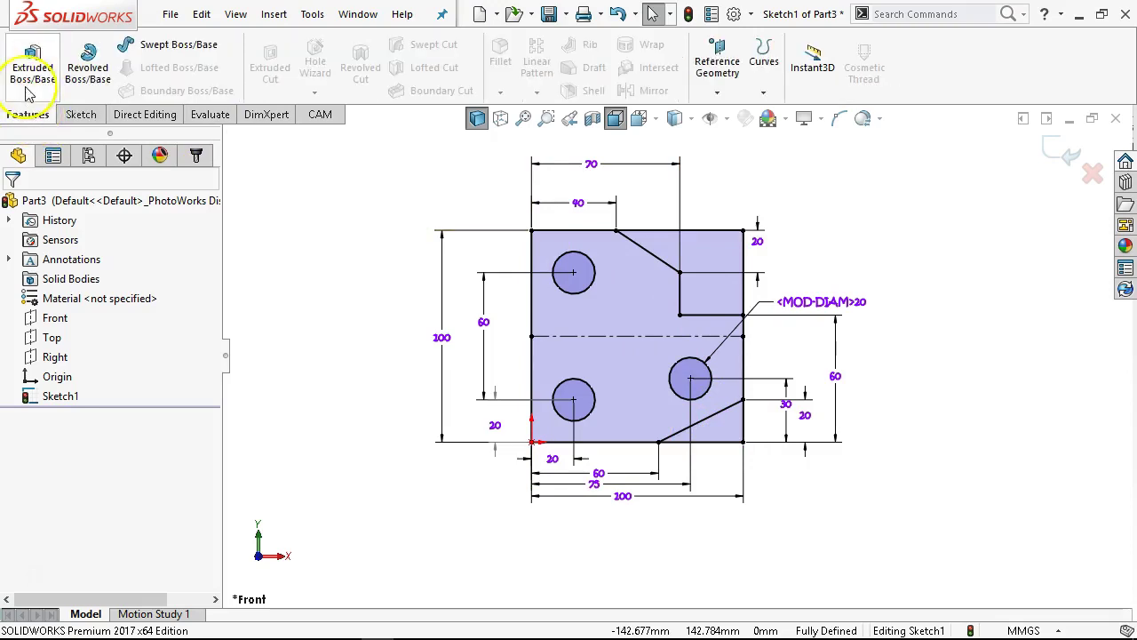
click(33, 67)
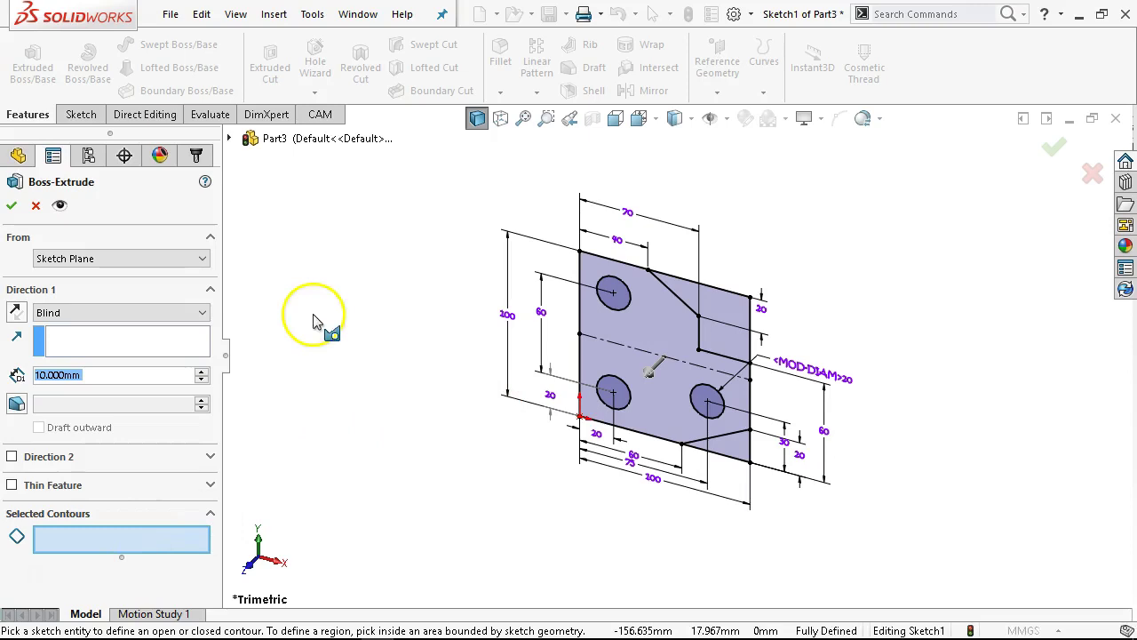
click(36, 207)
key(ctrl+1)
scroll(482, 406, down, 5)
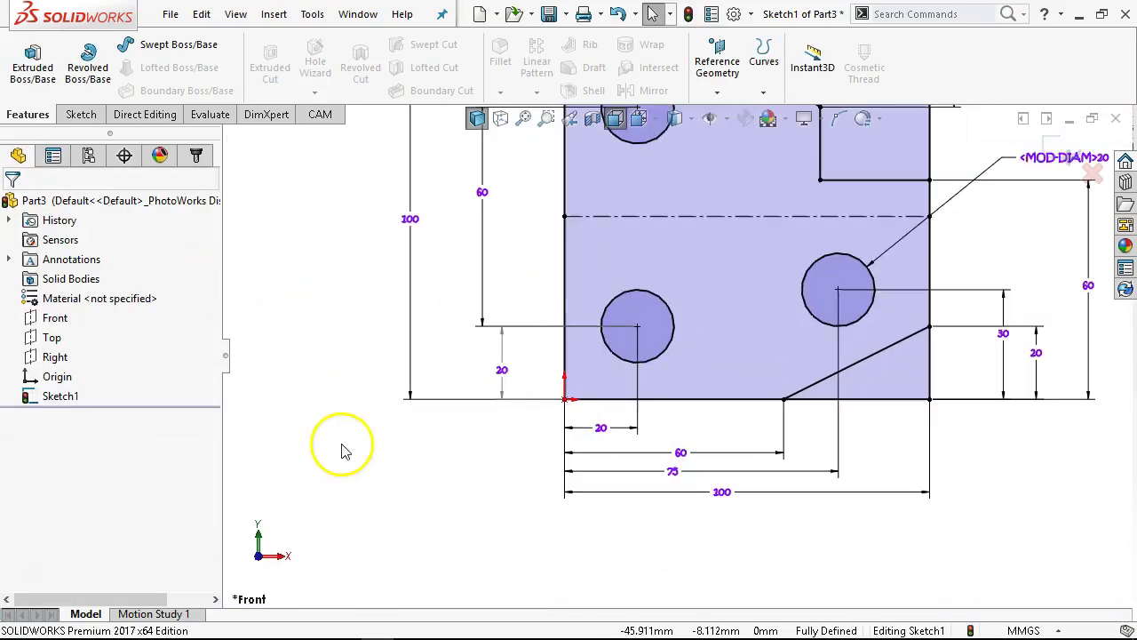
Draw a short vertical line and a horizontal line below-left of the plate.
click(76, 114)
click(116, 46)
click(348, 417)
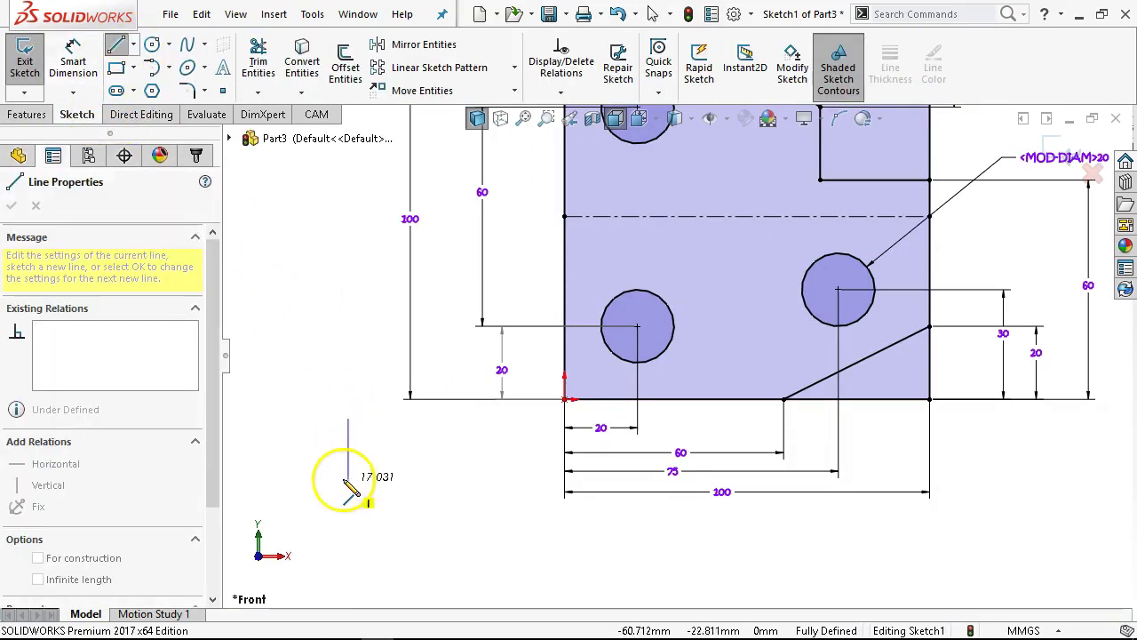
click(349, 482)
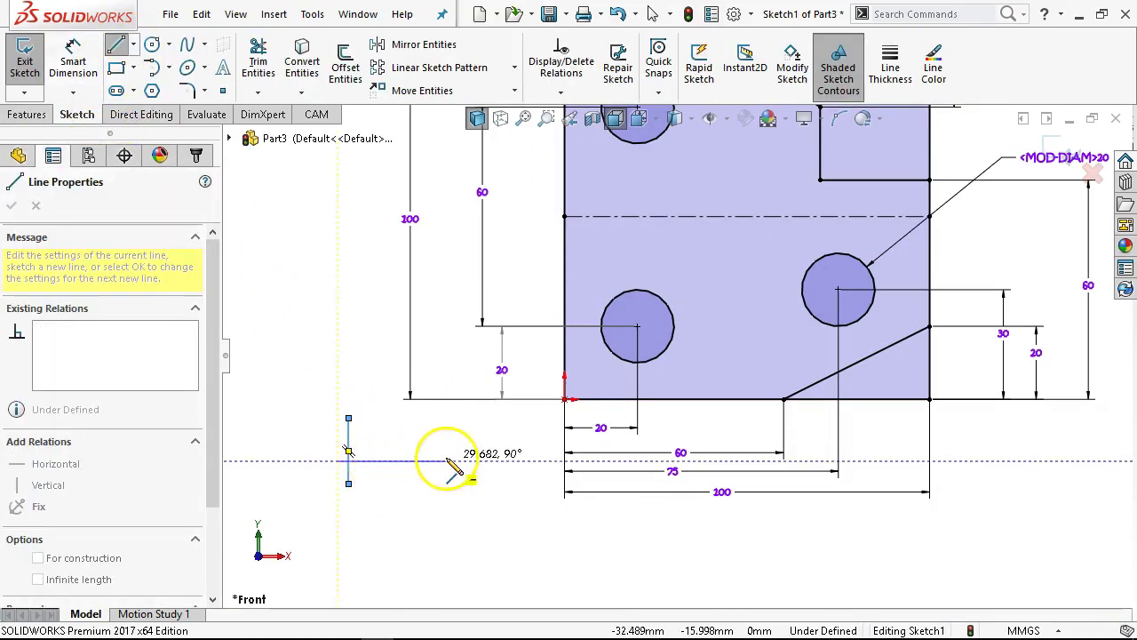
click(386, 457)
right_click(398, 455)
click(421, 455)
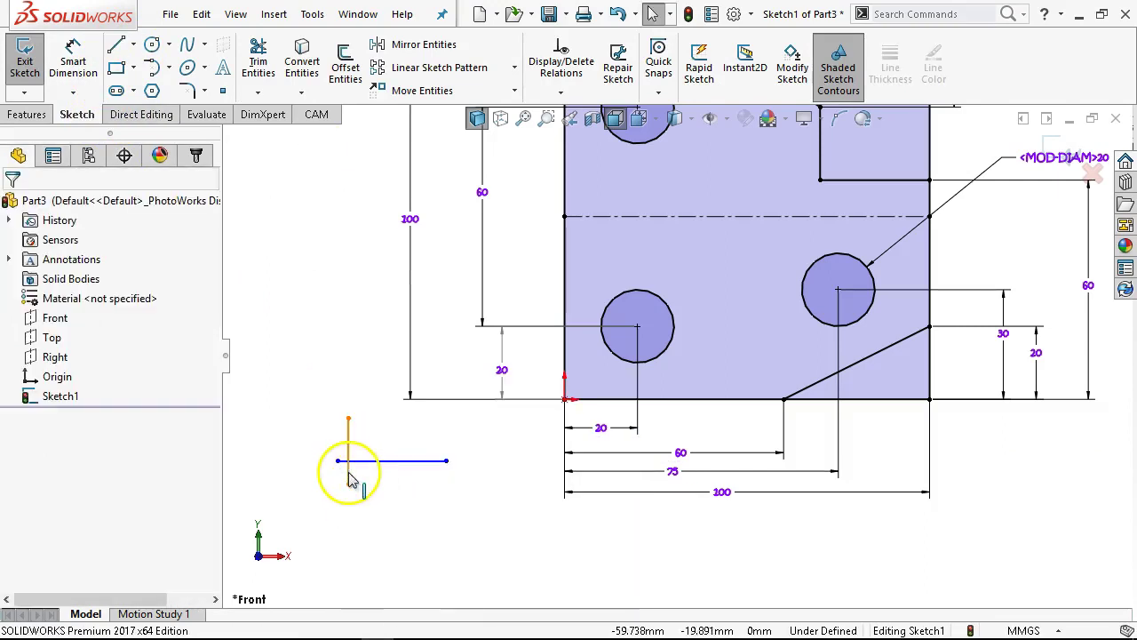
Drag the horizontal line's left end away from the vertical line.
scroll(378, 455, down, 4)
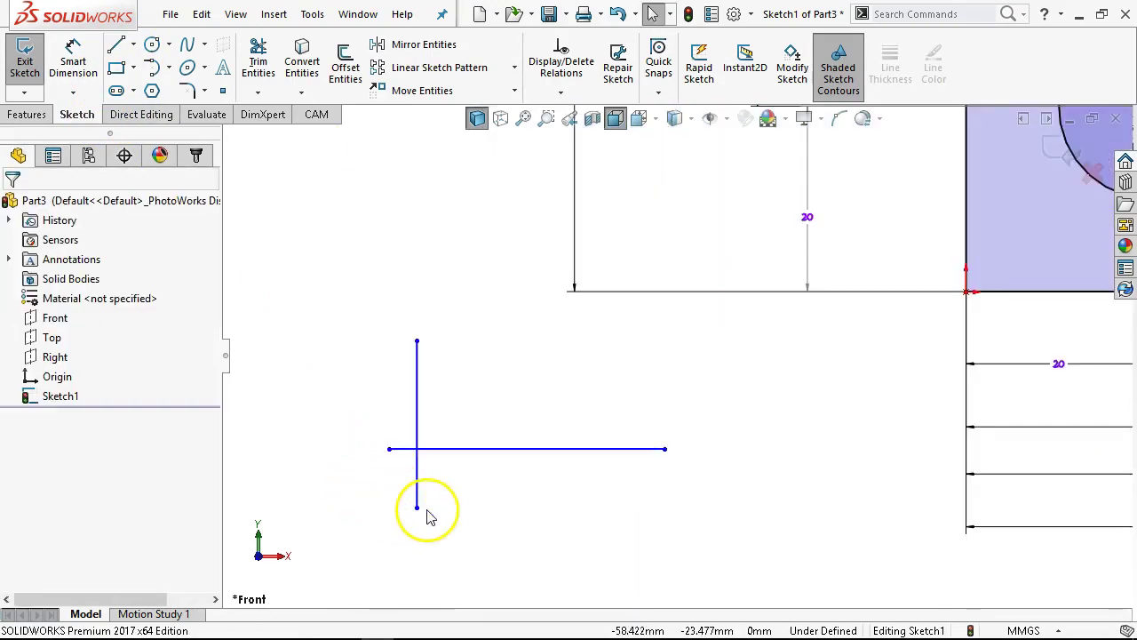
click(419, 451)
click(409, 471)
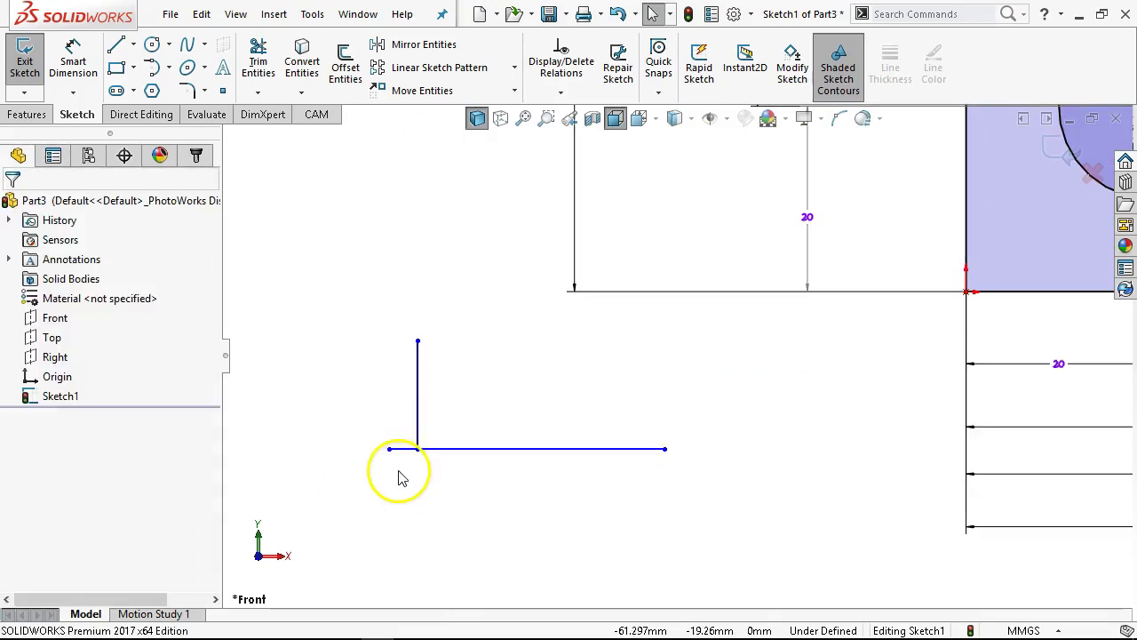
drag(399, 457, 447, 451)
click(439, 544)
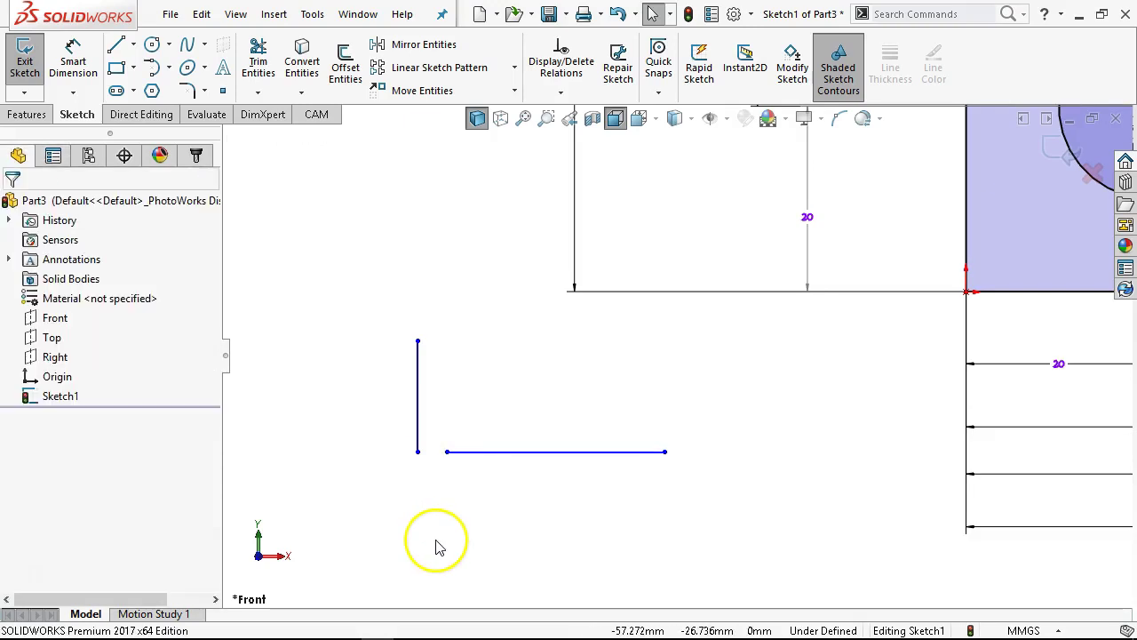
Begin another line at the vertical line's bottom end, then stop drawing.
click(116, 44)
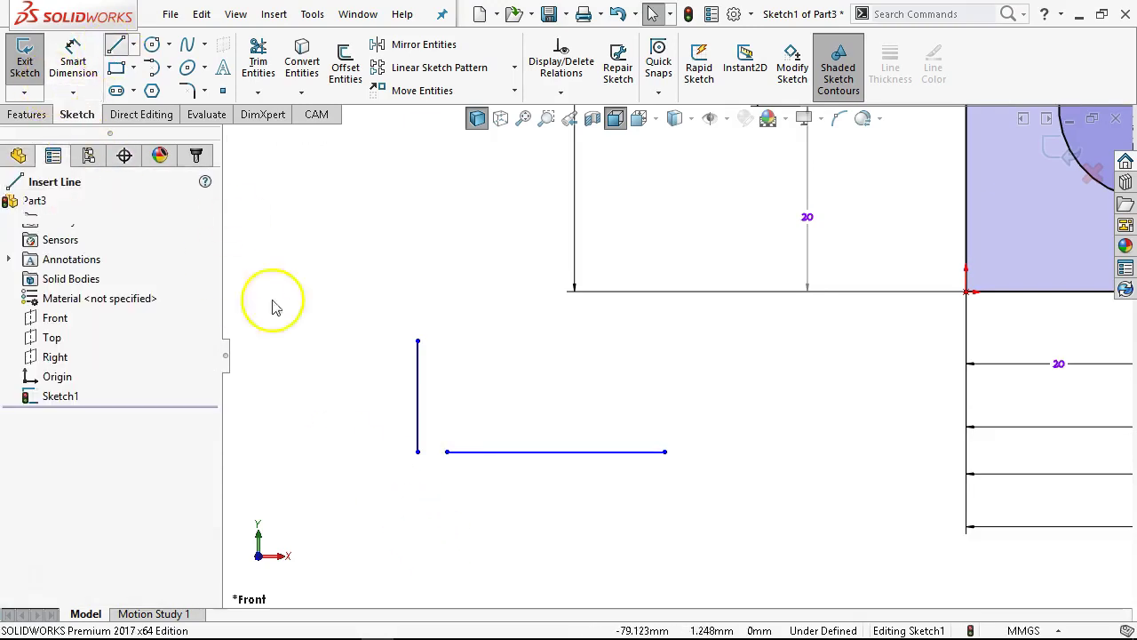
click(417, 452)
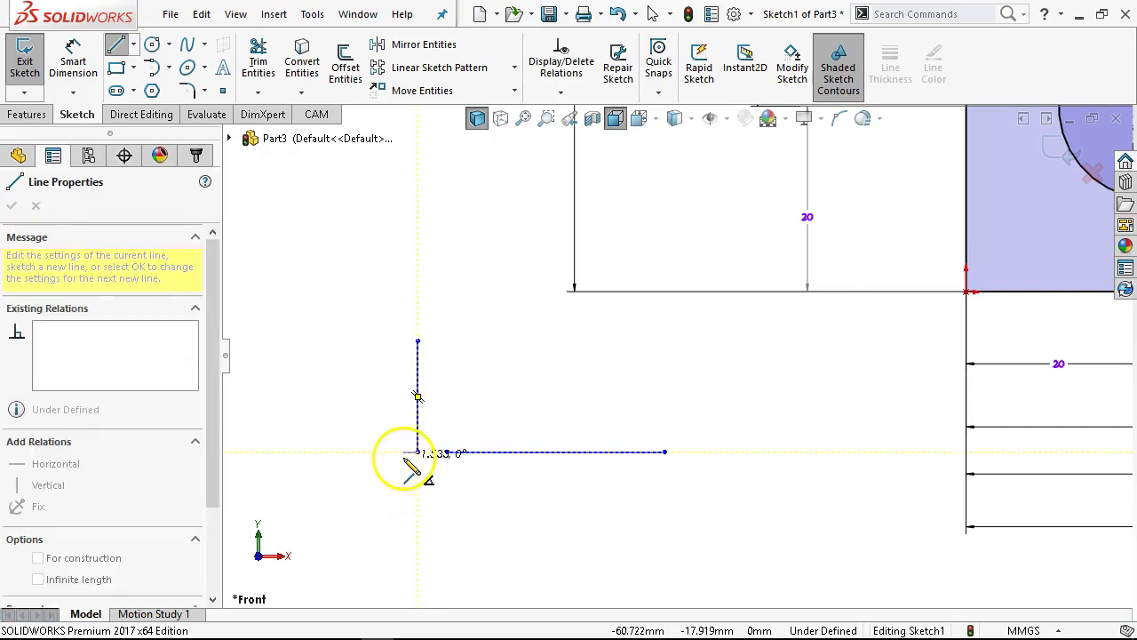
right_click(406, 480)
click(435, 427)
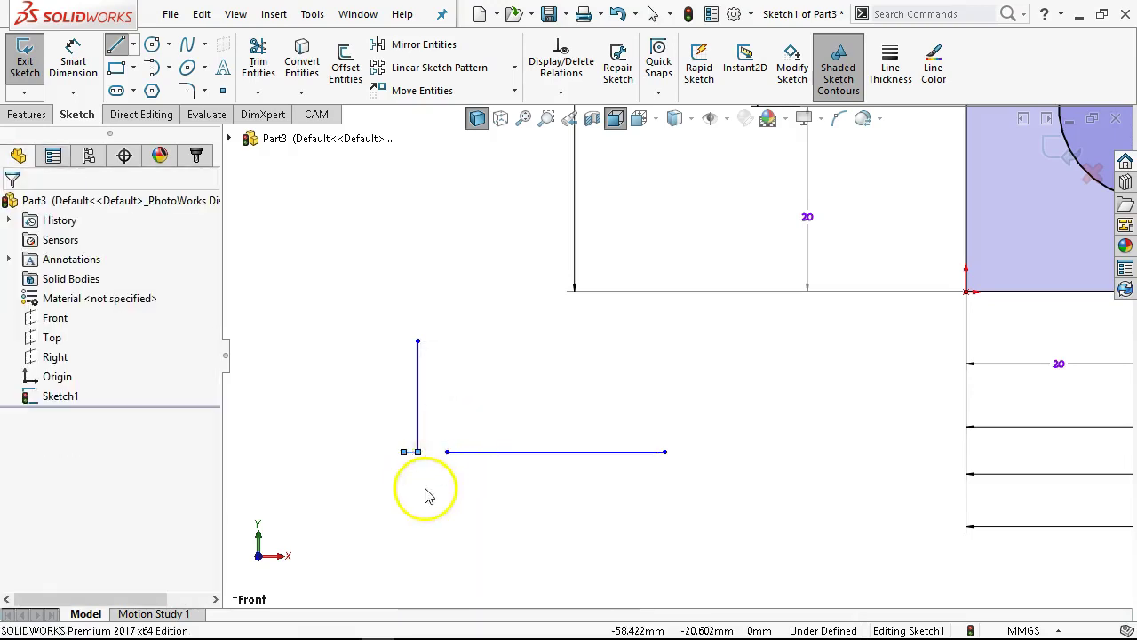
scroll(426, 495, up, 6)
scroll(802, 356, down, 2)
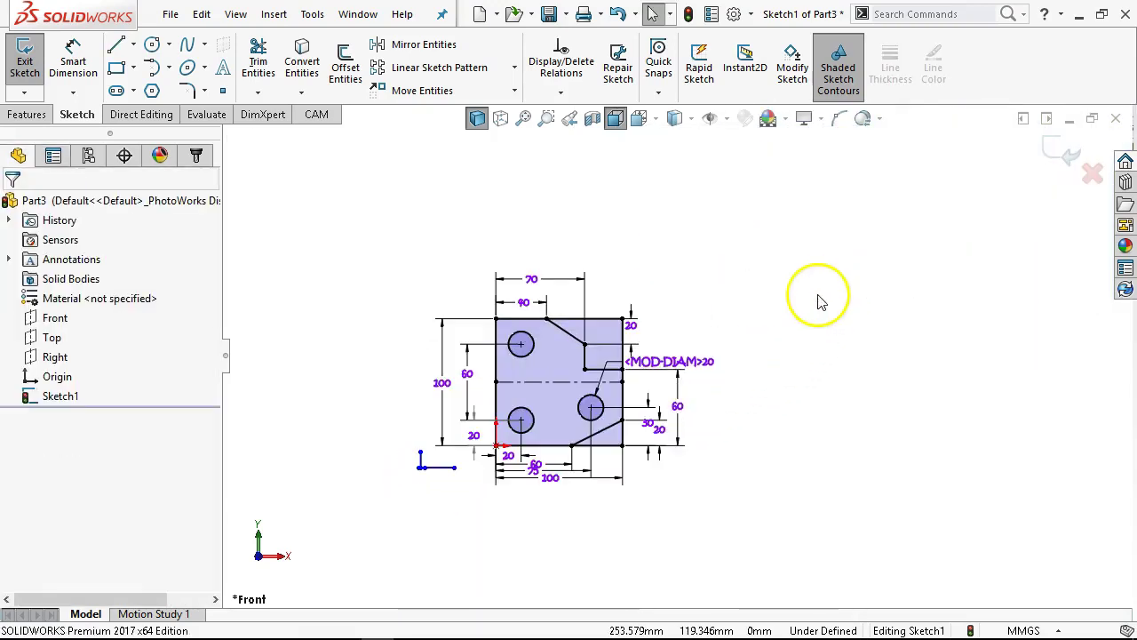
Fit the sketch in view and delete the stray short horizontal sketch line.
scroll(751, 338, up, 5)
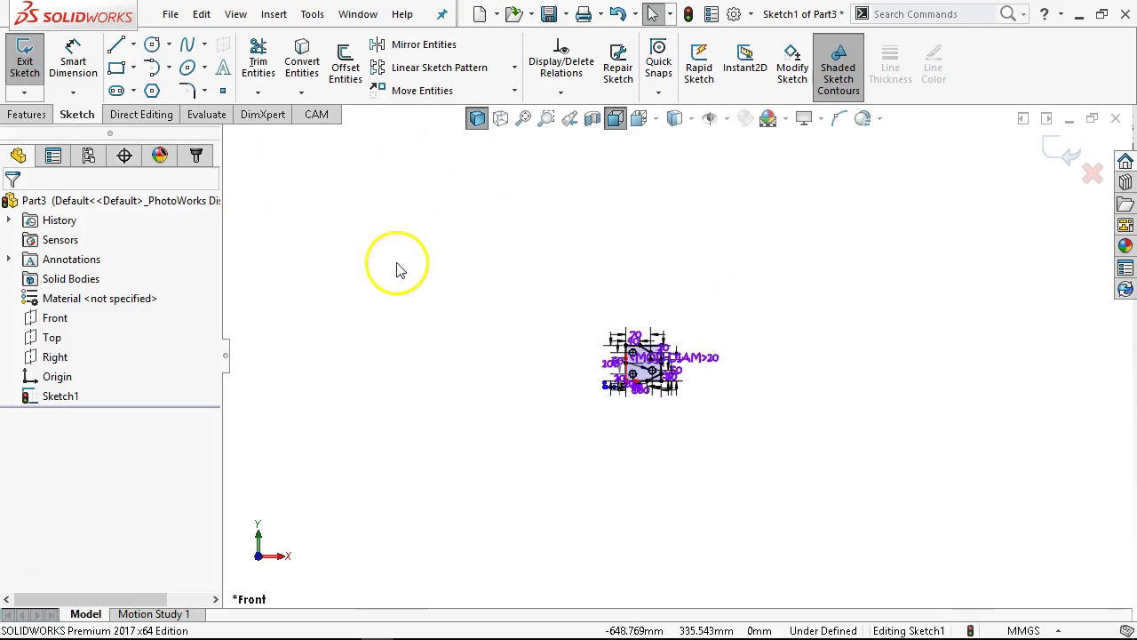
click(522, 117)
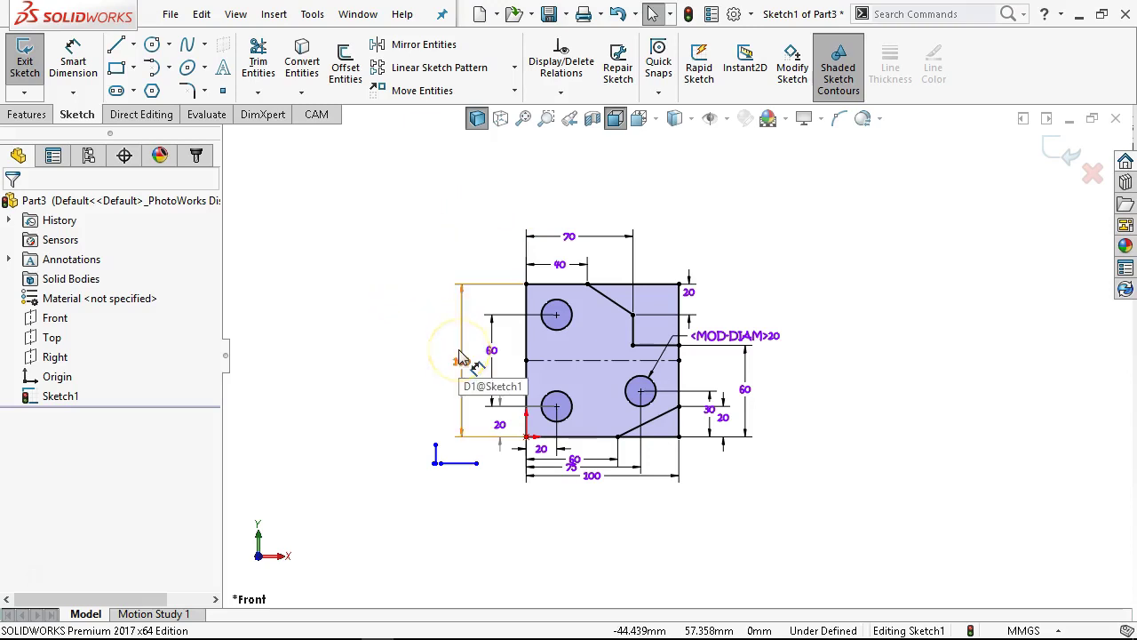
scroll(642, 465, up, 5)
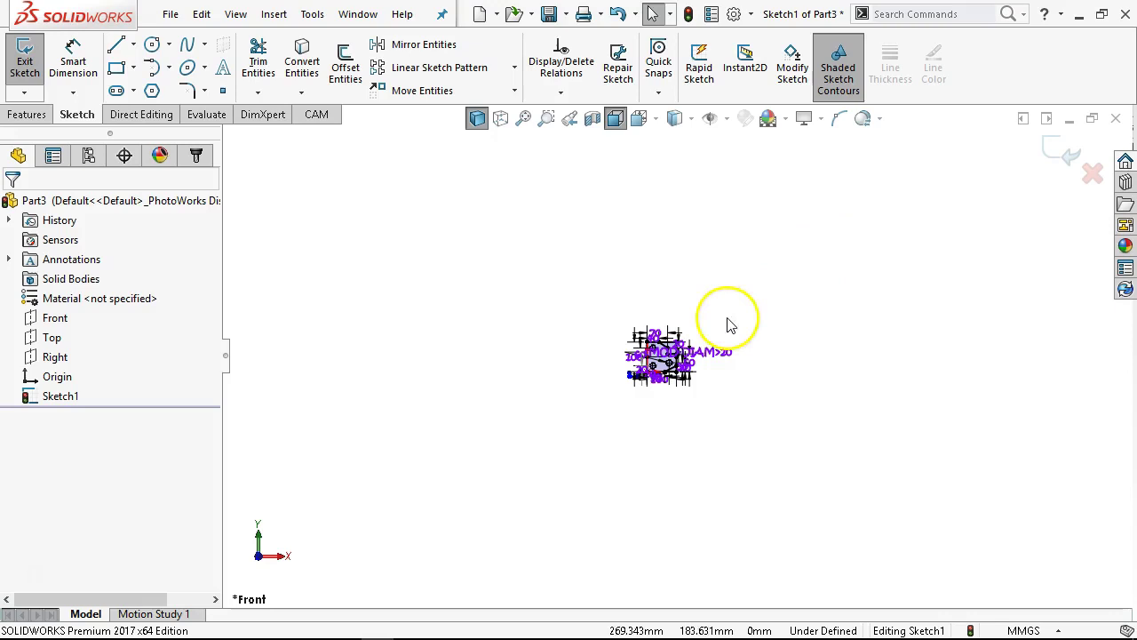
scroll(716, 374, down, 4)
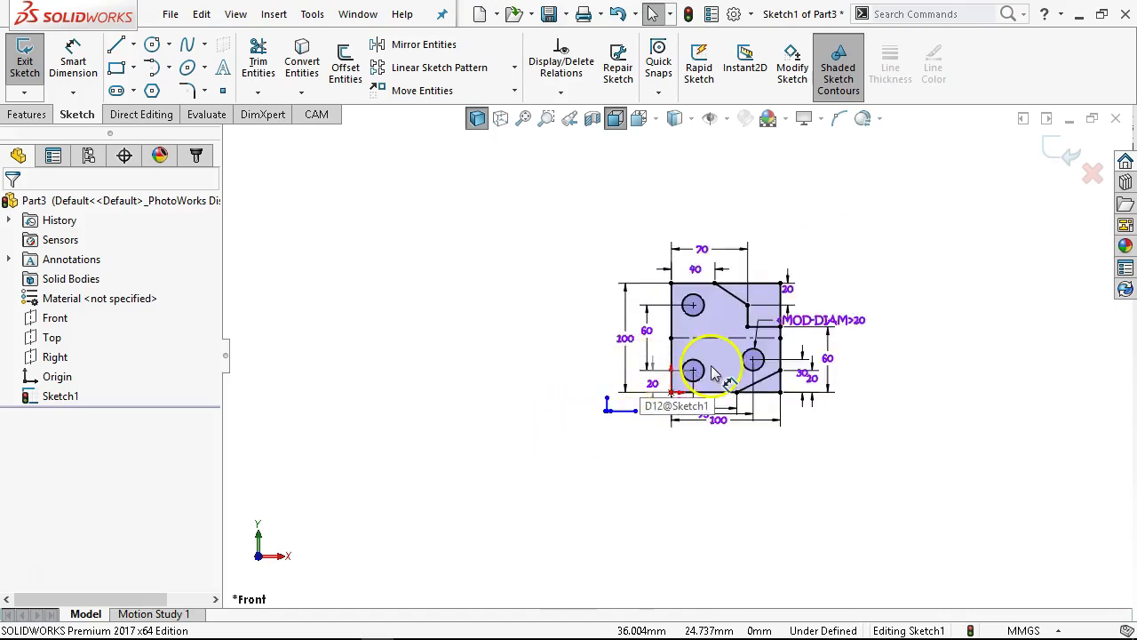
scroll(715, 373, down, 3)
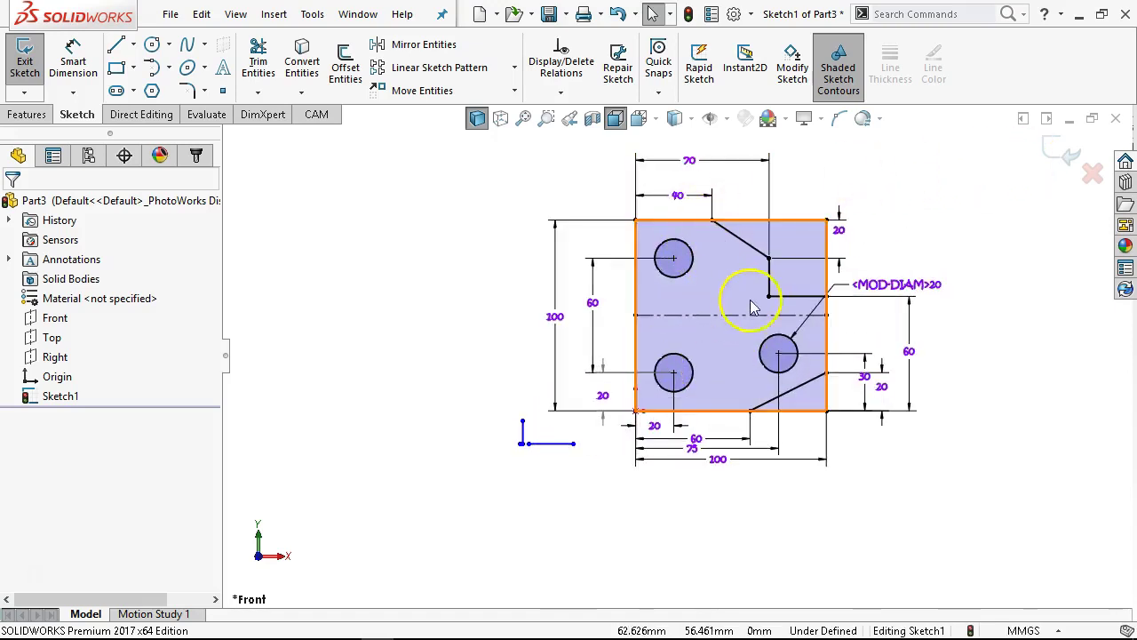
scroll(760, 347, up, 3)
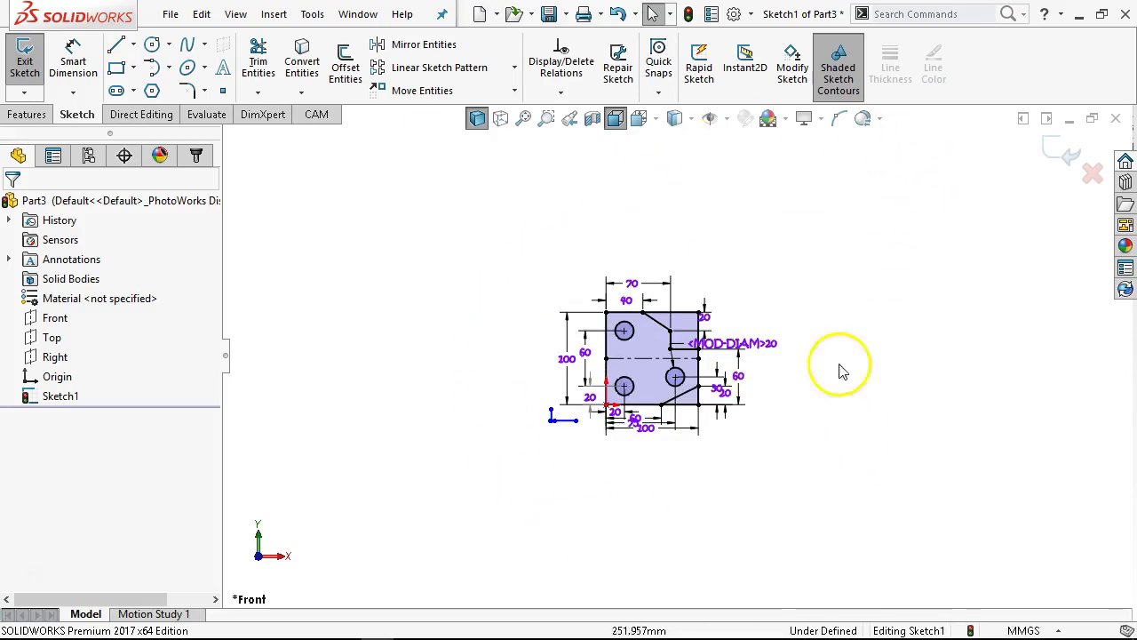
scroll(579, 391, down, 5)
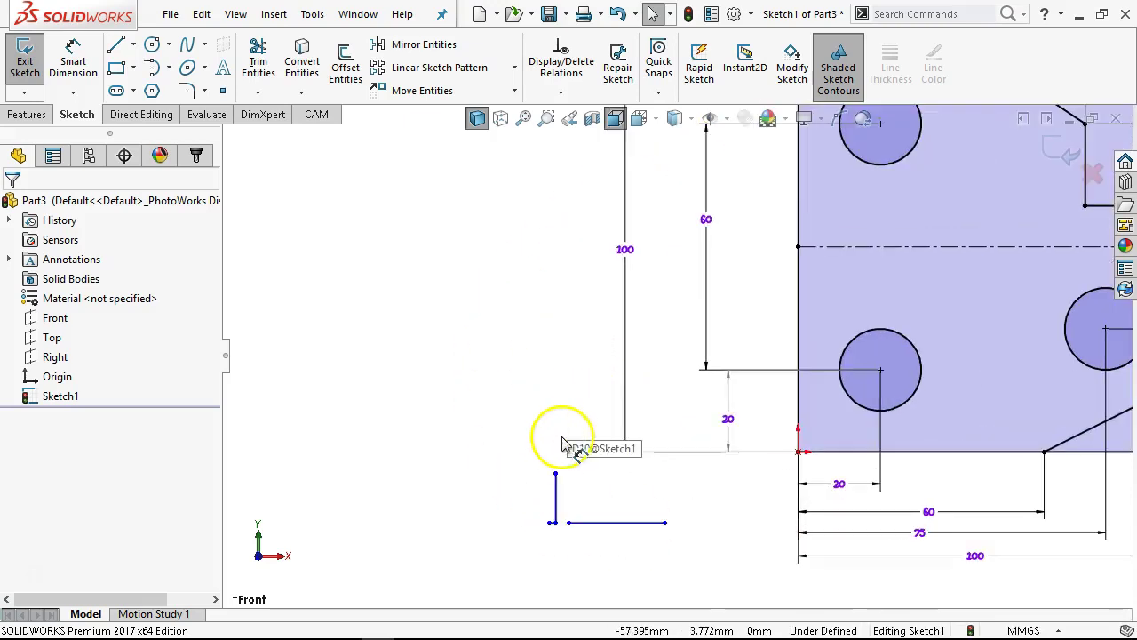
mouse_move(538, 476)
mouse_down()
mouse_move(653, 564)
mouse_move(716, 553)
mouse_move(669, 573)
mouse_up()
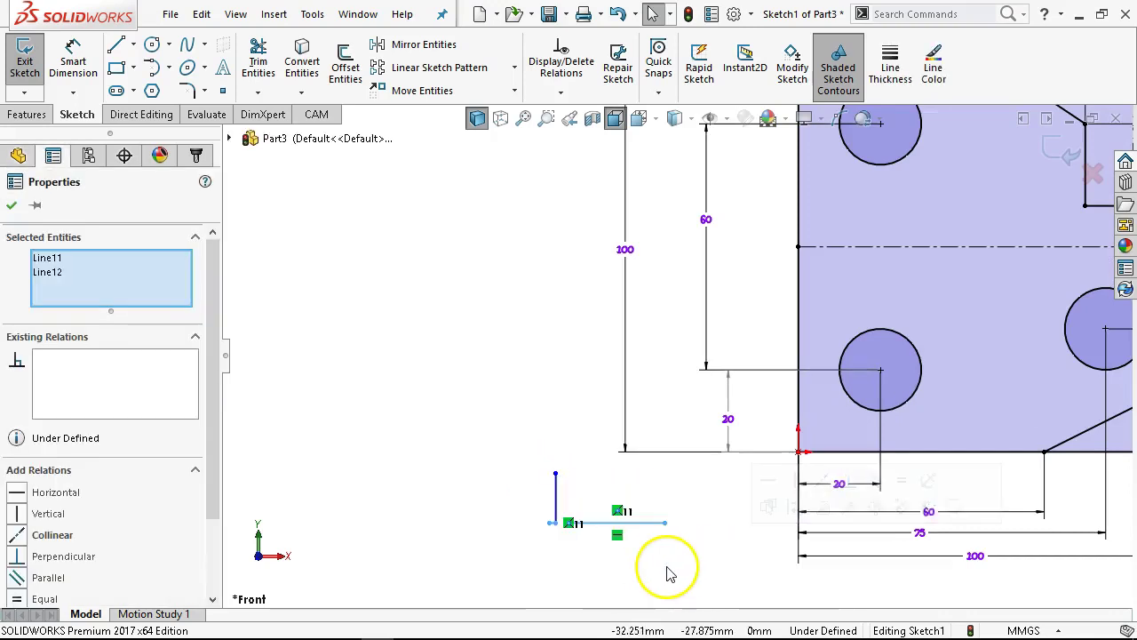
key(Delete)
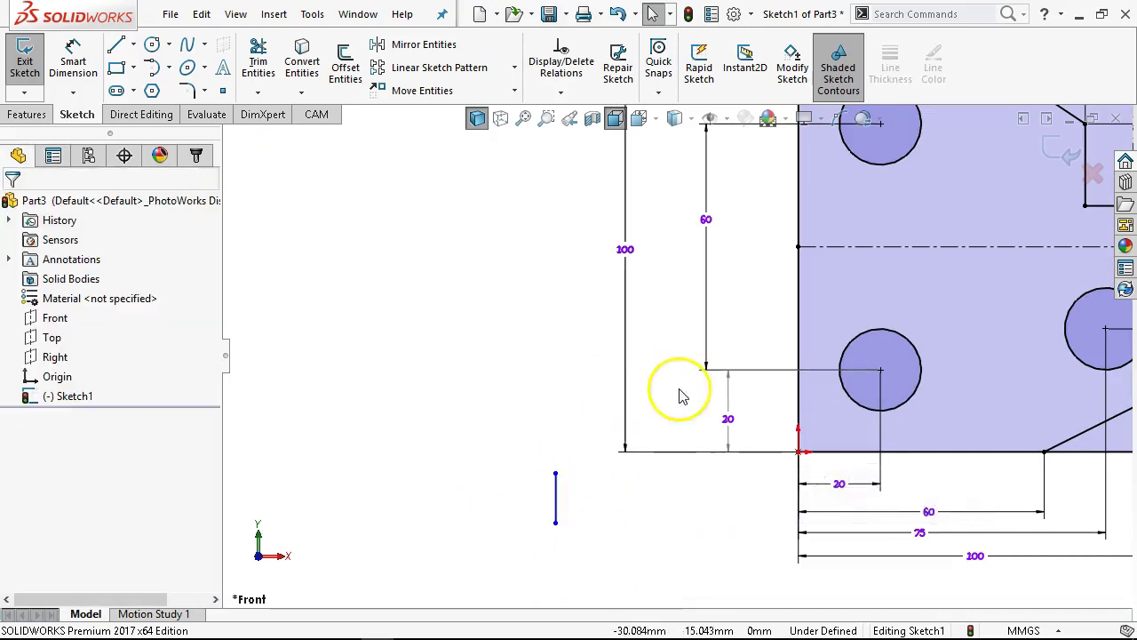
Delete the stray short vertical line left of the plate.
drag(519, 457, 588, 569)
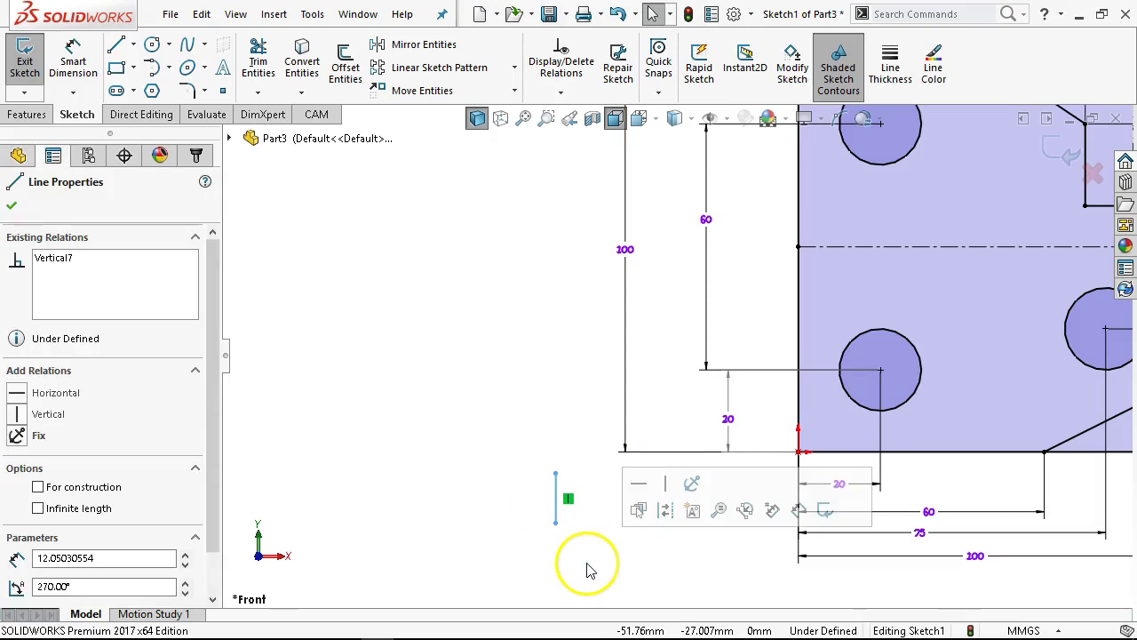
key(Delete)
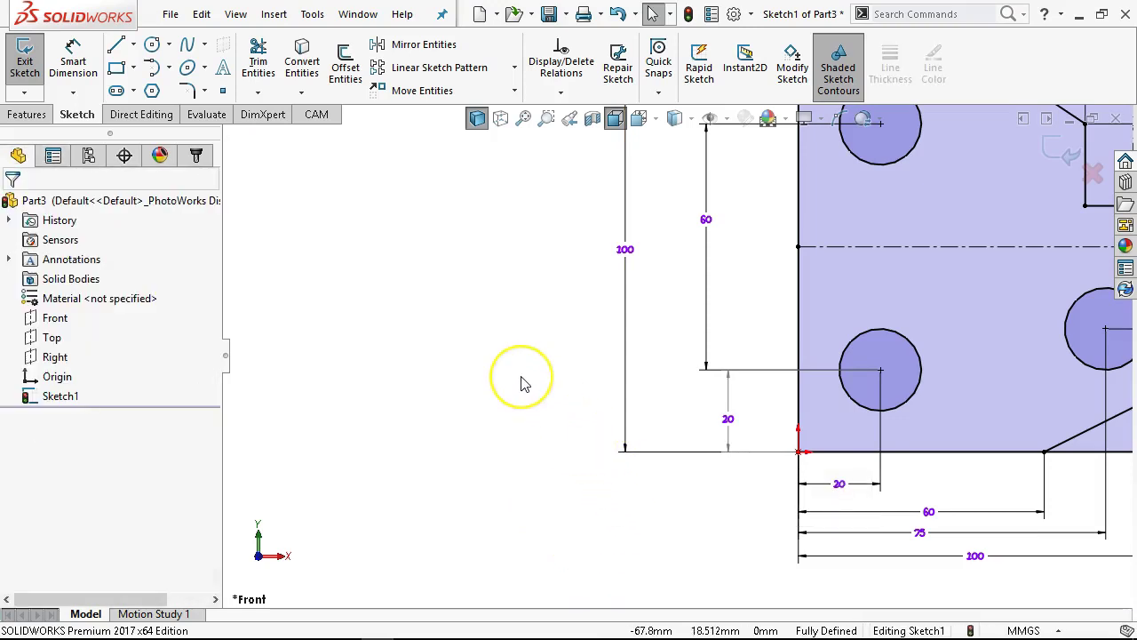
scroll(708, 233, up, 5)
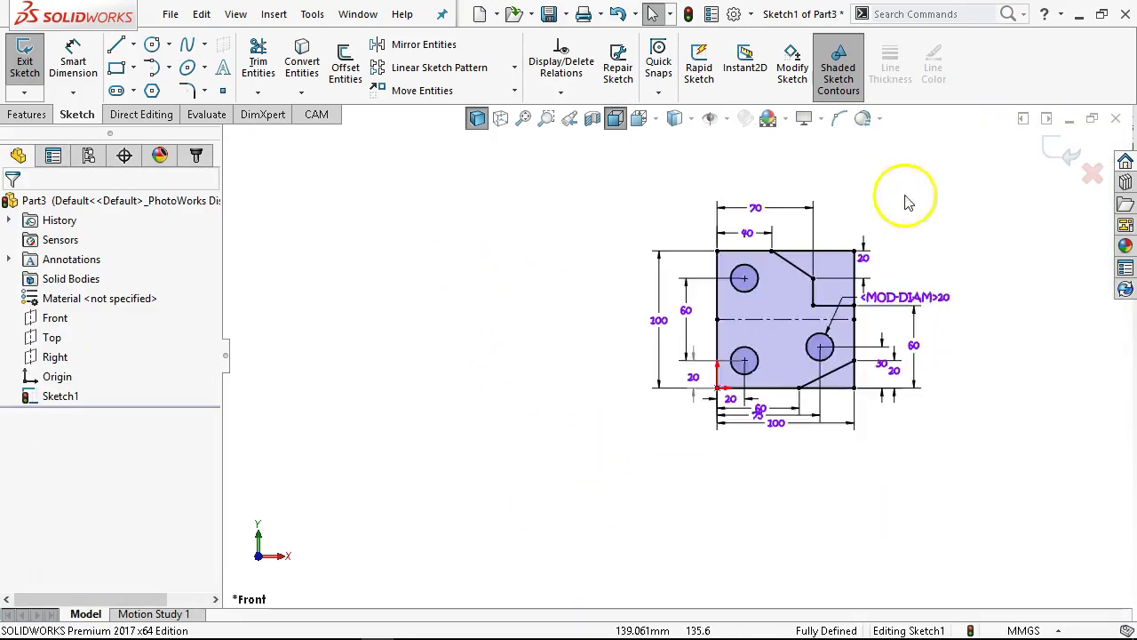
scroll(853, 267, down, 3)
scroll(698, 470, up, 1)
scroll(681, 500, down, 1)
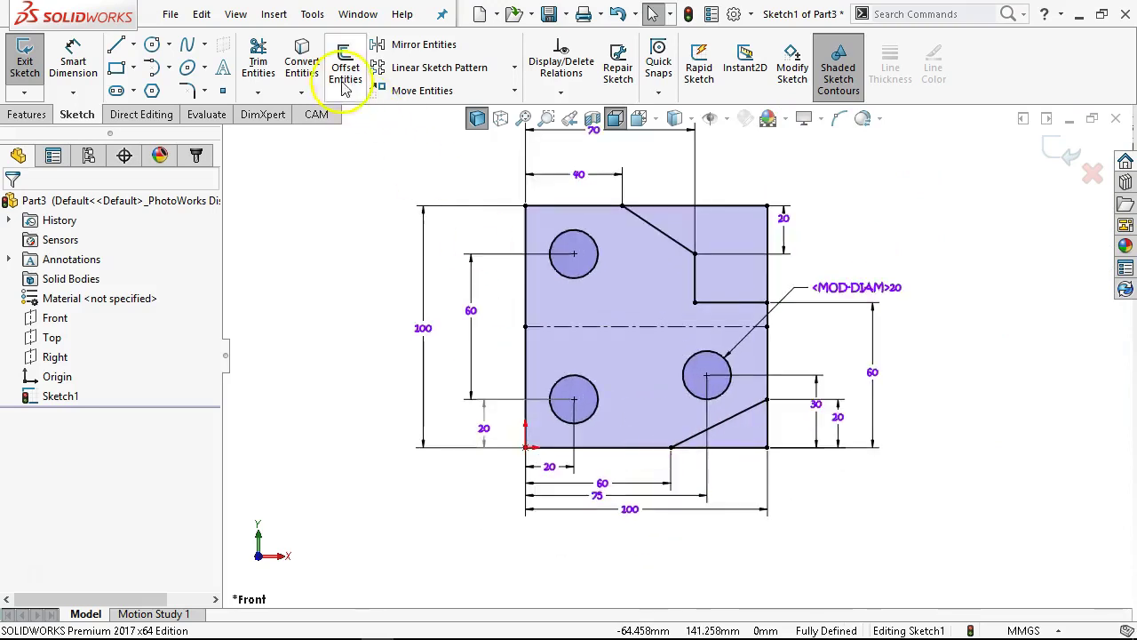
click(312, 13)
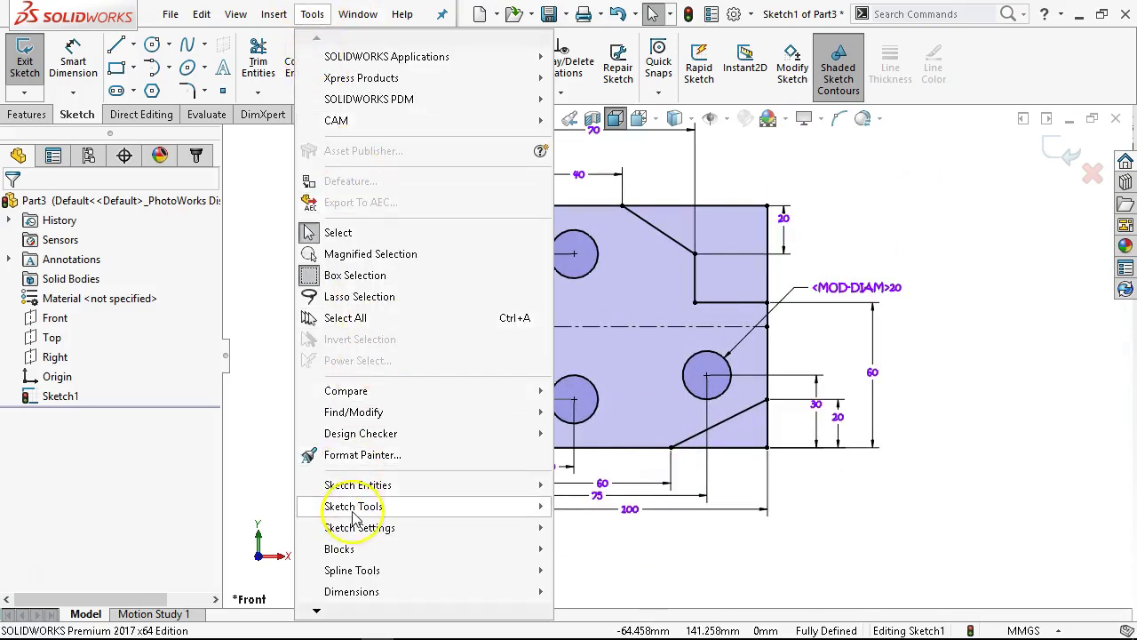
mouse_move(353, 514)
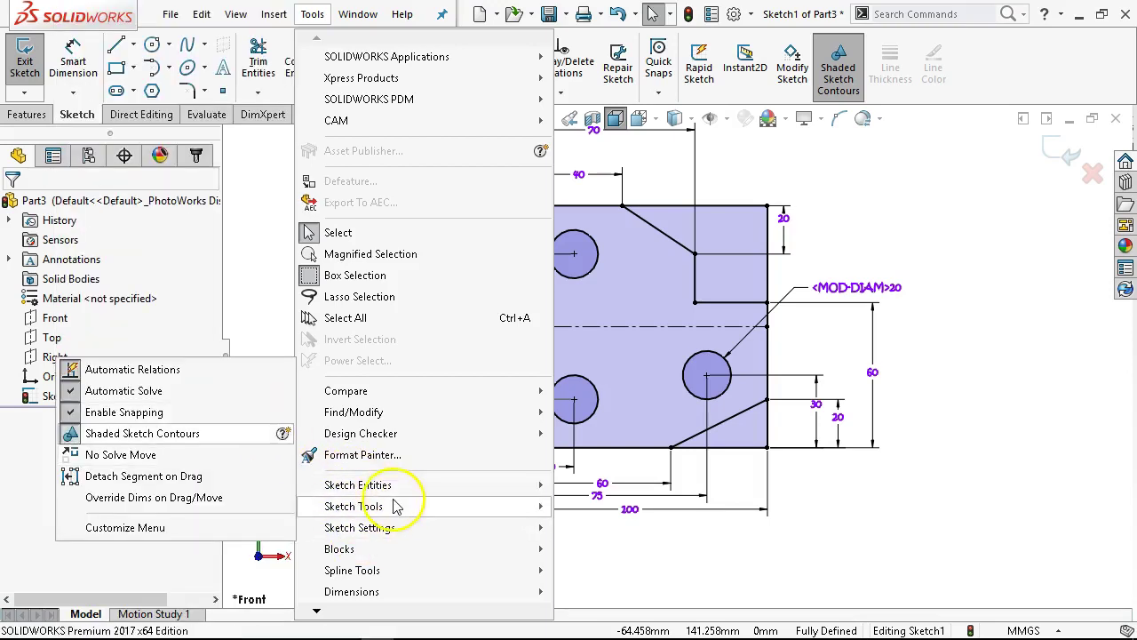
mouse_move(399, 507)
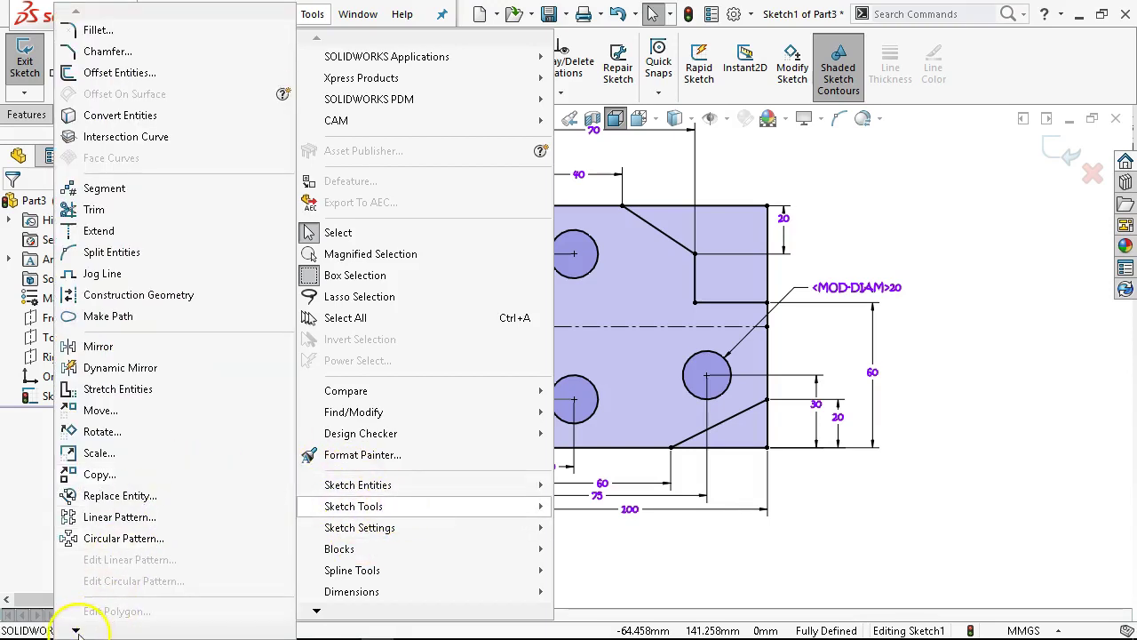
mouse_move(75, 630)
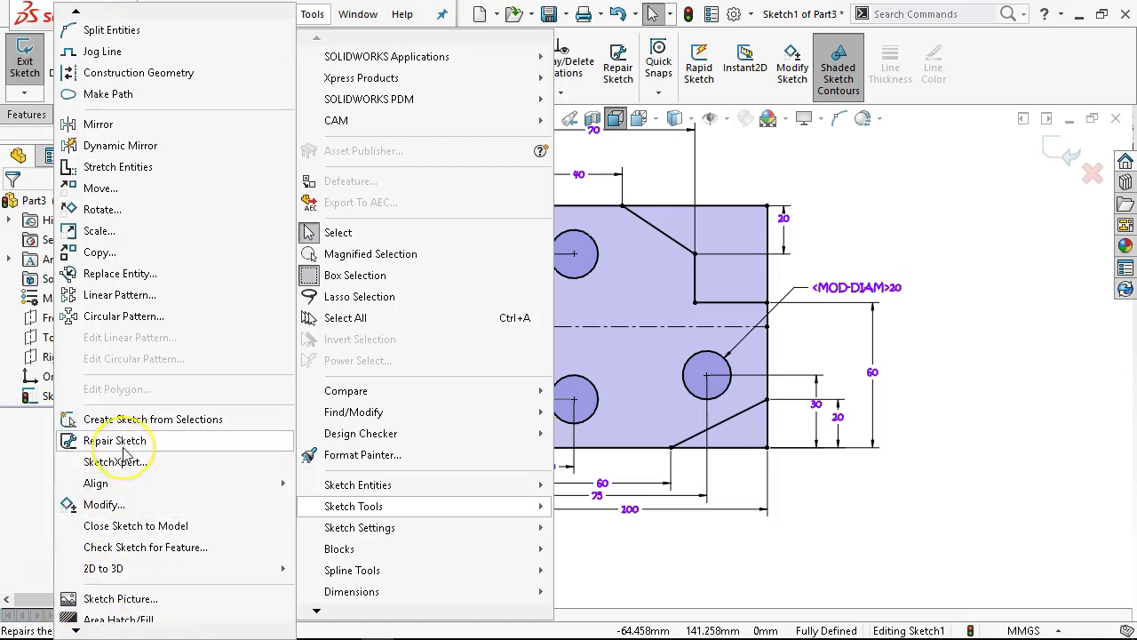
click(126, 449)
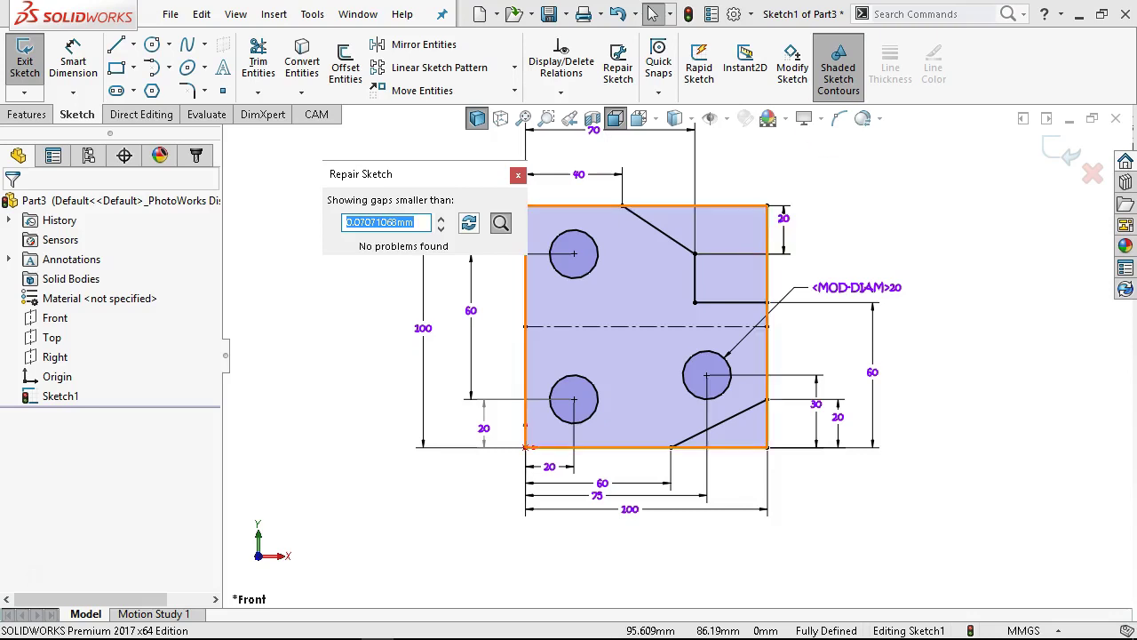
click(518, 174)
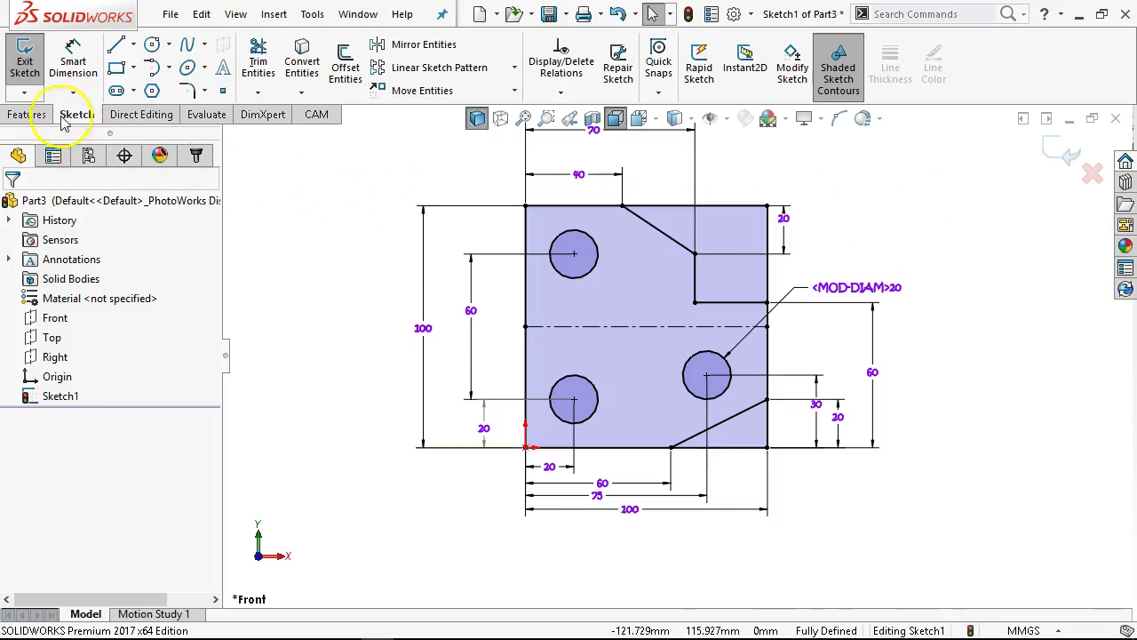
Extrude both Sketch1 regions 5 mm as Boss-Extrude1, a plate with three holes.
click(27, 114)
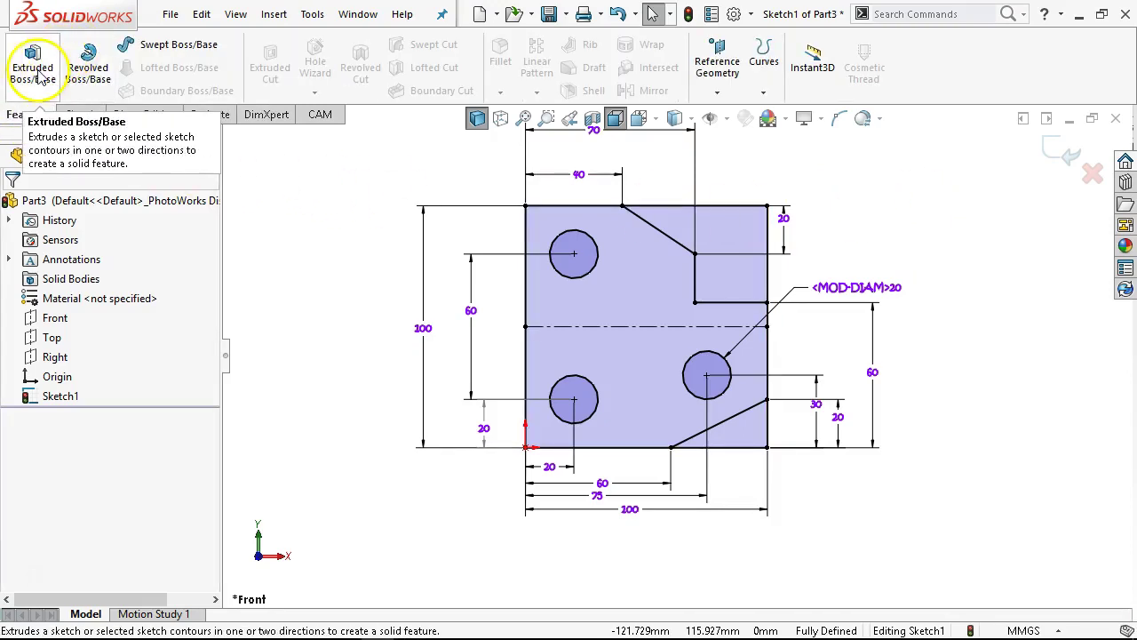
click(36, 71)
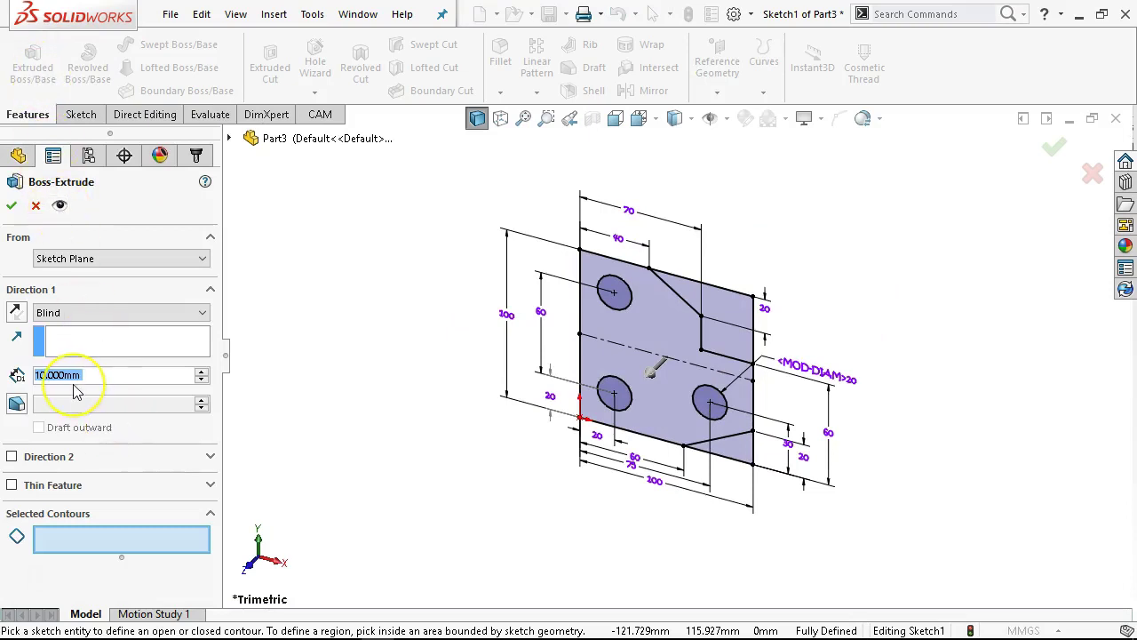
text(5)
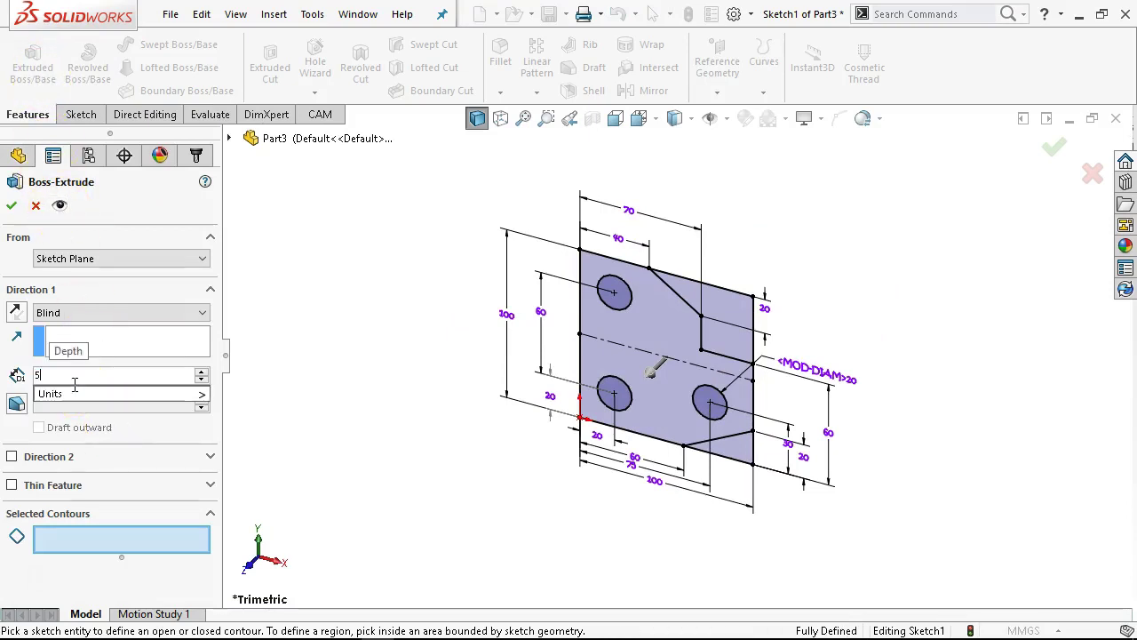
click(258, 501)
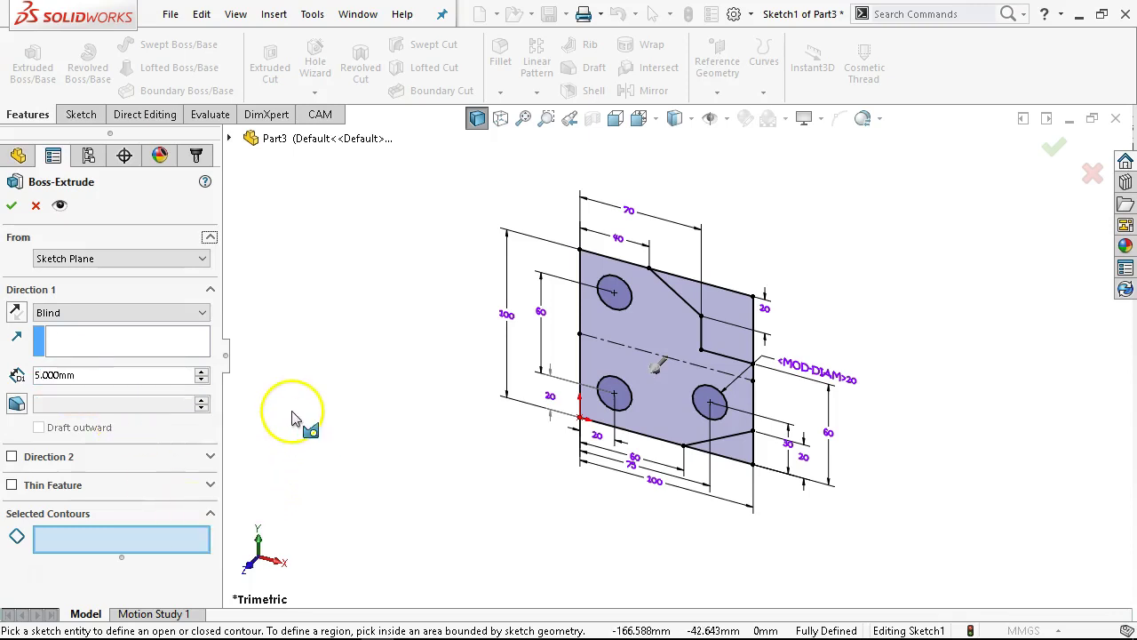
click(189, 535)
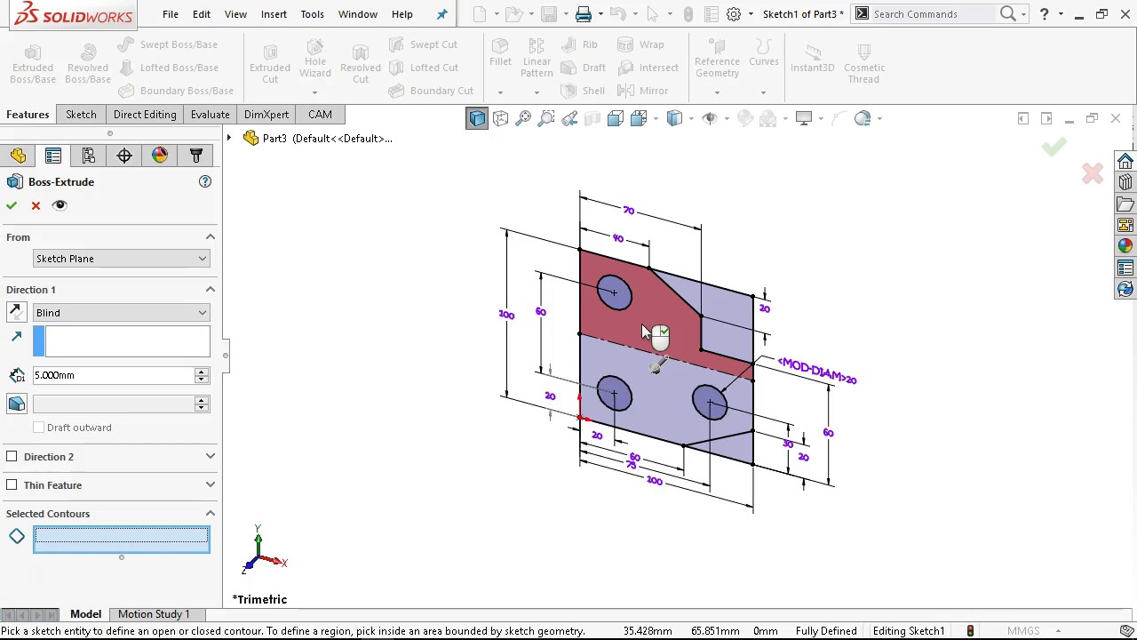
click(647, 328)
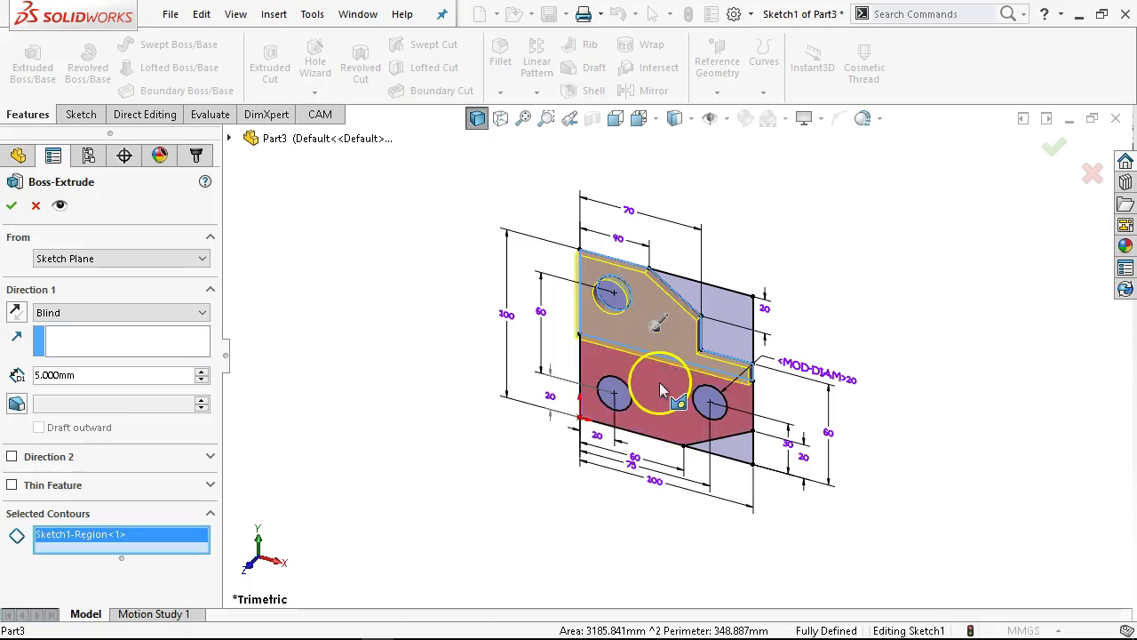
click(667, 374)
click(417, 409)
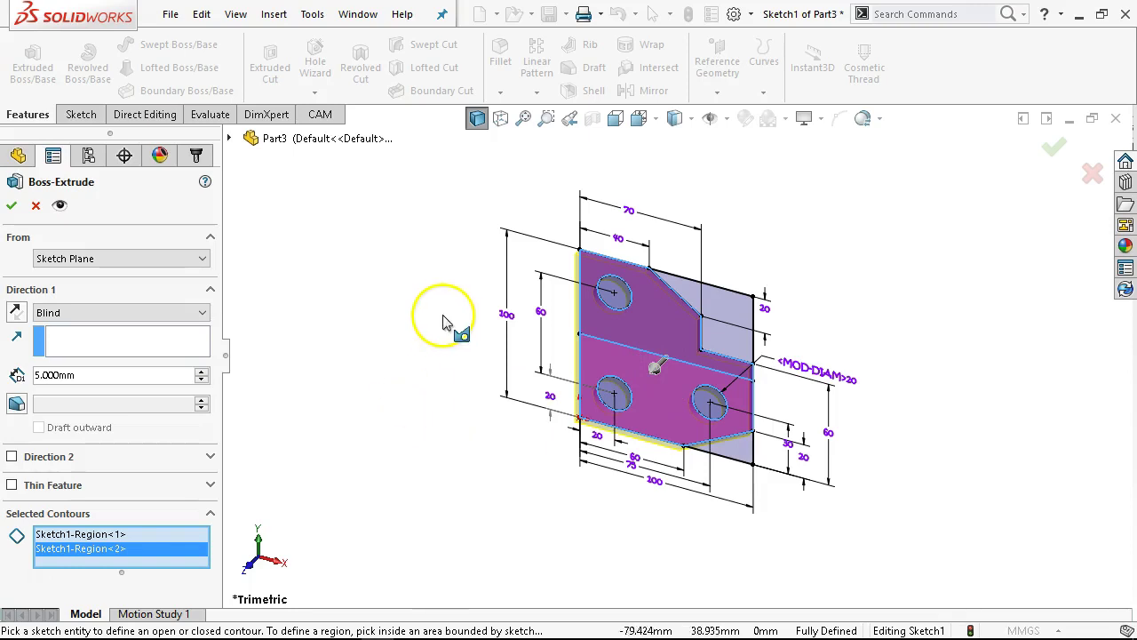
click(11, 205)
click(337, 426)
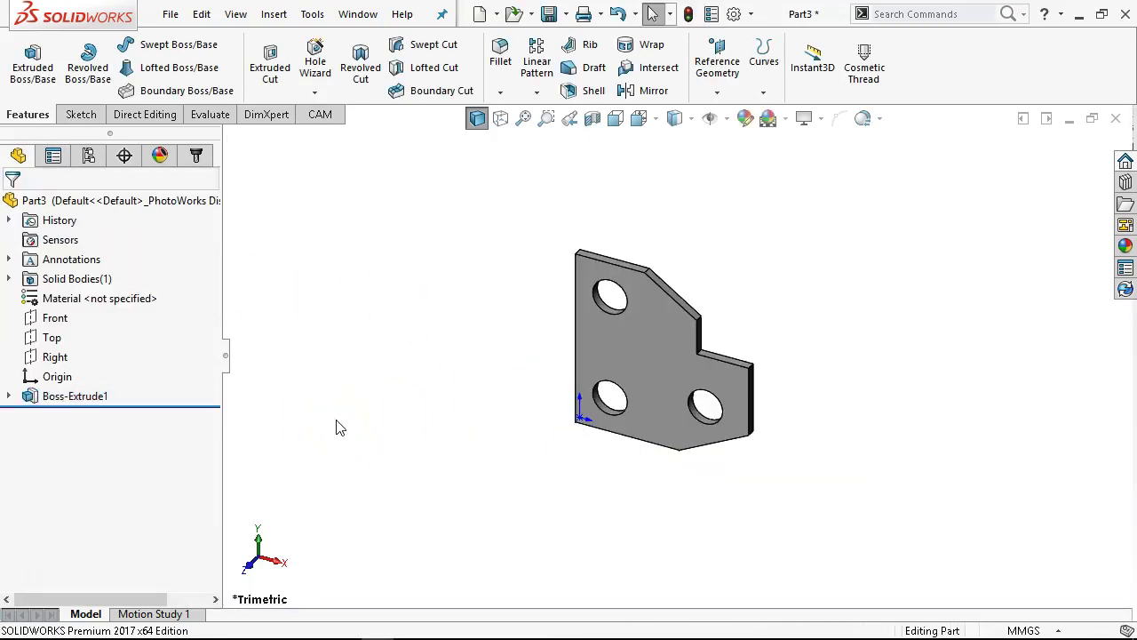
Switch to Front view, expand Boss-Extrude1 and select Sketch1 in an angled view.
key(ctrl+1)
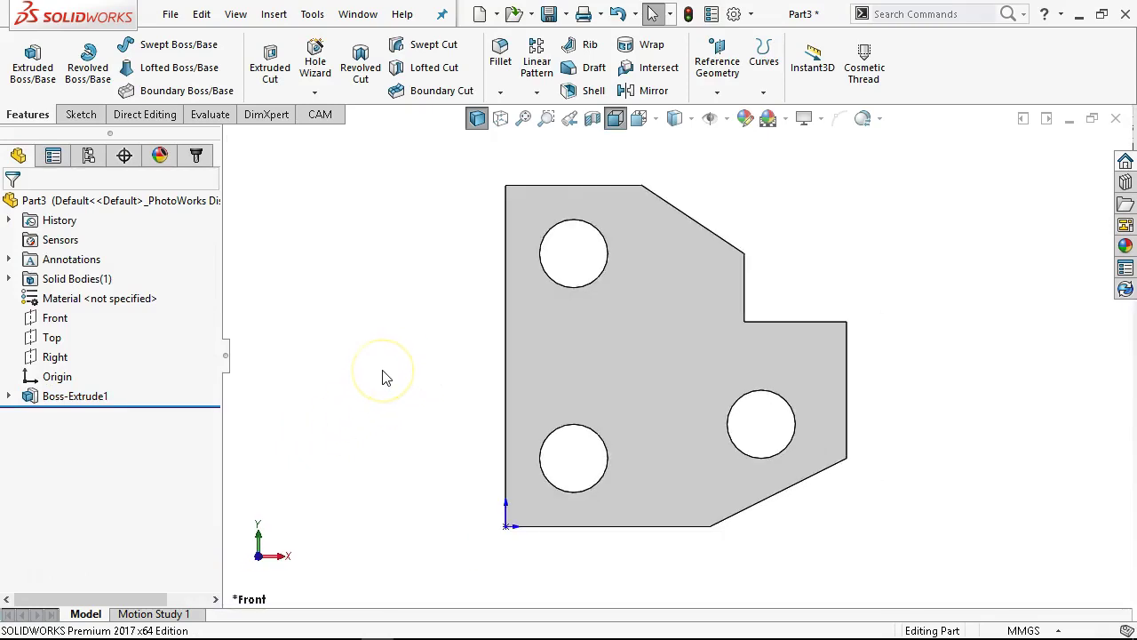
click(8, 397)
mouse_move(400, 406)
middle_down()
mouse_move(343, 408)
mouse_move(338, 464)
middle_up()
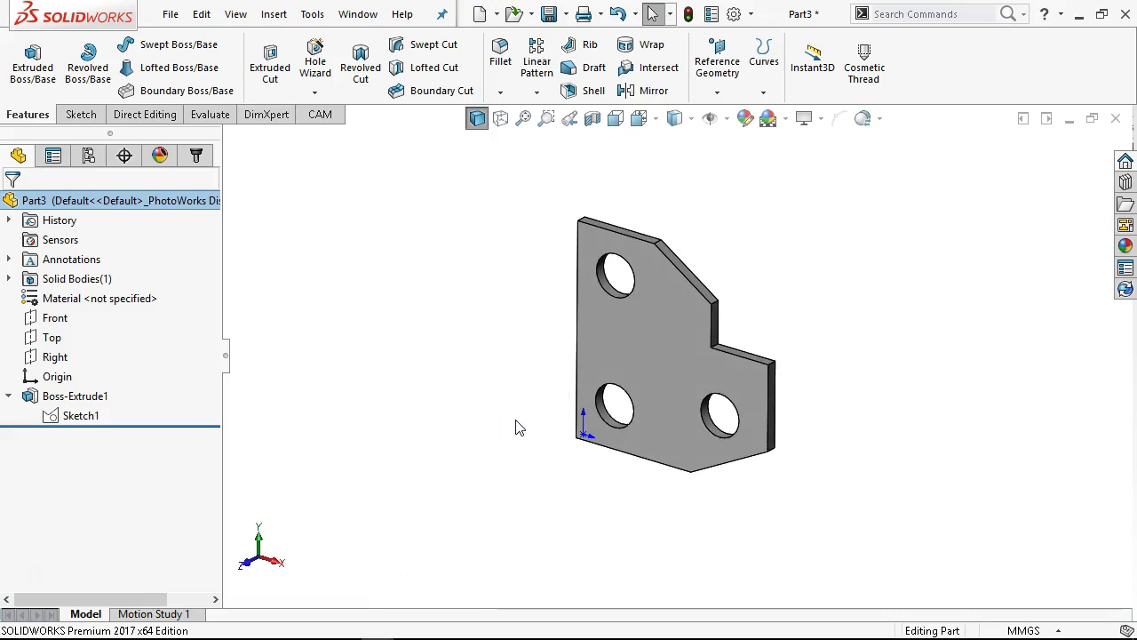
click(64, 416)
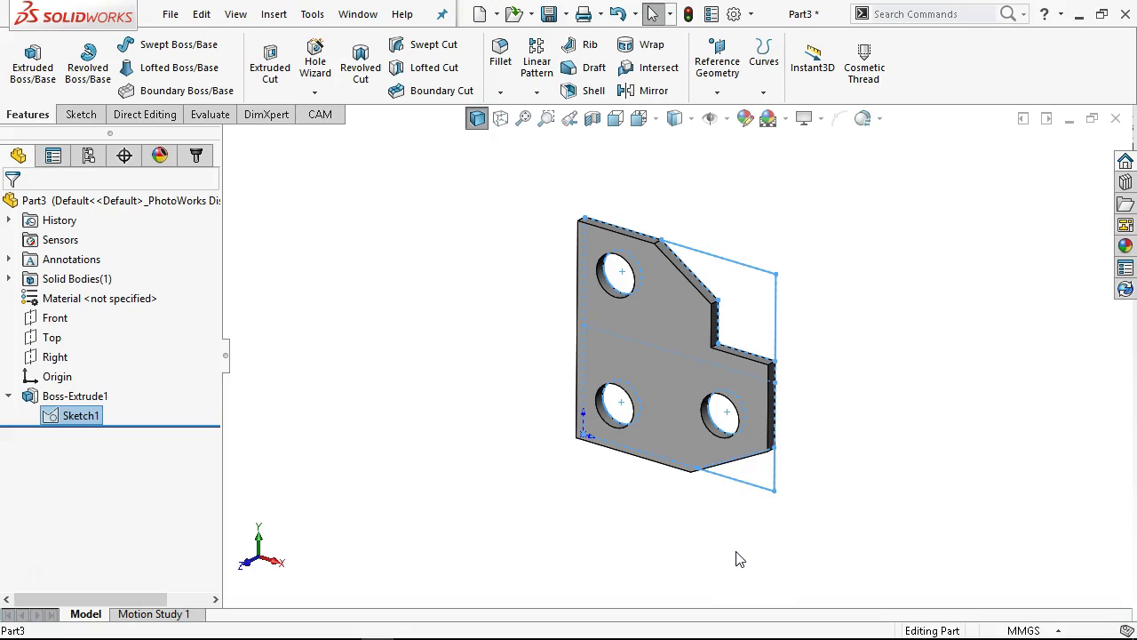
Start a second boss extrude of Sketch1's upper-right region, dragged to 27 mm depth.
mouse_move(673, 457)
mouse_down()
mouse_move(549, 402)
mouse_move(578, 376)
mouse_move(489, 348)
mouse_move(502, 363)
mouse_up()
drag(69, 419, 71, 418)
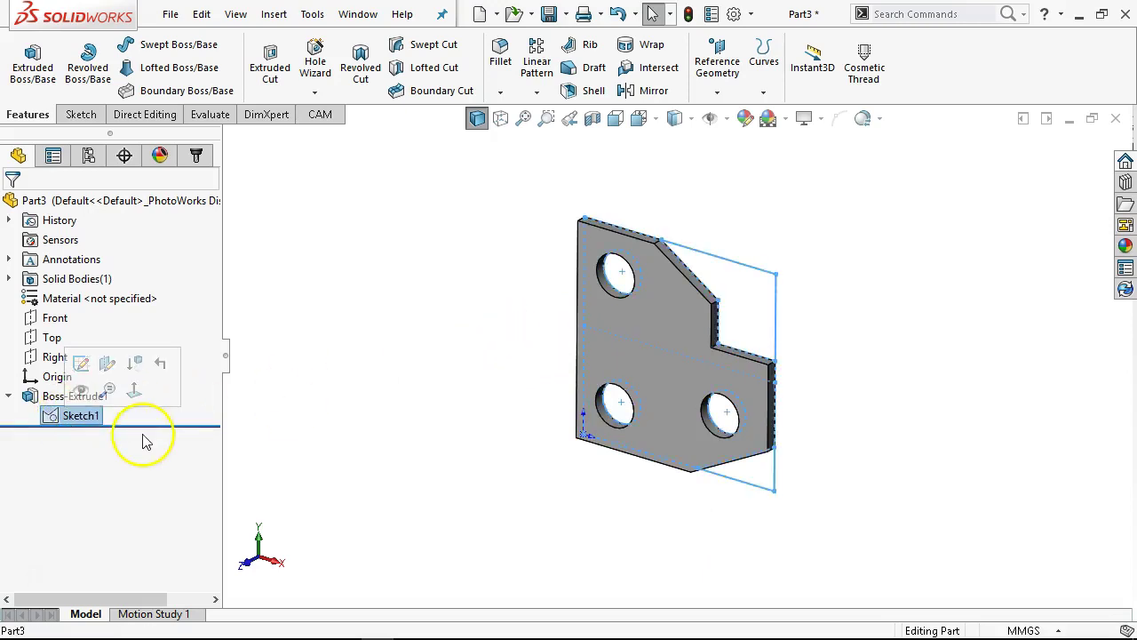
click(19, 75)
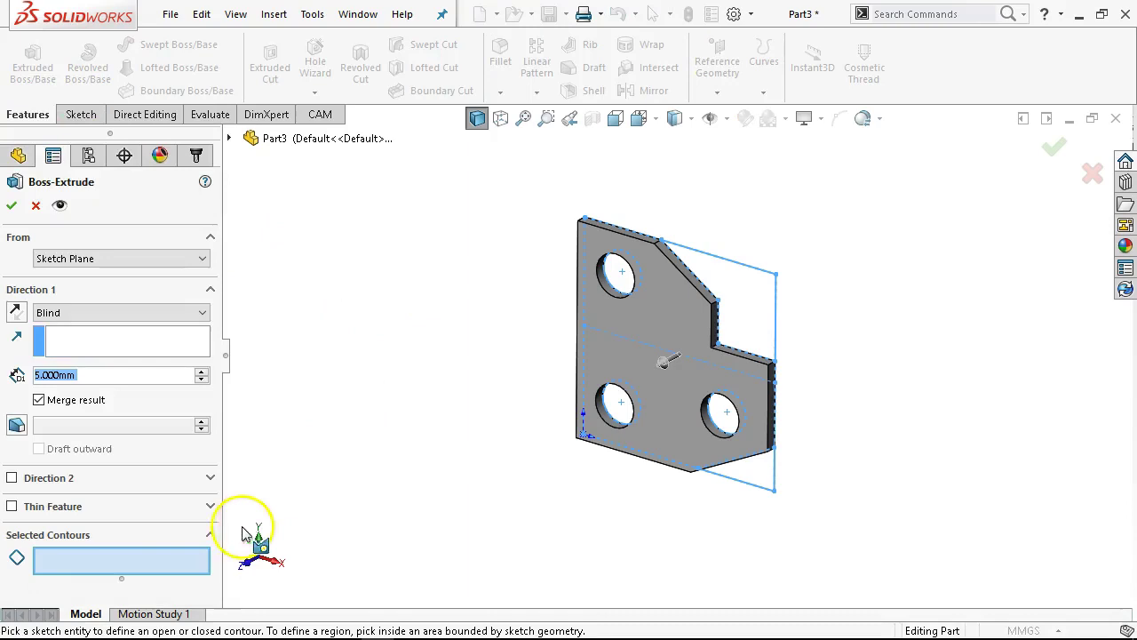
click(737, 284)
drag(702, 320, 355, 418)
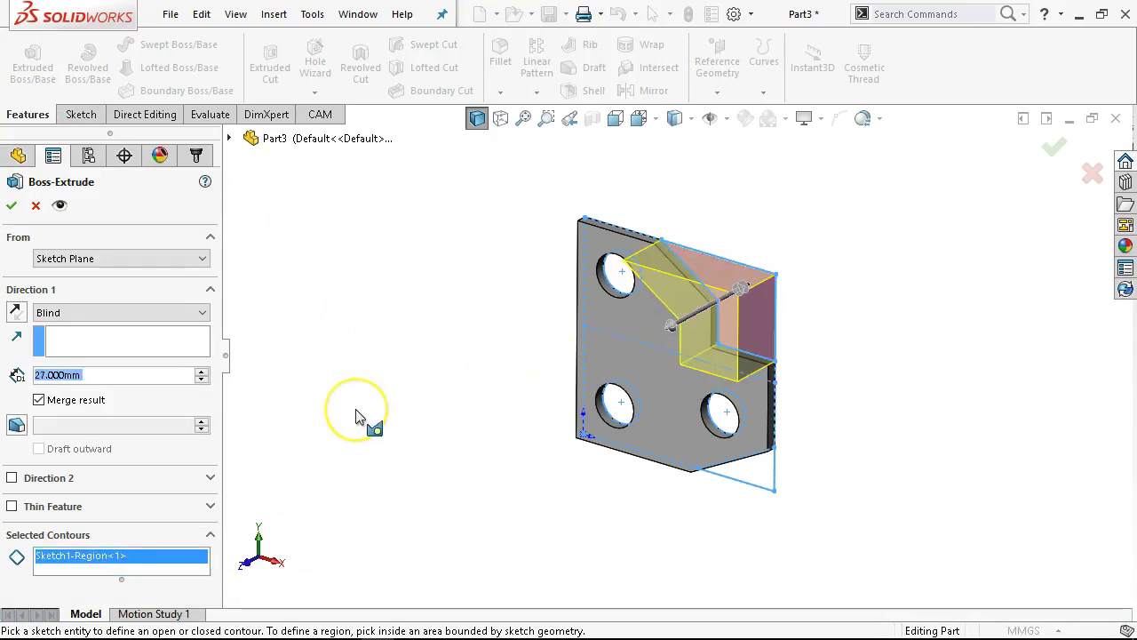
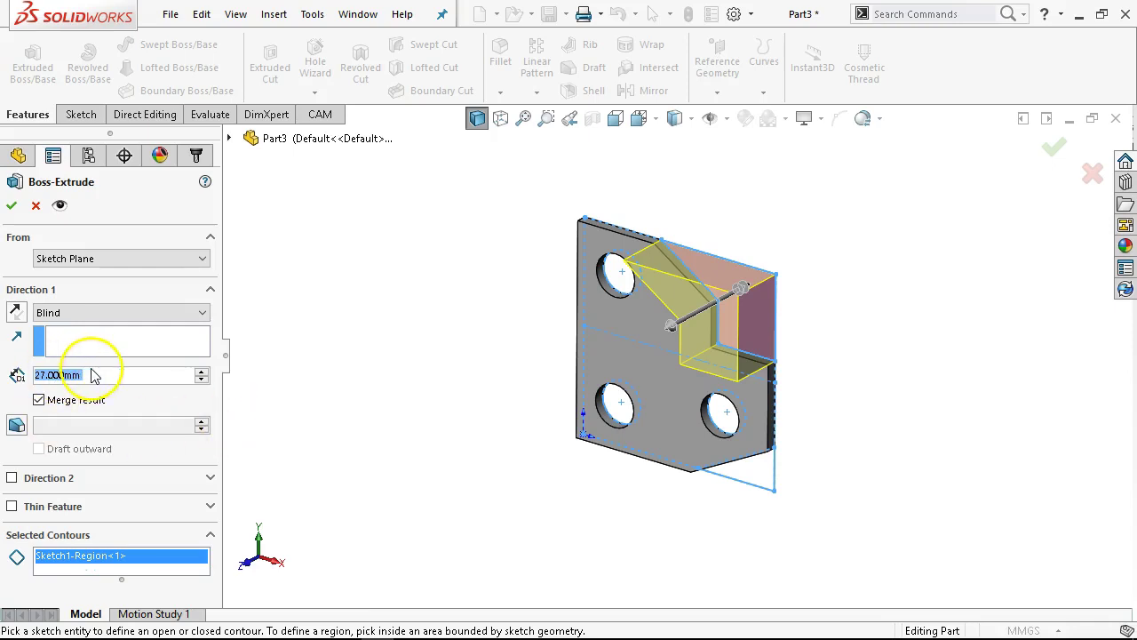
Extrude the L-shaped block 22 mm as Boss-Extrude2 and orbit to view it.
text(22)
key(Return)
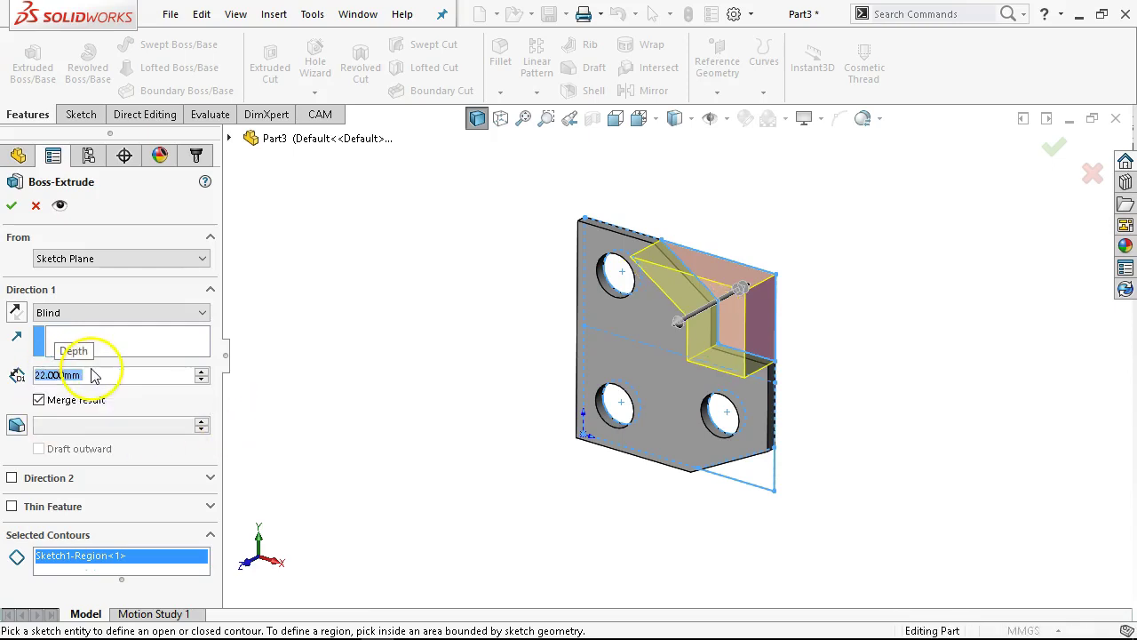
click(11, 205)
middle_drag(406, 508, 533, 276)
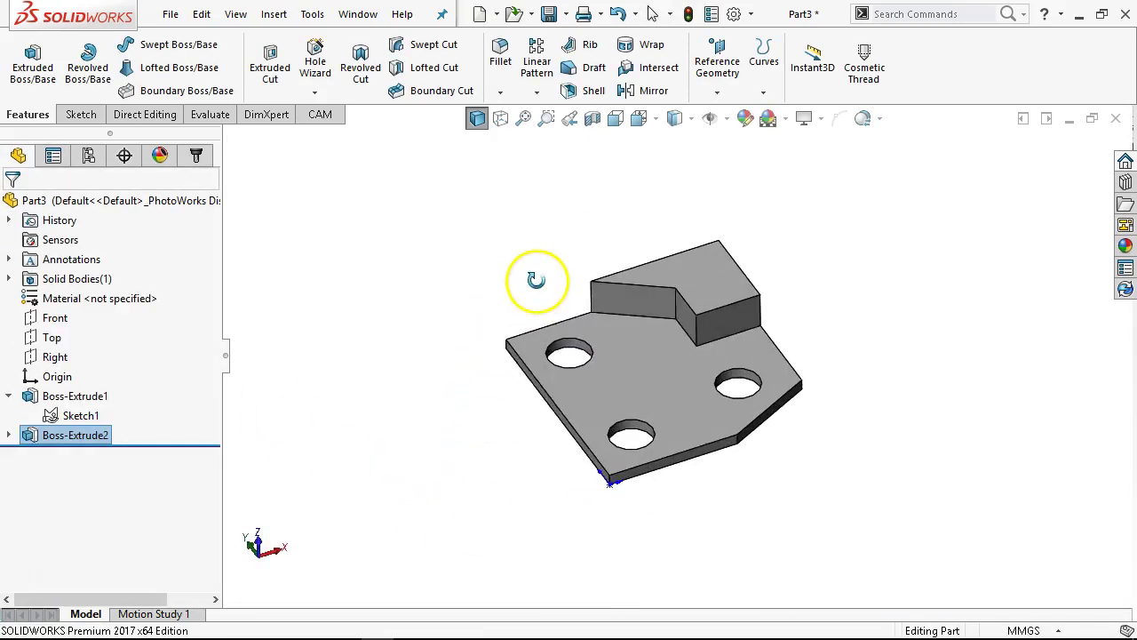
scroll(706, 315, down, 2)
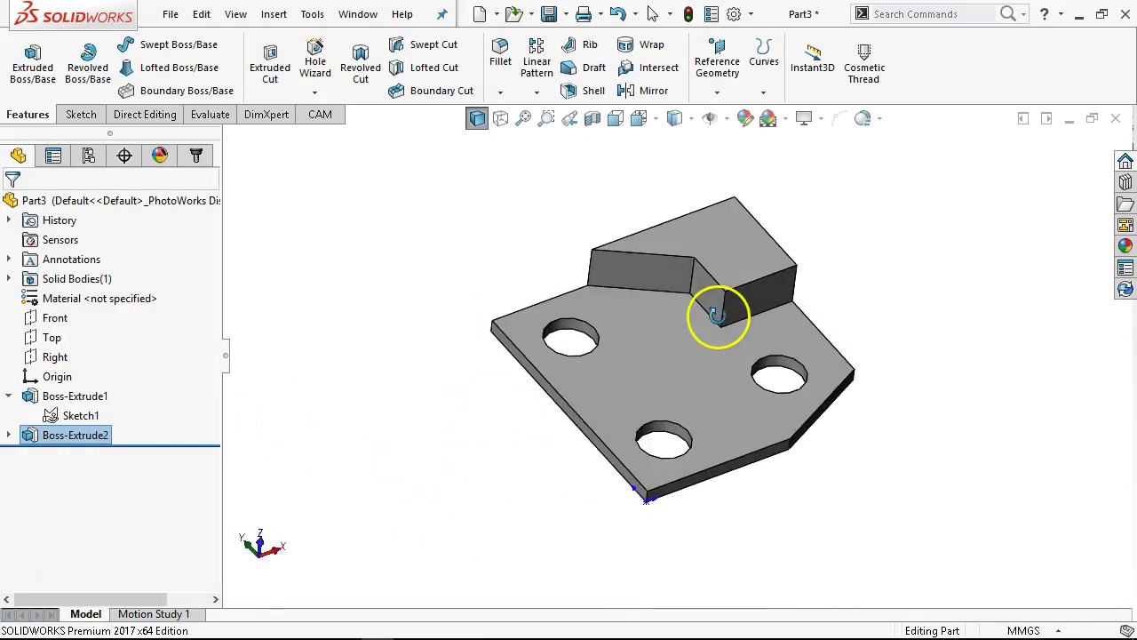
scroll(704, 317, down, 2)
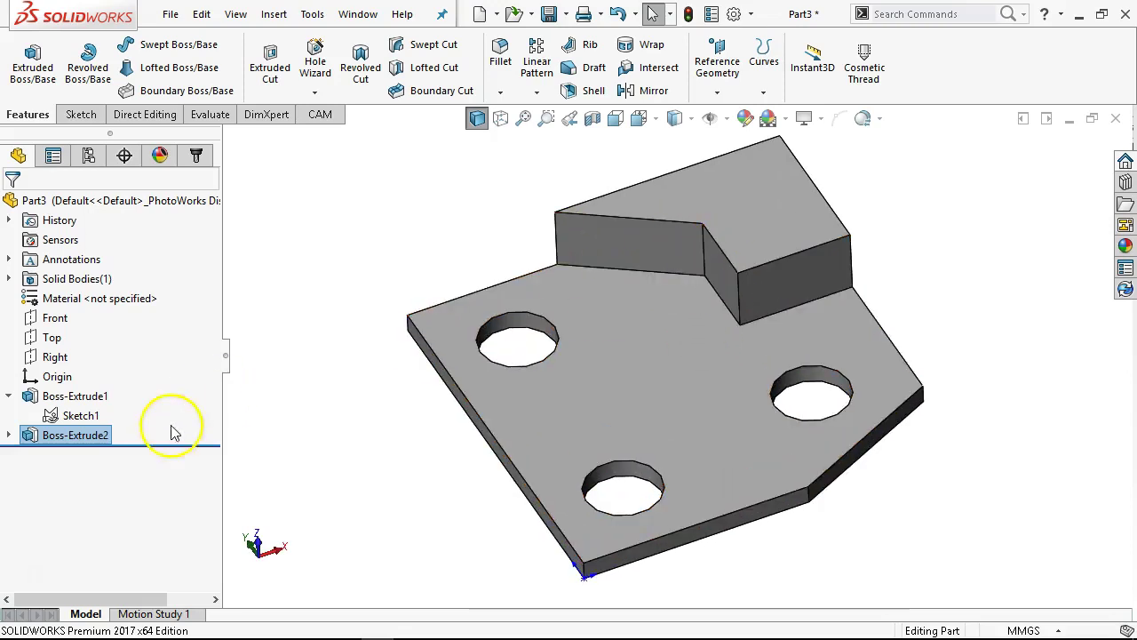
right_click(102, 436)
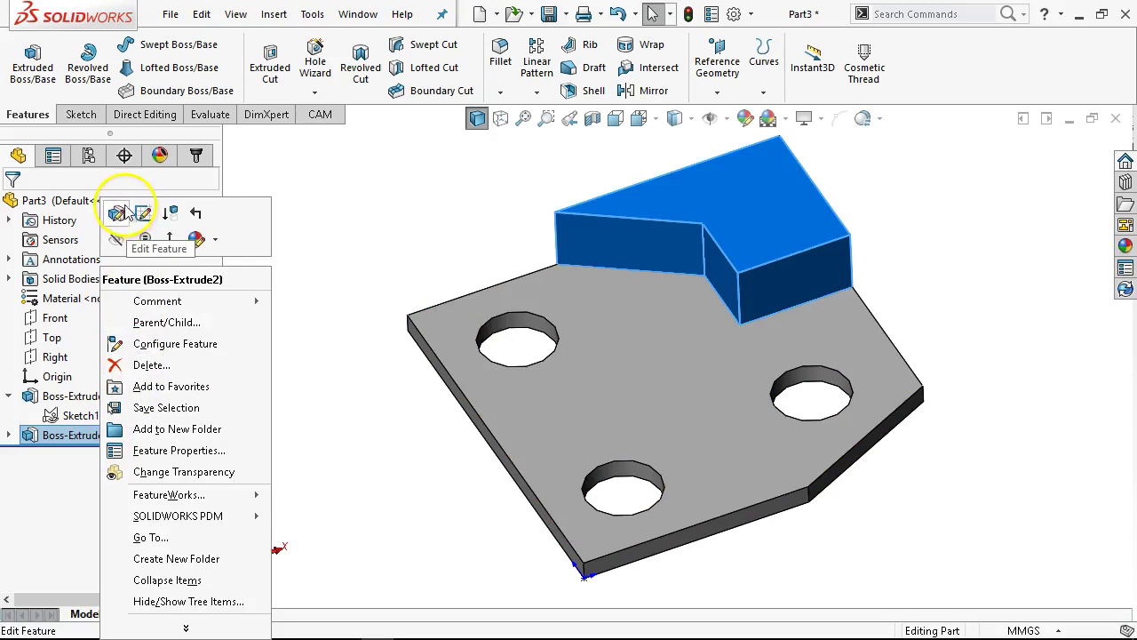
Edit Boss-Extrude2 and turn off Merge result so the block becomes a separate body.
click(141, 212)
click(39, 399)
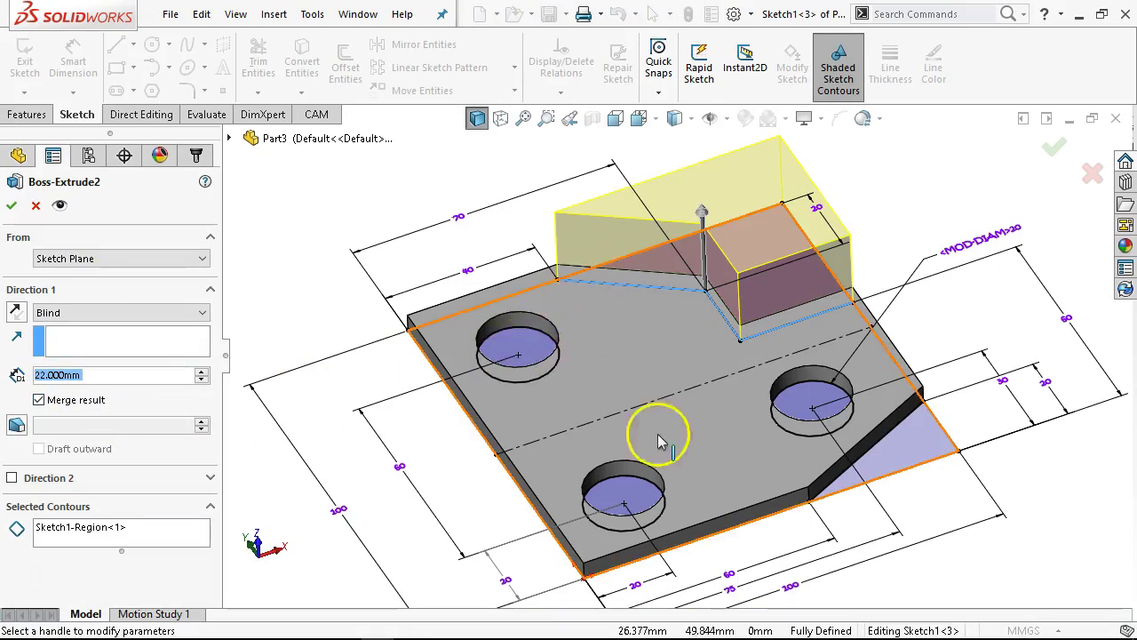
click(38, 399)
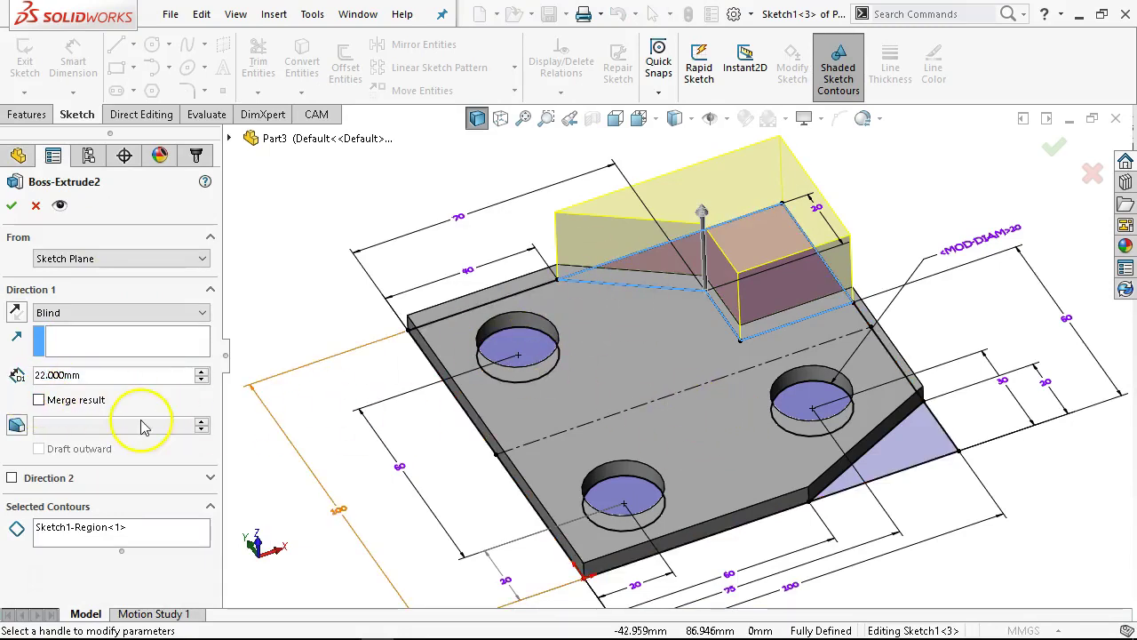
click(12, 206)
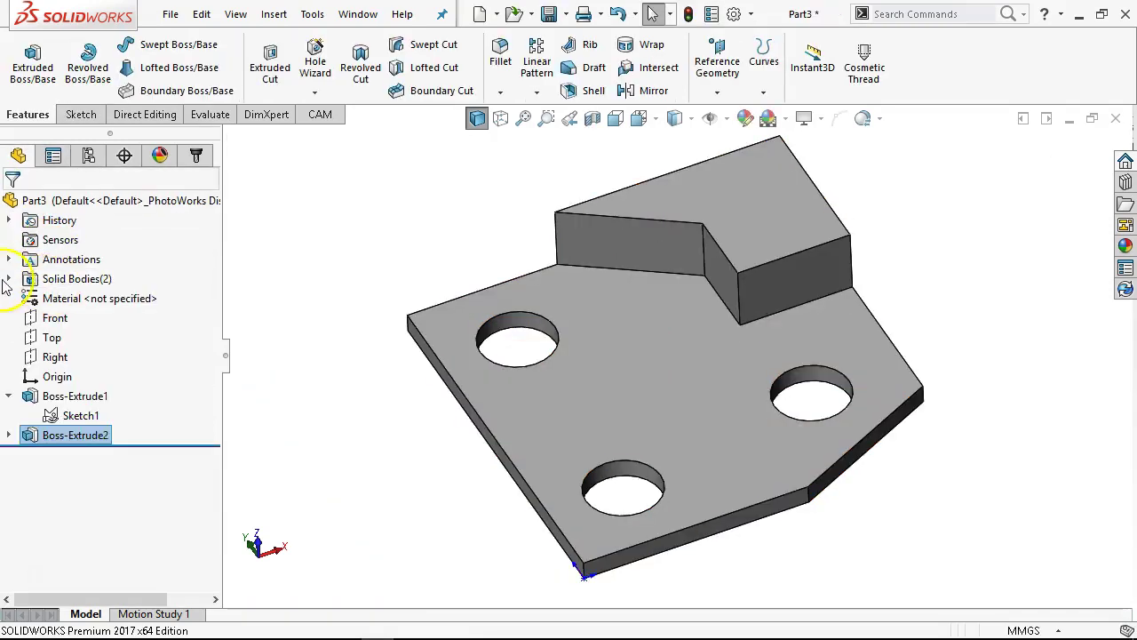
Expand Solid Bodies and select the plate and block bodies to identify them.
click(8, 279)
click(89, 298)
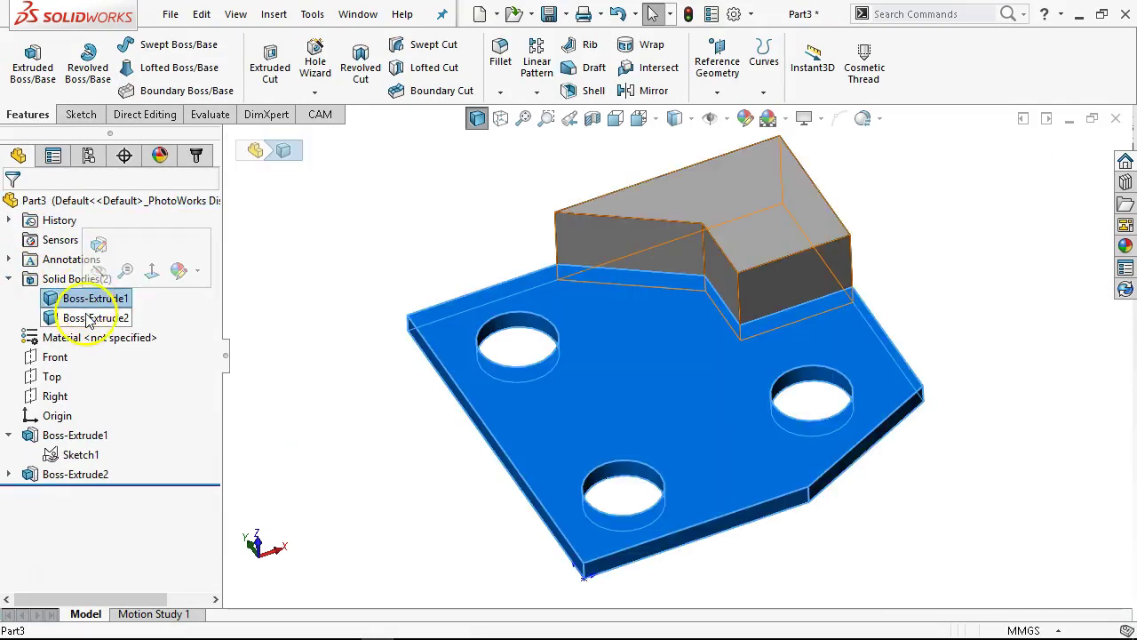
click(90, 318)
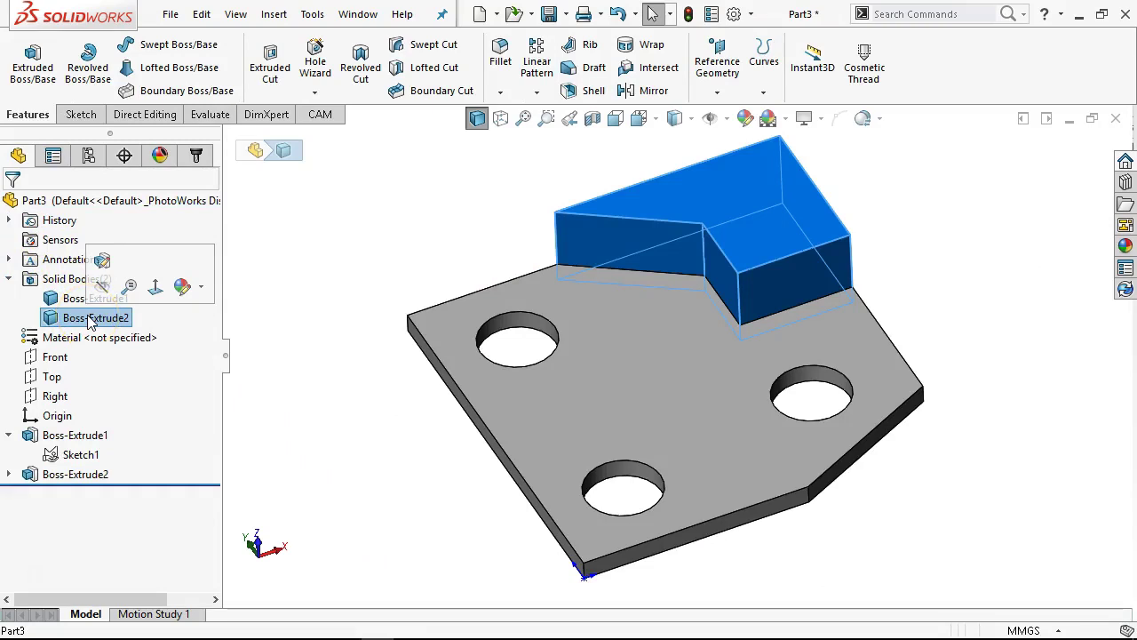
click(330, 249)
key(z)
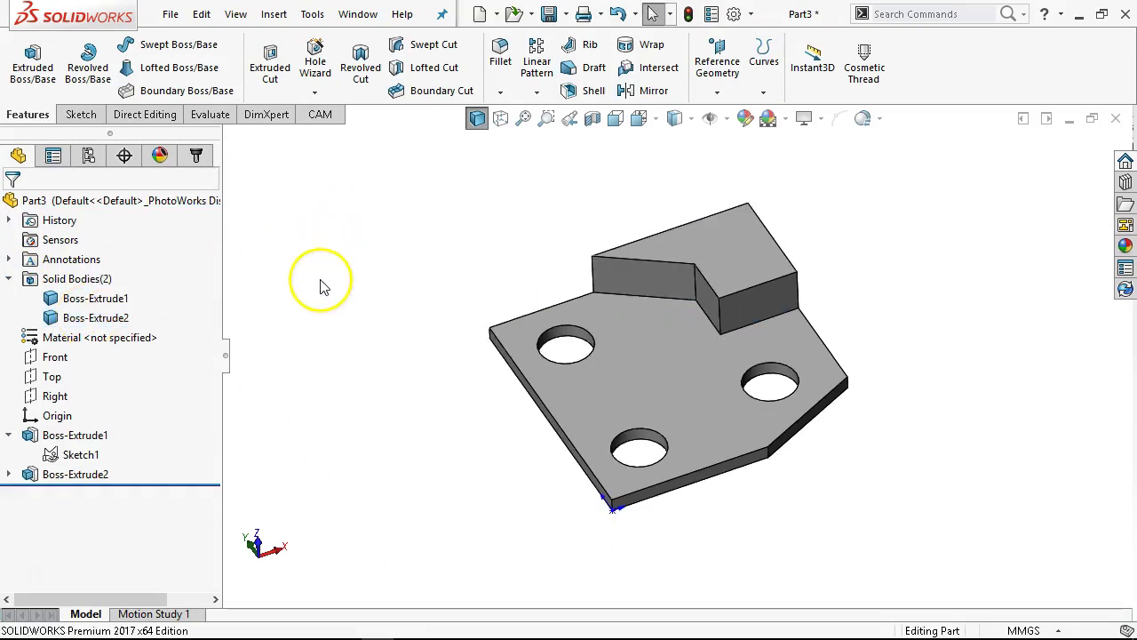
Hide the block body and the plate body, then show the block again.
right_click(93, 318)
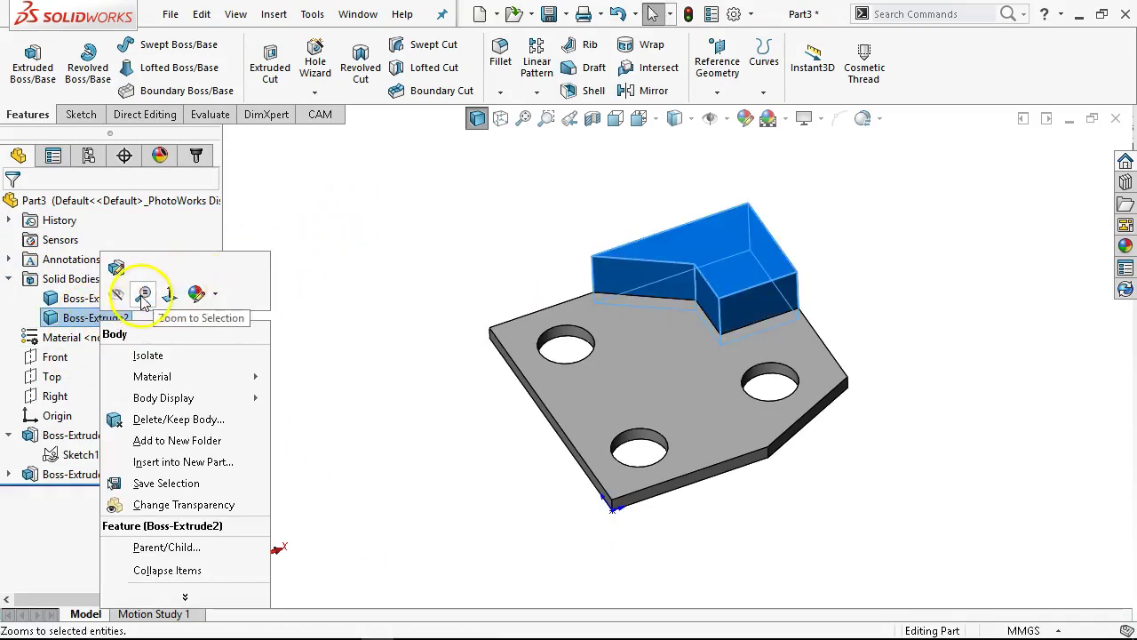
click(116, 294)
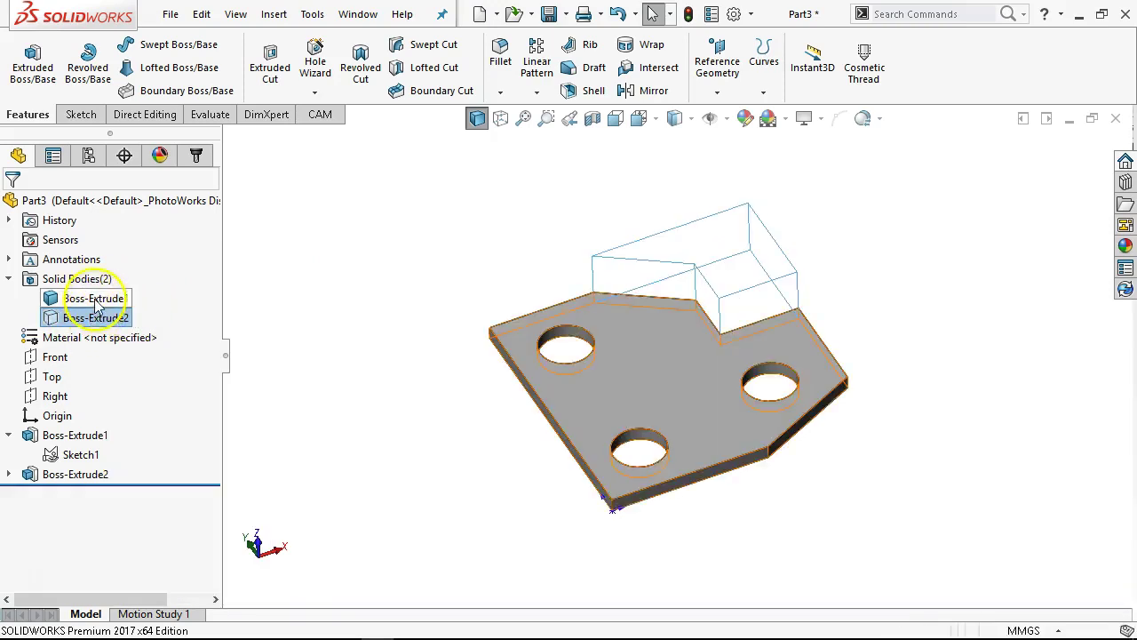
right_click(96, 305)
click(112, 274)
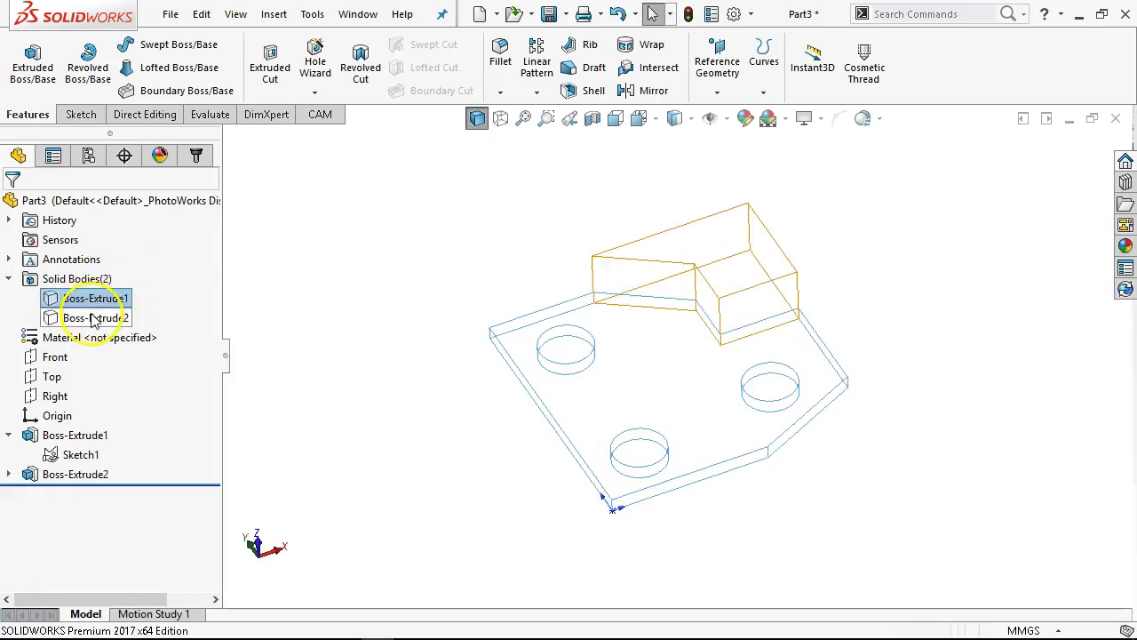
right_click(93, 318)
click(112, 287)
Show the plate body again and orbit the part to inspect both bodies.
click(395, 340)
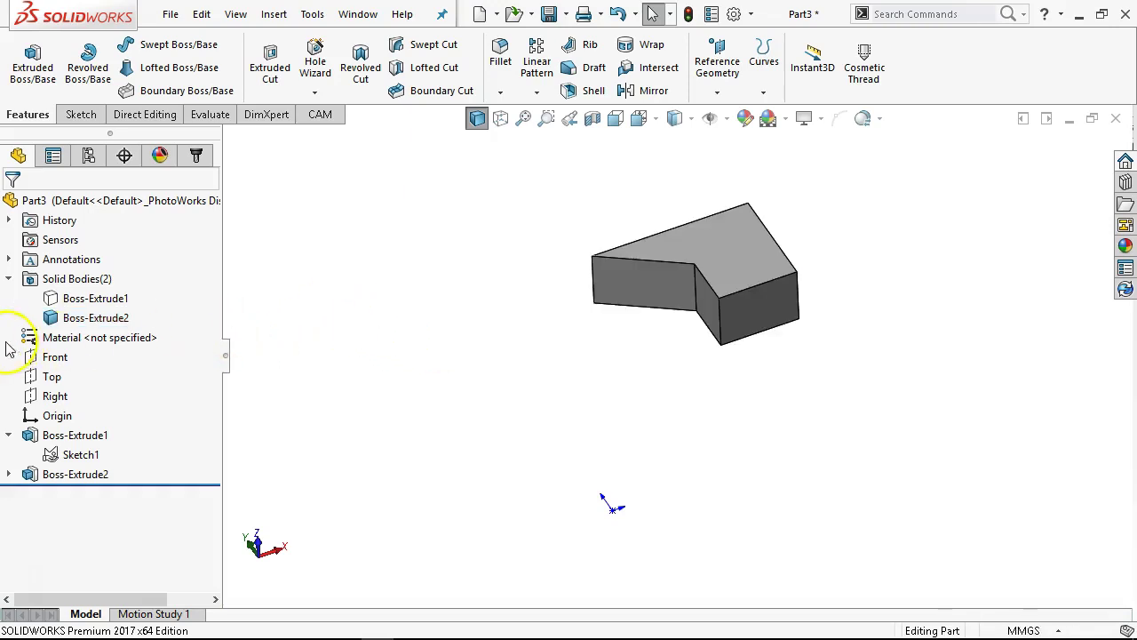
right_click(103, 299)
click(116, 268)
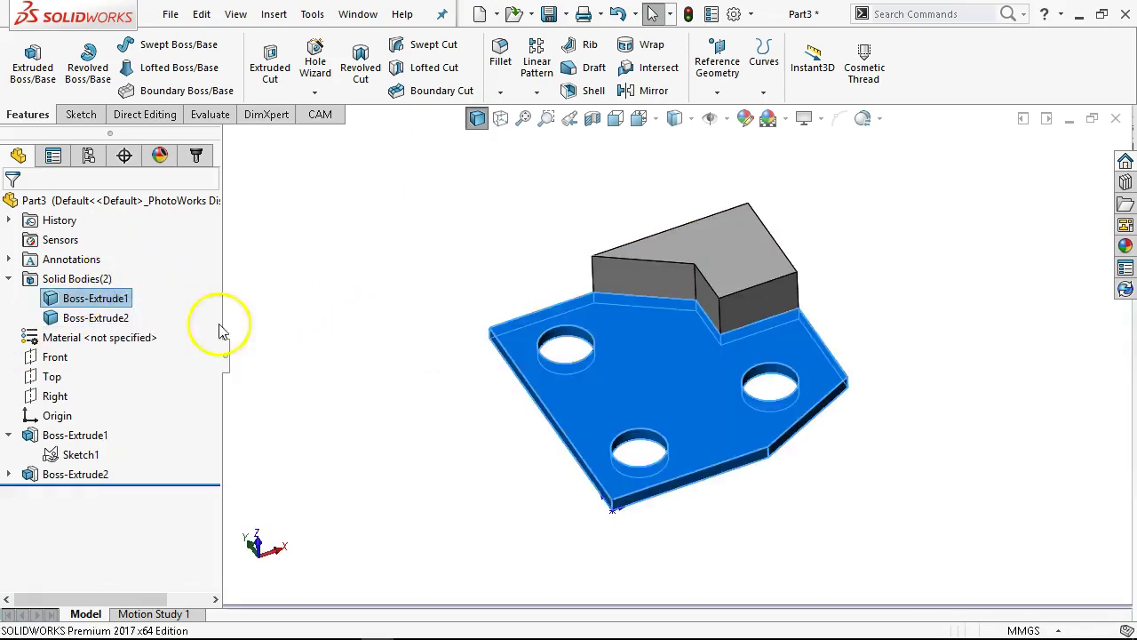
click(373, 322)
middle_drag(439, 381, 579, 386)
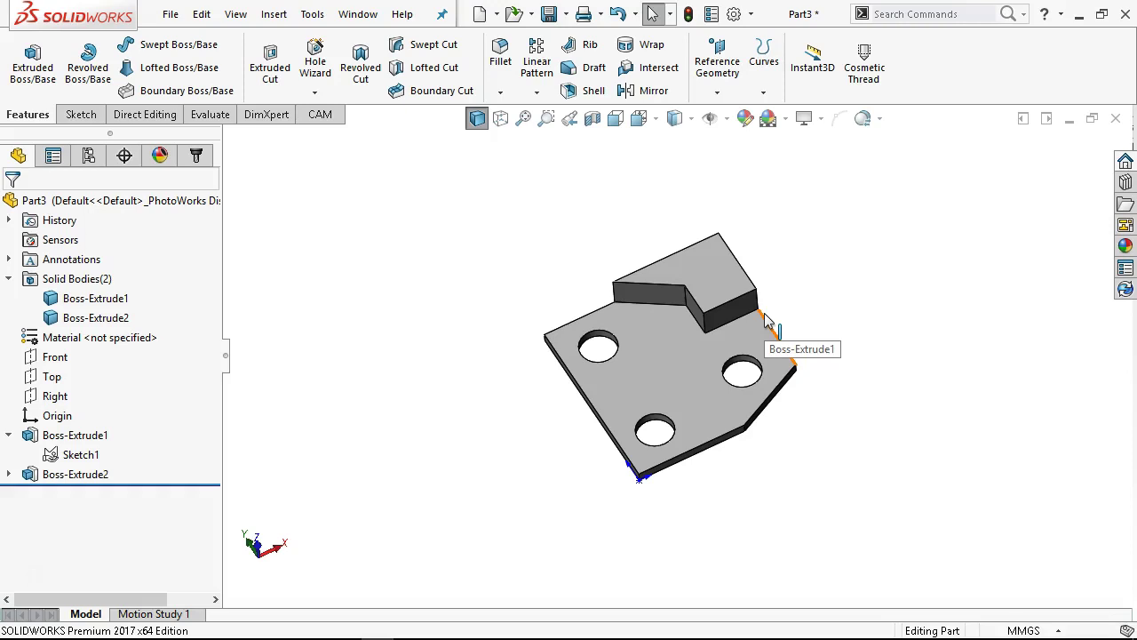
middle_drag(877, 350, 661, 337)
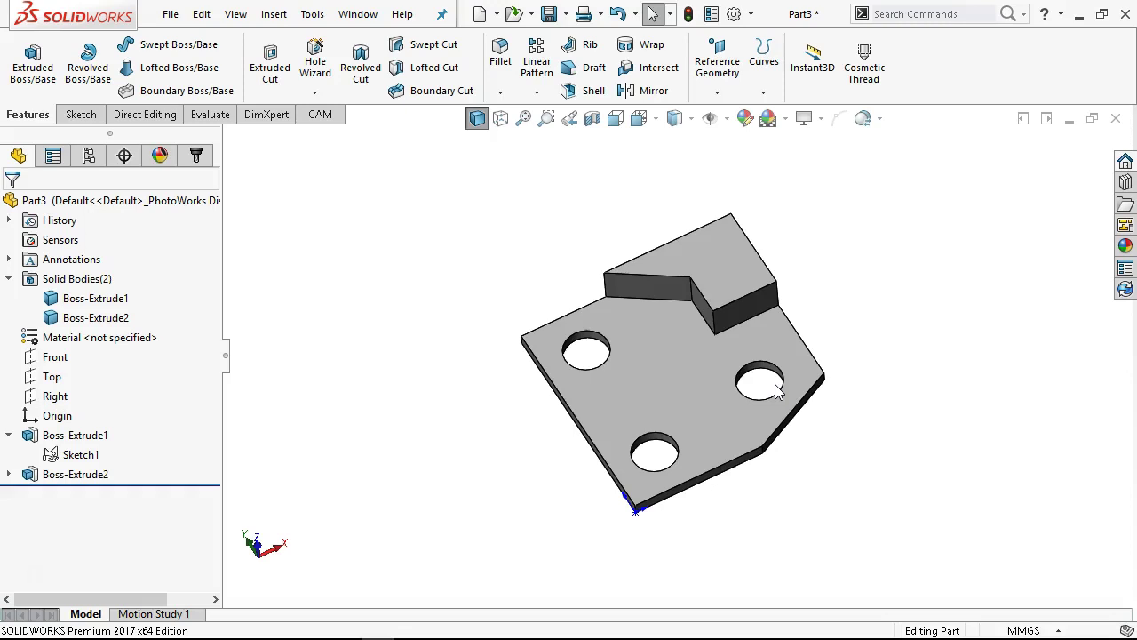
right_click(737, 282)
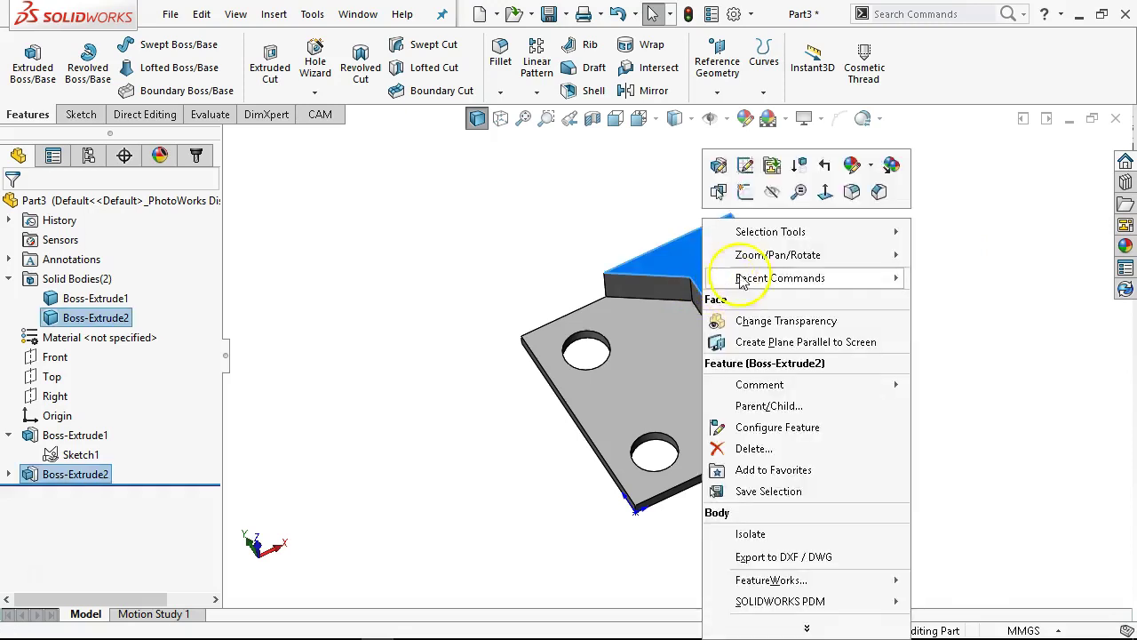
click(770, 196)
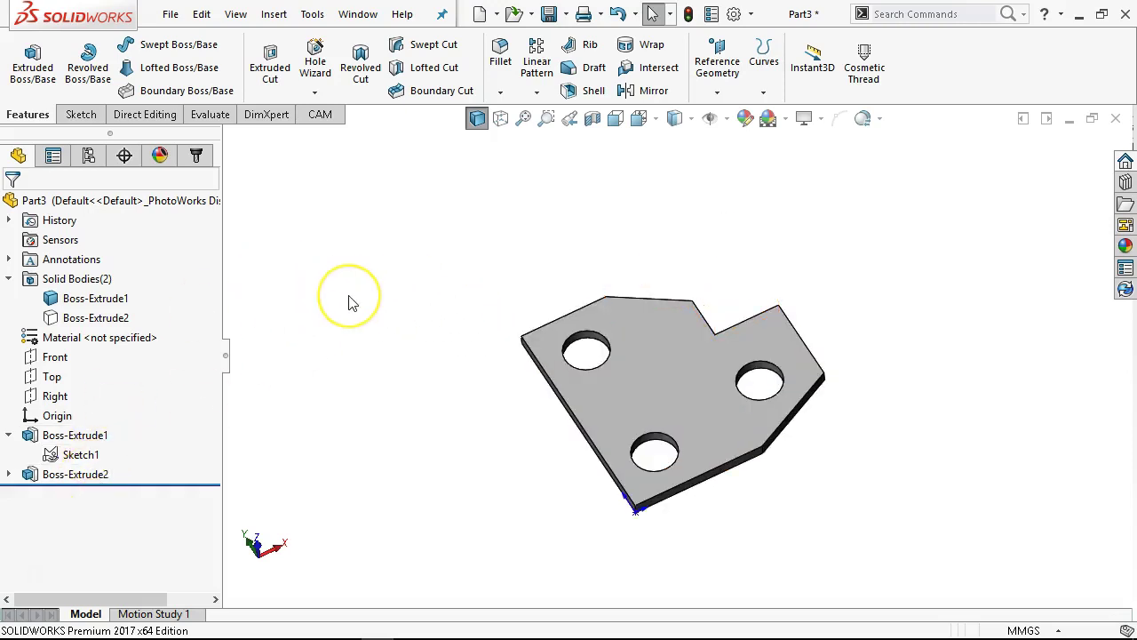
key(ctrl+1)
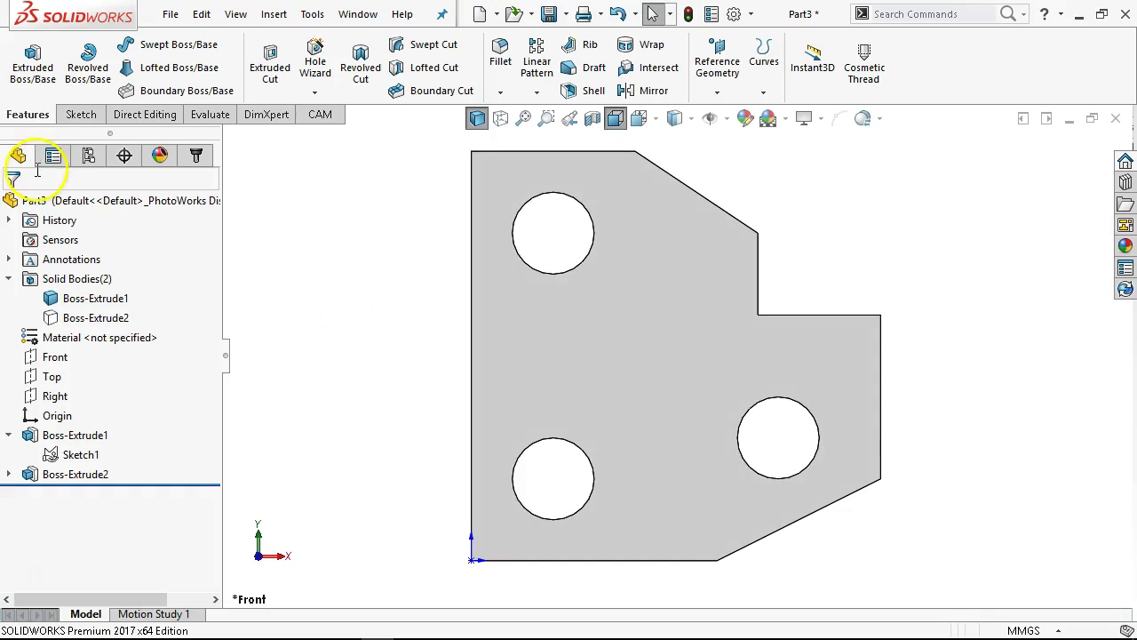
scroll(520, 170, up, 1)
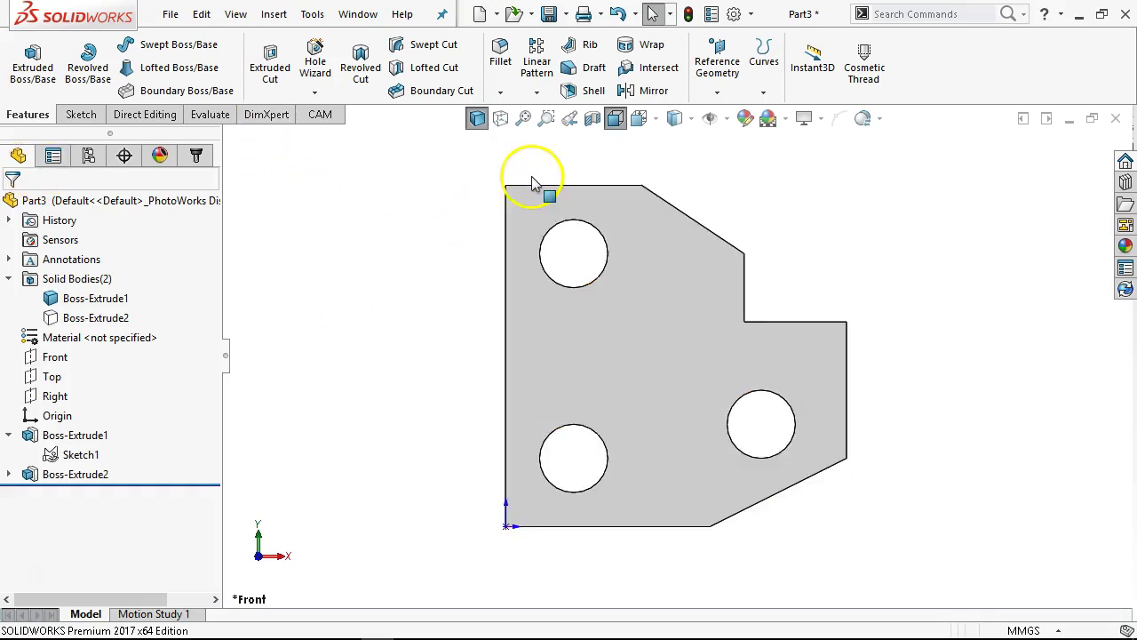
scroll(533, 184, up, 1)
right_click(84, 317)
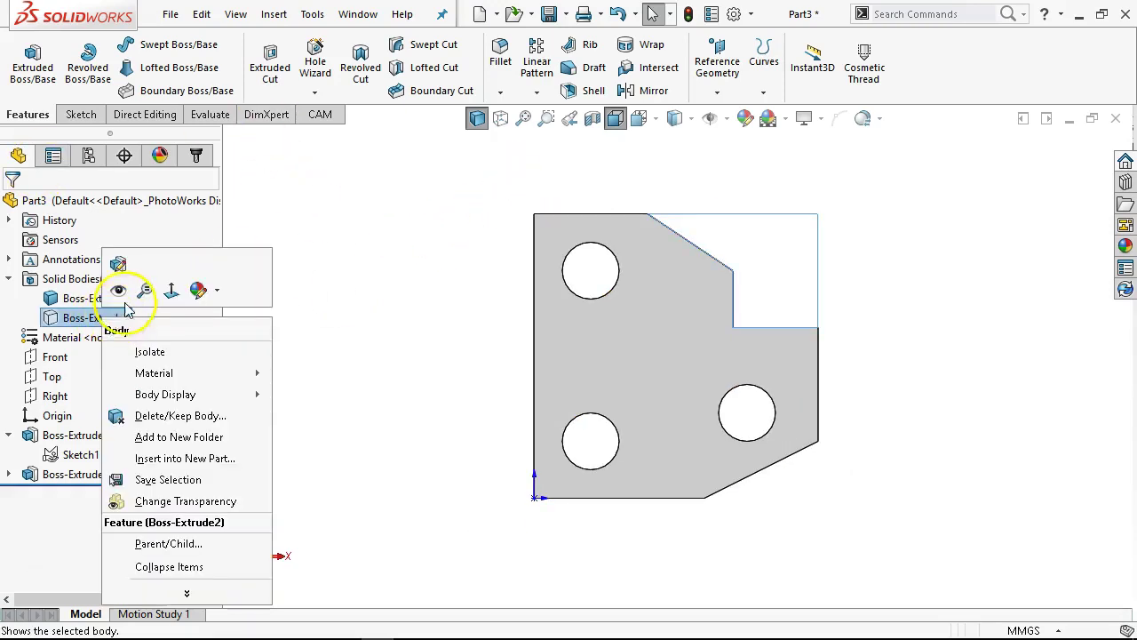
click(119, 293)
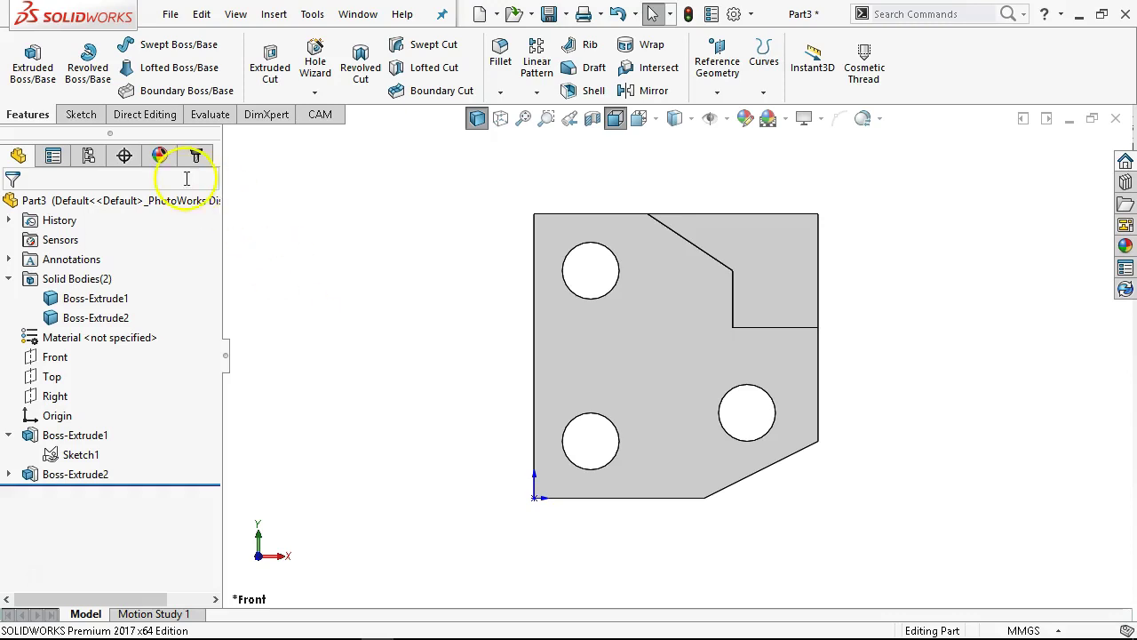
middle_drag(488, 363, 501, 255)
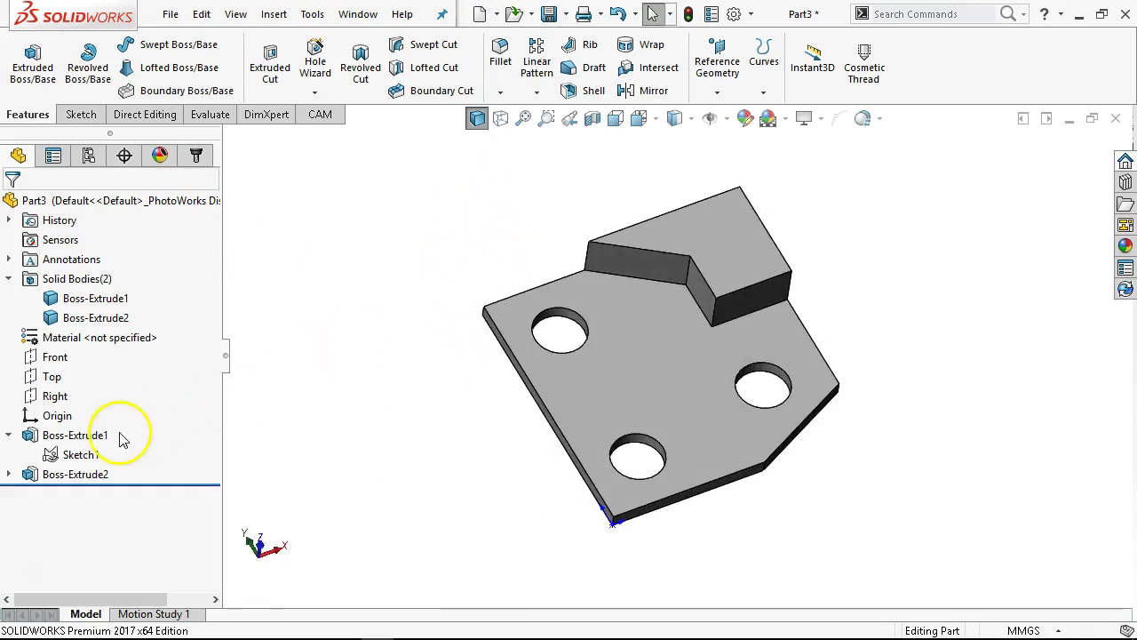
Reopen Sketch1, exit it with changes discarded, then reselect Sketch1 in the tree.
right_click(75, 454)
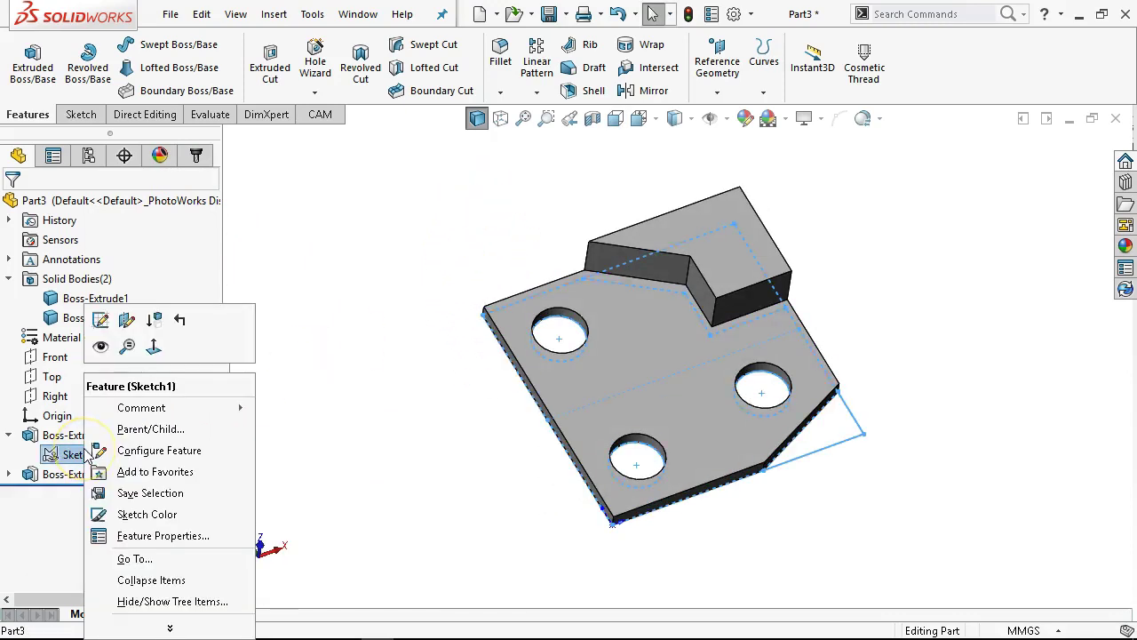
click(100, 320)
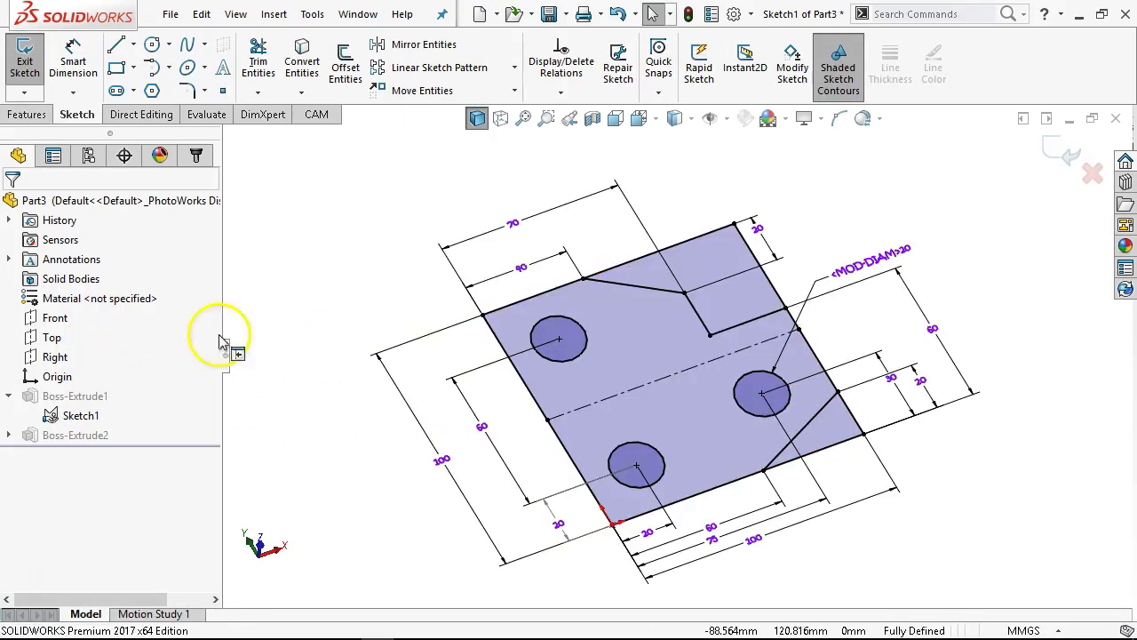
click(25, 82)
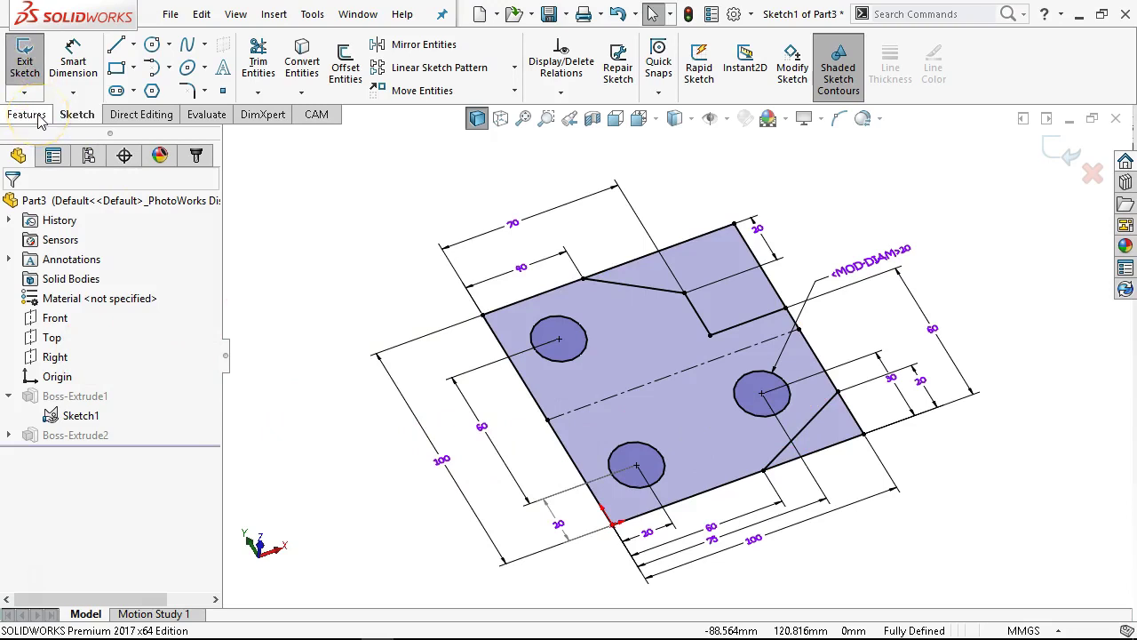
click(27, 115)
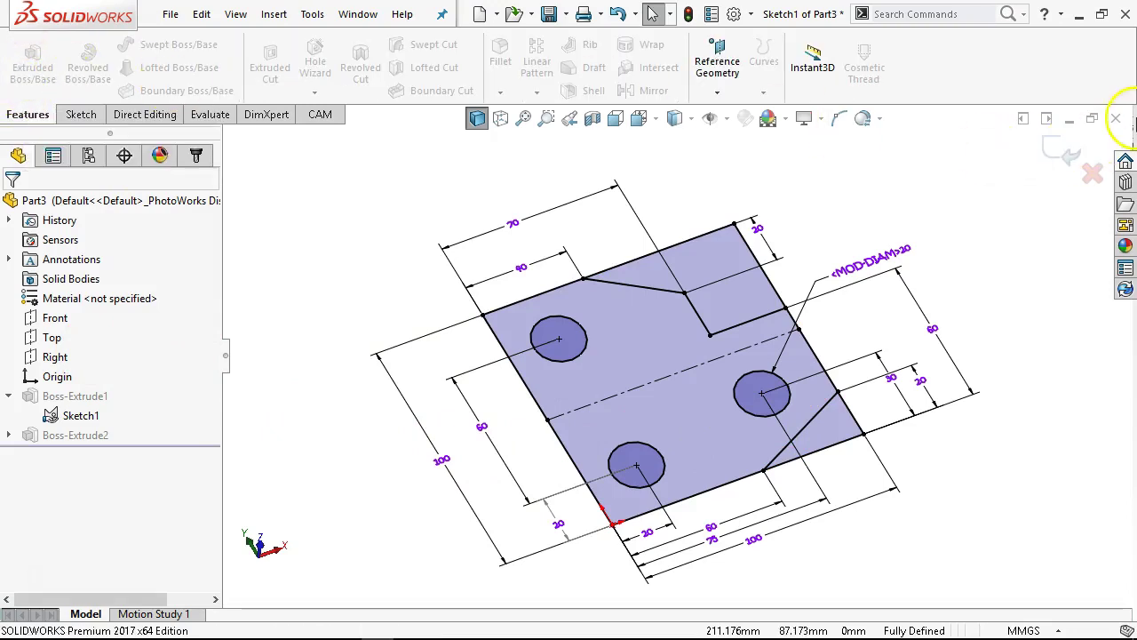
click(1092, 171)
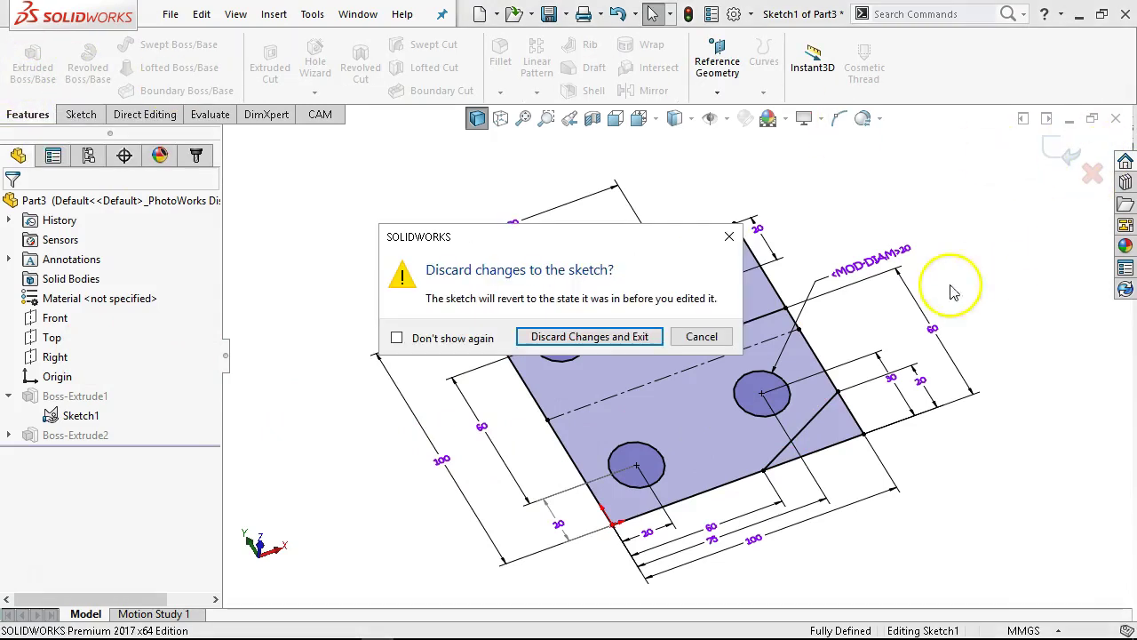
click(615, 335)
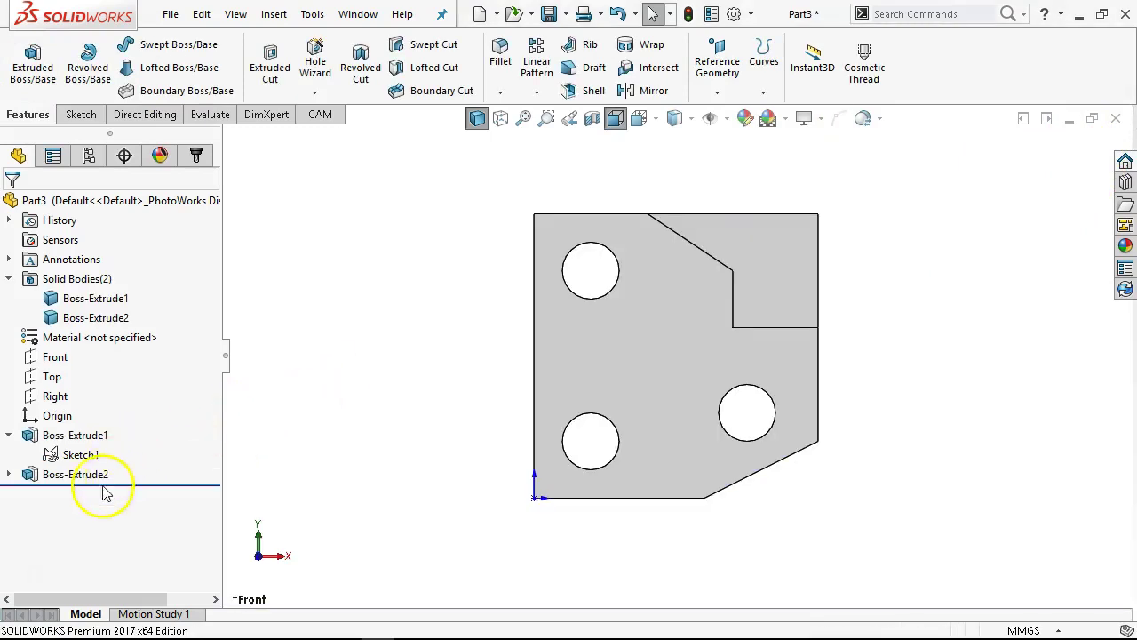
click(66, 458)
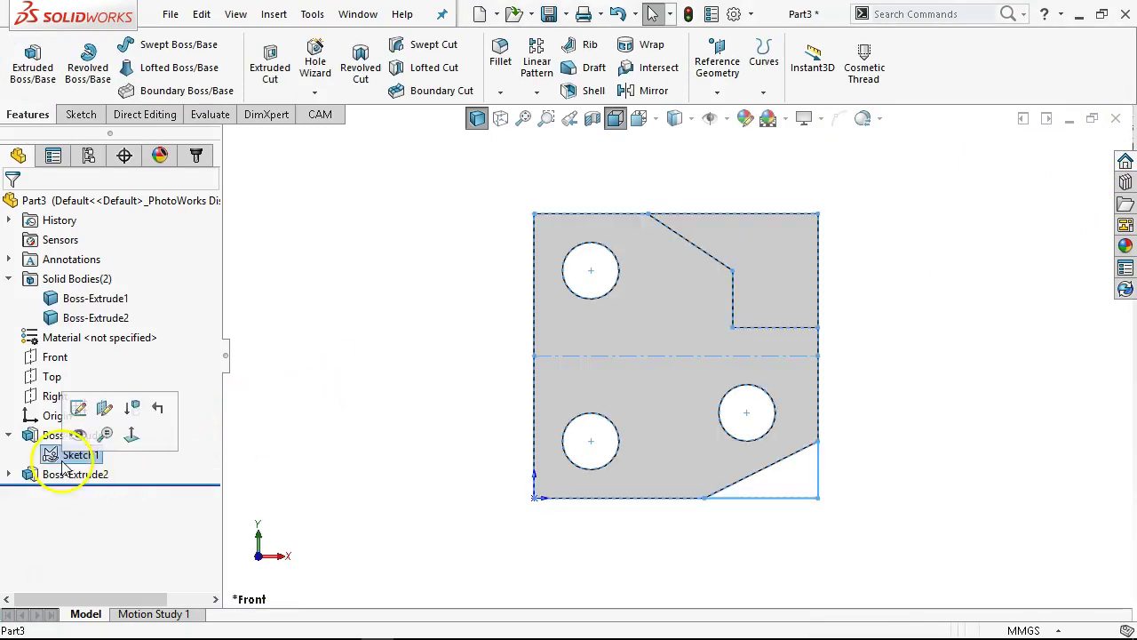
Extrude the sketch's lower-right corner triangle 26 mm as a new boss body.
click(33, 64)
click(783, 487)
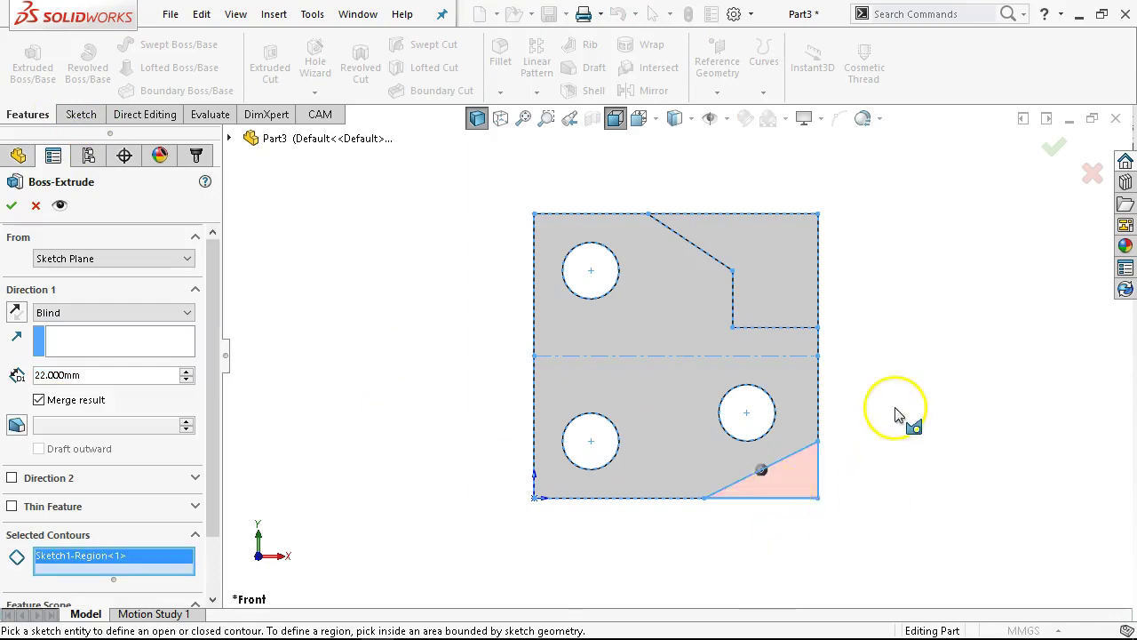
drag(761, 386, 749, 424)
scroll(747, 426, down, 5)
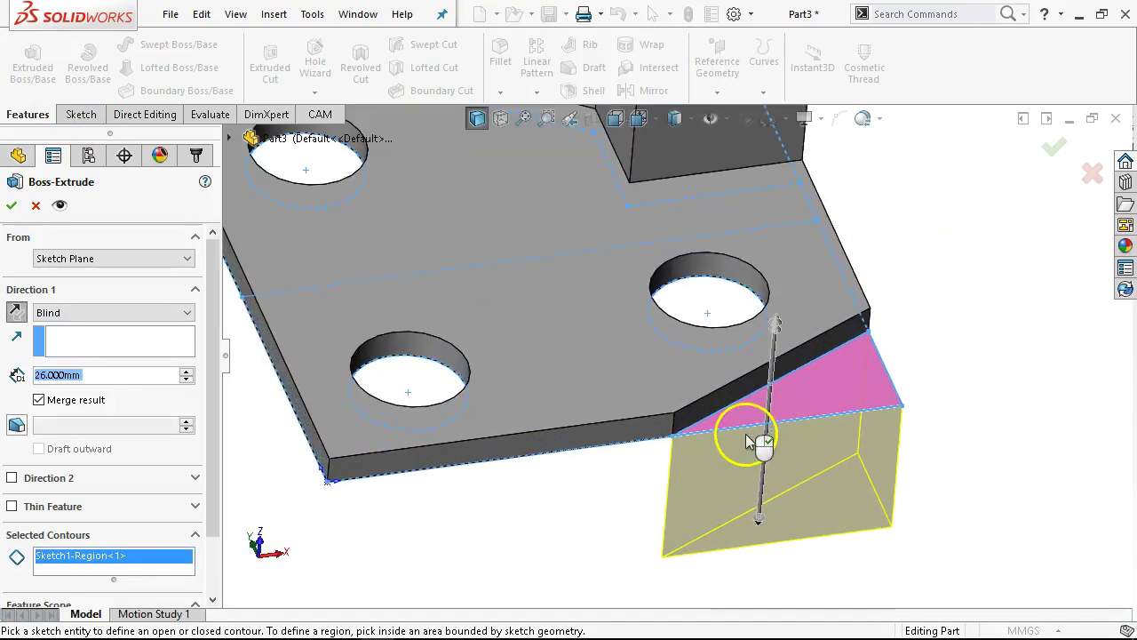
middle_drag(737, 379, 755, 436)
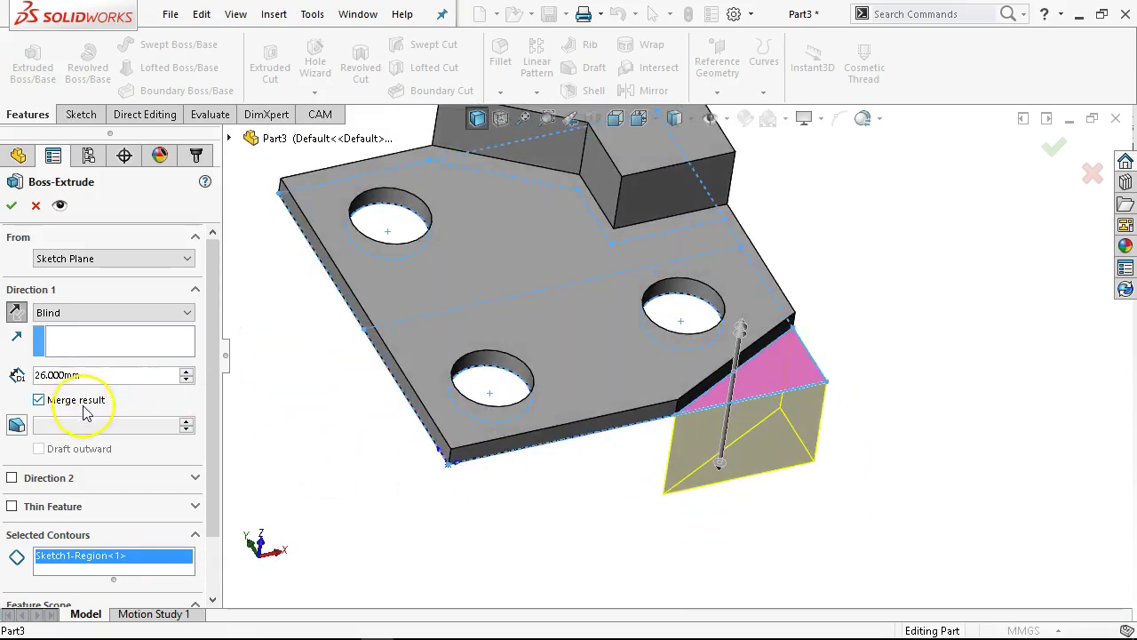
drag(214, 341, 225, 378)
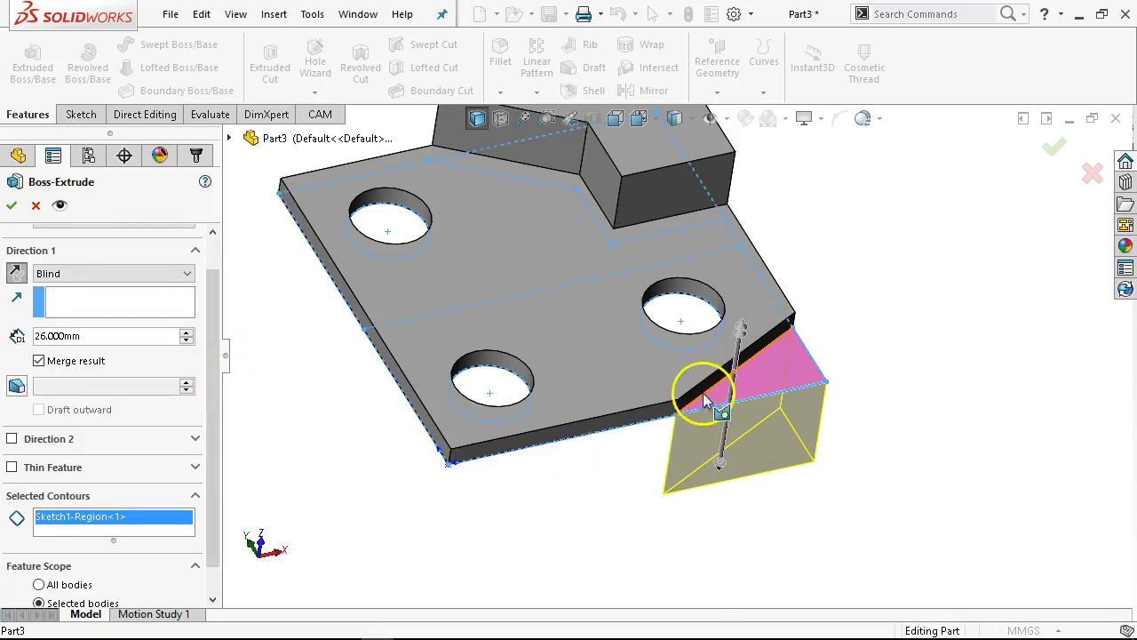
middle_drag(711, 343, 716, 299)
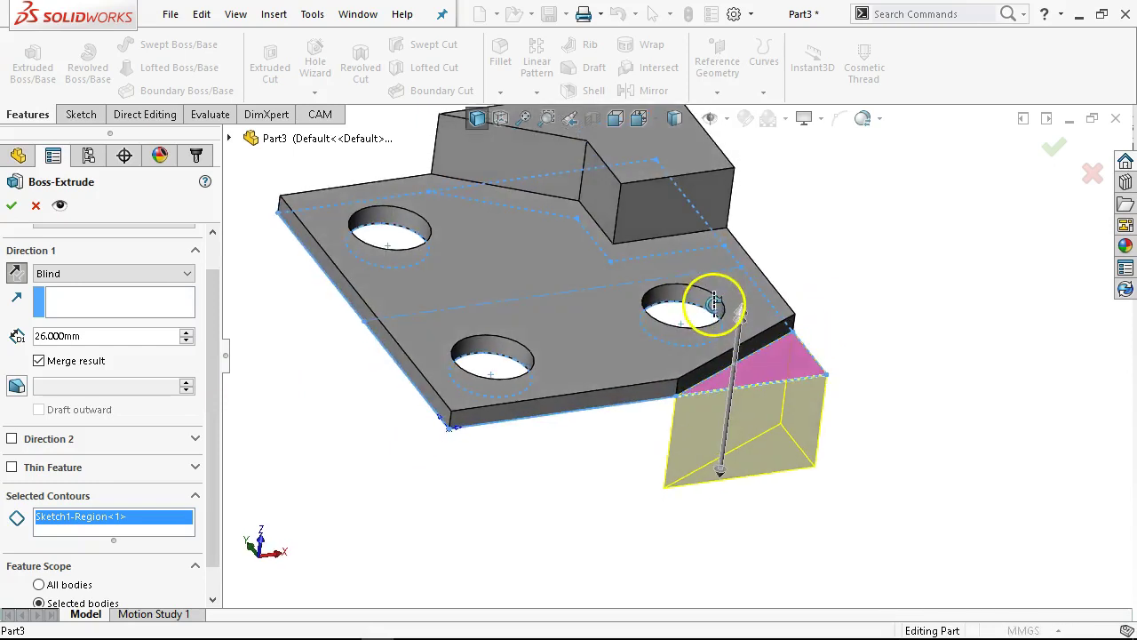
scroll(644, 376, down, 2)
scroll(645, 377, down, 2)
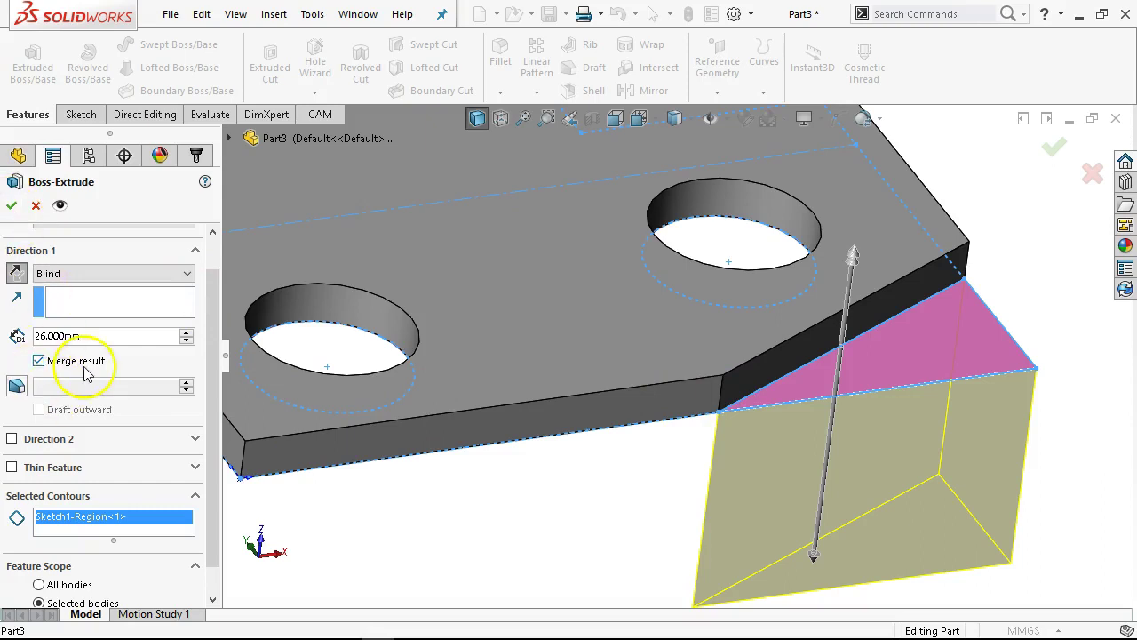
click(12, 206)
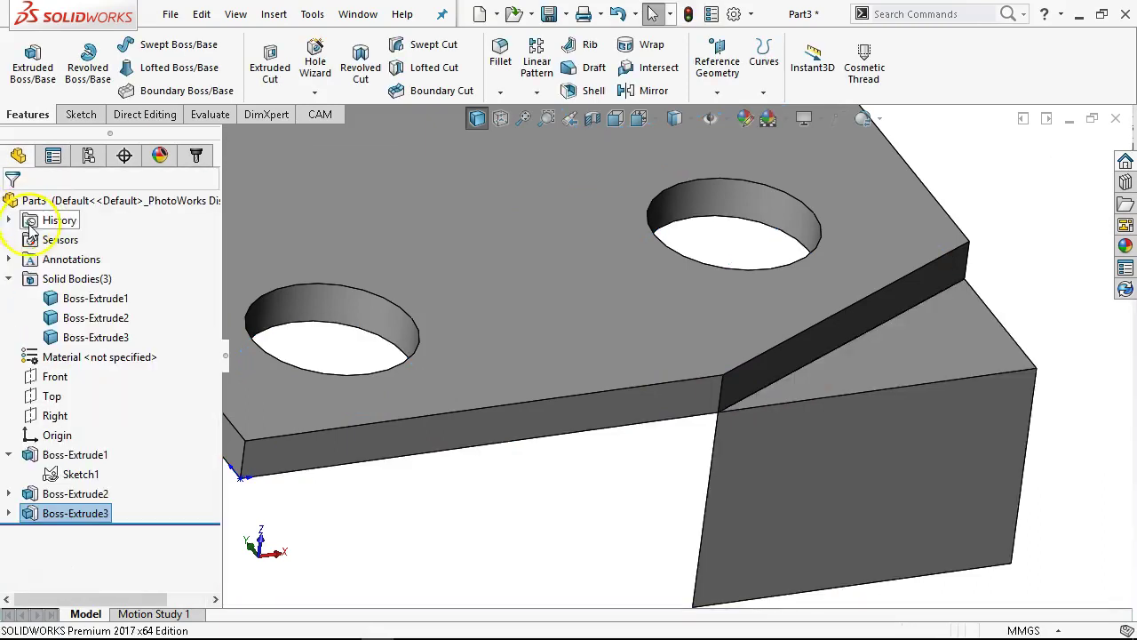
Select the triangular prism, zoom to fit, and bring up Boss-Extrude3's context menu.
click(112, 343)
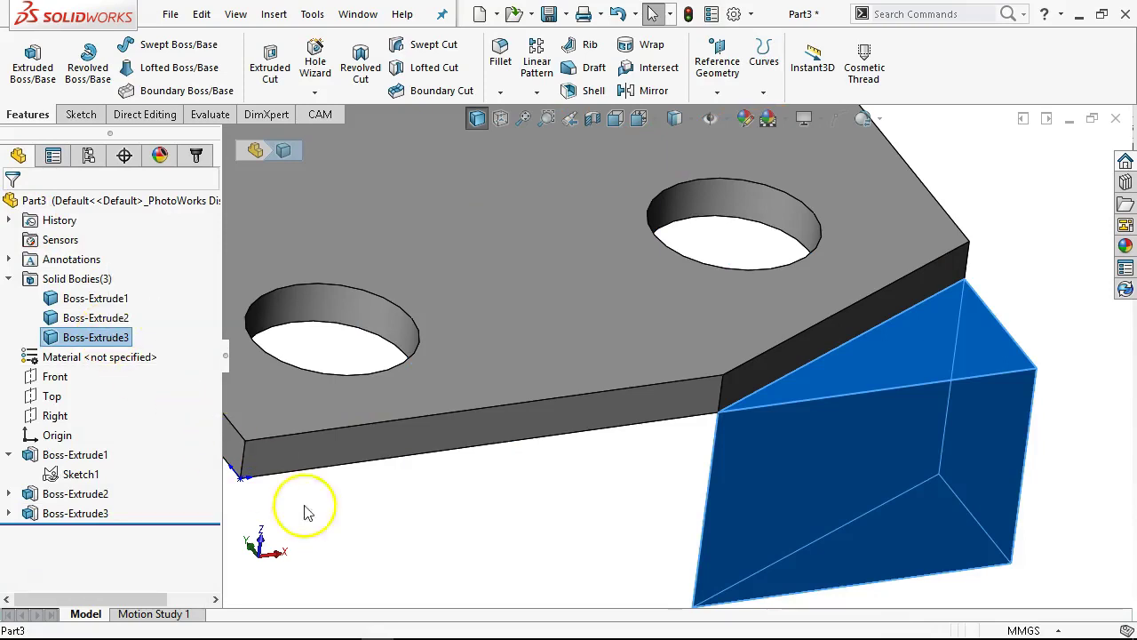
click(464, 531)
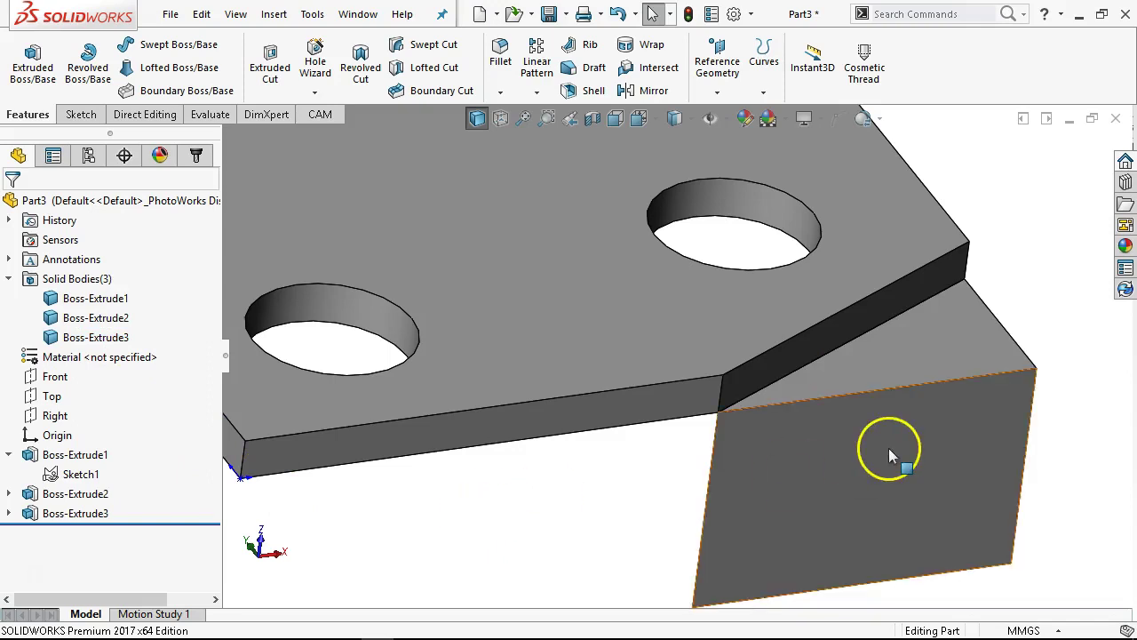
key(z)
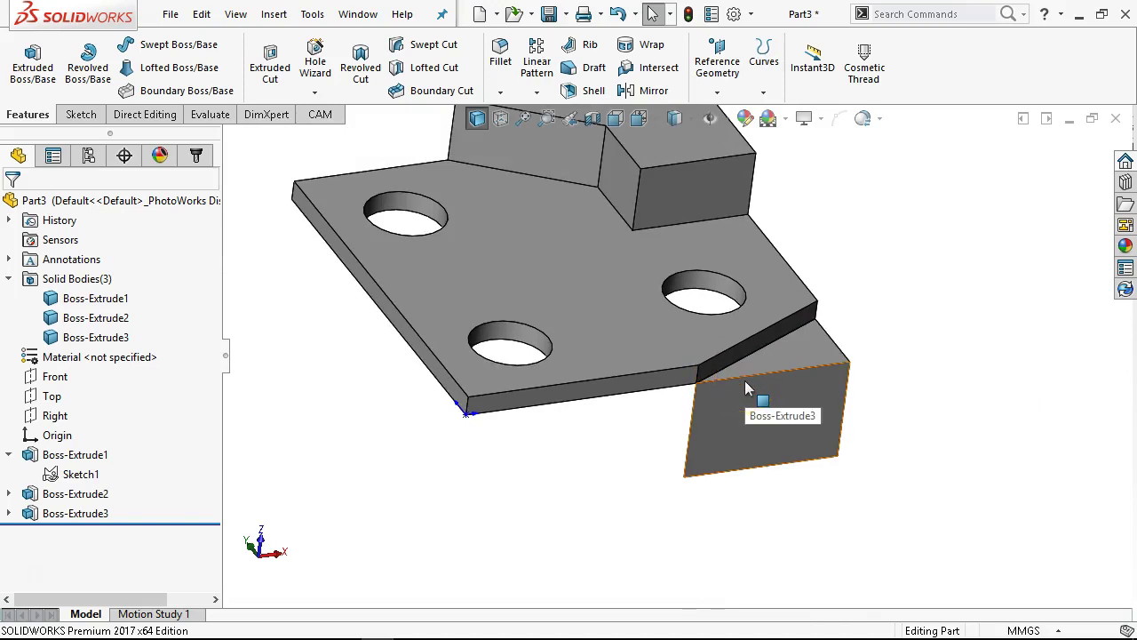
click(742, 380)
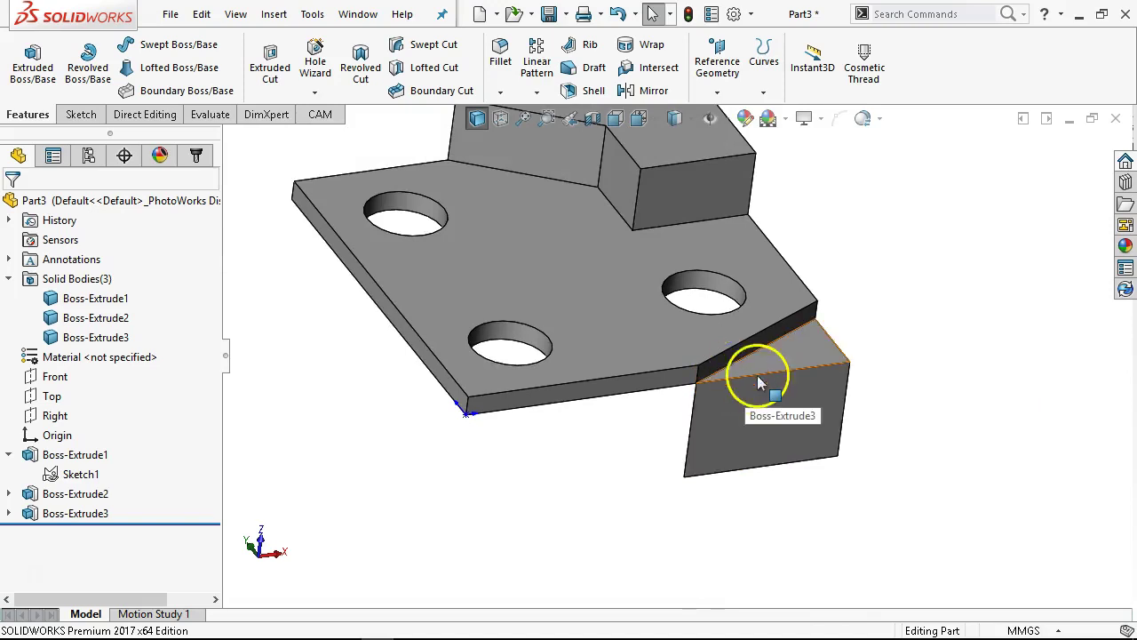
right_click(75, 513)
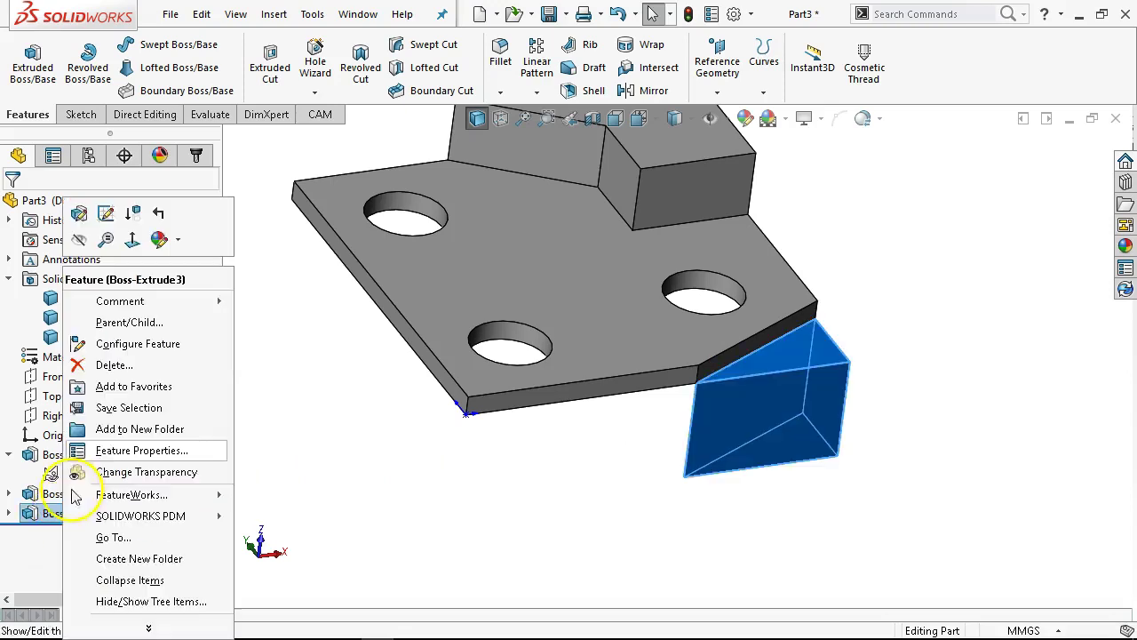
Edit Boss-Extrude3 to add a 2 mm Direction 2 extrusion to the 26 mm depth.
click(80, 215)
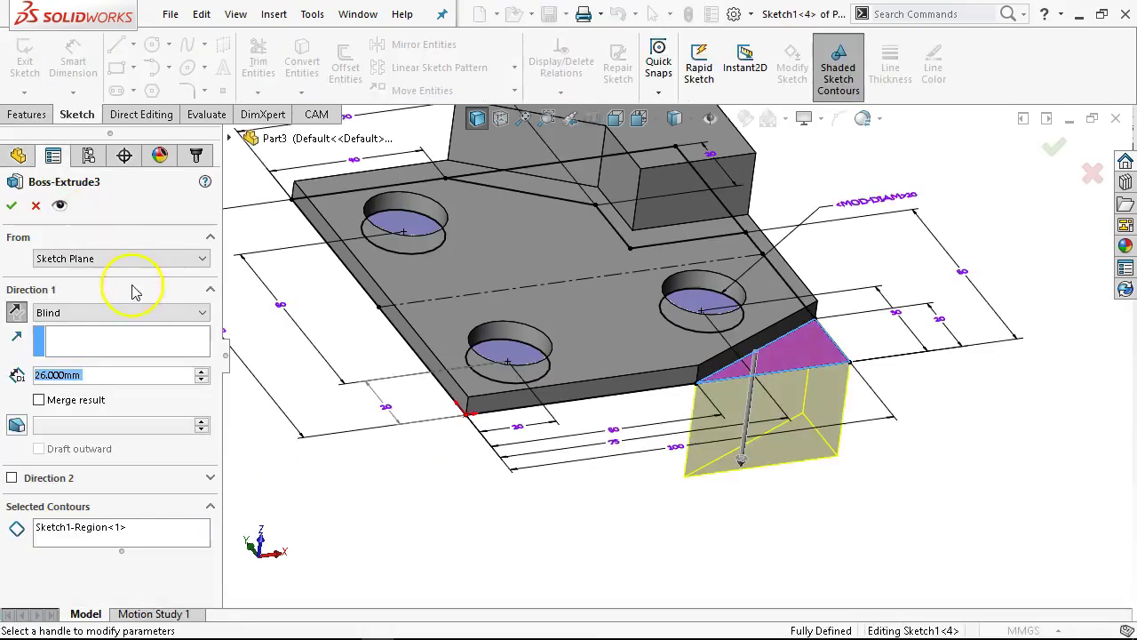
click(11, 477)
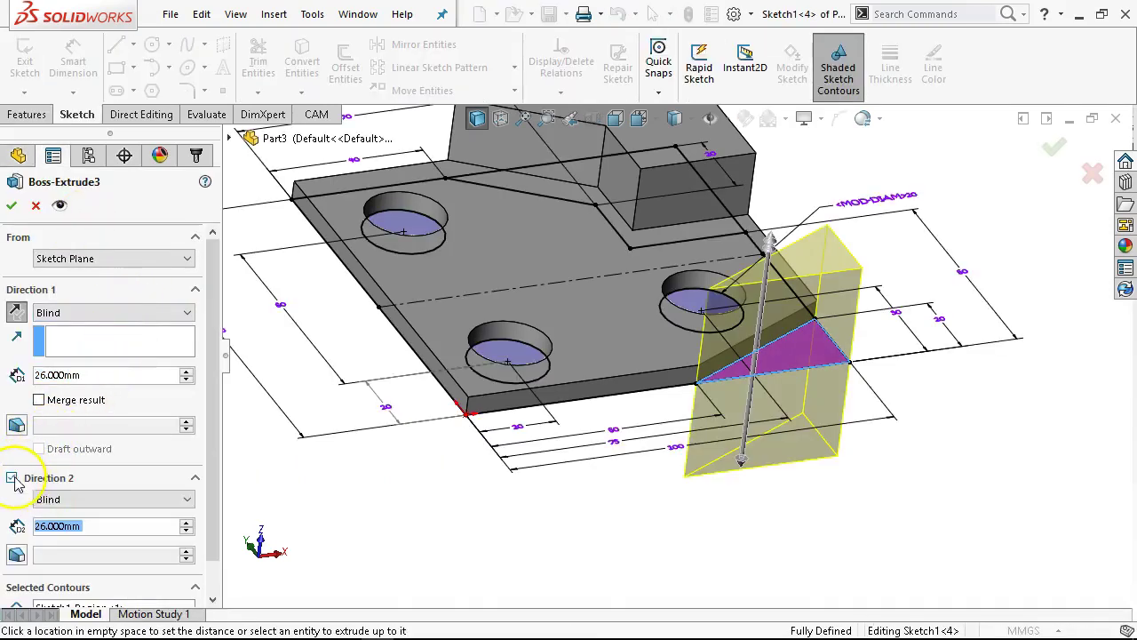
drag(765, 233, 774, 356)
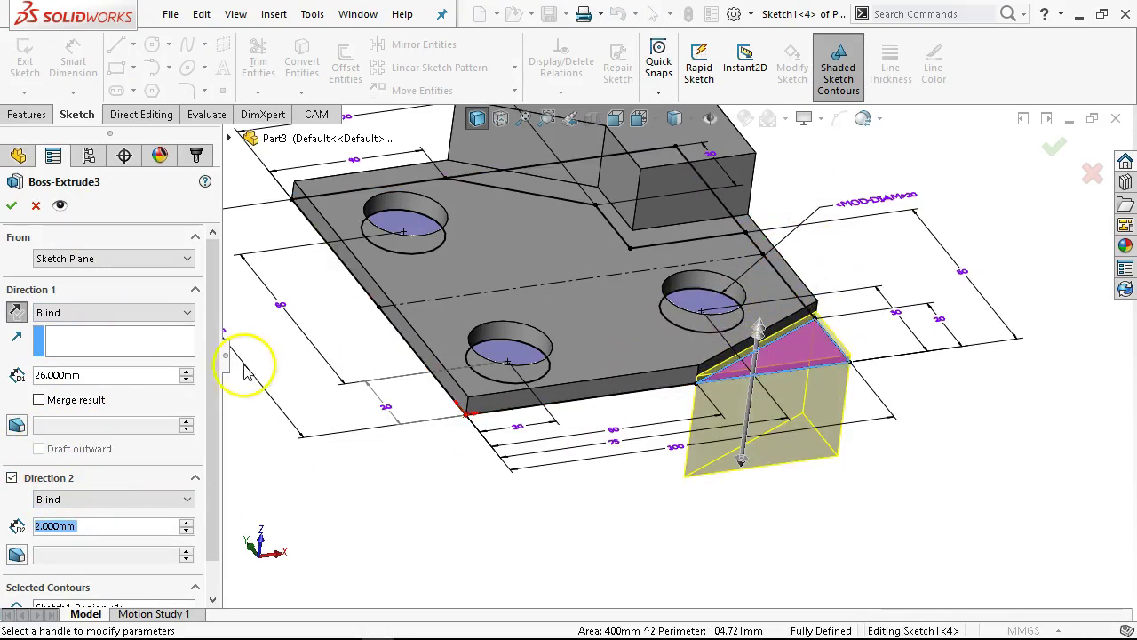
click(12, 206)
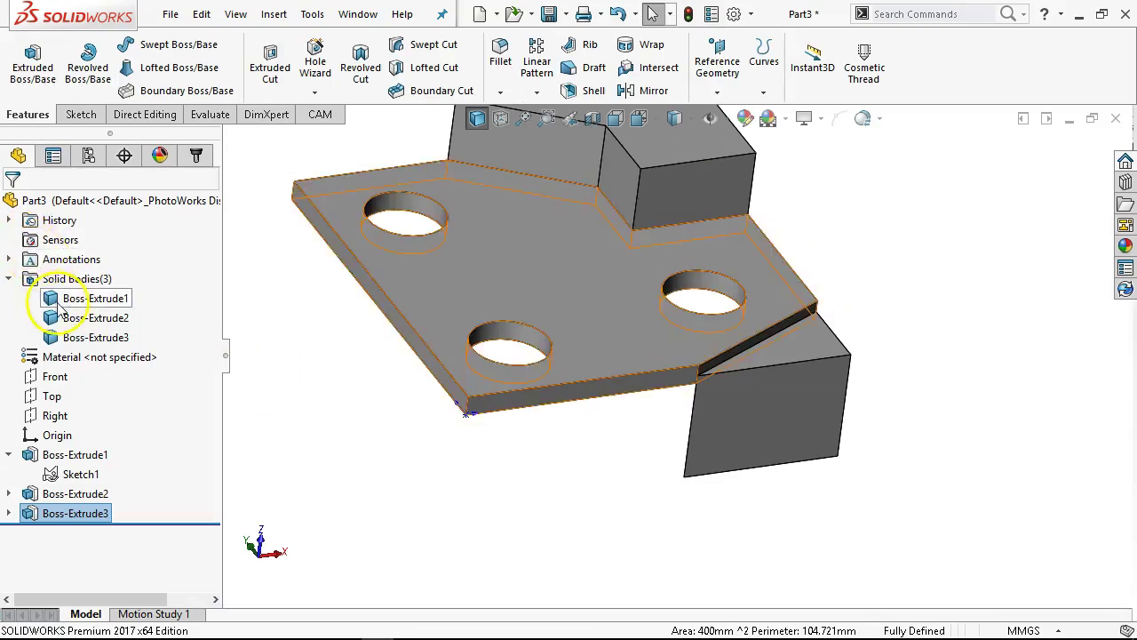
Return to the isometric view and reopen Boss-Extrude3 for editing.
middle_drag(653, 380, 630, 310)
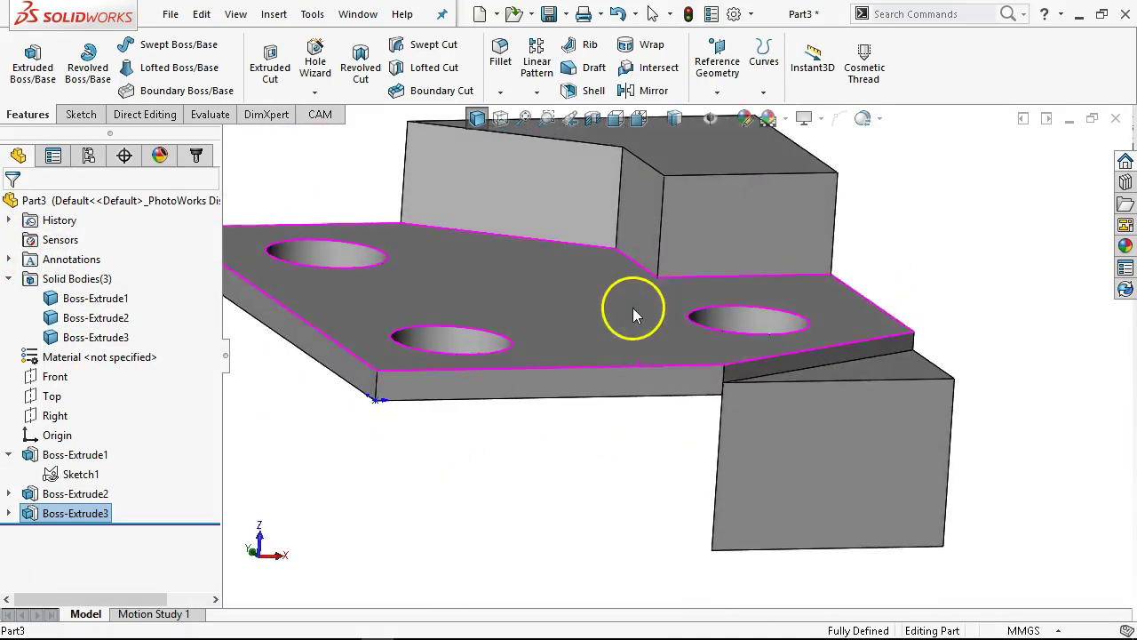
scroll(557, 377, up, 3)
key(ctrl+7)
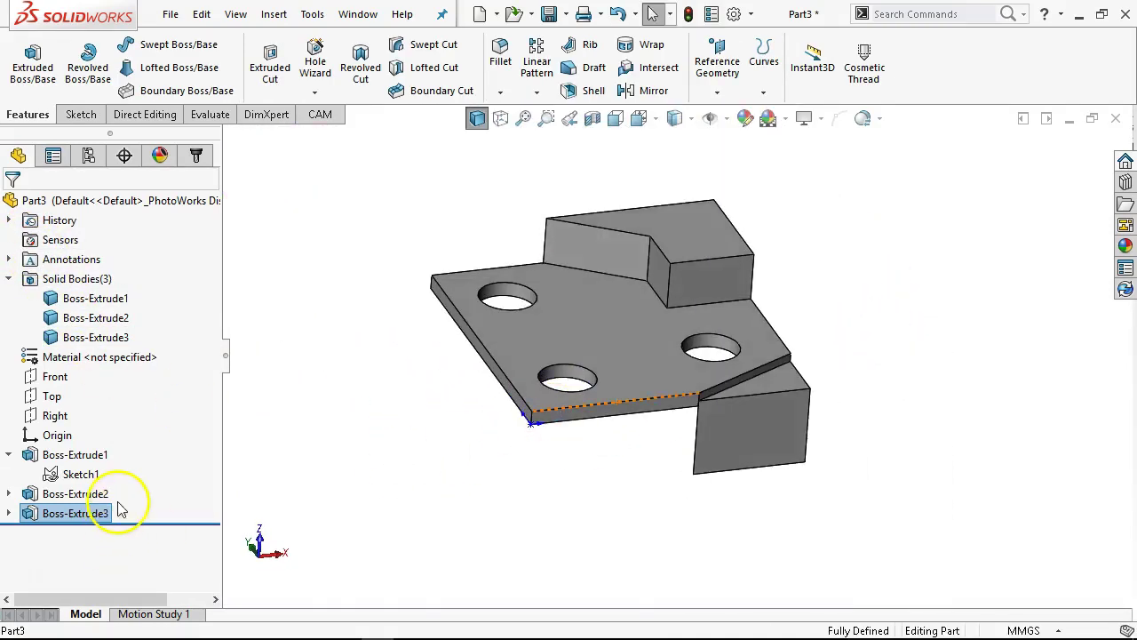
right_click(104, 514)
click(122, 213)
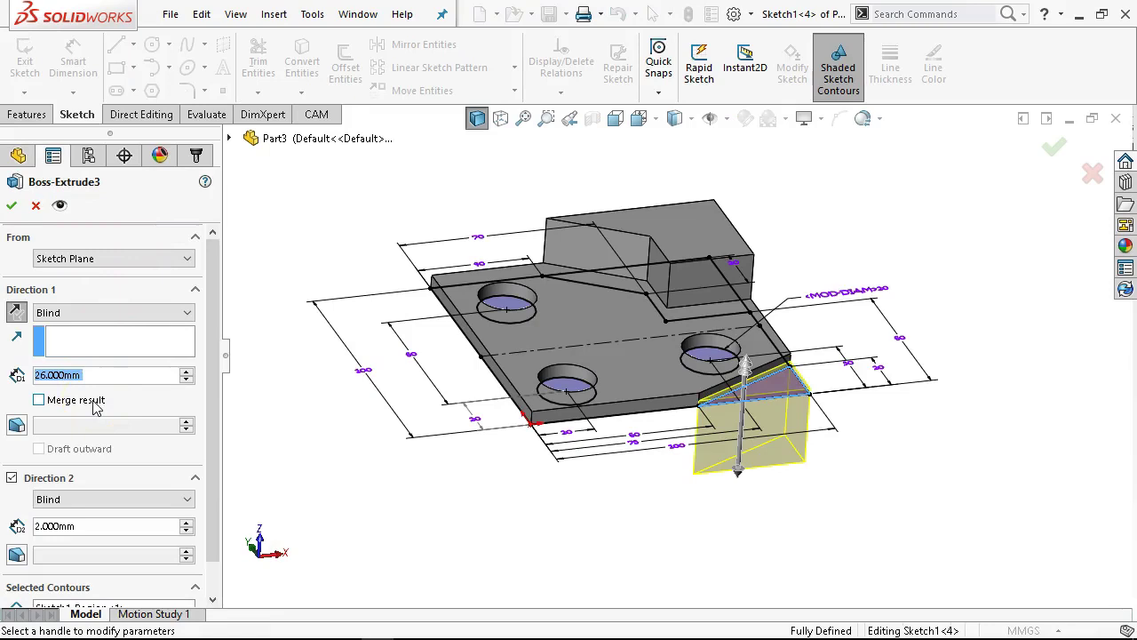
Enable Merge result on Boss-Extrude3 so the prism joins the plate, then orbit to check.
click(38, 400)
click(135, 359)
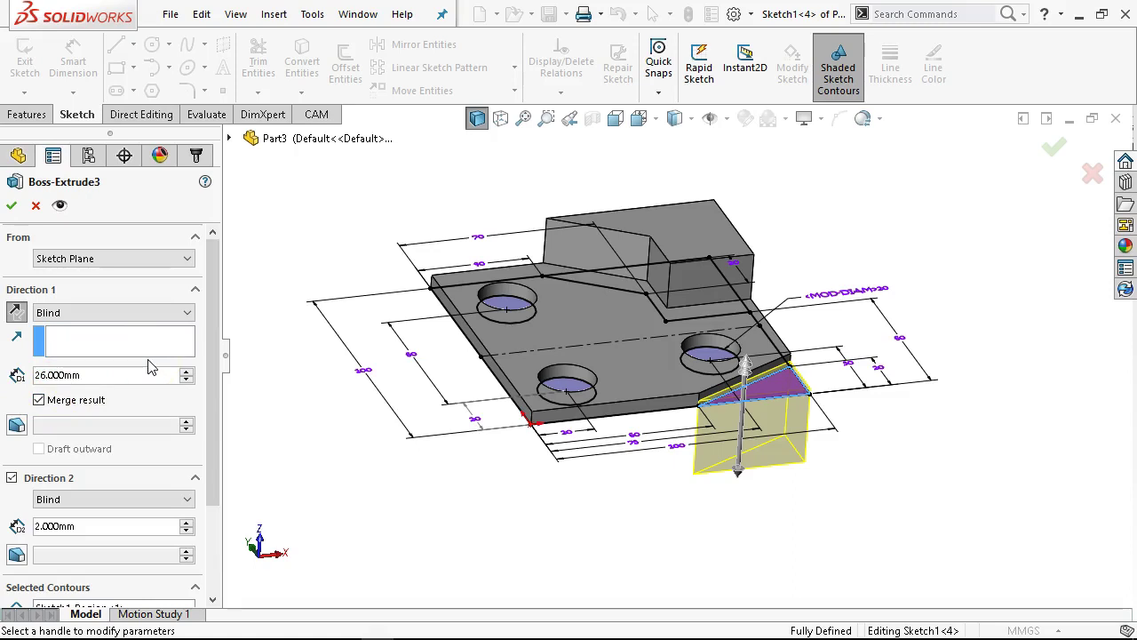
click(156, 300)
click(460, 346)
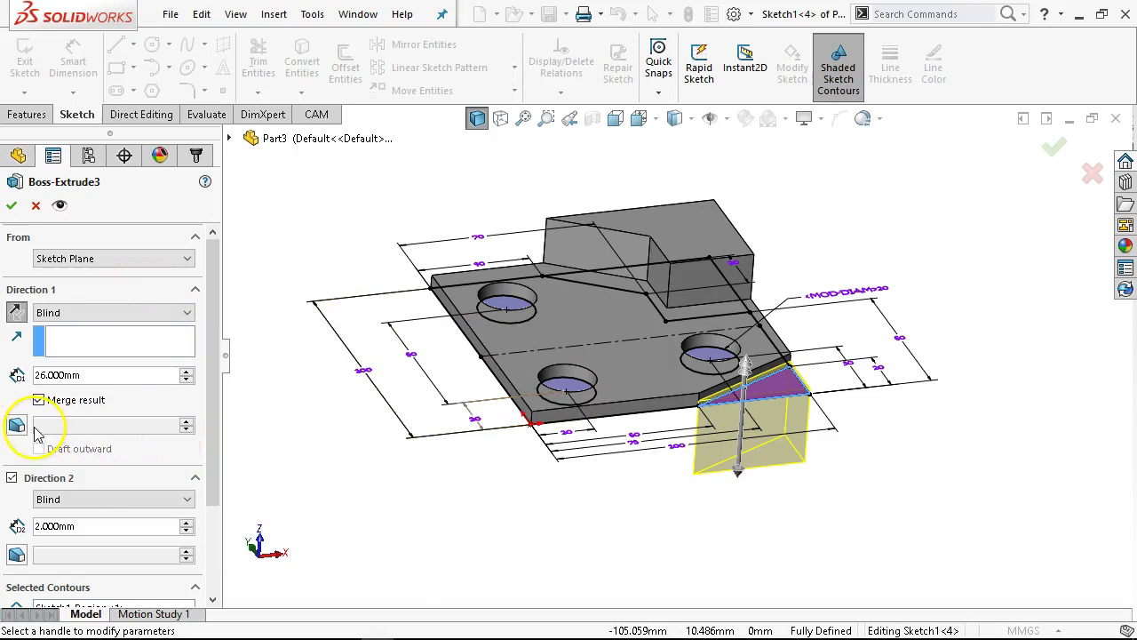
scroll(752, 376, down, 2)
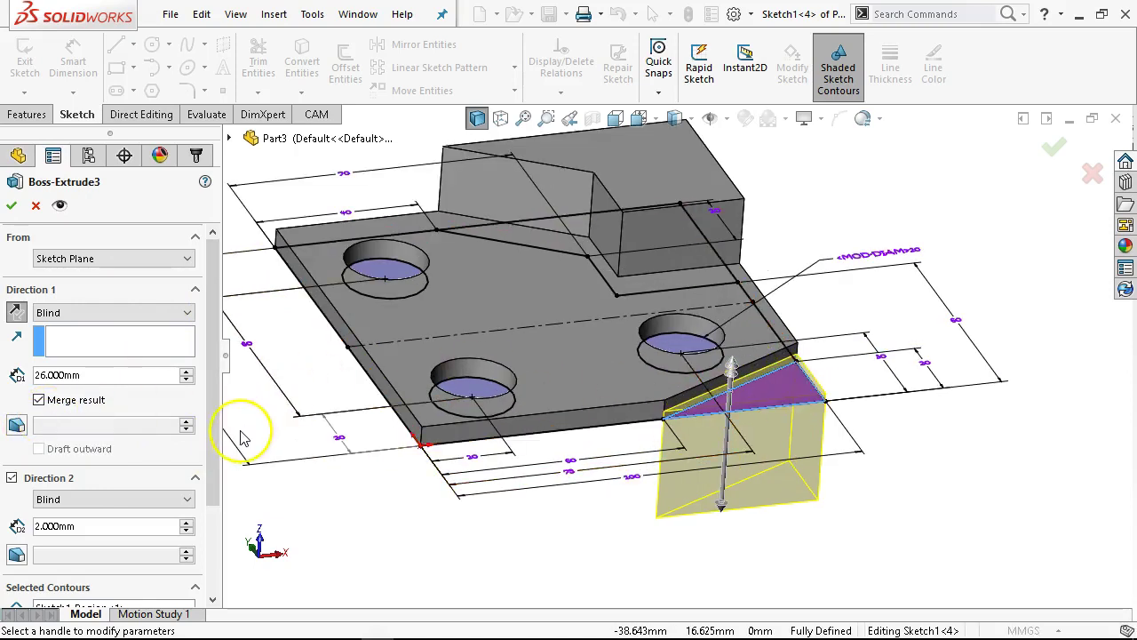
click(11, 205)
scroll(442, 394, up, 3)
middle_drag(456, 343, 486, 377)
scroll(723, 318, down, 2)
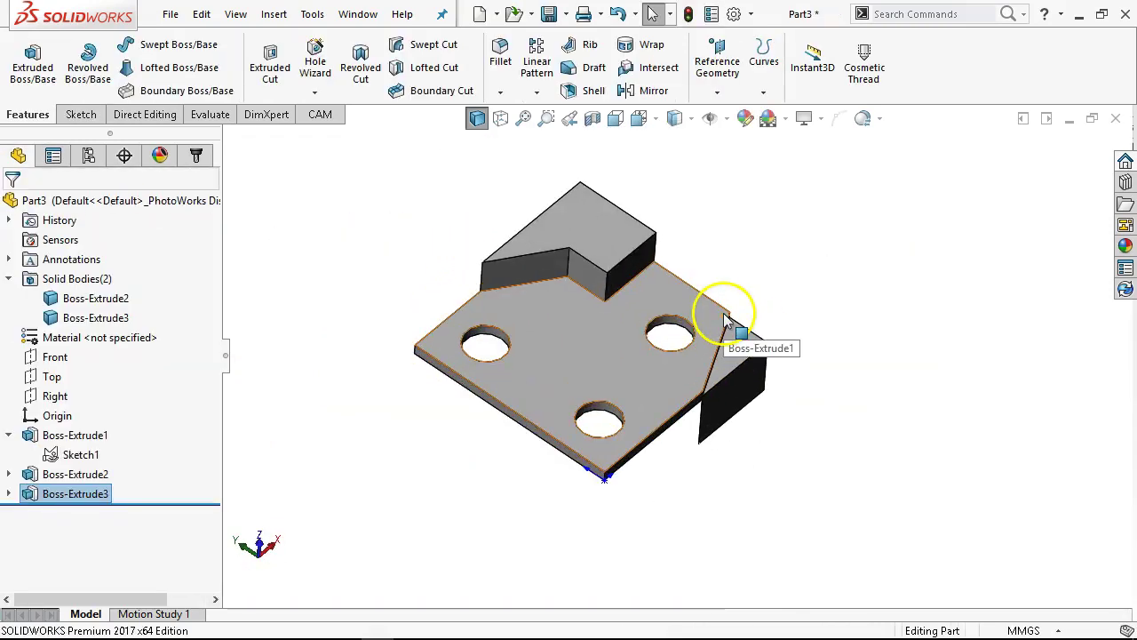
scroll(519, 312, down, 1)
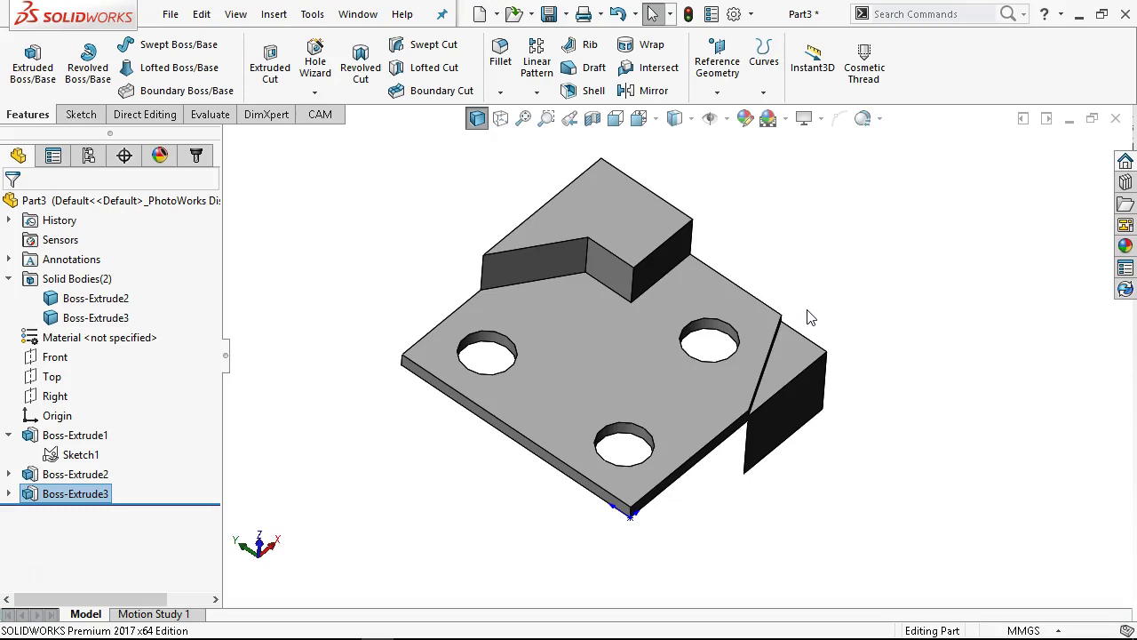
middle_drag(803, 459, 711, 302)
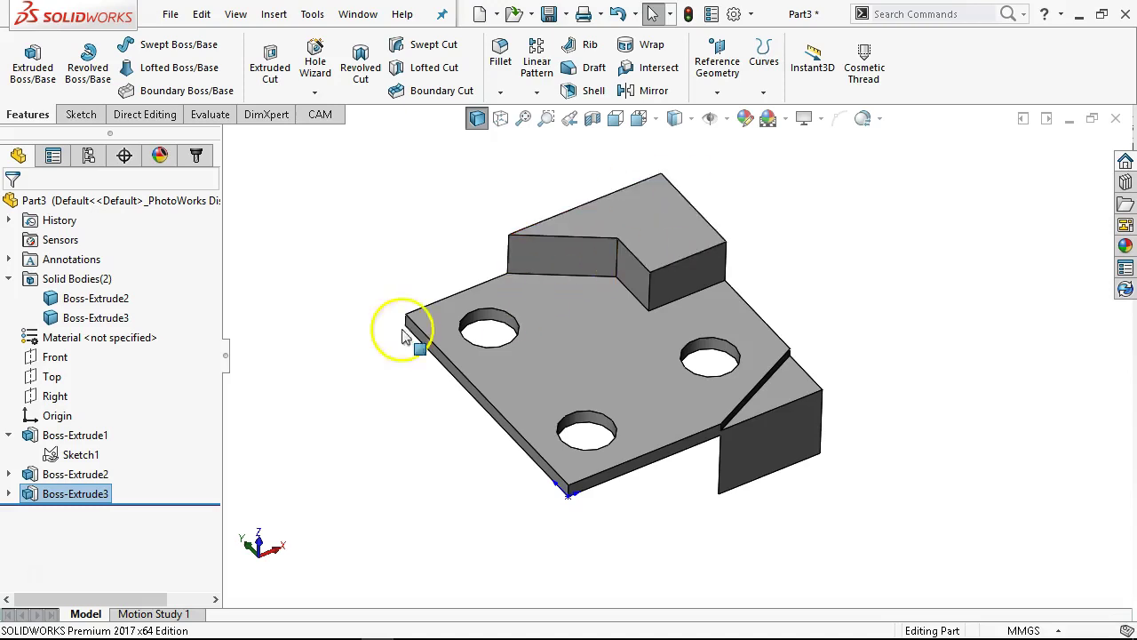
click(72, 495)
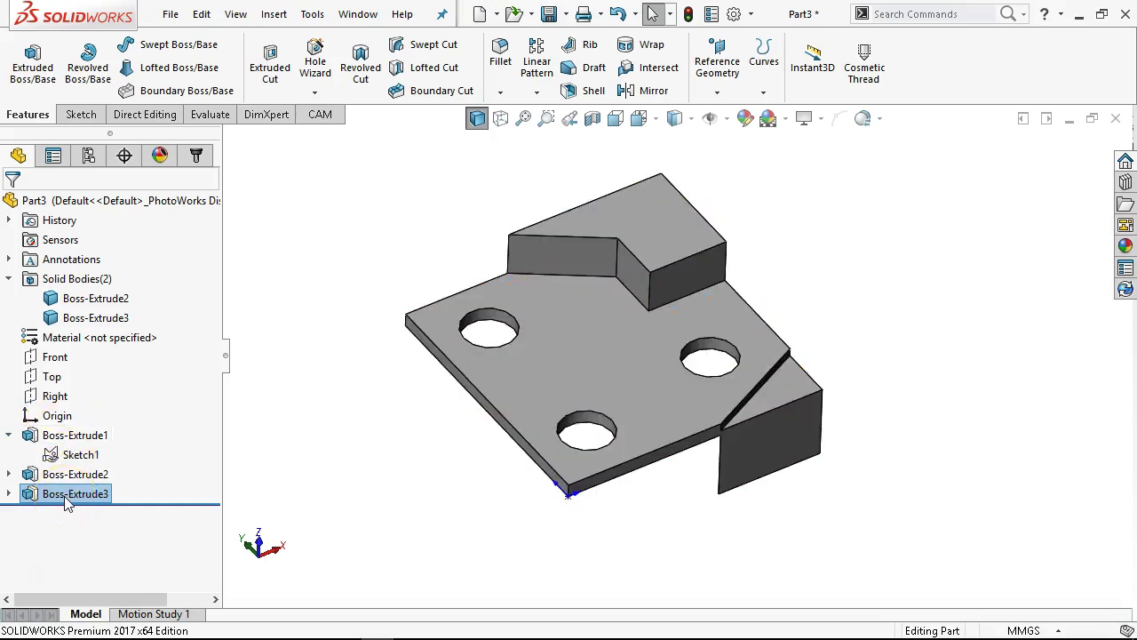